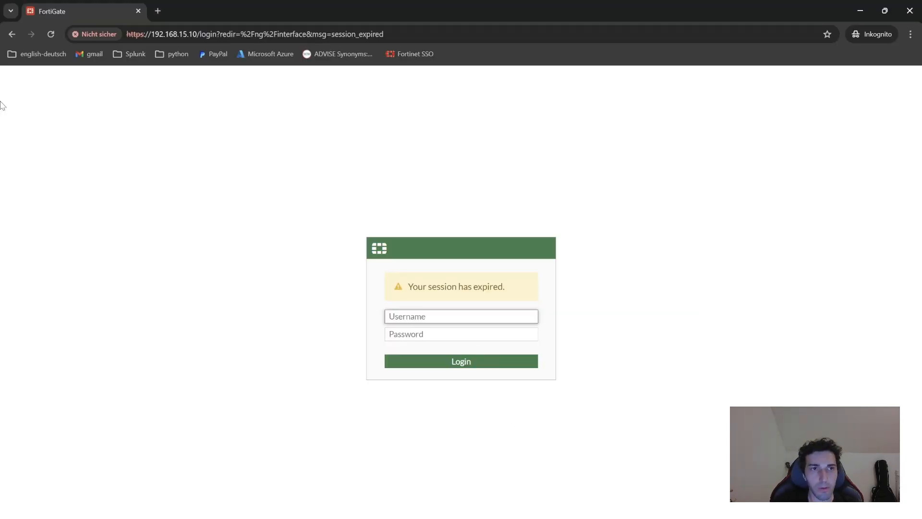
# Step: Log in to the FortiGate as admin with the account password and postpone the remaining FortiGate setup
pyautogui.write('admio')
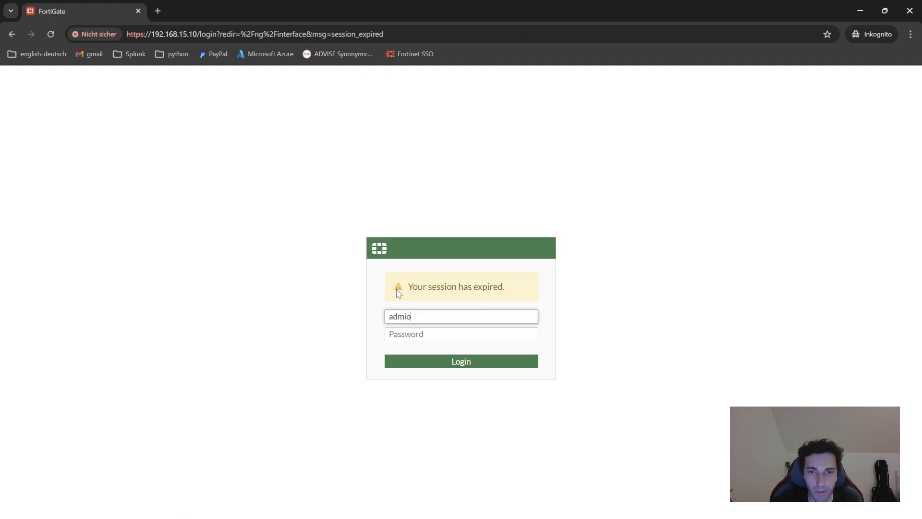
pyautogui.press('BackSpace')
pyautogui.write('n')
pyautogui.press('Tab')
pyautogui.write('•••••••••••')
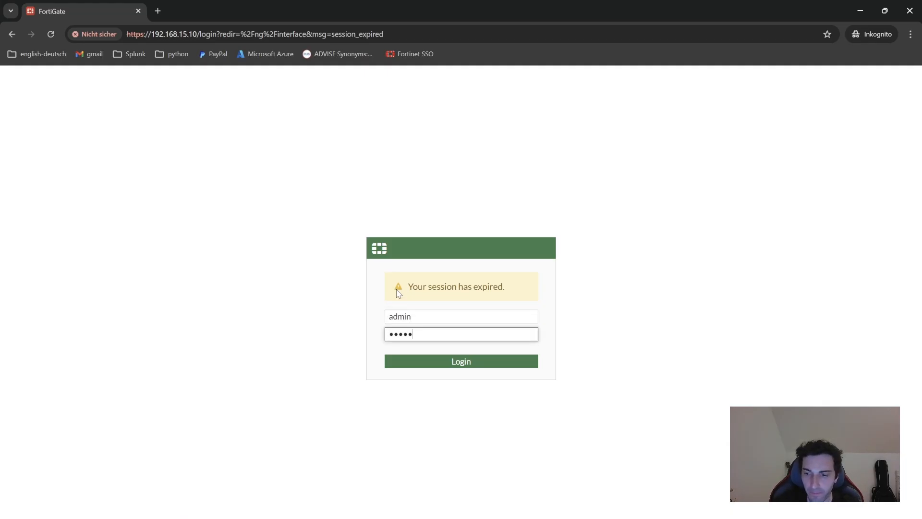
pyautogui.write('•••')
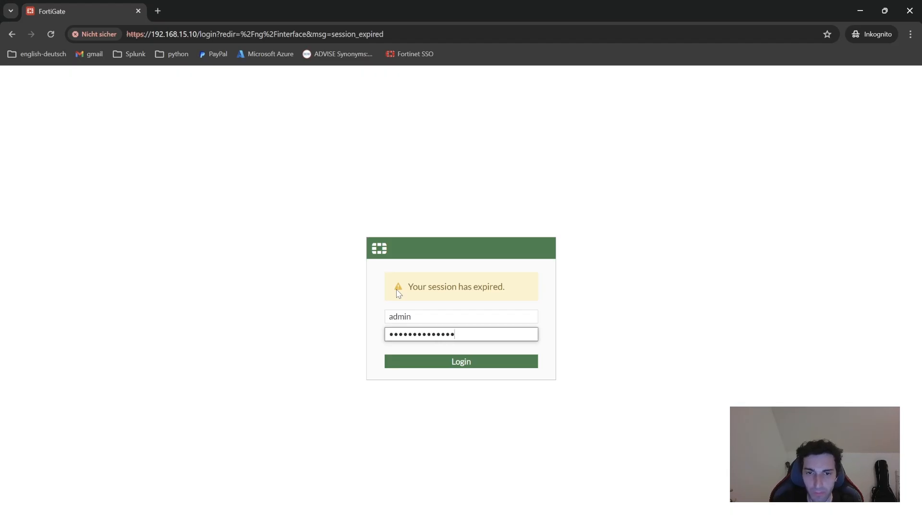
pyautogui.press('Return')
pyautogui.click(532, 356)
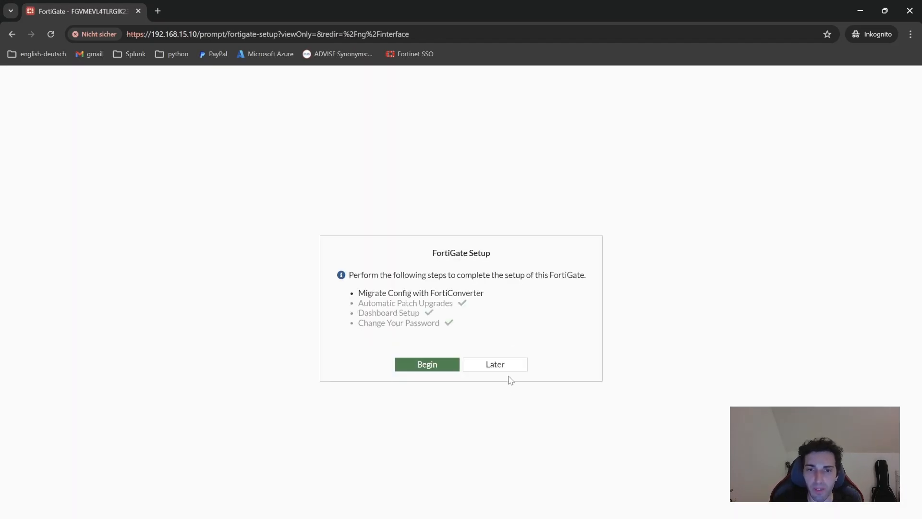
pyautogui.click(509, 368)
pyautogui.click(495, 447)
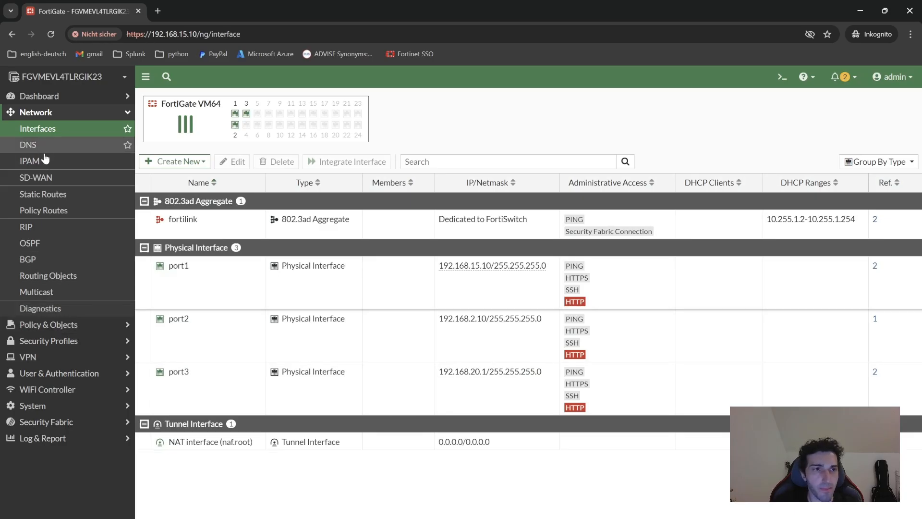
# Step: View the static routes and start creating a new firewall policy
pyautogui.click(52, 197)
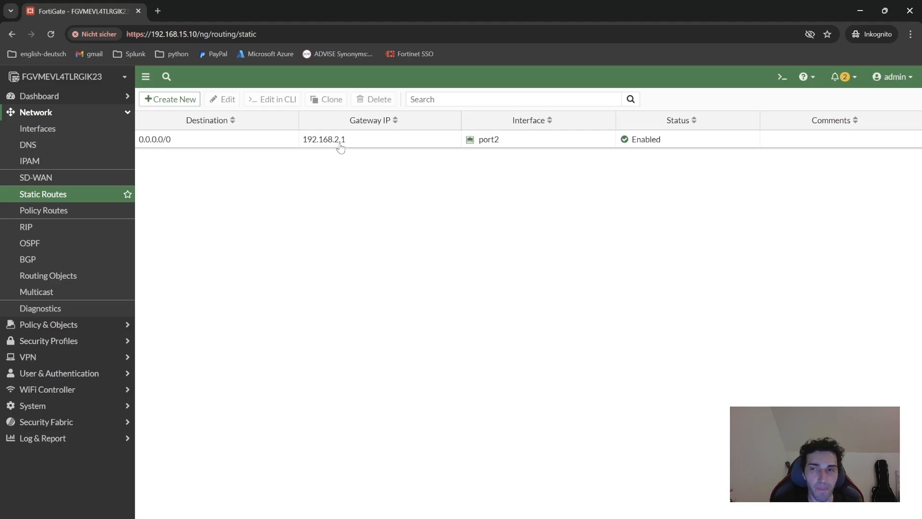
pyautogui.click(45, 326)
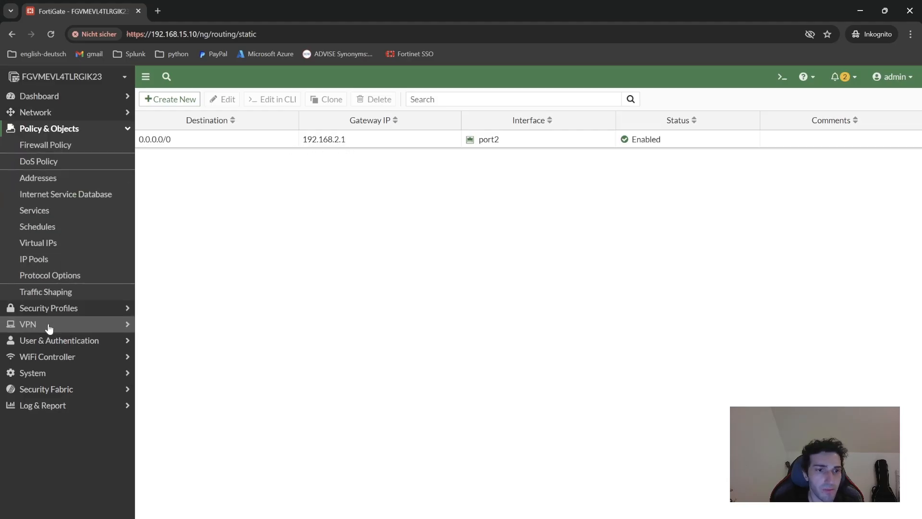
pyautogui.click(42, 149)
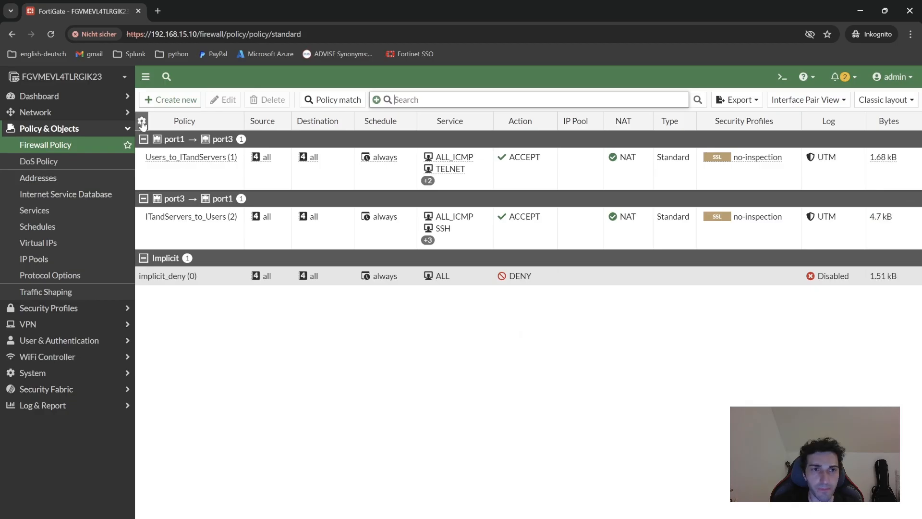
pyautogui.click(158, 102)
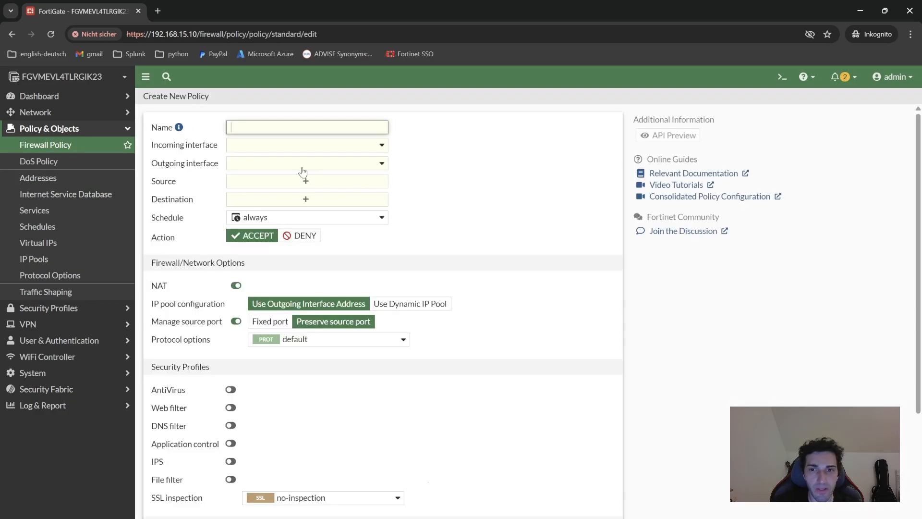
# Step: Name the new firewall policy Internal_to_InternetAccess
pyautogui.write('Internal_to_In')
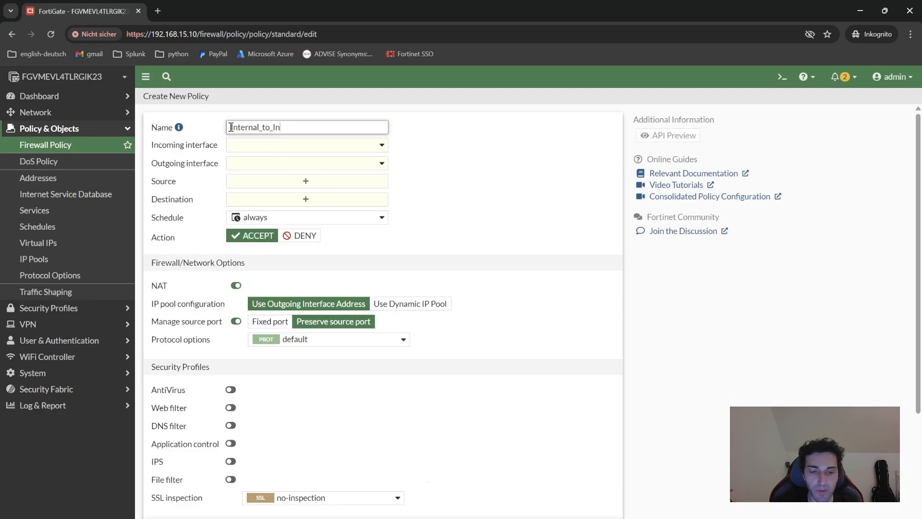
pyautogui.write('ternat')
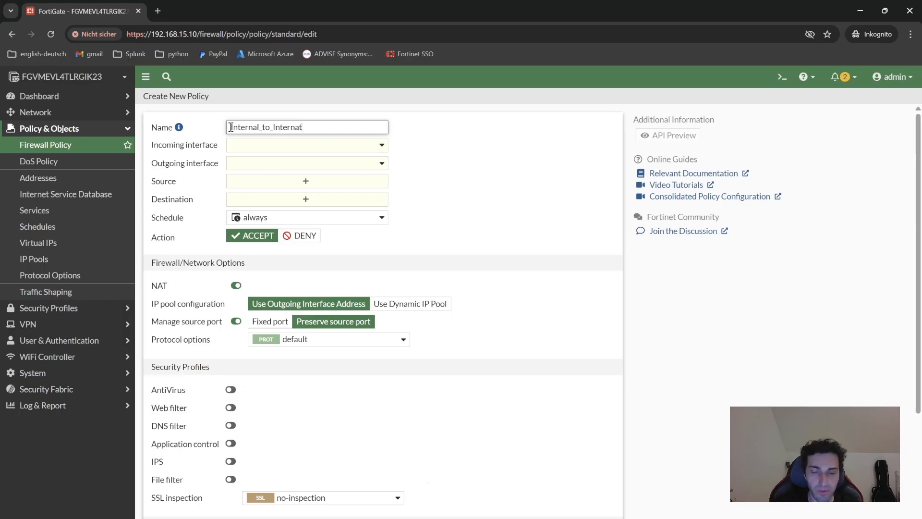
pyautogui.press('BackSpace')
pyautogui.press('BackSpace')
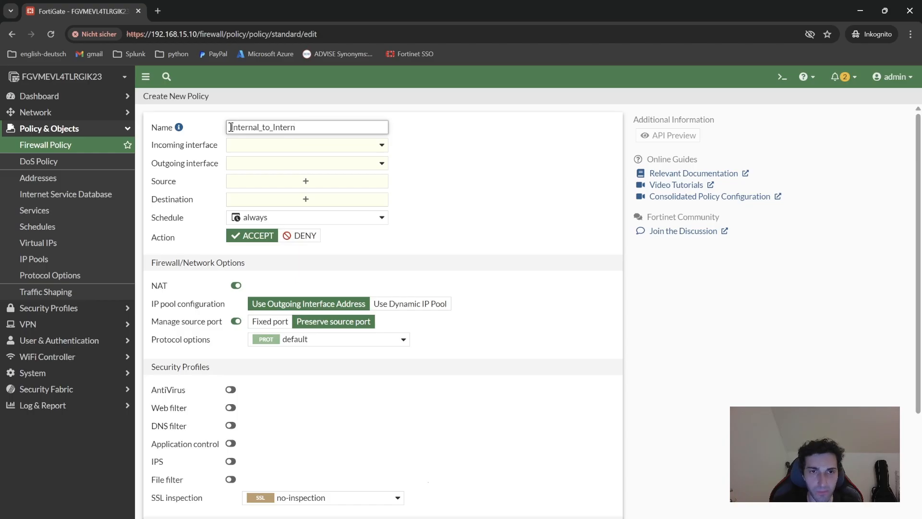
pyautogui.write('et')
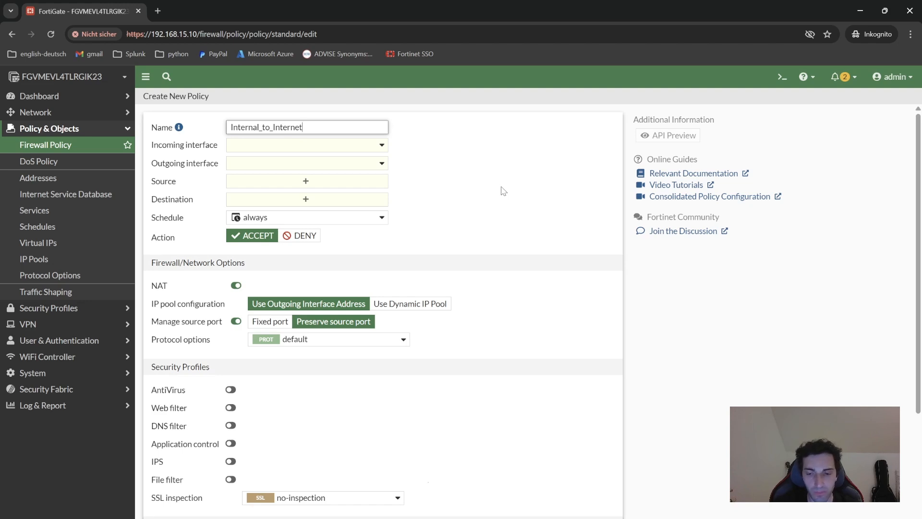
pyautogui.write('_A')
pyautogui.press('BackSpace')
pyautogui.press('BackSpace')
pyautogui.write('A')
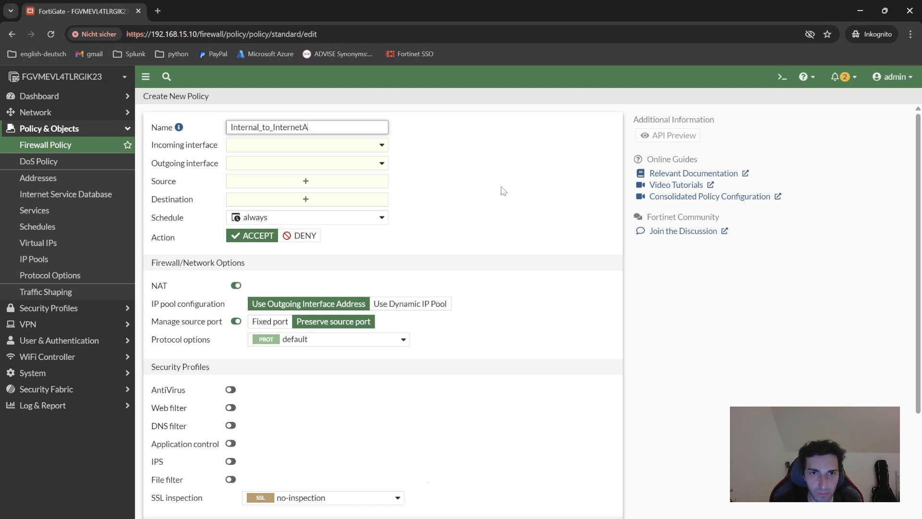
pyautogui.write('ccess')
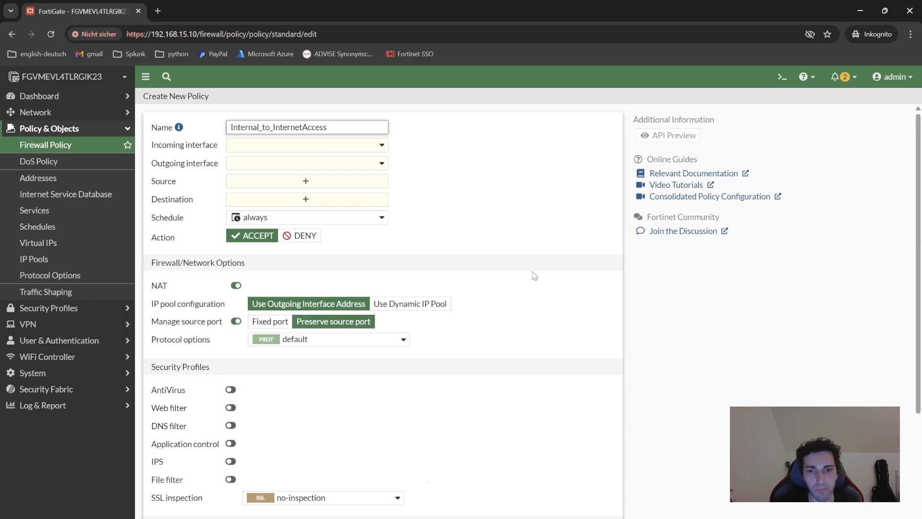
# Step: Try port1, port2 and port3 as the policy's incoming interface, ending on port3
pyautogui.click(305, 145)
pyautogui.moveTo(248, 217)
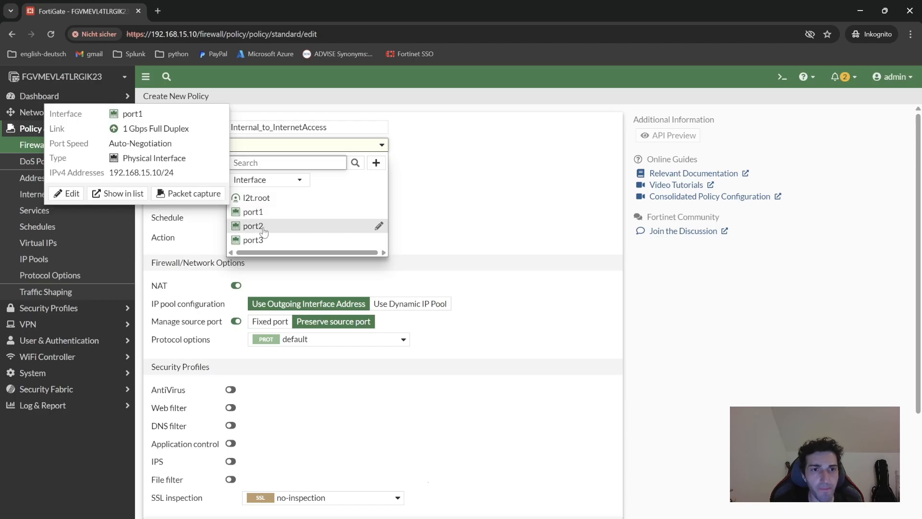
pyautogui.moveTo(264, 232)
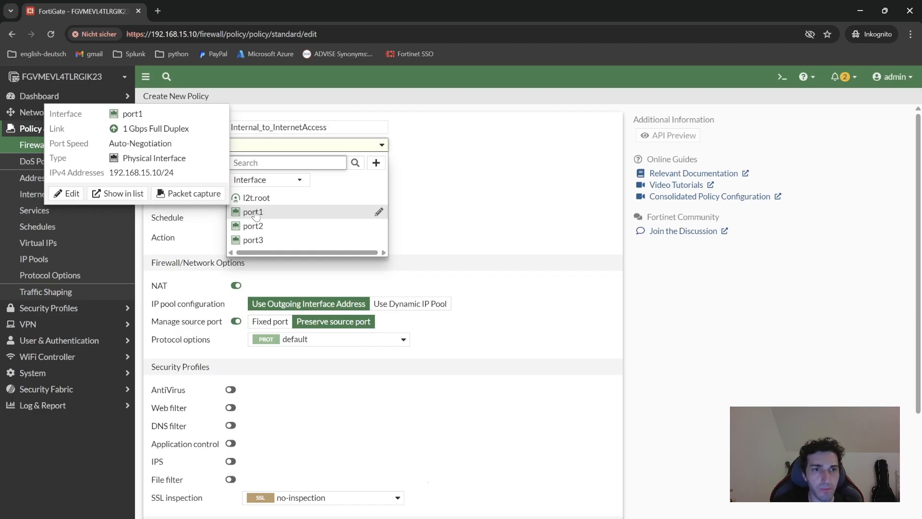
pyautogui.click(256, 214)
pyautogui.click(297, 150)
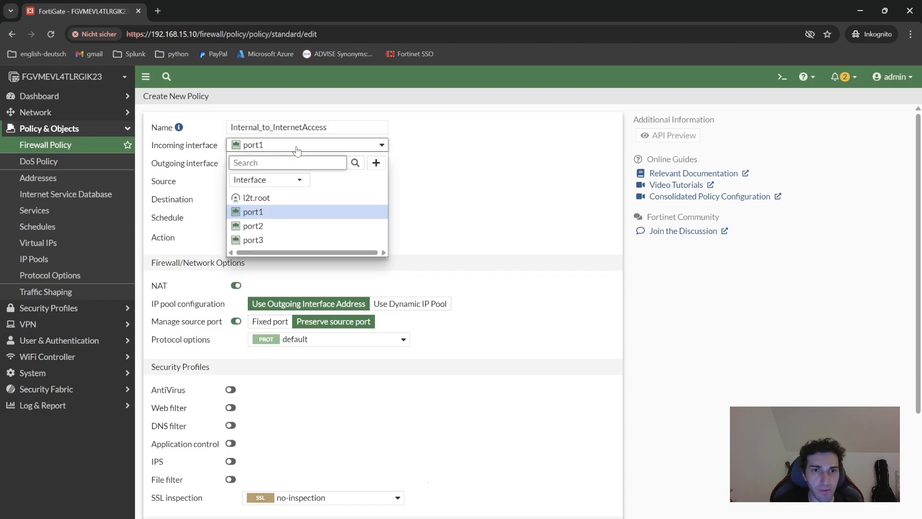
pyautogui.moveTo(259, 217)
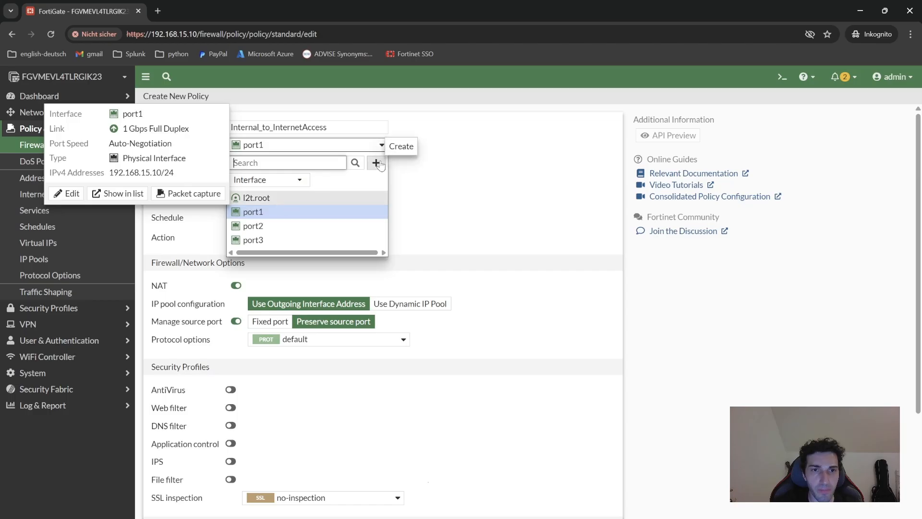
pyautogui.click(260, 226)
pyautogui.click(274, 146)
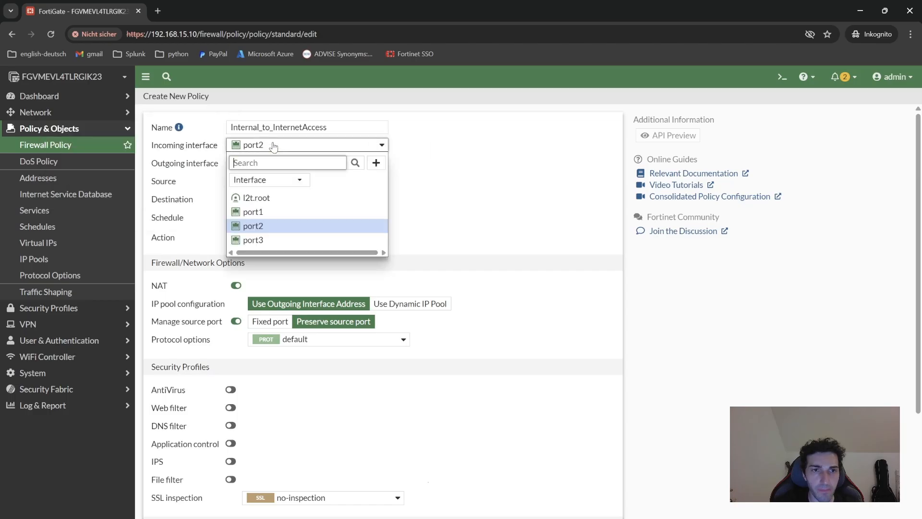
pyautogui.click(260, 216)
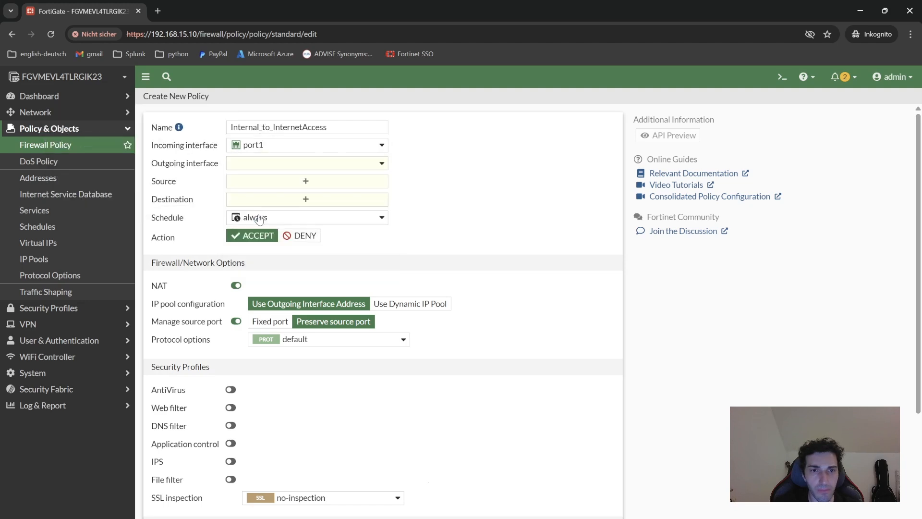
pyautogui.click(255, 147)
pyautogui.click(346, 240)
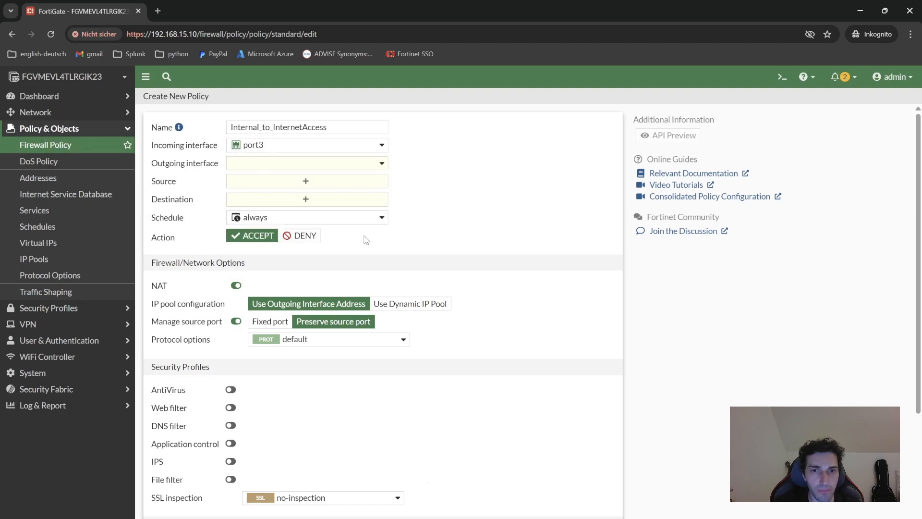
pyautogui.click(326, 148)
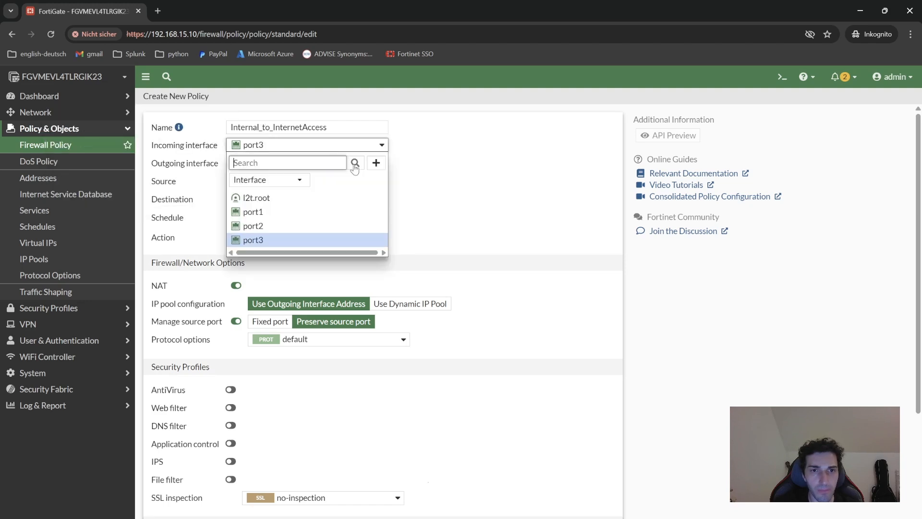
# Step: Rename the new firewall policy to Users_to_Internet
pyautogui.doubleClick(326, 128)
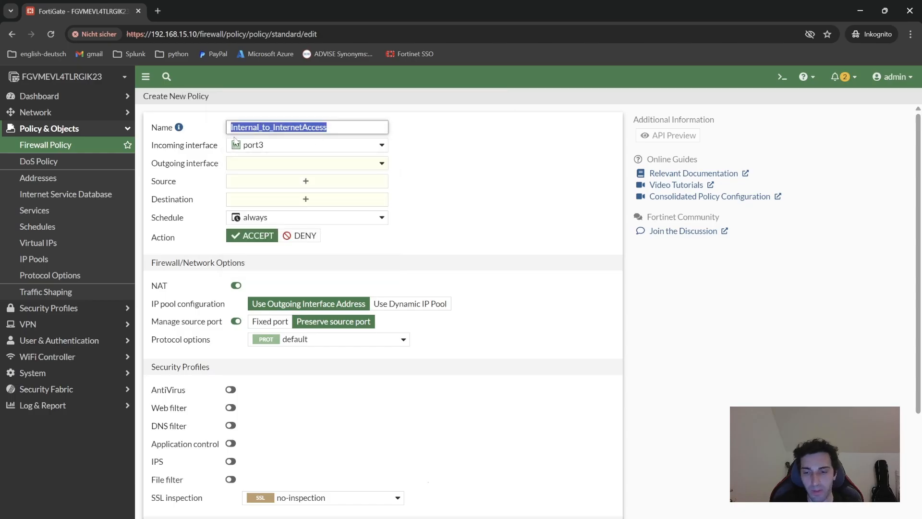
pyautogui.press('BackSpace')
pyautogui.write('Users')
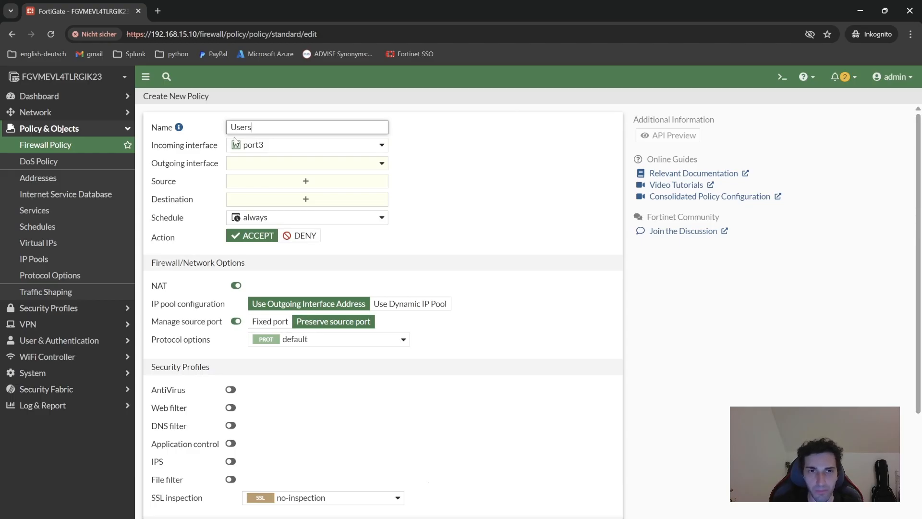
pyautogui.write('_to_Internet')
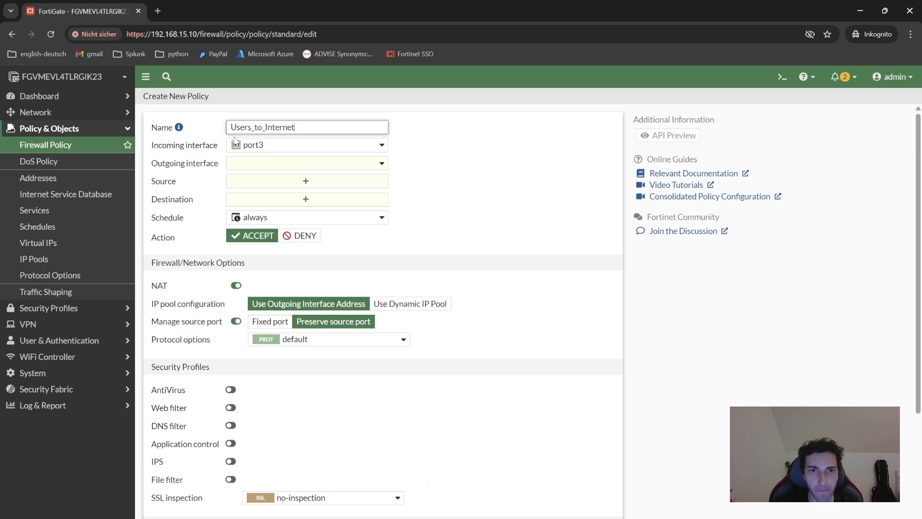
# Step: Set the policy's incoming interface to port1 and its outgoing interface to port2
pyautogui.click(269, 144)
pyautogui.moveTo(242, 217)
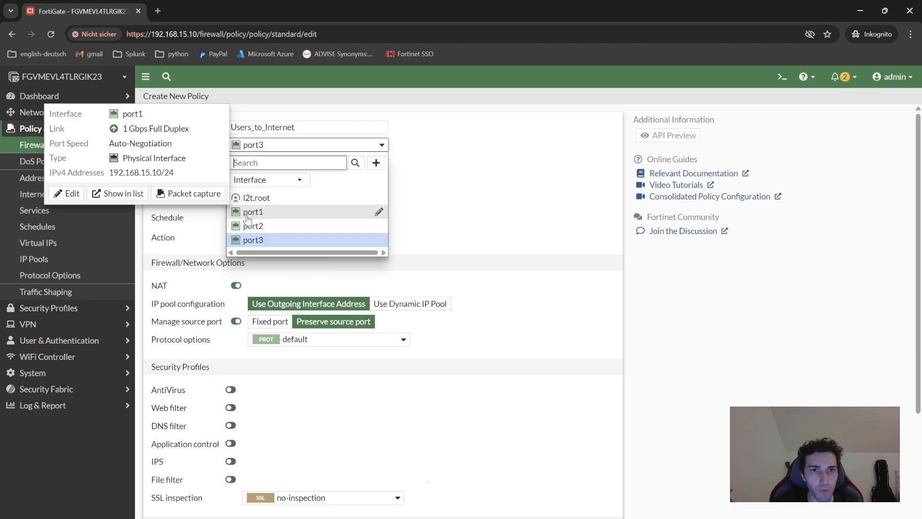
pyautogui.click(248, 215)
pyautogui.click(269, 166)
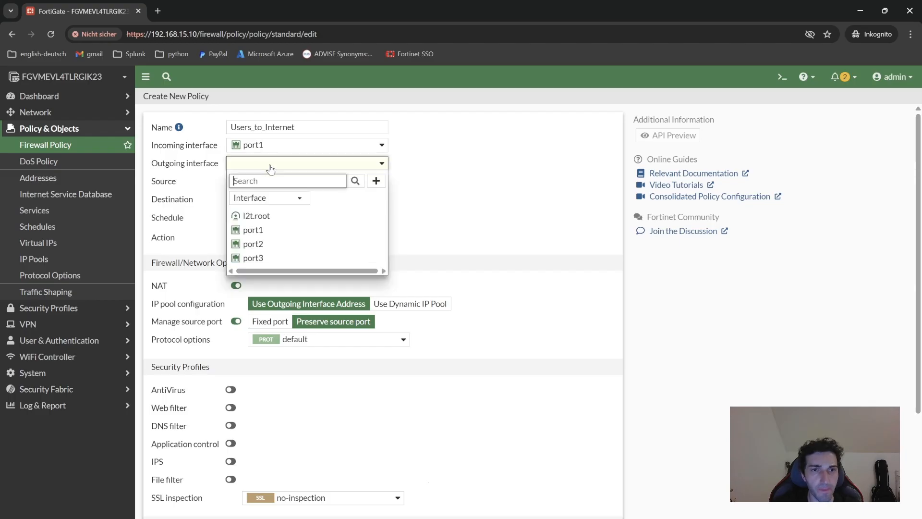
pyautogui.moveTo(251, 246)
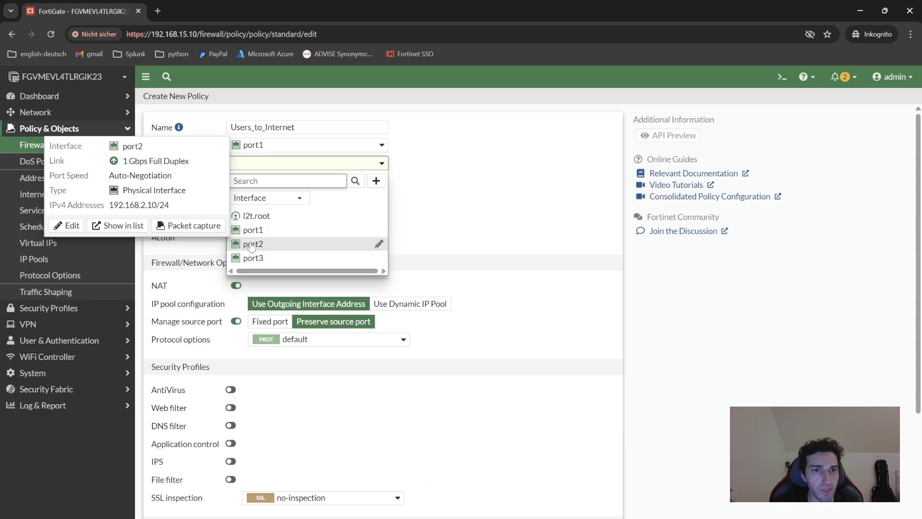
pyautogui.click(251, 245)
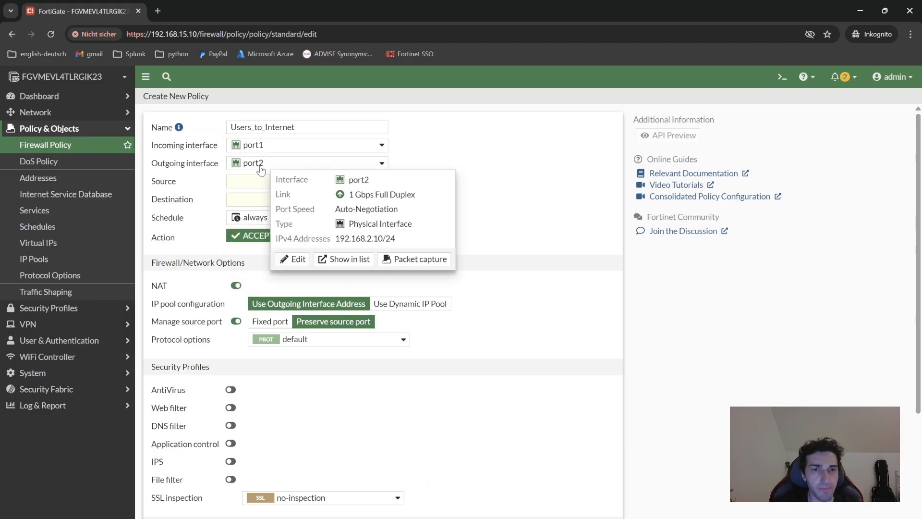
# Step: Set the policy's source address to all
pyautogui.click(306, 183)
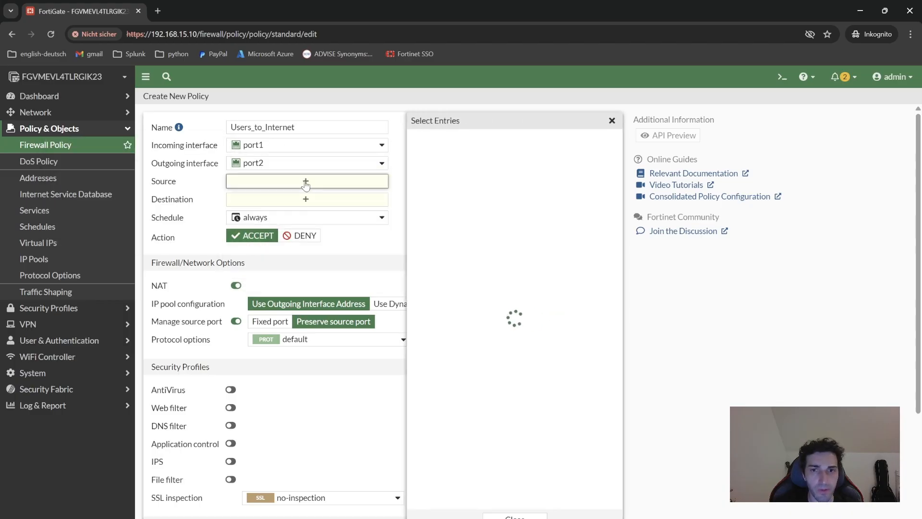
pyautogui.click(285, 146)
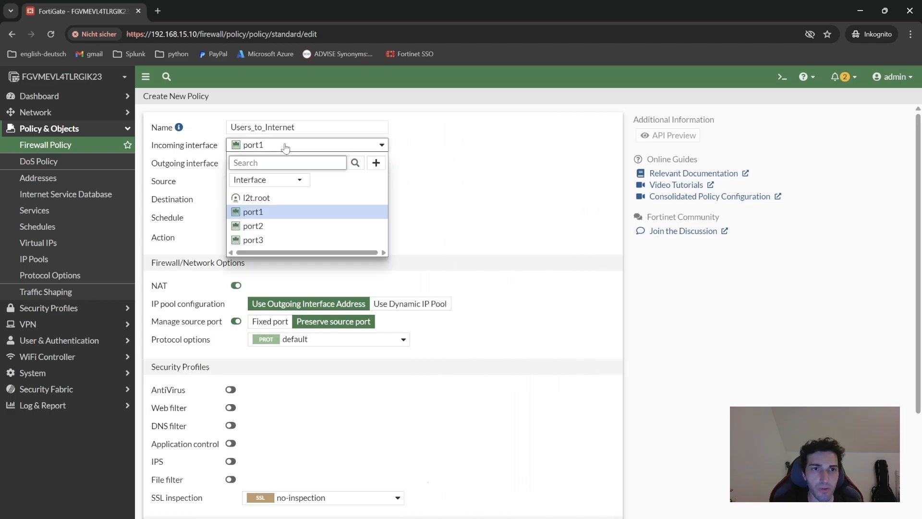
pyautogui.click(354, 210)
pyautogui.click(337, 187)
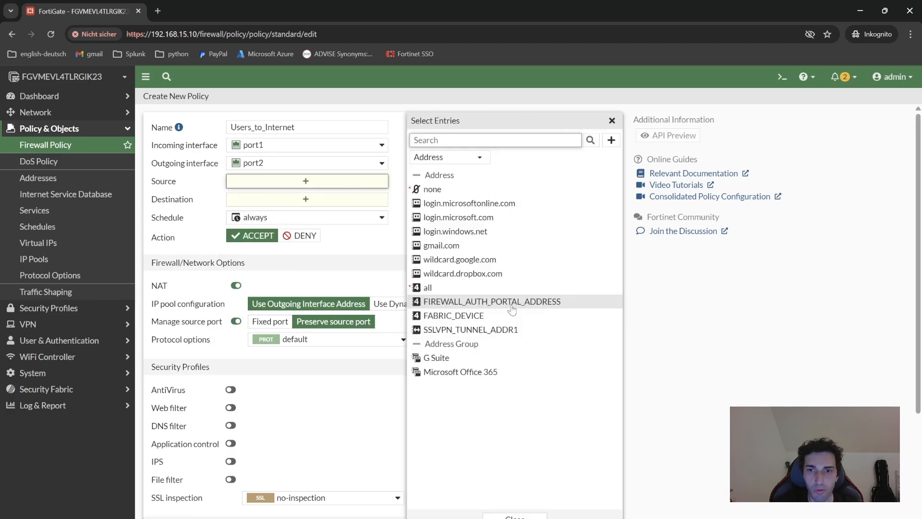
pyautogui.click(437, 290)
# Step: Set the policy's destination address to all and close the address list
pyautogui.click(304, 212)
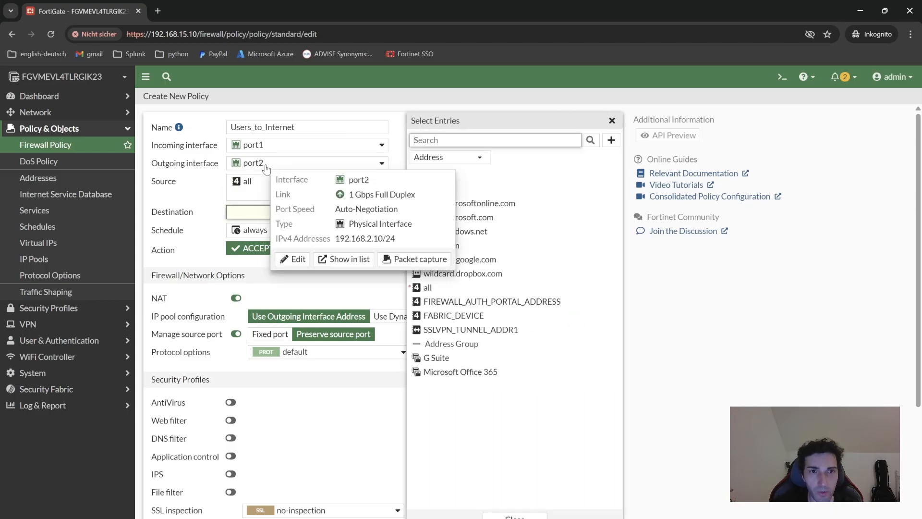
pyautogui.moveTo(263, 168)
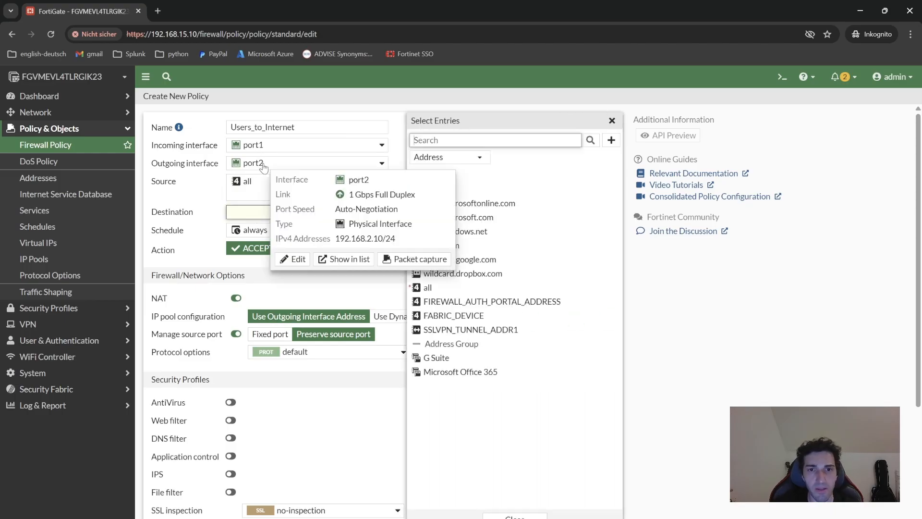
pyautogui.click(430, 291)
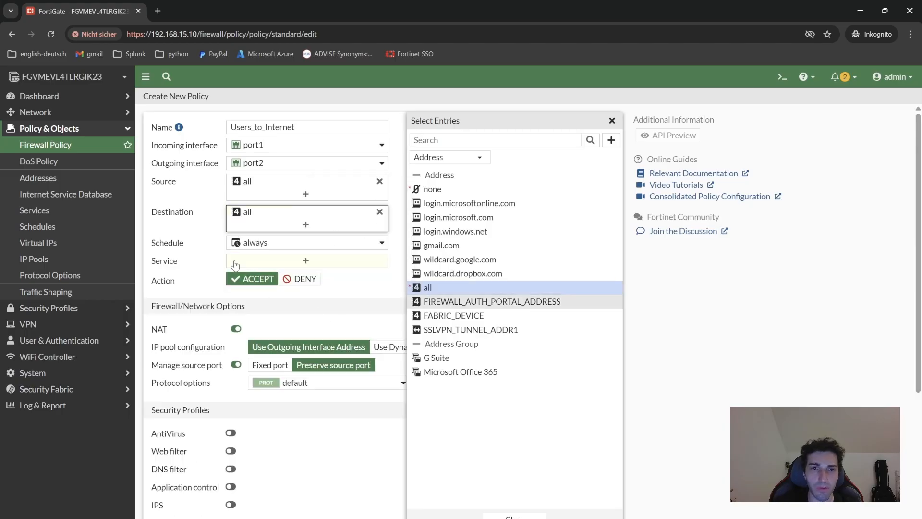
pyautogui.click(273, 303)
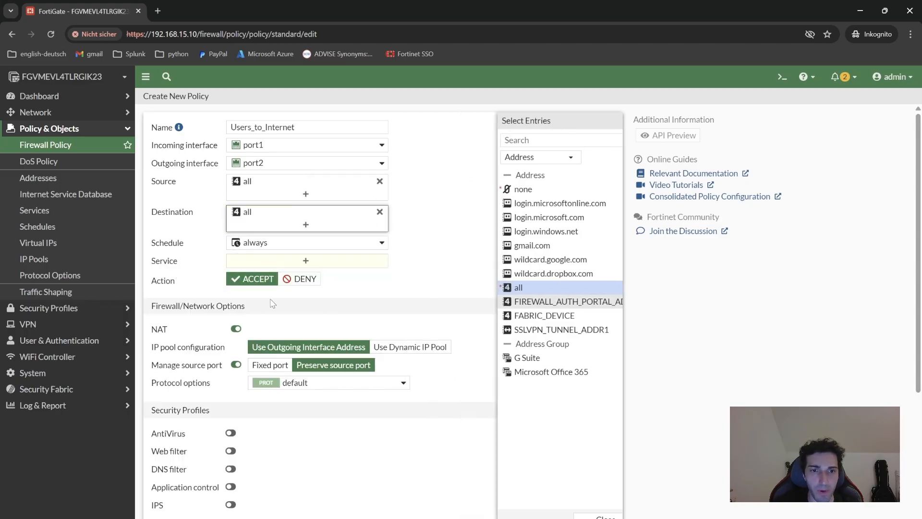
# Step: Search the service entries for HTTPS and add the HTTPS service to the policy
pyautogui.click(305, 262)
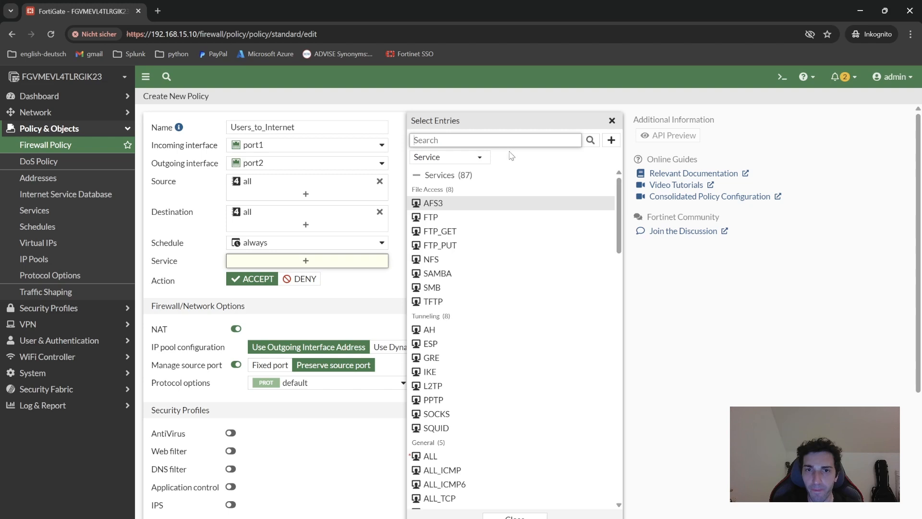
pyautogui.click(498, 141)
pyautogui.write('HTT')
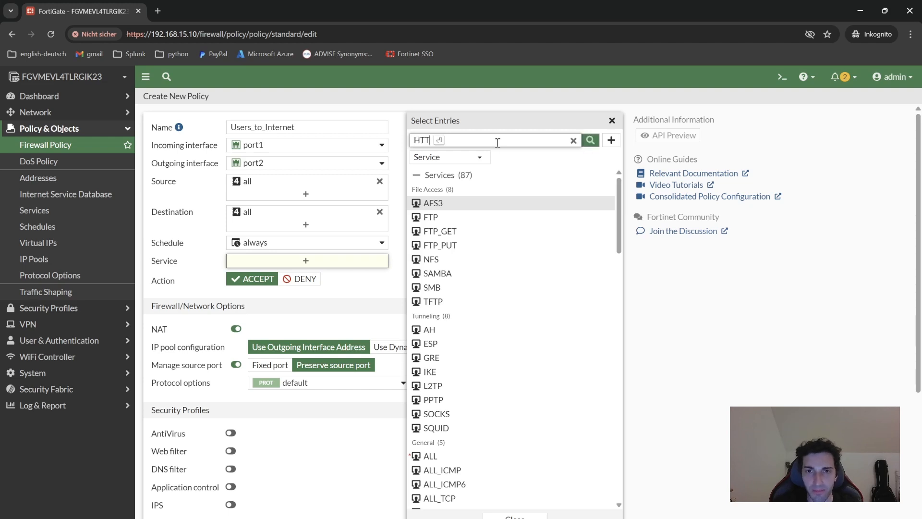
pyautogui.write('PS')
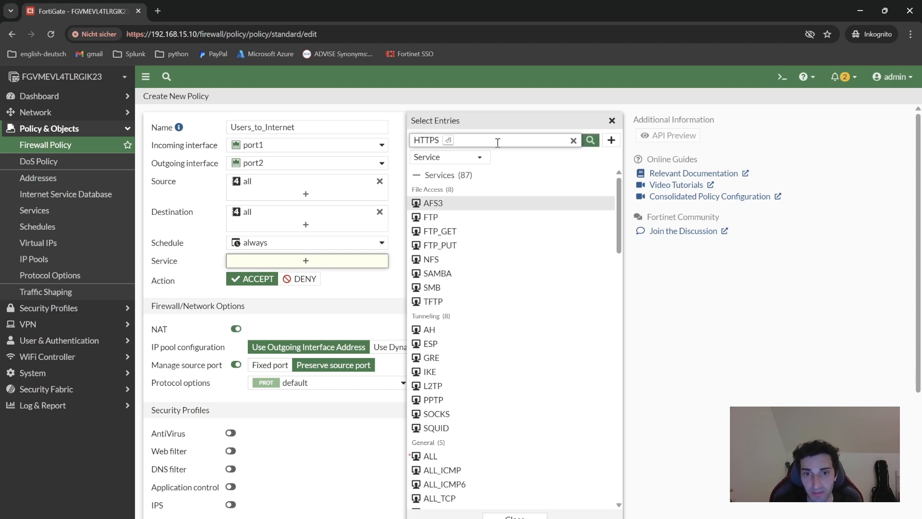
pyautogui.press('Return')
pyautogui.click(437, 192)
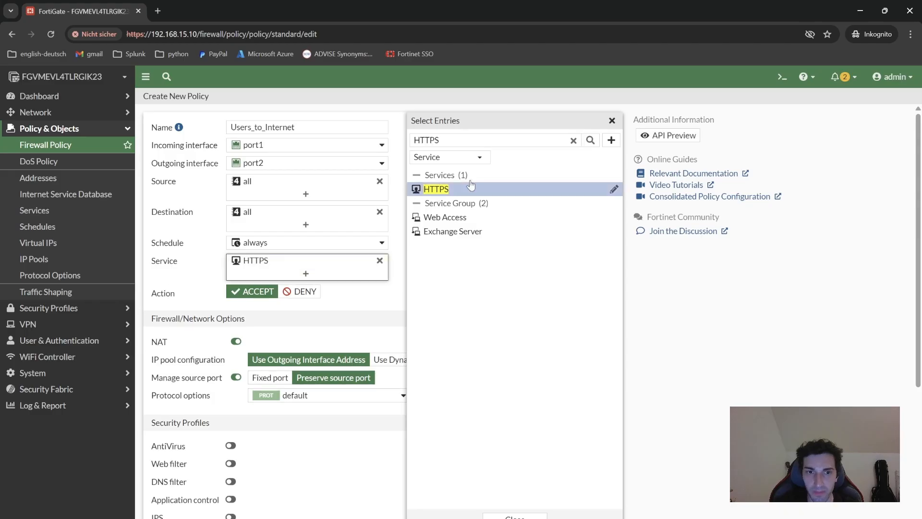
# Step: Replace the service search with DNS and add the DNS service to the policy
pyautogui.click(446, 140)
pyautogui.press('BackSpace')
pyautogui.press('BackSpace')
pyautogui.press('BackSpace')
pyautogui.press('BackSpace')
pyautogui.press('BackSpace')
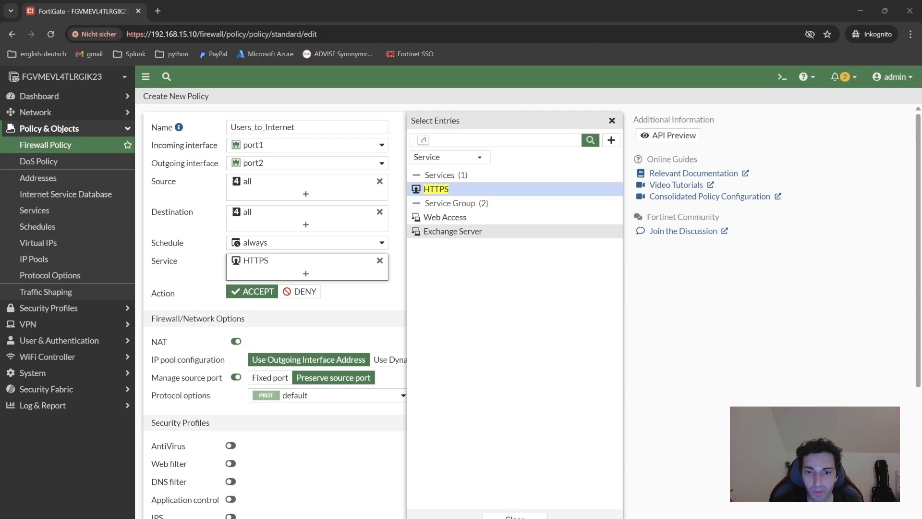
pyautogui.click(451, 140)
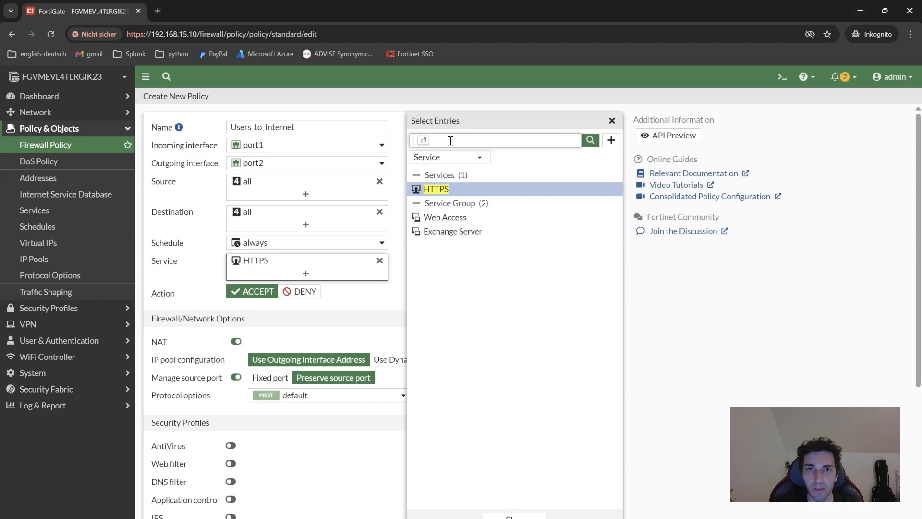
pyautogui.write('DNS')
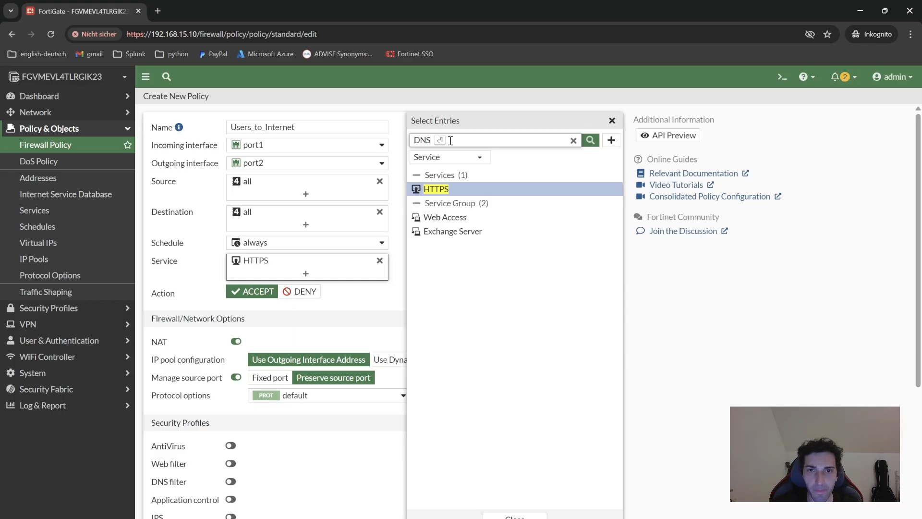
pyautogui.press('Return')
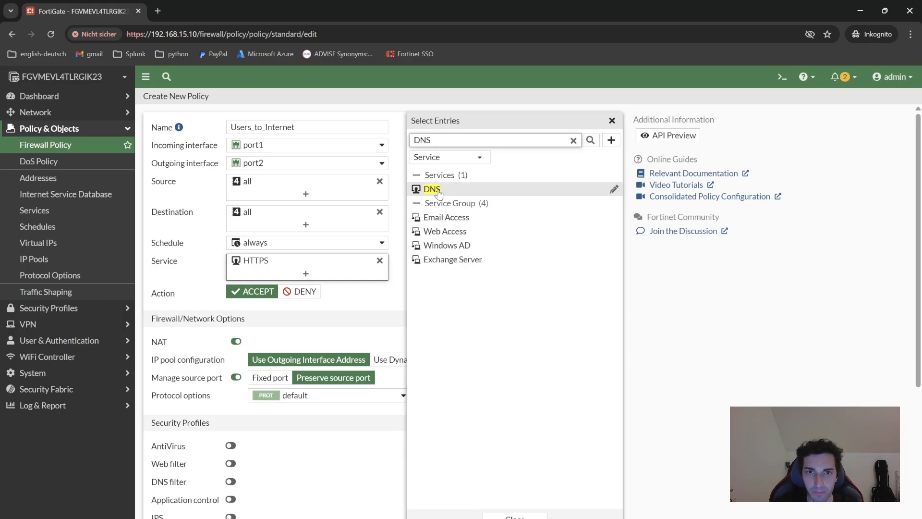
pyautogui.click(433, 189)
# Step: Search the services for Ping, add the PING service to the policy and close the service list
pyautogui.click(460, 138)
pyautogui.press('BackSpace')
pyautogui.press('BackSpace')
pyautogui.press('BackSpace')
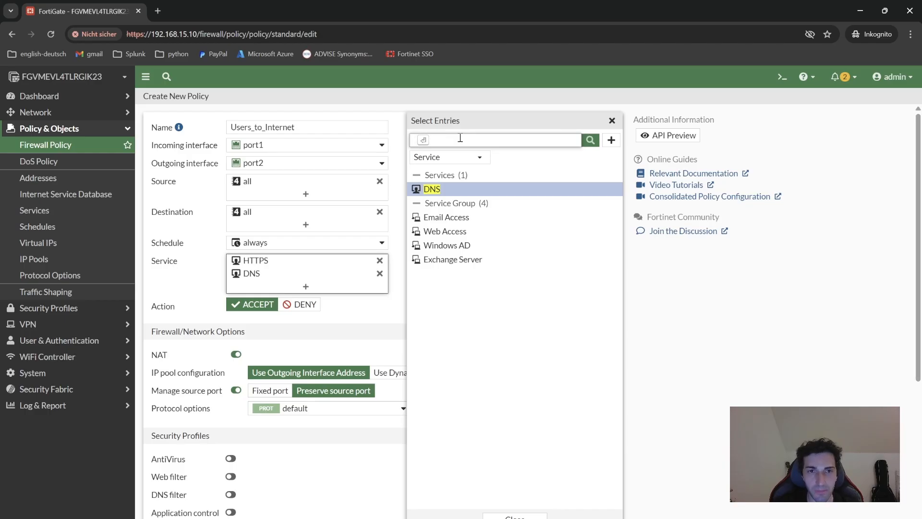
pyautogui.write('P')
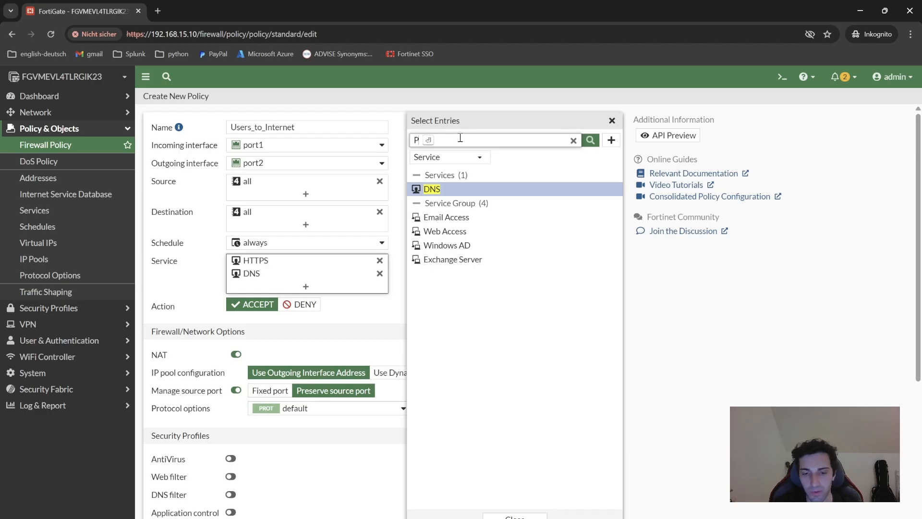
pyautogui.write('ingg')
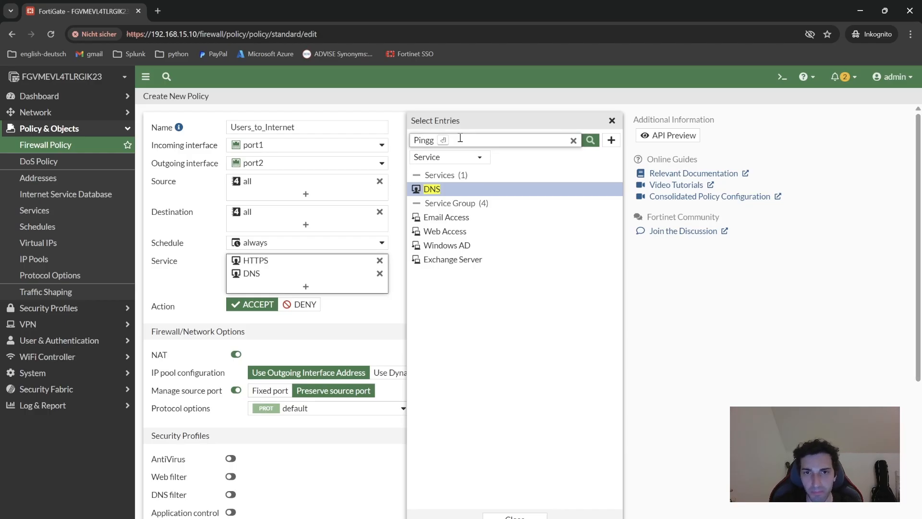
pyautogui.press('BackSpace')
pyautogui.press('Return')
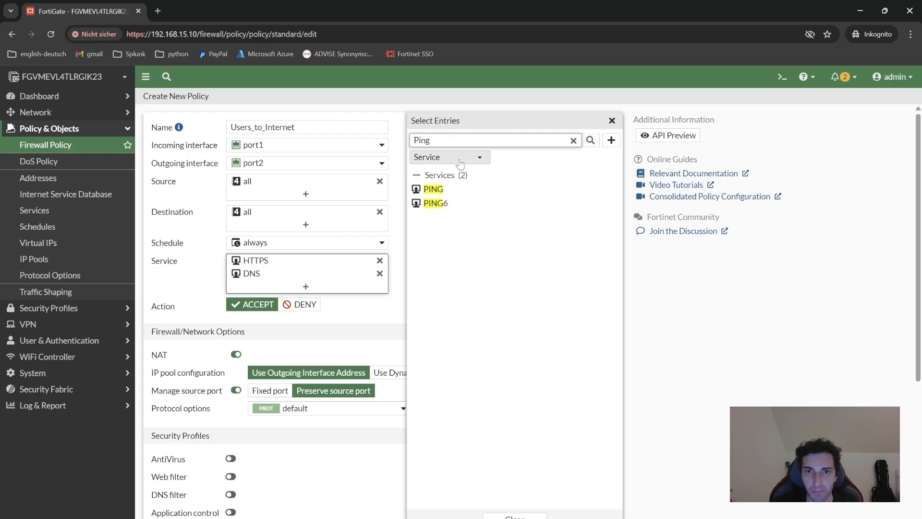
pyautogui.moveTo(450, 193)
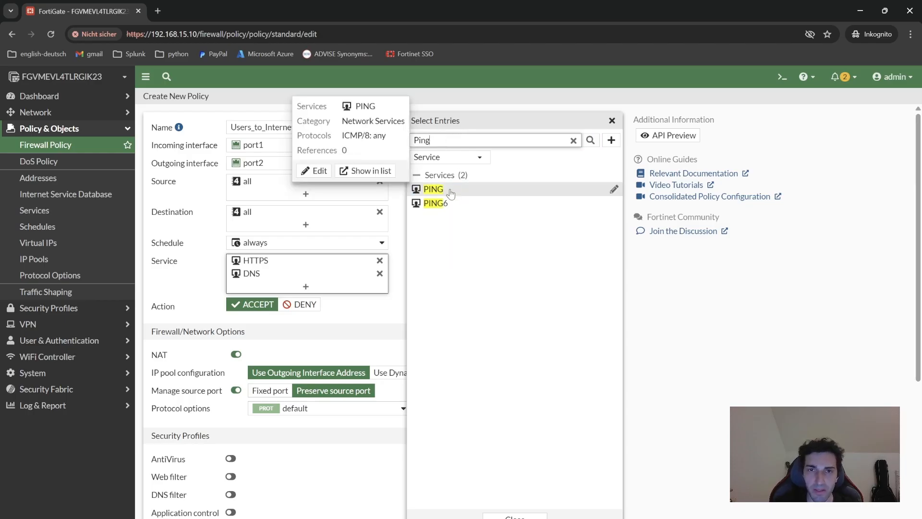
pyautogui.click(451, 192)
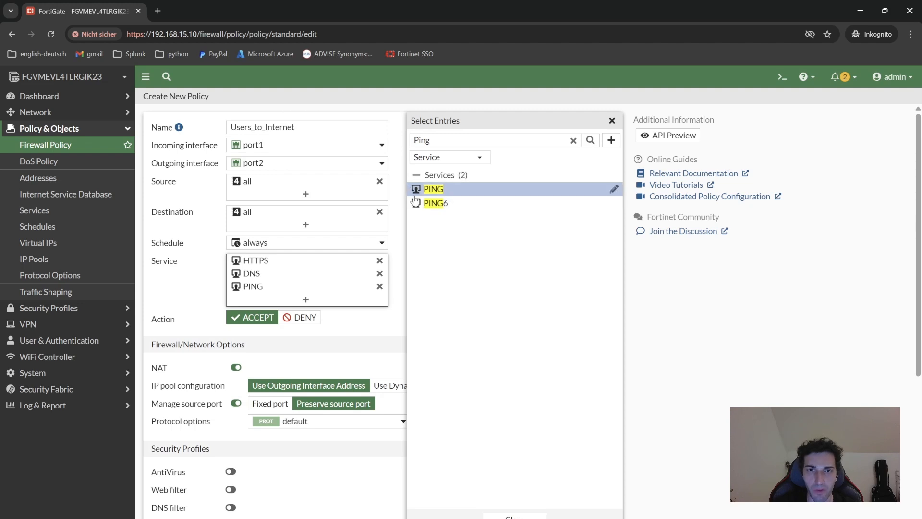
pyautogui.click(373, 344)
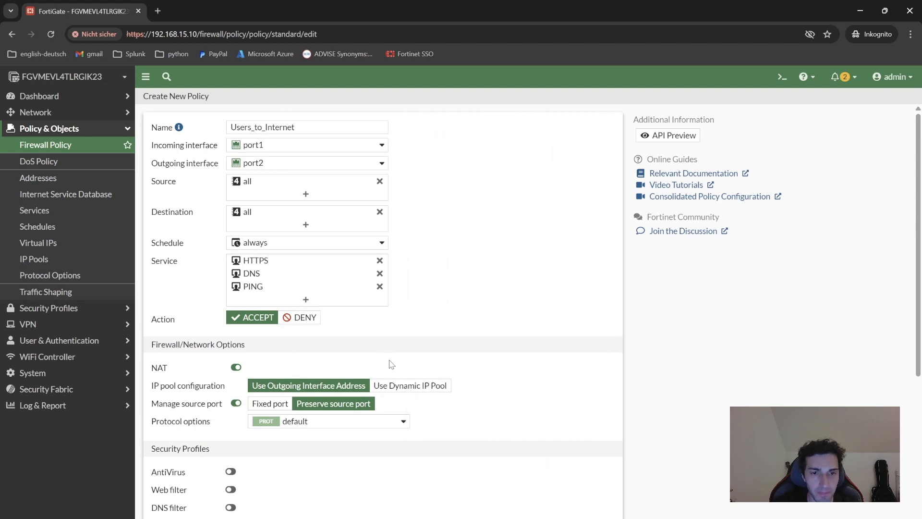
# Step: Review the remaining policy options, save the Users_to_Internet policy and switch to the GNS3 topology
pyautogui.scroll(-3, 403, 365)
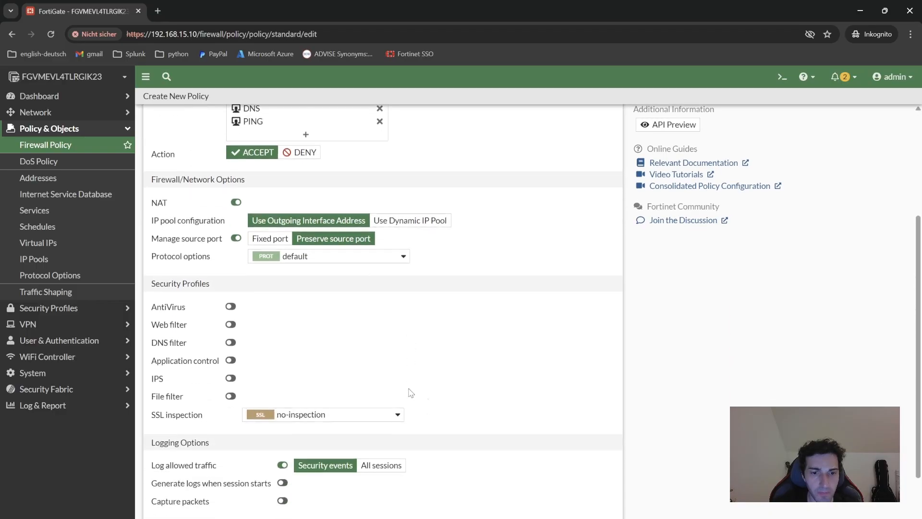
pyautogui.scroll(3, 410, 391)
pyautogui.scroll(-2, 480, 404)
pyautogui.scroll(-3, 680, 446)
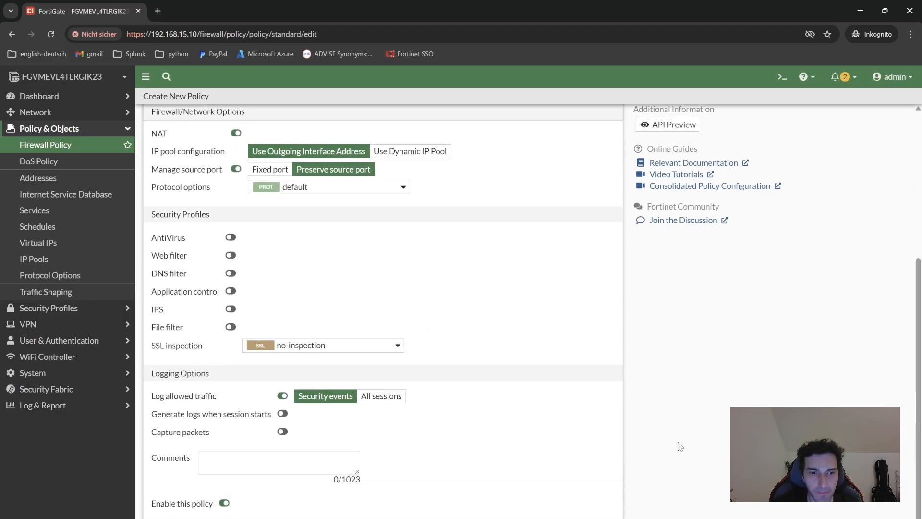
pyautogui.click(504, 518)
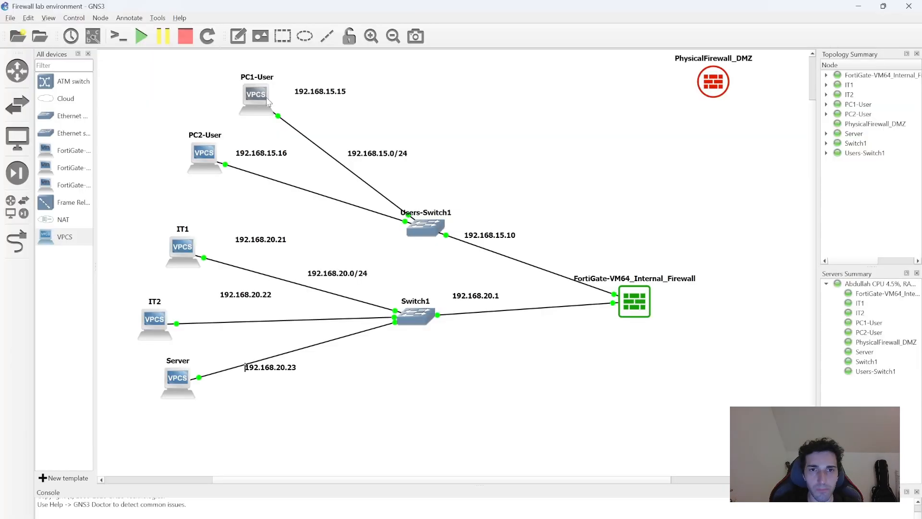
# Step: Open the console of PC1-User and ping 8.8.8.8 to test its internet access
pyautogui.doubleClick(266, 99)
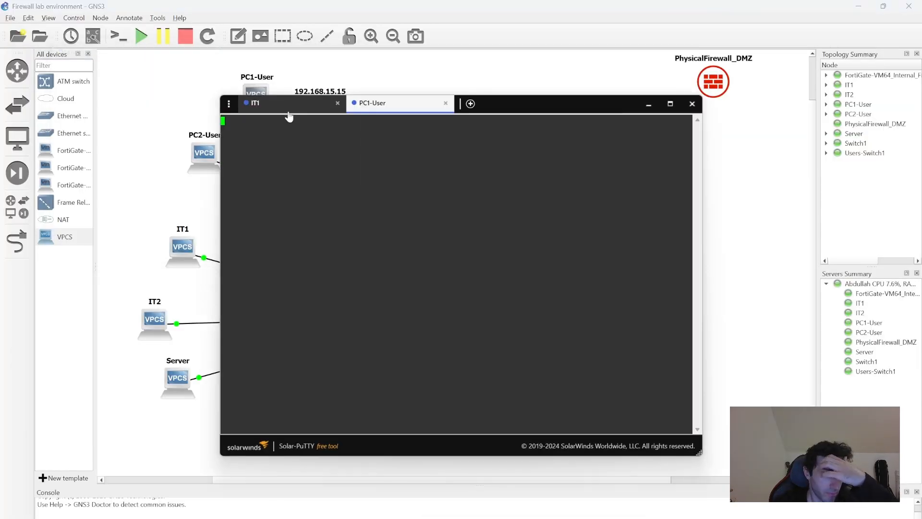
pyautogui.press('Return')
pyautogui.write('p')
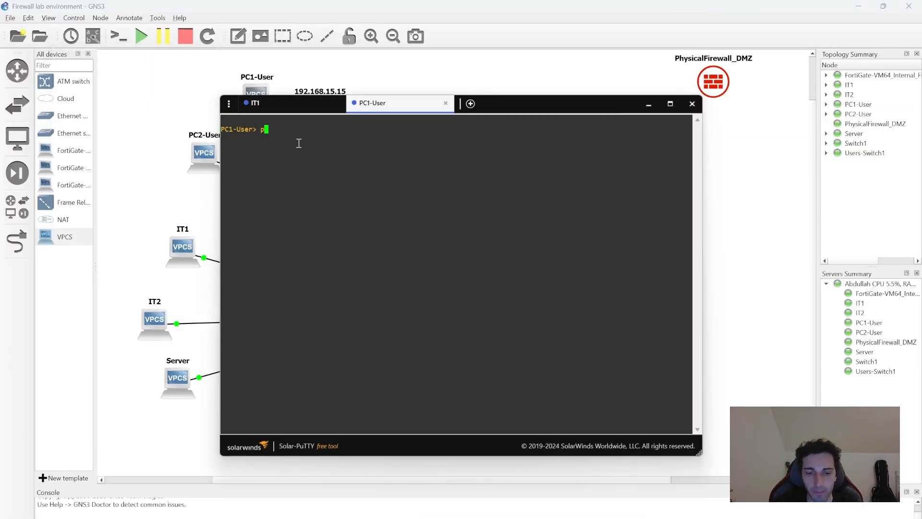
pyautogui.write('ing 8')
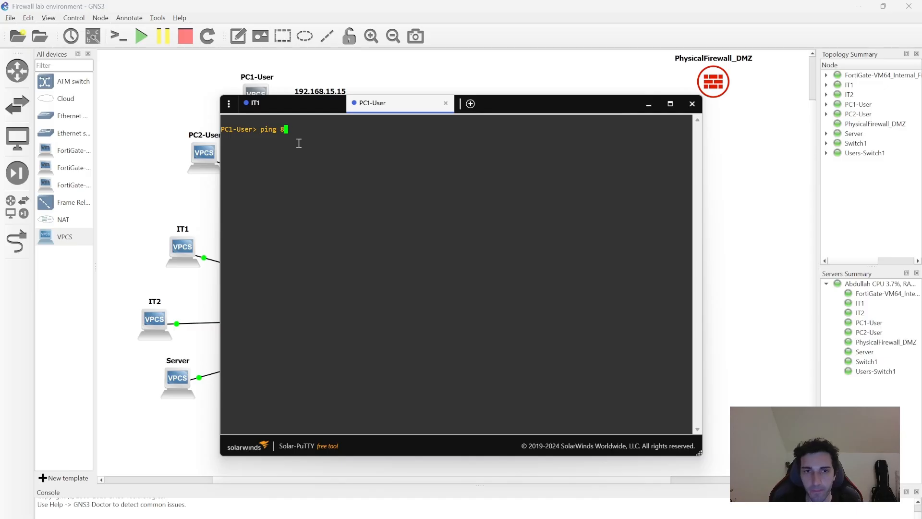
pyautogui.write('.8.8.8')
pyautogui.press('Return')
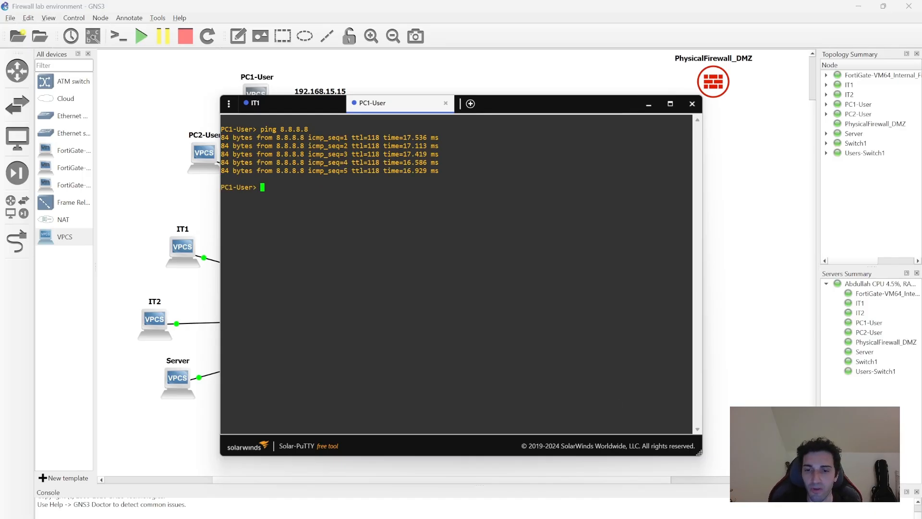
# Step: Switch to the FortiGate web interface and disable the Users_to_Internet policy
pyautogui.moveTo(571, 517)
pyautogui.click(594, 497)
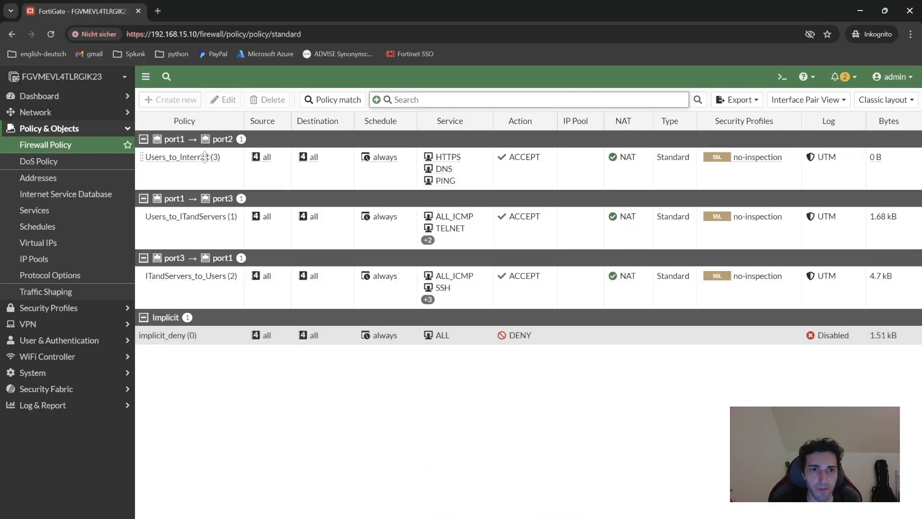
pyautogui.doubleClick(205, 157)
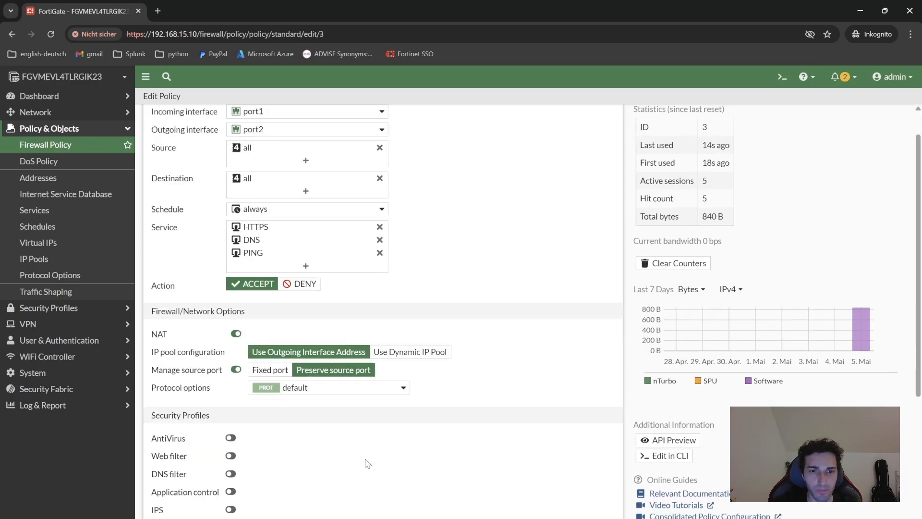
pyautogui.scroll(-3, 367, 462)
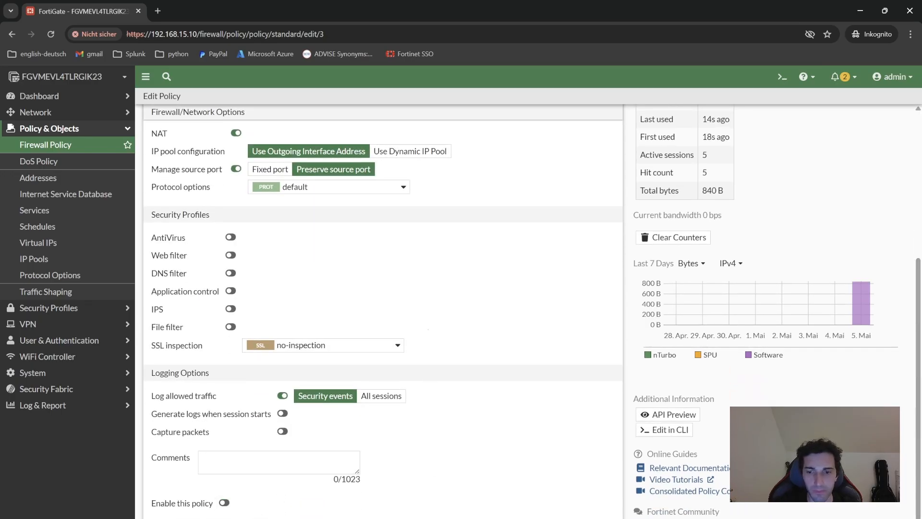
# Step: Return to GNS3, repeat the ping to 8.8.8.8 from the PC1-User console and stop it
pyautogui.moveTo(594, 518)
pyautogui.click(595, 499)
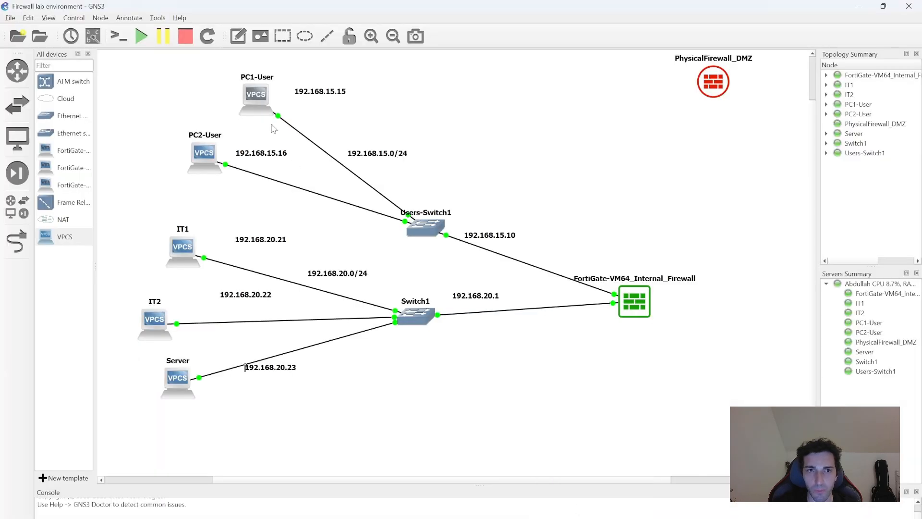
pyautogui.doubleClick(255, 109)
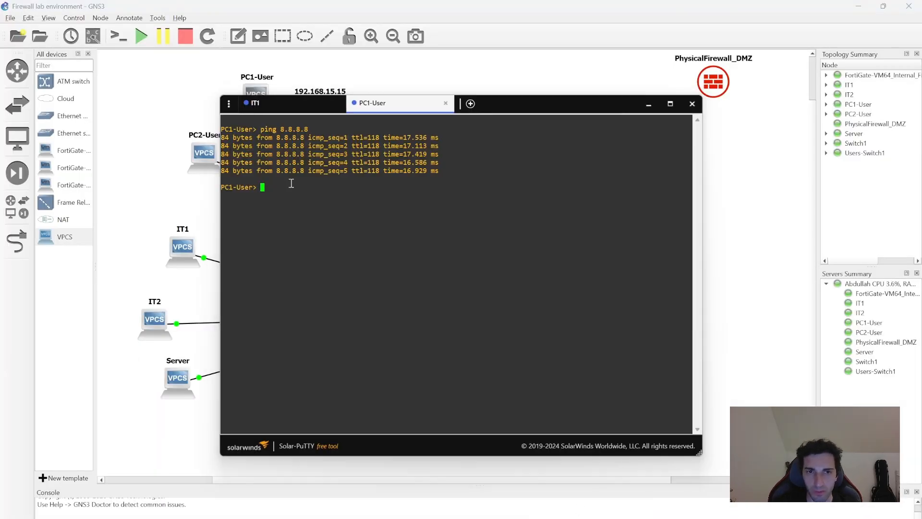
pyautogui.press('Up')
pyautogui.press('Return')
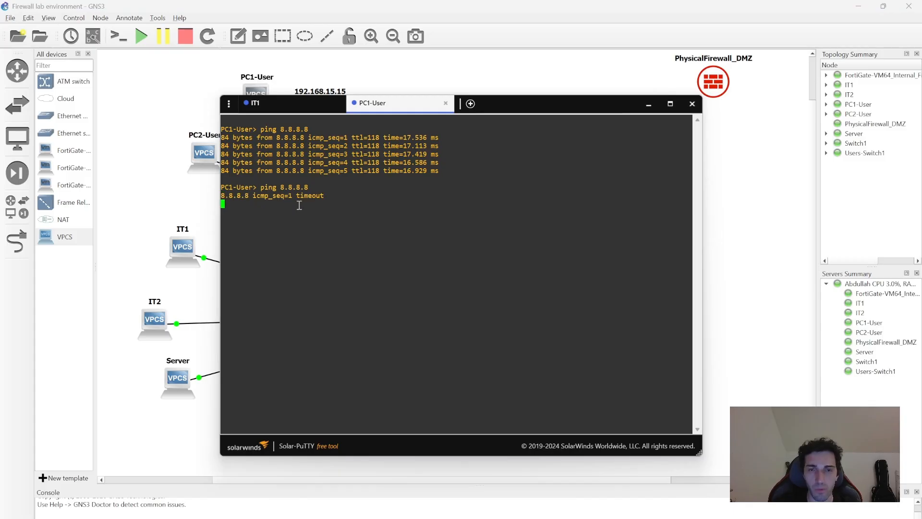
pyautogui.hotkey('ctrl', 'c')
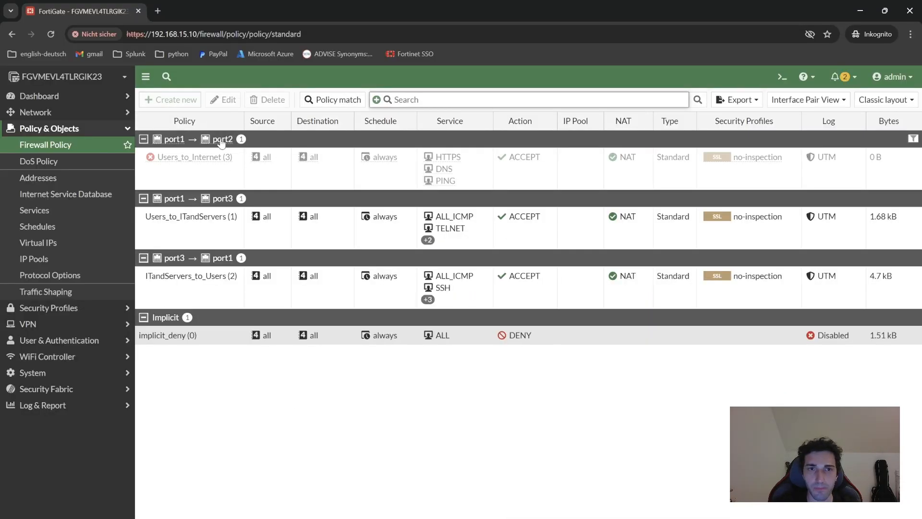
# Step: Reopen the Users_to_Internet policy, enable it again and save the change
pyautogui.doubleClick(272, 160)
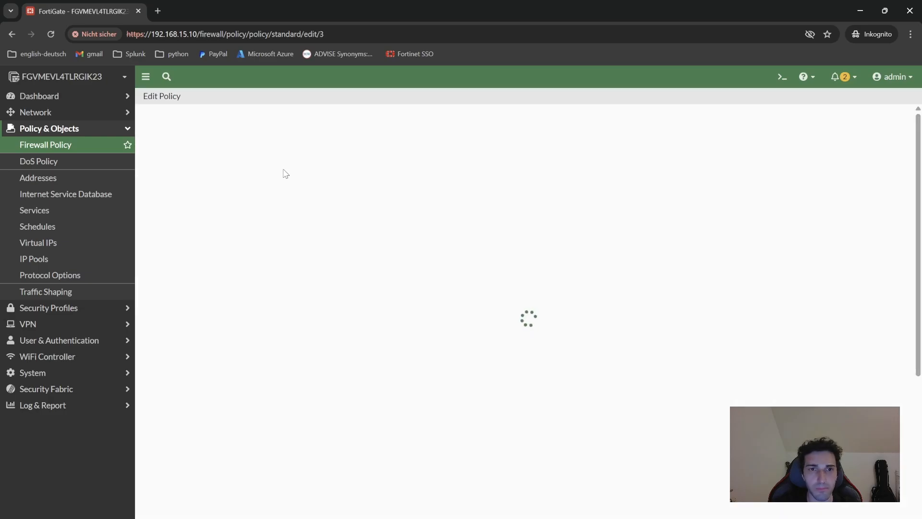
pyautogui.scroll(-4, 317, 387)
pyautogui.scroll(-1, 288, 447)
pyautogui.scroll(4, 265, 495)
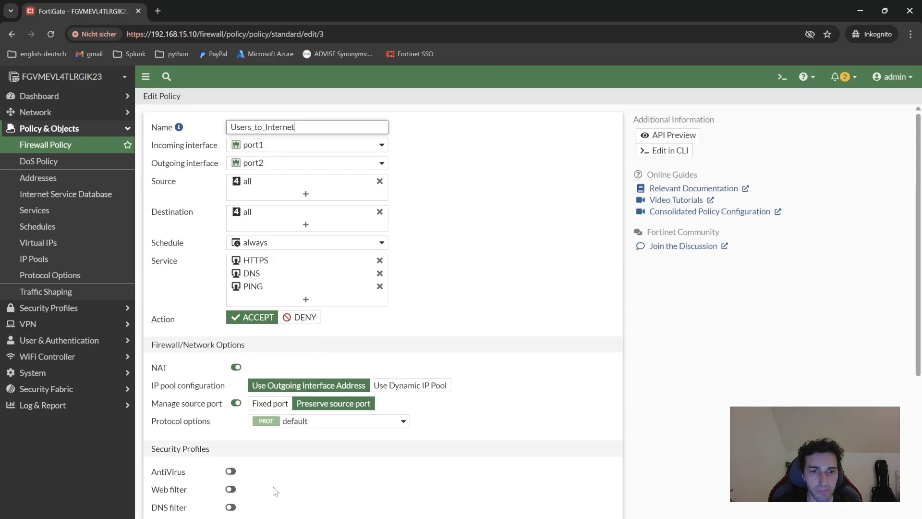
pyautogui.scroll(-3, 308, 486)
pyautogui.scroll(-3, 335, 481)
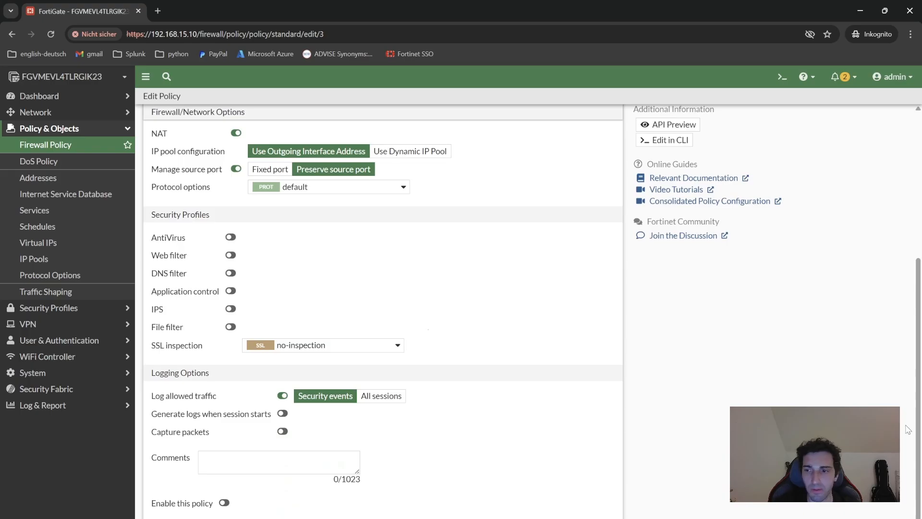
pyautogui.click(223, 503)
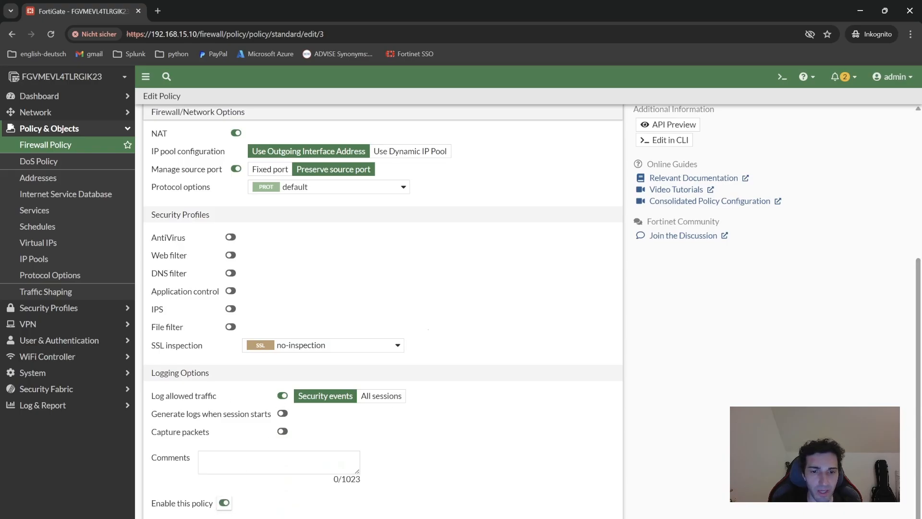
pyautogui.click(344, 517)
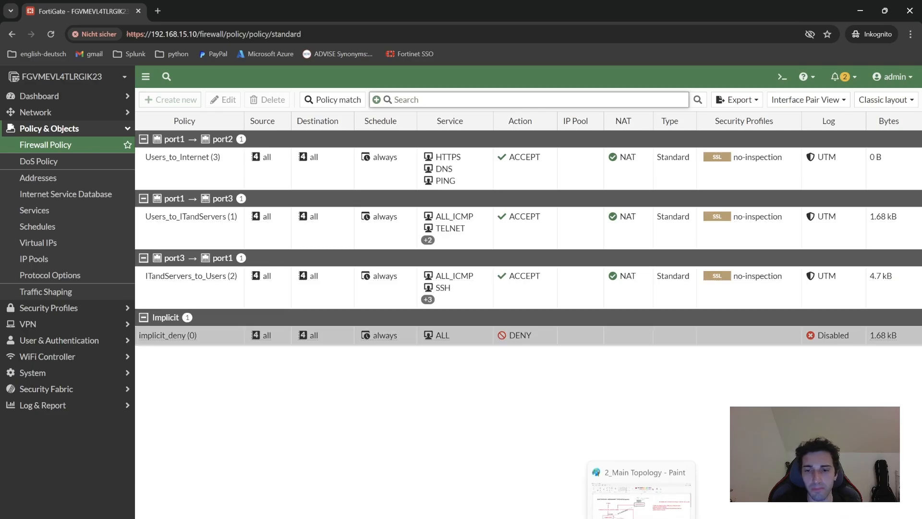
# Step: Switch to GNS3 and repeat the ping to 8.8.8.8 from the PC1-User console
pyautogui.moveTo(617, 518)
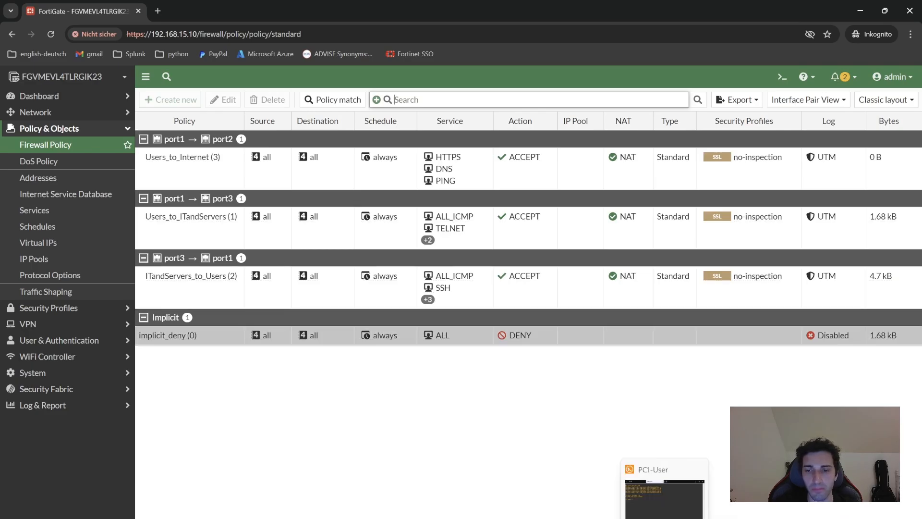
pyautogui.click(595, 518)
pyautogui.doubleClick(257, 104)
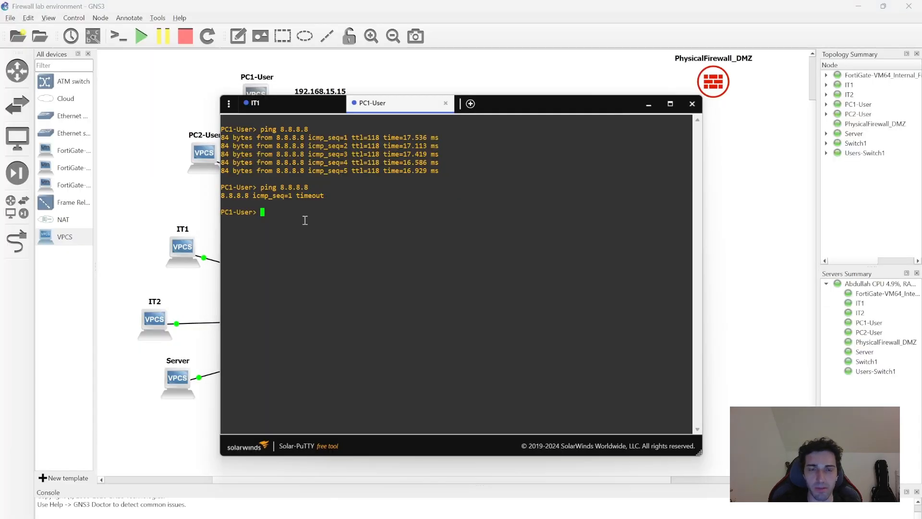
pyautogui.press('Up')
pyautogui.press('Return')
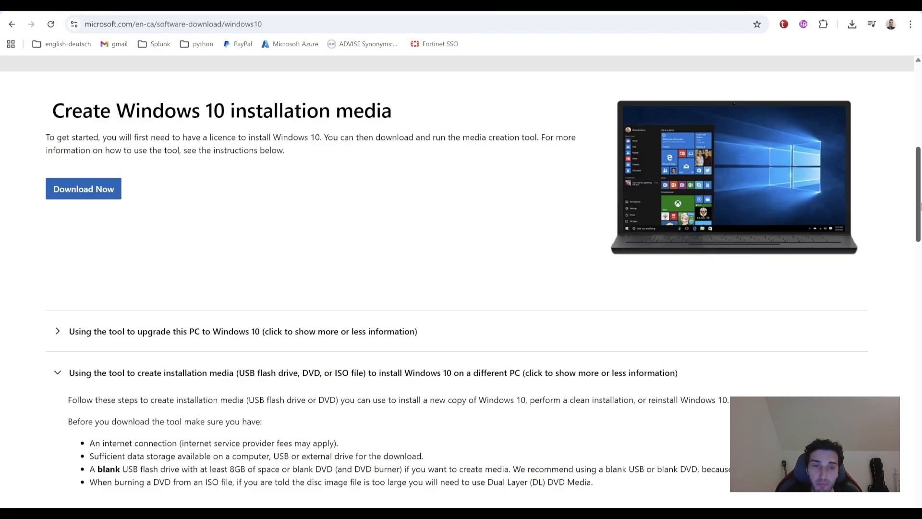
# Step: Download the Windows 10 media creation tool and review the page's instructions for creating installation media for another PC
pyautogui.moveTo(920, 206); pyautogui.dragTo(915, 261)
pyautogui.click(100, 283)
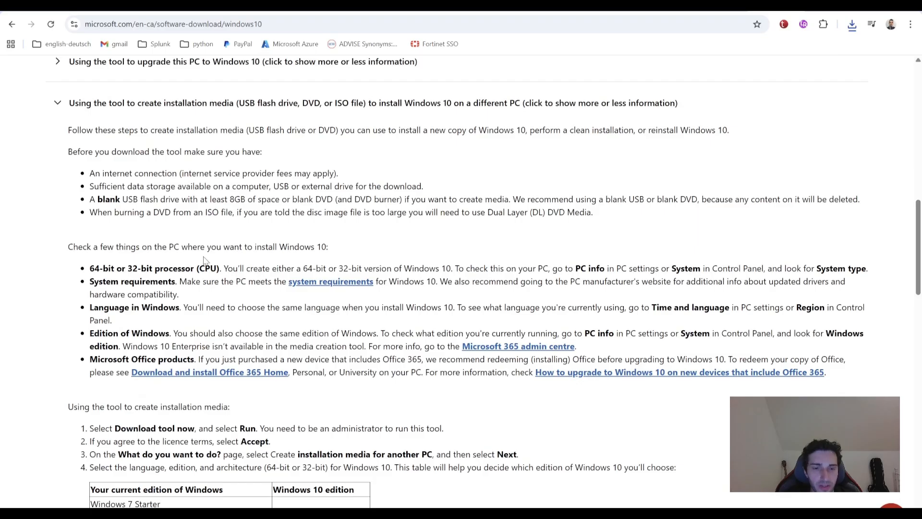
pyautogui.moveTo(918, 266)
pyautogui.mouseDown()
pyautogui.moveTo(919, 307)
pyautogui.moveTo(919, 273)
pyautogui.mouseUp()
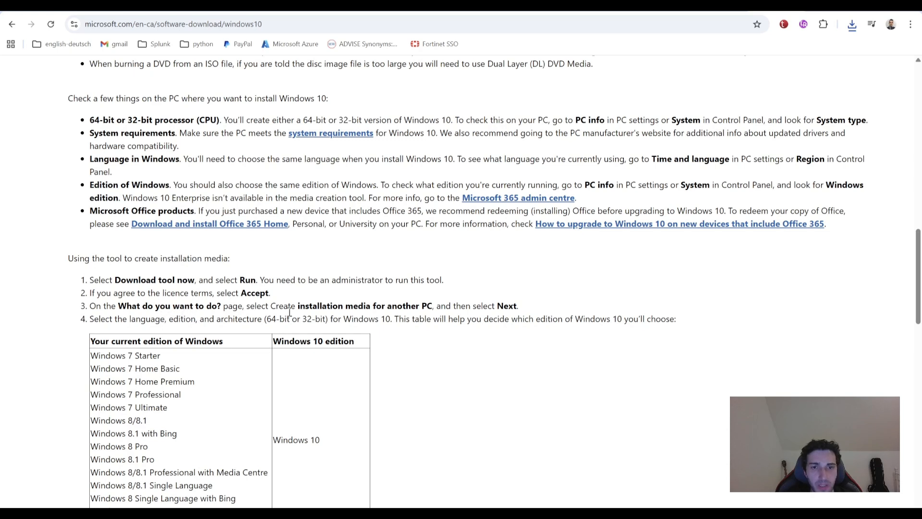
pyautogui.moveTo(290, 312); pyautogui.dragTo(427, 307)
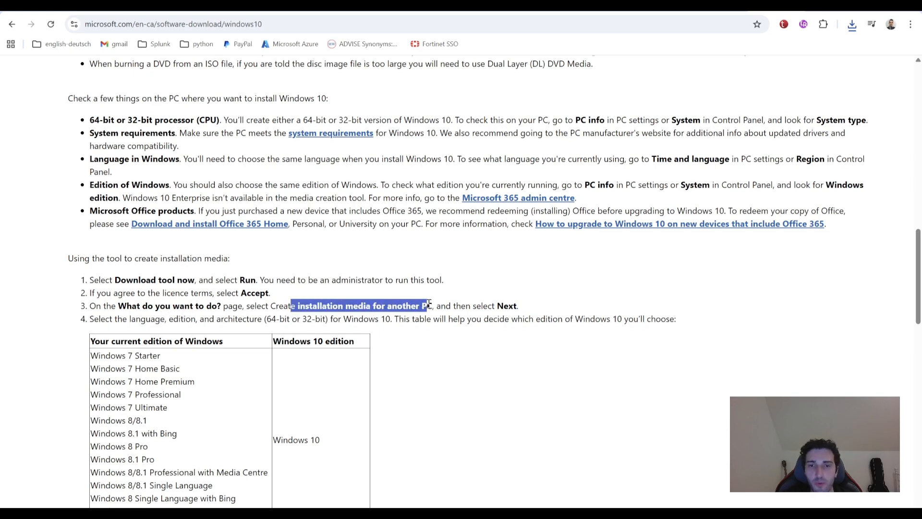
# Step: Run the downloaded media creation tool and accept the Microsoft licence terms after scrolling through them
pyautogui.click(853, 28)
pyautogui.click(774, 78)
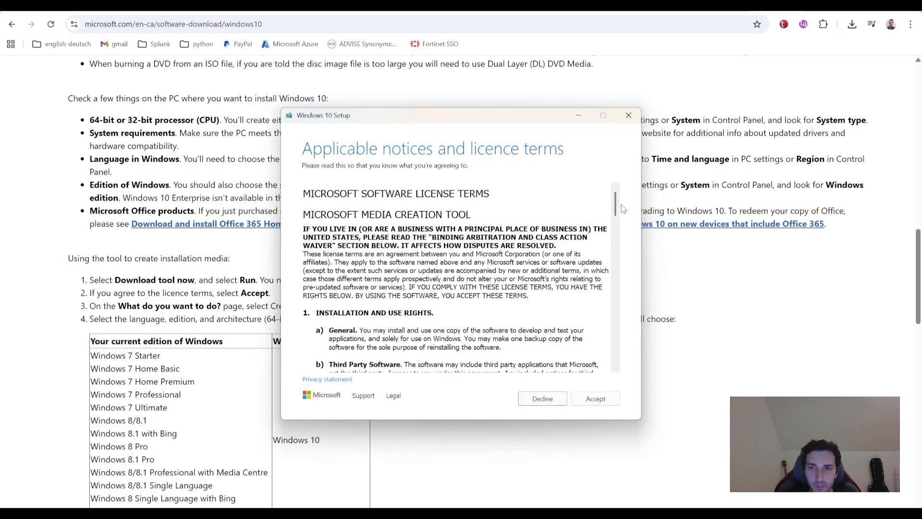
pyautogui.moveTo(617, 206); pyautogui.dragTo(616, 391)
pyautogui.click(601, 401)
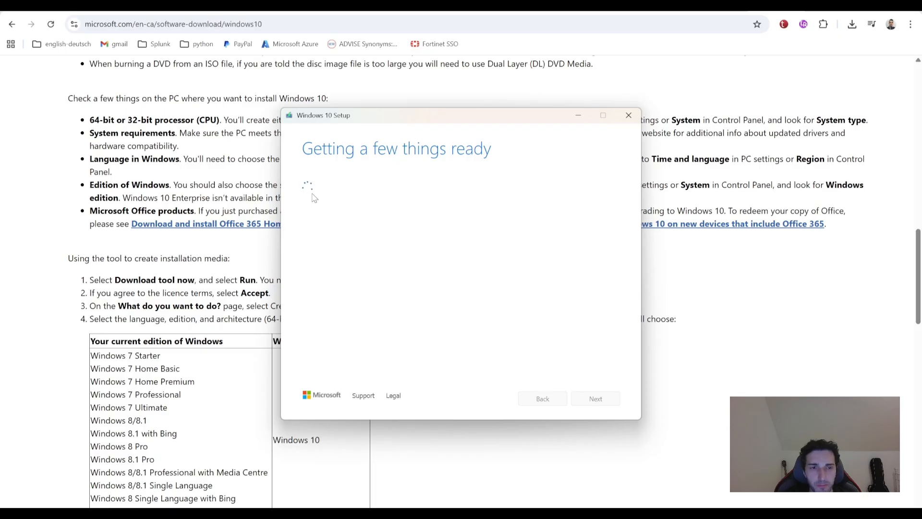
# Step: Choose to create installation media for another PC, turn off the recommended options and keep English (United Kingdom), Windows 10, 64-bit (x64)
pyautogui.click(315, 196)
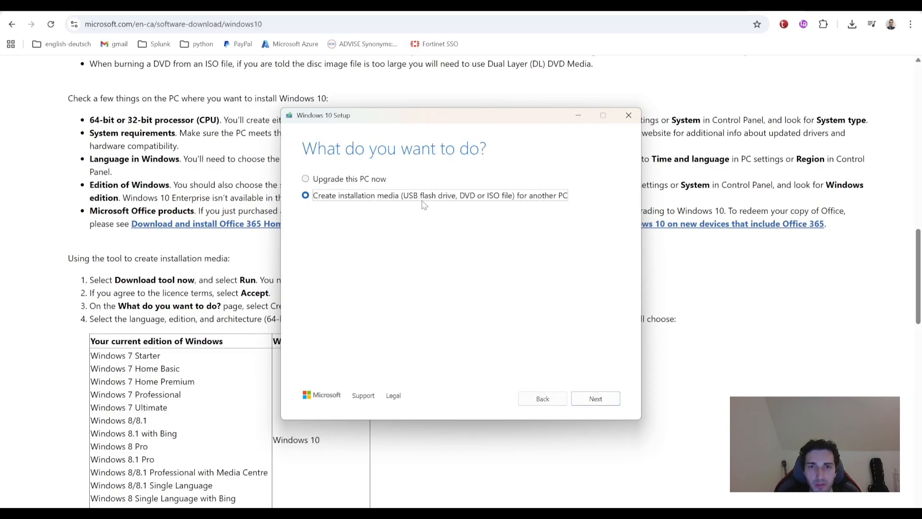
pyautogui.click(602, 403)
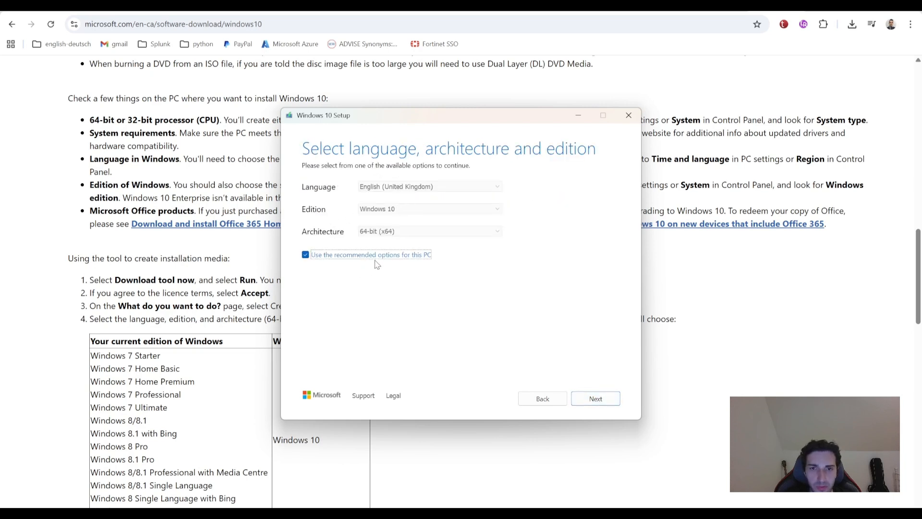
pyautogui.click(306, 255)
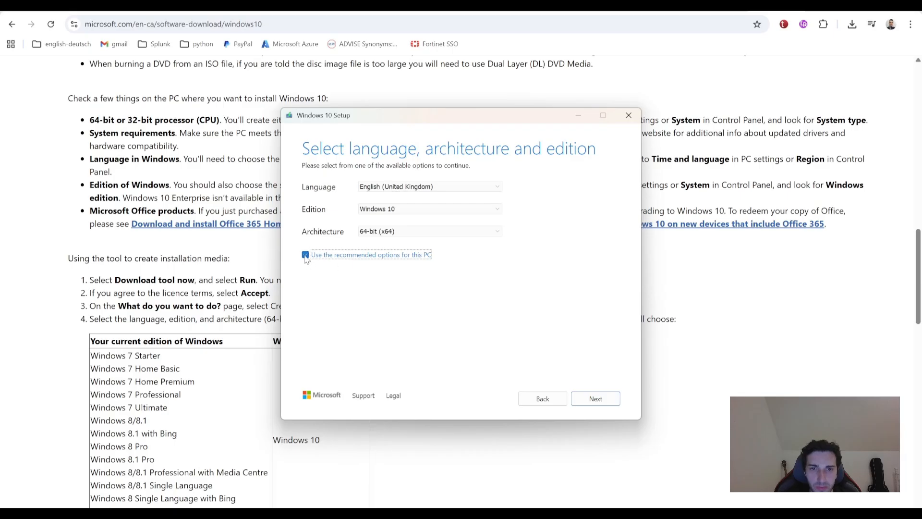
pyautogui.click(305, 255)
pyautogui.click(305, 255)
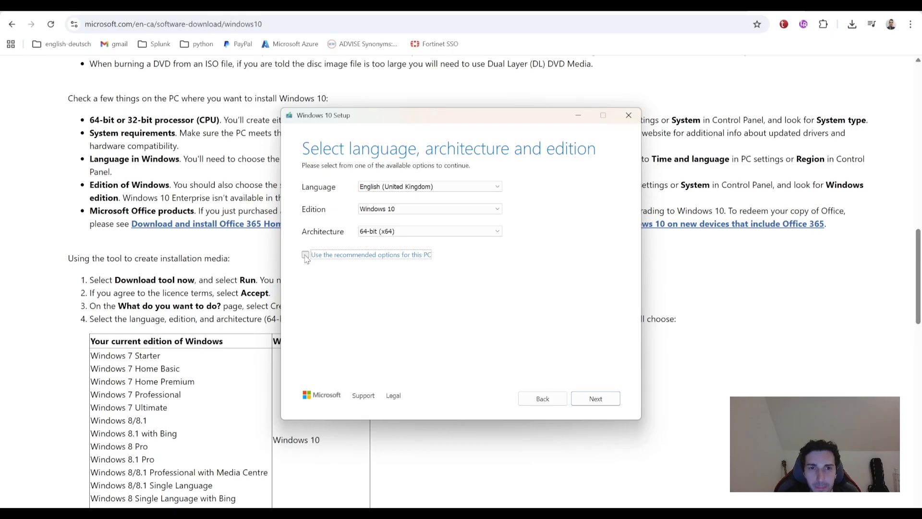
pyautogui.click(597, 398)
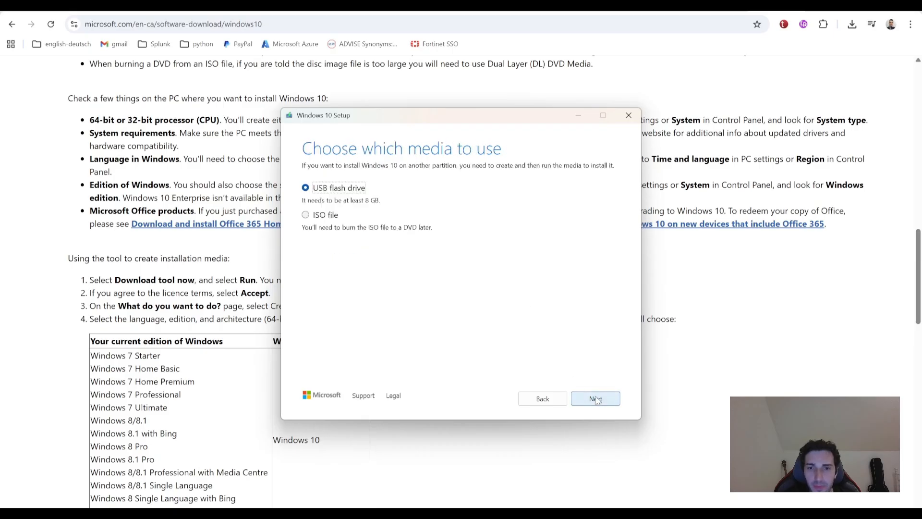
# Step: Select ISO file as the media and save it as Windows in the Downloads folder
pyautogui.click(332, 217)
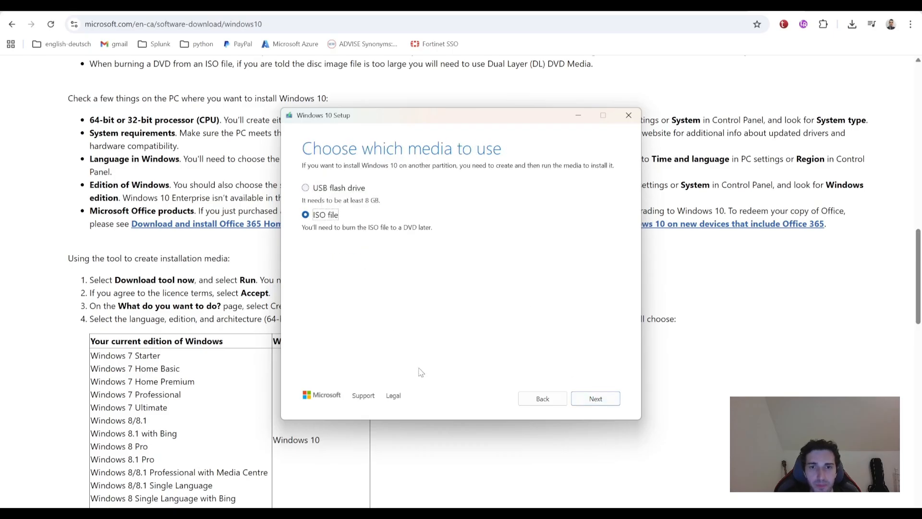
pyautogui.click(600, 398)
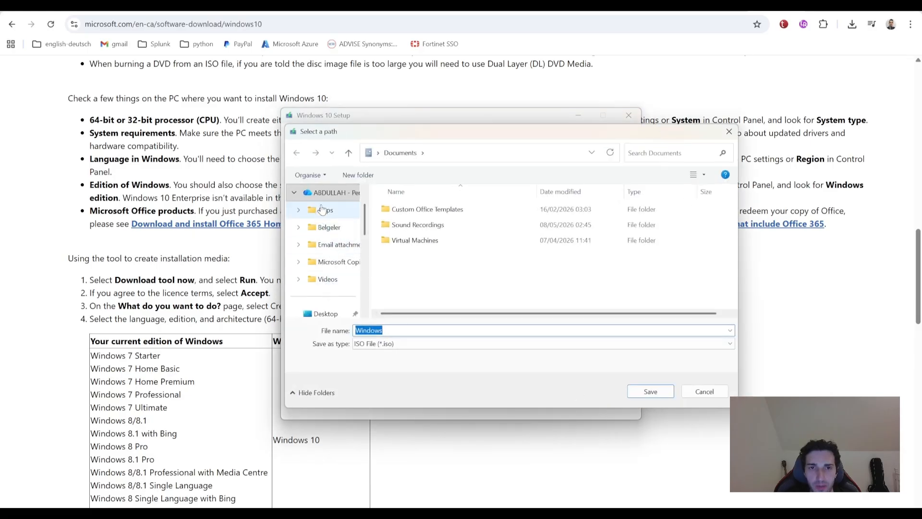
pyautogui.scroll(-3, 332, 234)
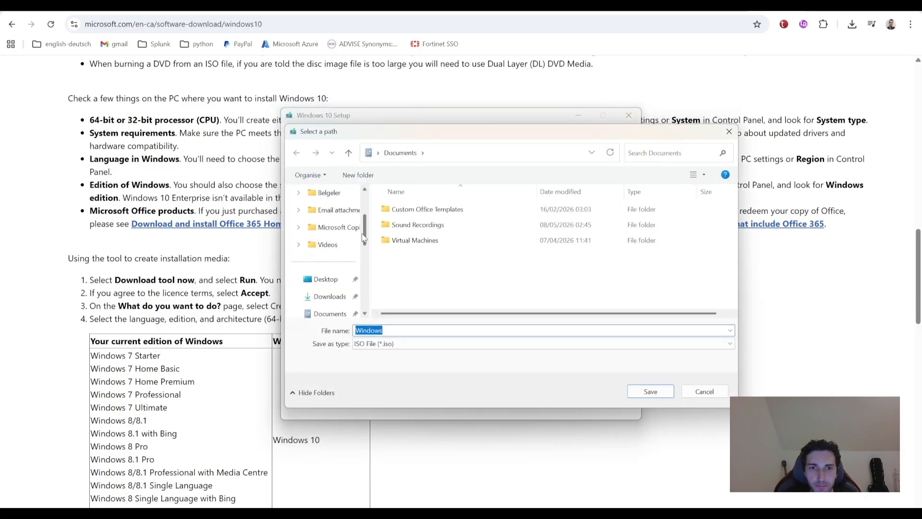
pyautogui.click(329, 295)
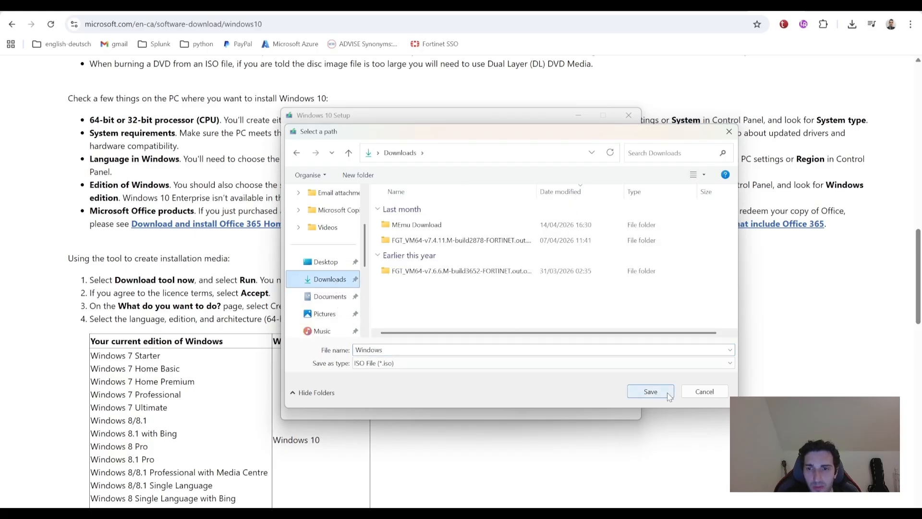
pyautogui.click(651, 391)
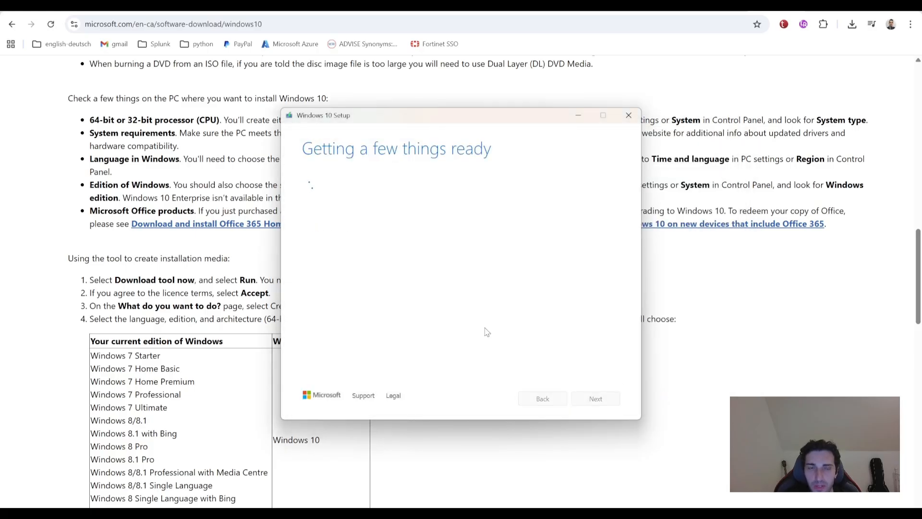
# Step: Switch to VMware Workstation while the Windows 10 ISO downloads
pyautogui.moveTo(641, 516)
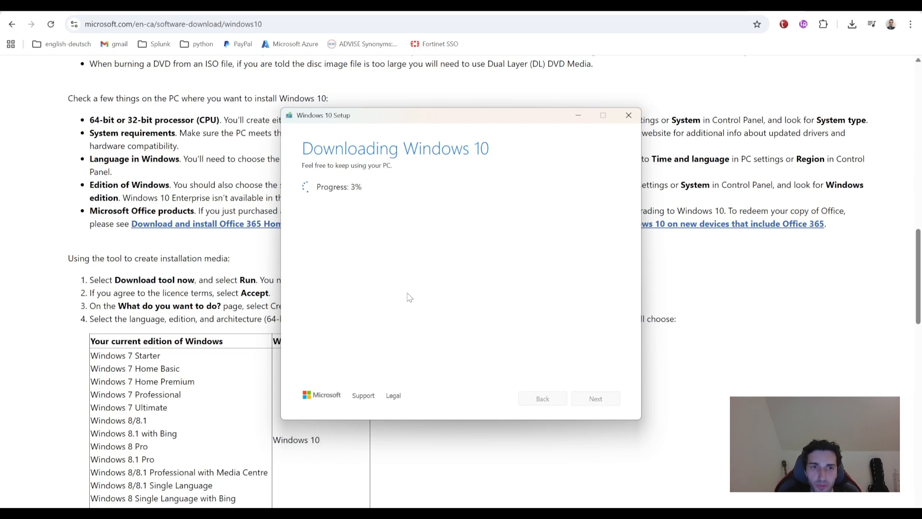
pyautogui.moveTo(641, 516)
pyautogui.click(695, 480)
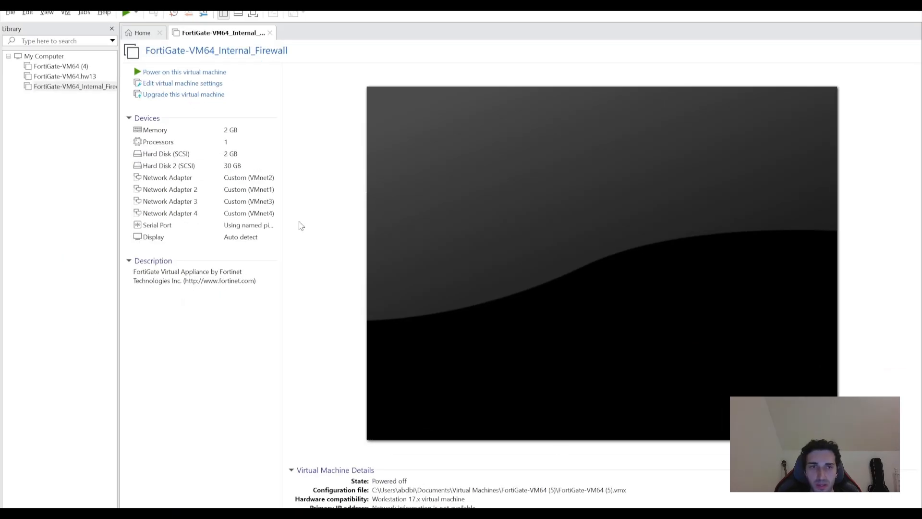
pyautogui.click(10, 21)
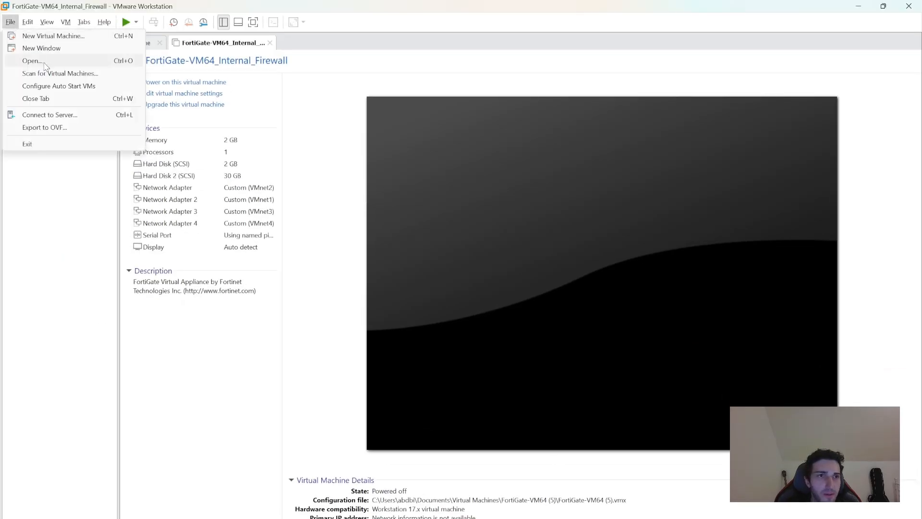
pyautogui.click(45, 37)
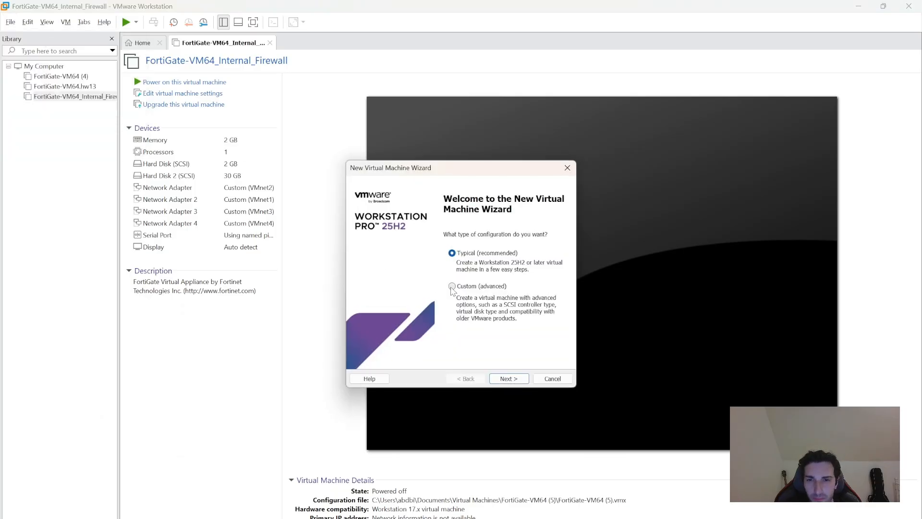
pyautogui.click(552, 379)
pyautogui.click(10, 22)
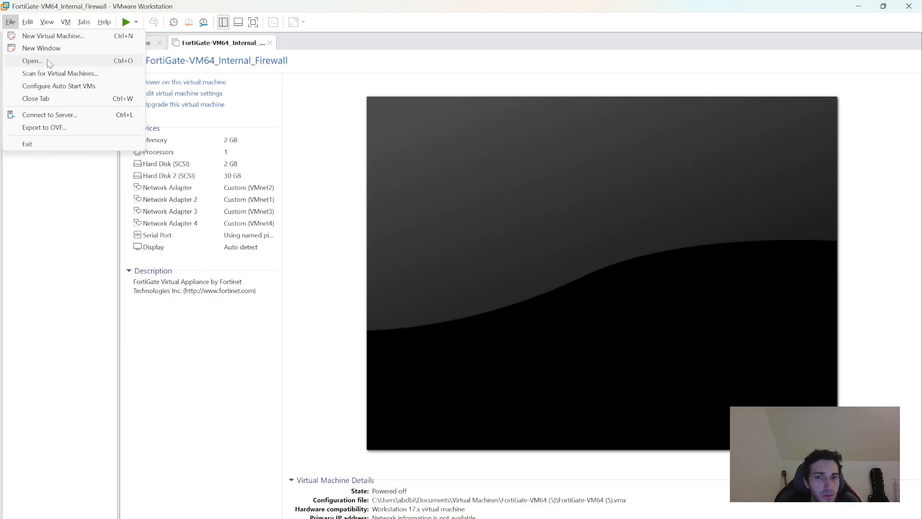
pyautogui.click(49, 61)
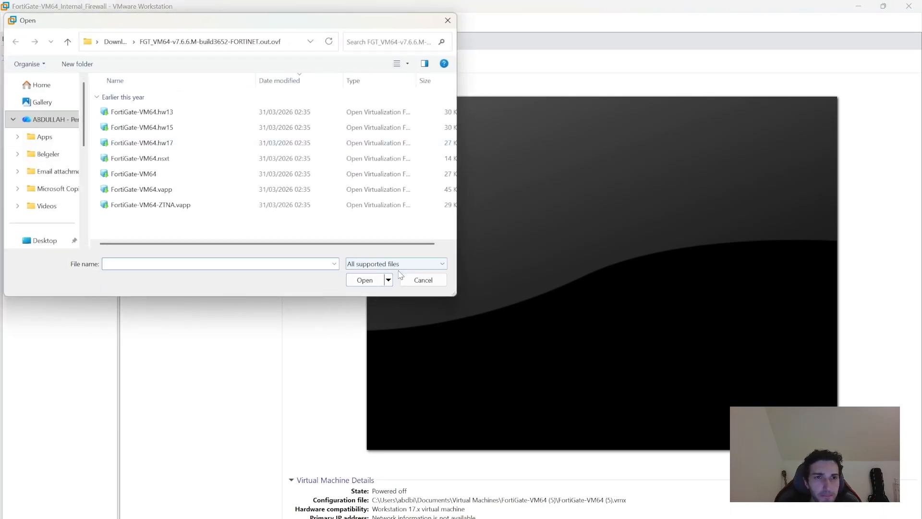
pyautogui.click(45, 240)
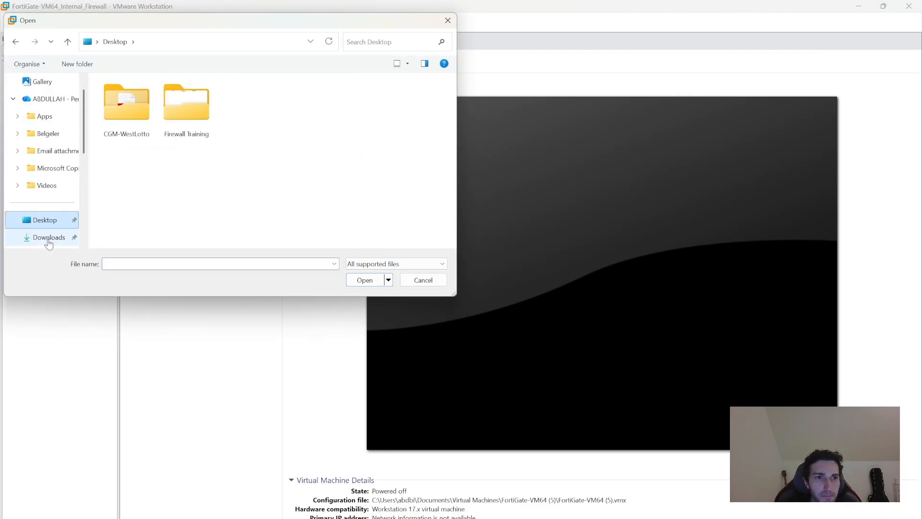
pyautogui.click(49, 238)
pyautogui.click(424, 280)
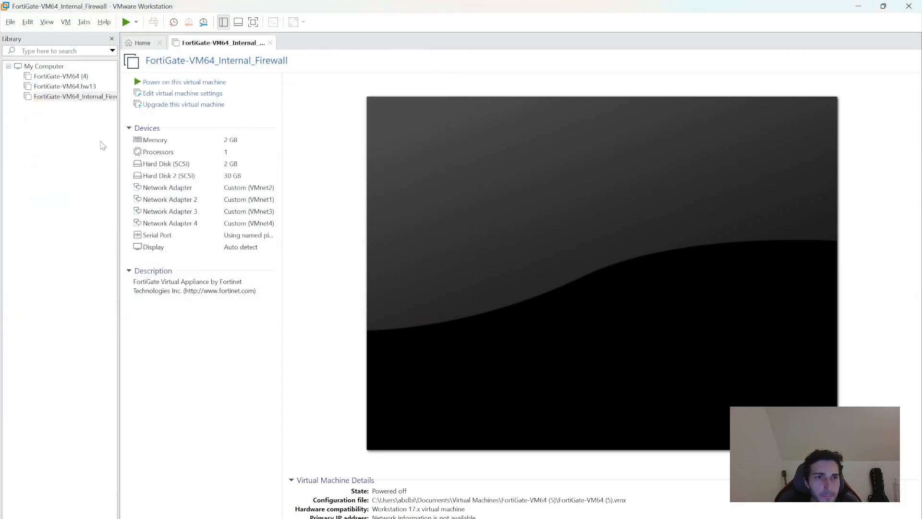
# Step: Start a new virtual machine with the Custom (advanced) configuration and hardware compatibility Workstation 25H2 or later
pyautogui.click(10, 22)
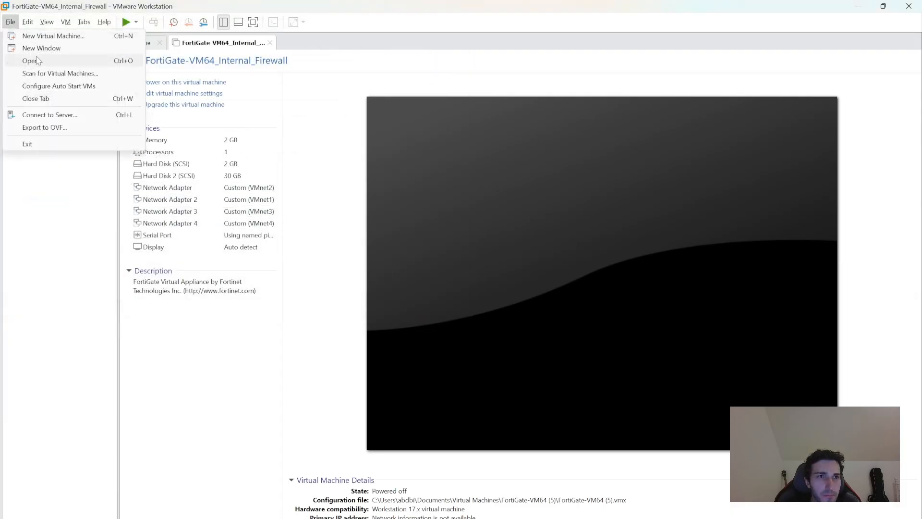
pyautogui.click(38, 36)
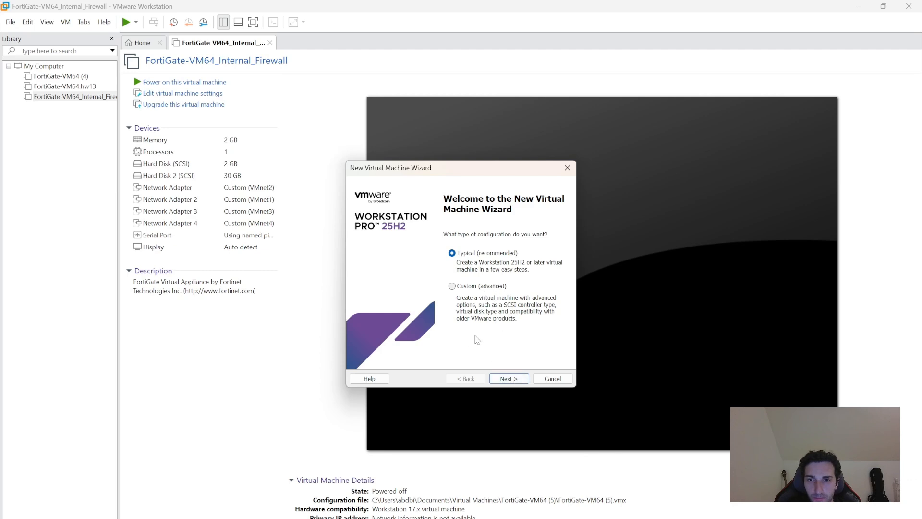
pyautogui.click(478, 288)
pyautogui.click(510, 379)
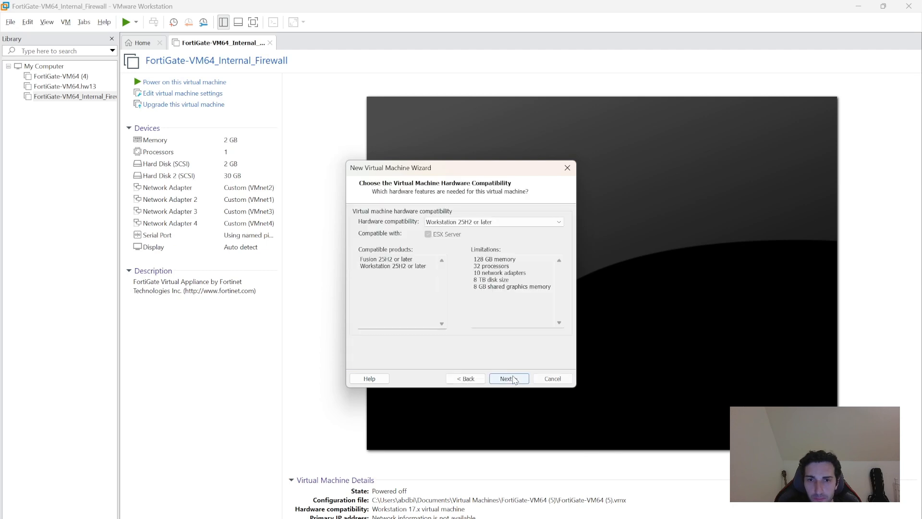
pyautogui.click(488, 224)
pyautogui.click(489, 231)
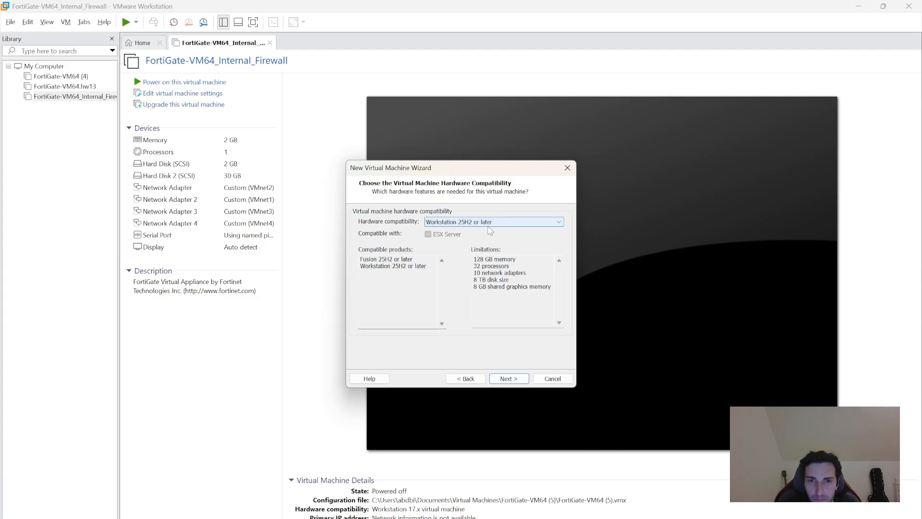
# Step: Accept the hardware compatibility and bring the Windows 10 Setup download window beside the virtual machine wizard
pyautogui.click(516, 378)
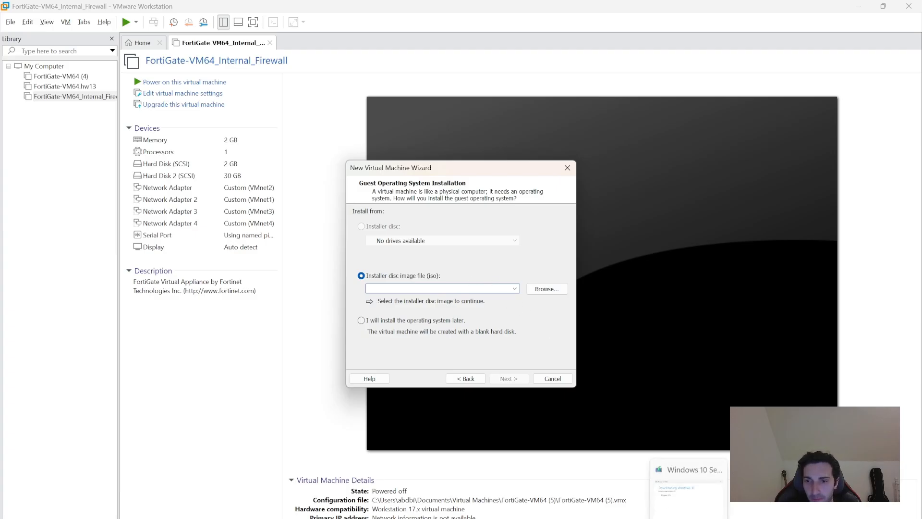
pyautogui.click(706, 517)
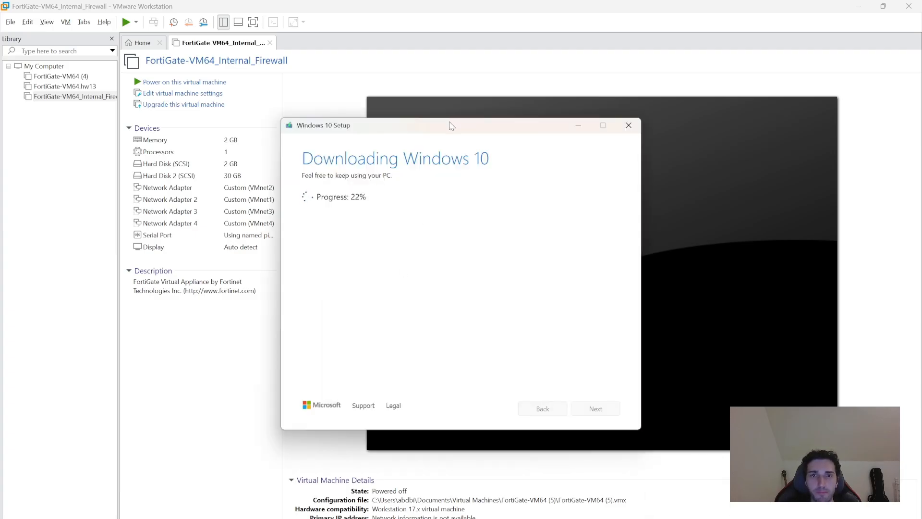
pyautogui.moveTo(451, 126); pyautogui.dragTo(754, 122)
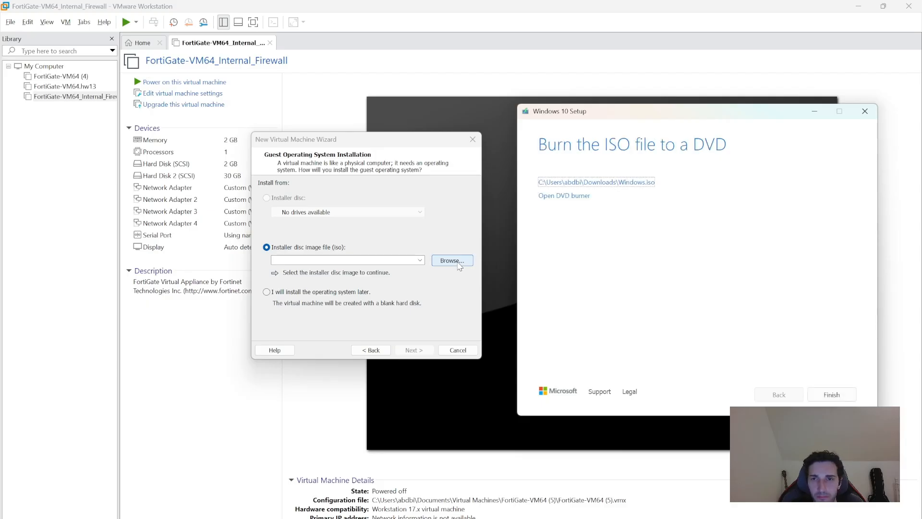
# Step: Choose the Windows ISO in the Downloads folder as the installer disc image for the guest operating system
pyautogui.click(435, 262)
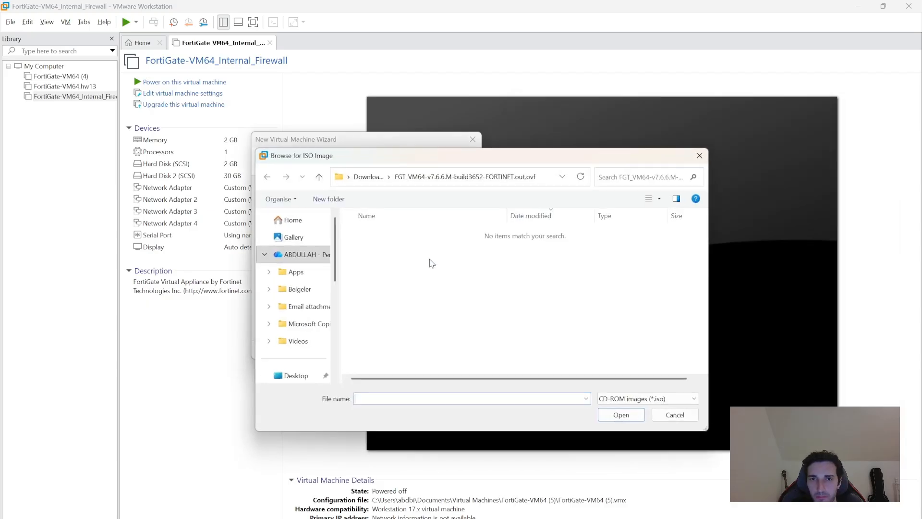
pyautogui.scroll(-2, 332, 264)
pyautogui.click(302, 355)
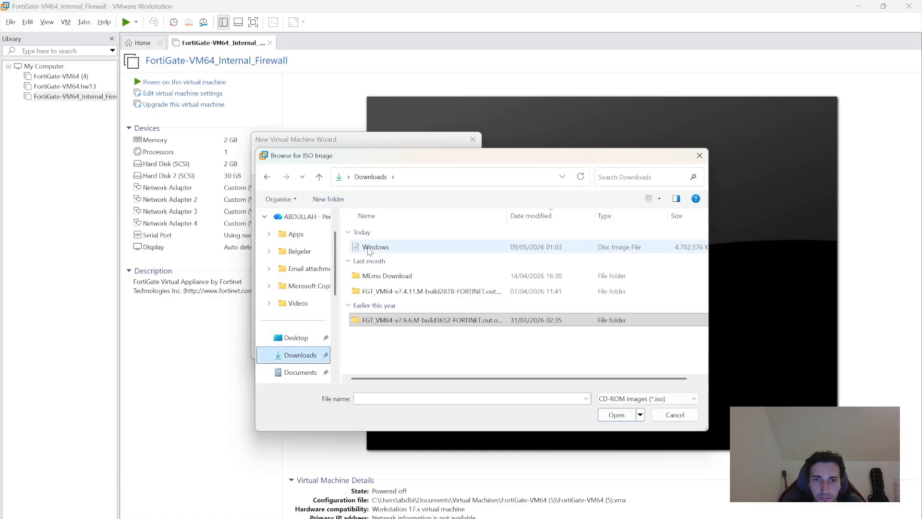
pyautogui.click(376, 247)
pyautogui.click(617, 414)
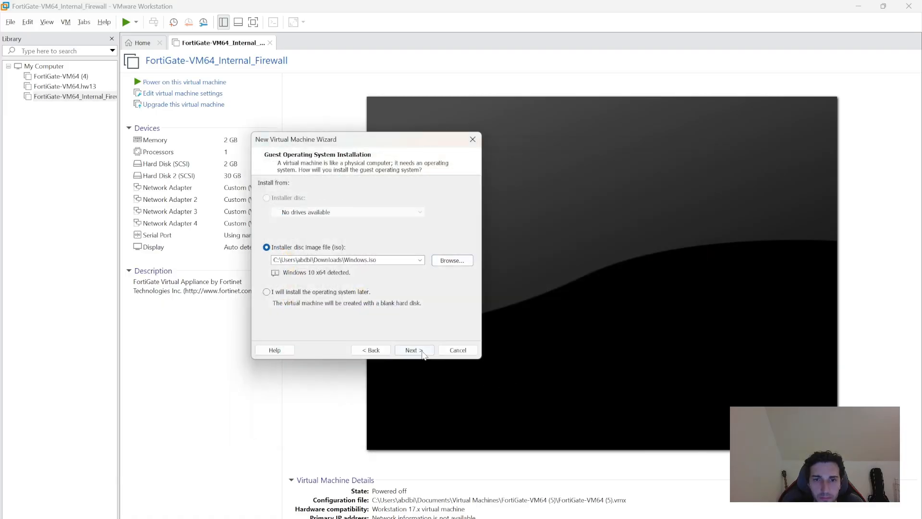
# Step: Keep the virtual machine name Windows 10 x64 with its default location, and use UEFI firmware without Secure Boot
pyautogui.click(413, 350)
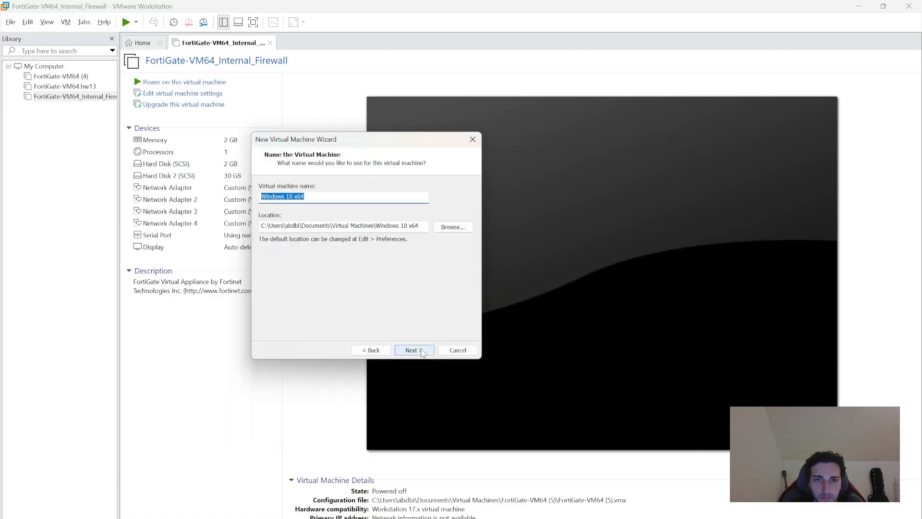
pyautogui.click(423, 352)
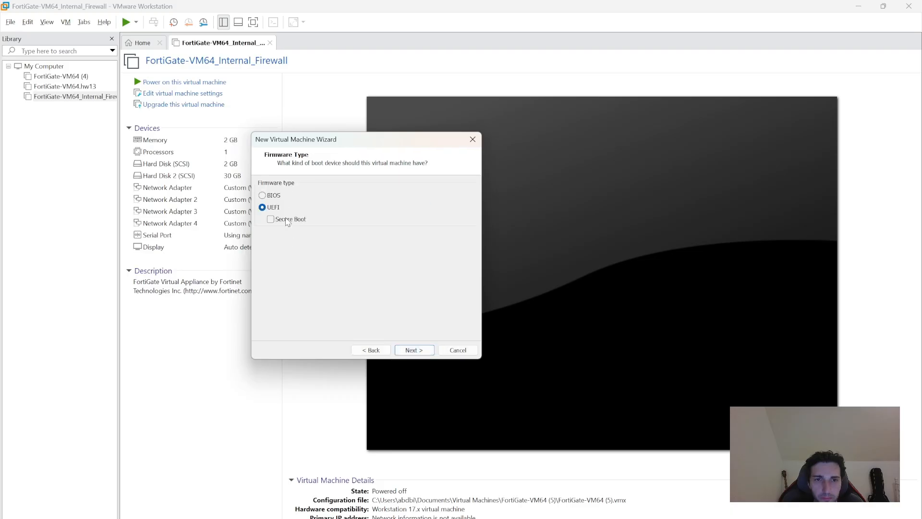
pyautogui.click(414, 351)
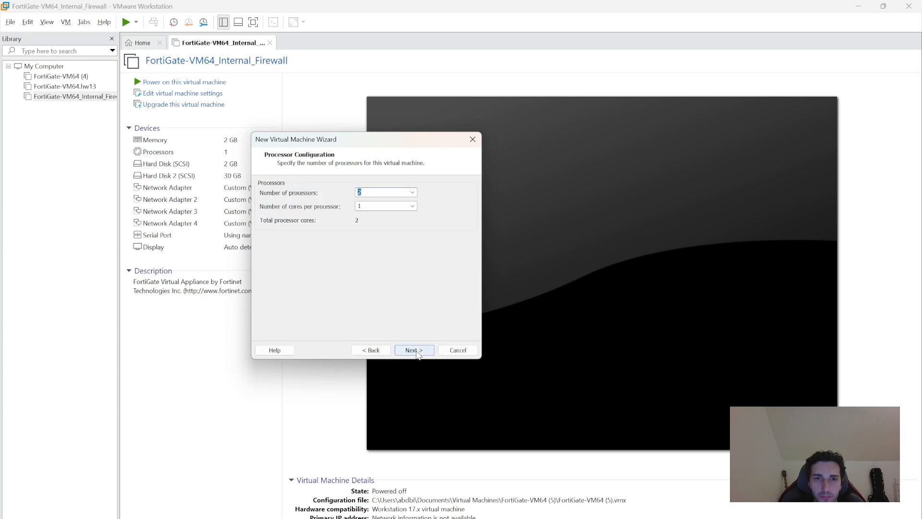
# Step: Keep 2 processors with 1 core each and 2048 MB of memory for the virtual machine
pyautogui.click(412, 193)
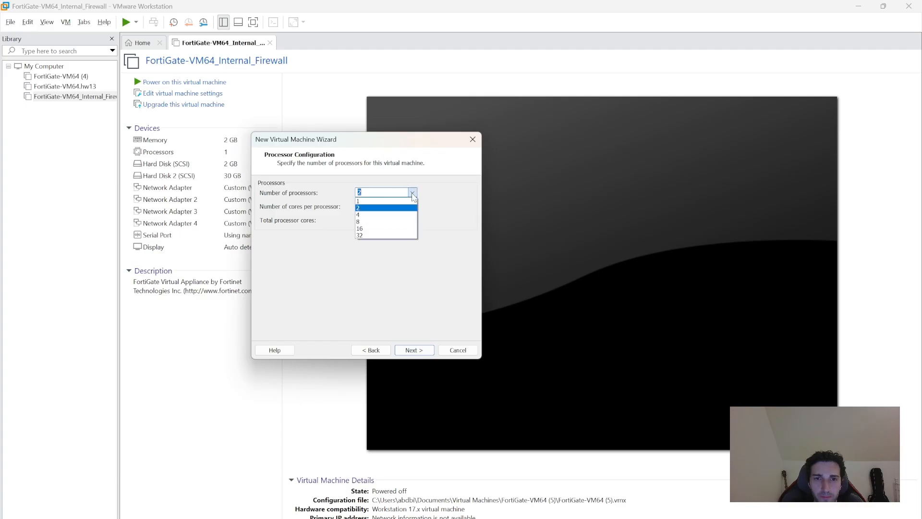
pyautogui.click(413, 194)
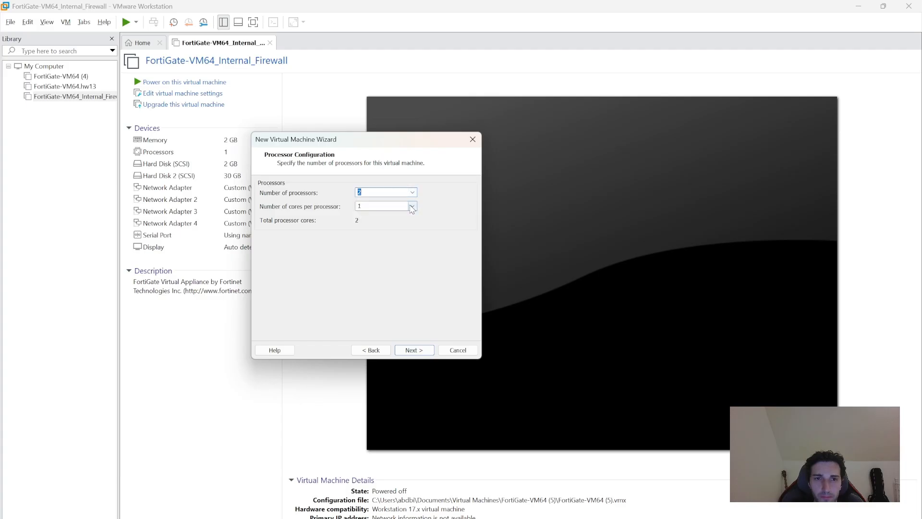
pyautogui.click(412, 206)
pyautogui.click(412, 208)
pyautogui.click(425, 352)
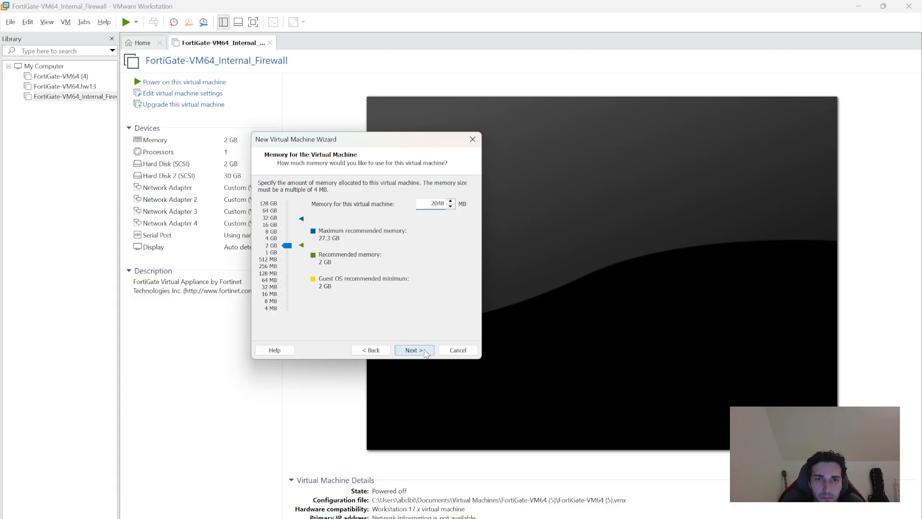
pyautogui.click(425, 351)
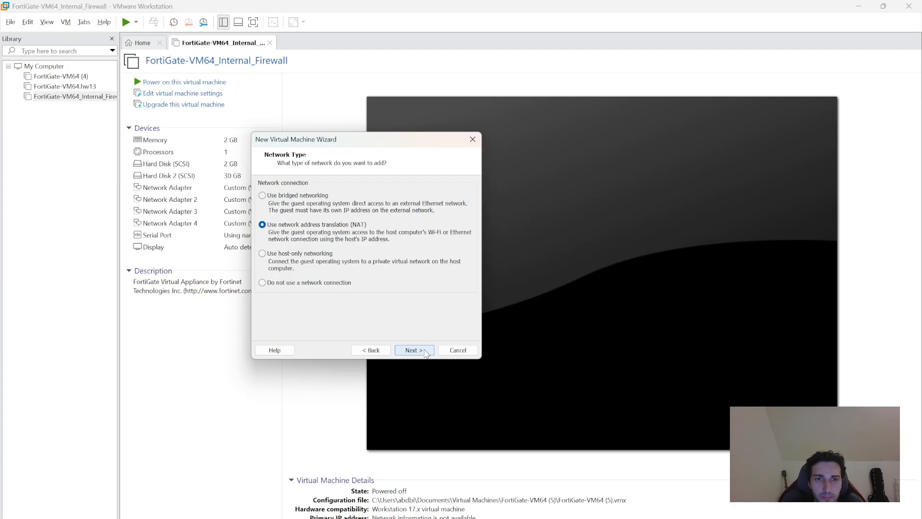
# Step: Set the virtual machine's network connection to host-only networking
pyautogui.click(383, 255)
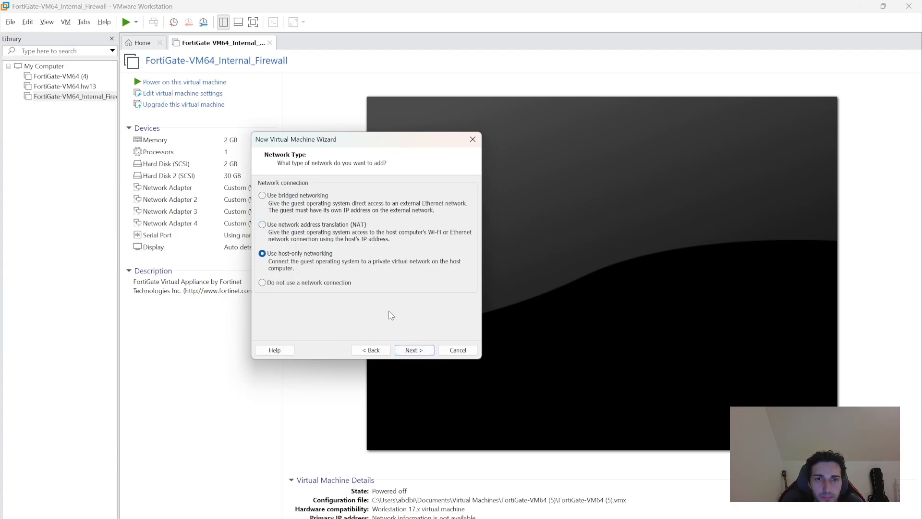
pyautogui.click(417, 352)
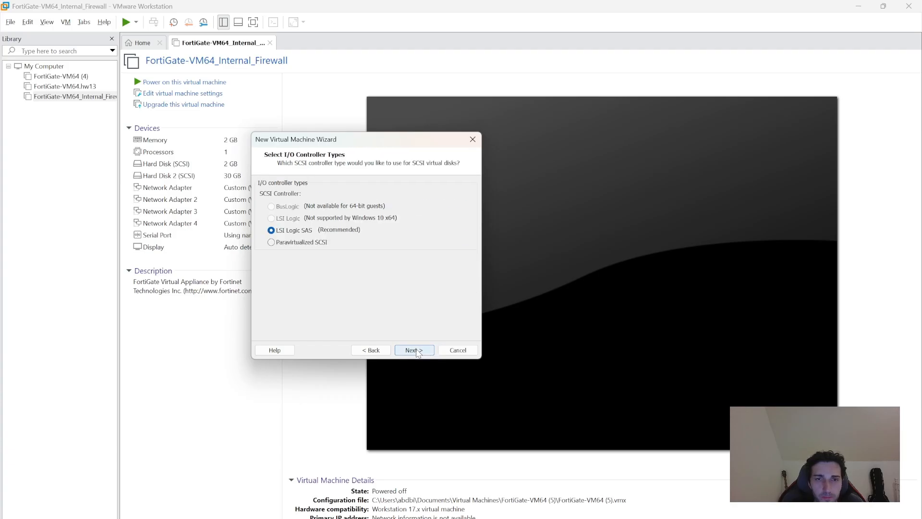
# Step: Keep the recommended LSI Logic SAS controller and default disk type, and choose to create a new virtual disk
pyautogui.click(417, 352)
pyautogui.click(416, 351)
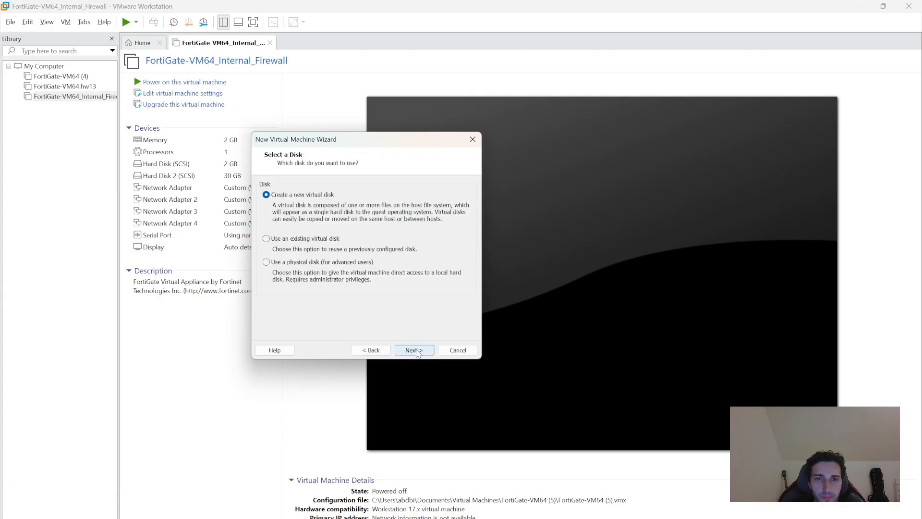
pyautogui.click(416, 352)
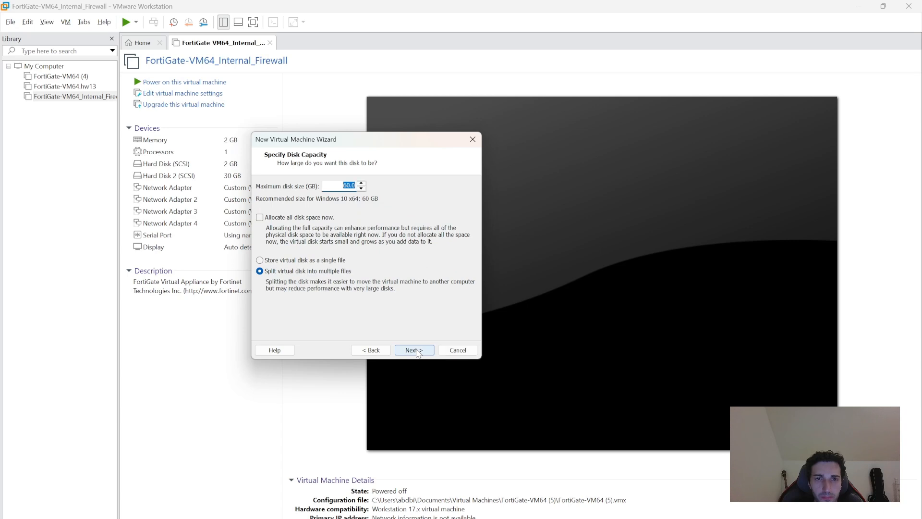
# Step: Set the maximum disk size to 30 GB, allocate all disk space now and keep the disk split into multiple files
pyautogui.write('30')
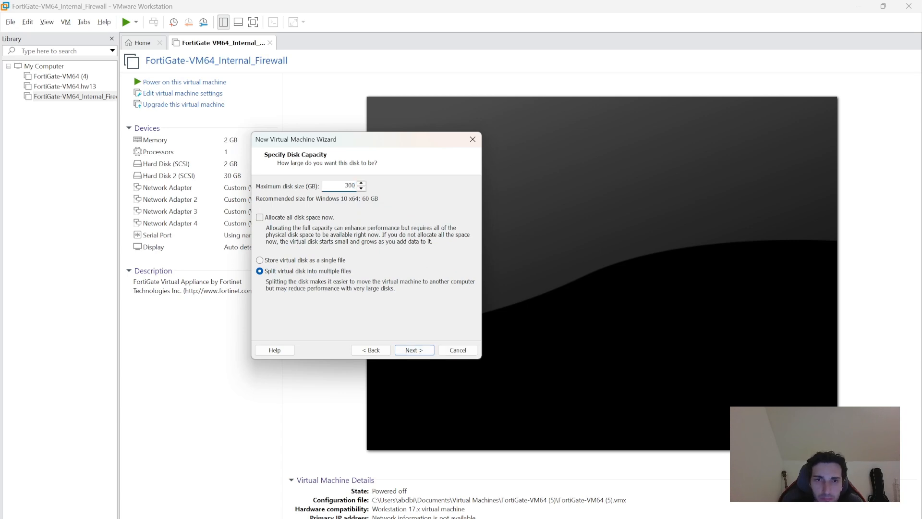
pyautogui.press('BackSpace')
pyautogui.click(260, 217)
pyautogui.click(410, 351)
pyautogui.click(388, 351)
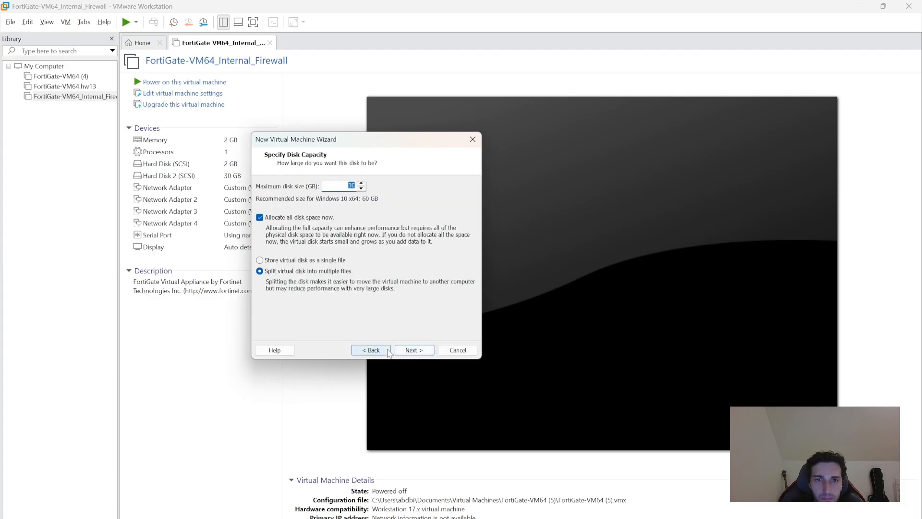
pyautogui.click(361, 189)
pyautogui.click(417, 351)
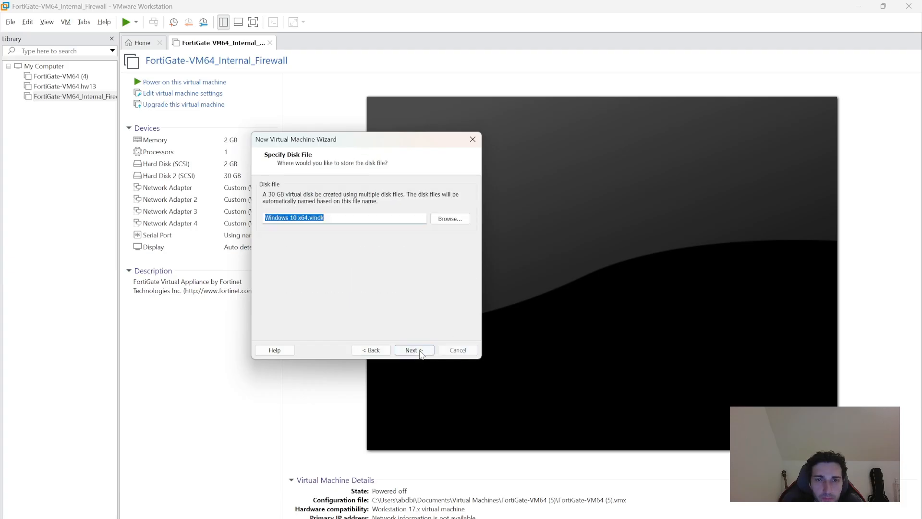
# Step: Create the virtual machine with disk file Windows 10 x64.vmdk, powering it on after creation, and dismiss the startup hints
pyautogui.click(413, 351)
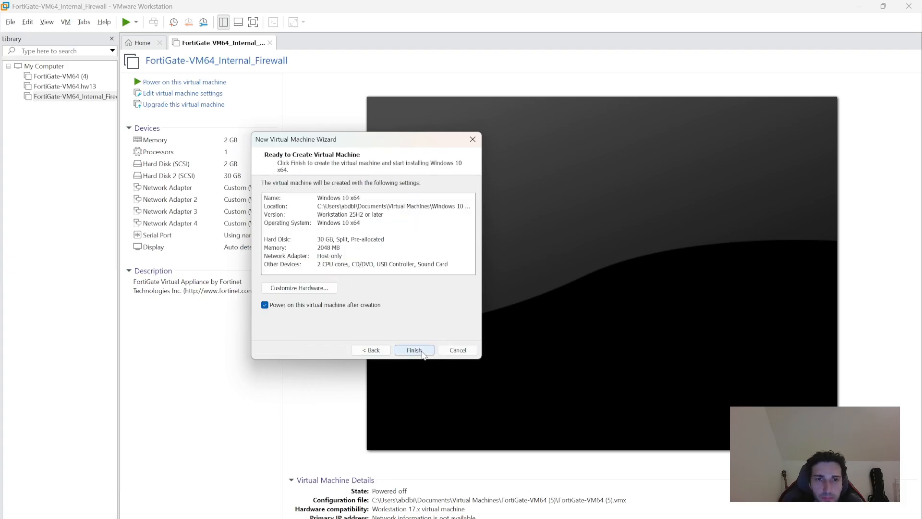
pyautogui.click(425, 351)
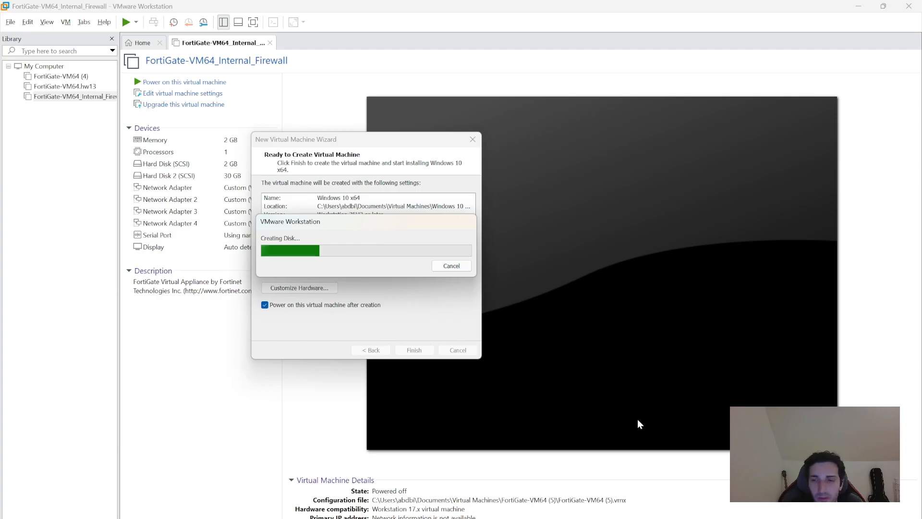
pyautogui.moveTo(689, 518)
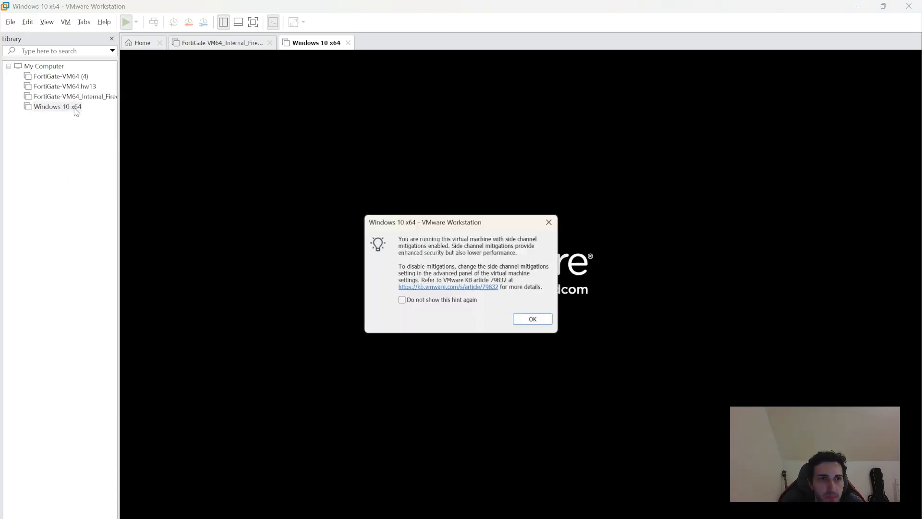
pyautogui.click(533, 319)
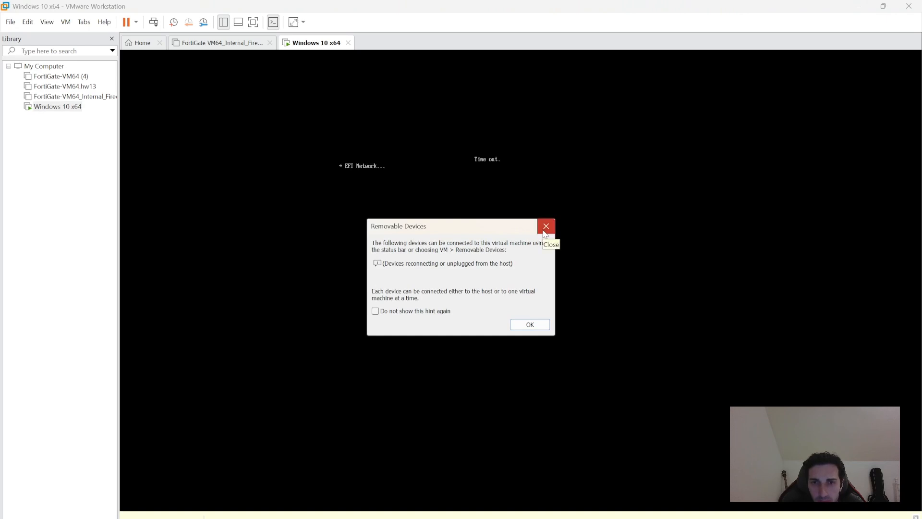
pyautogui.click(543, 230)
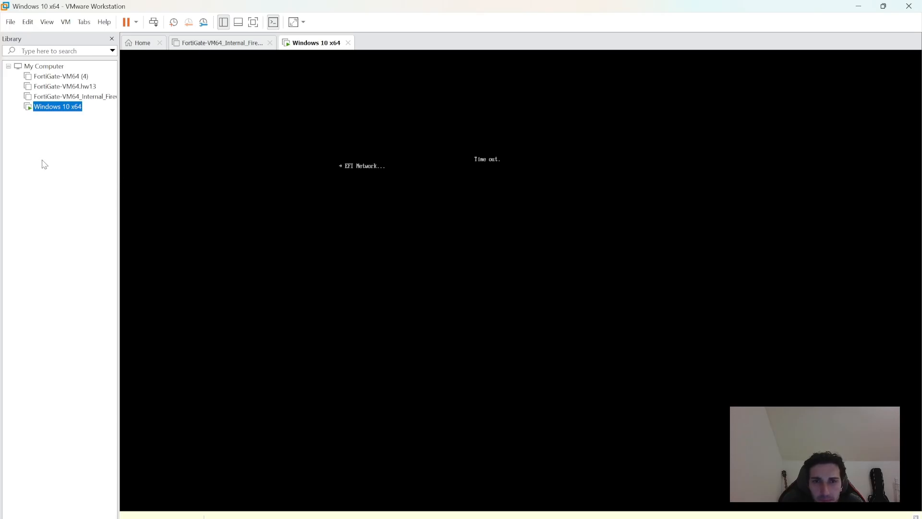
pyautogui.rightClick(39, 114)
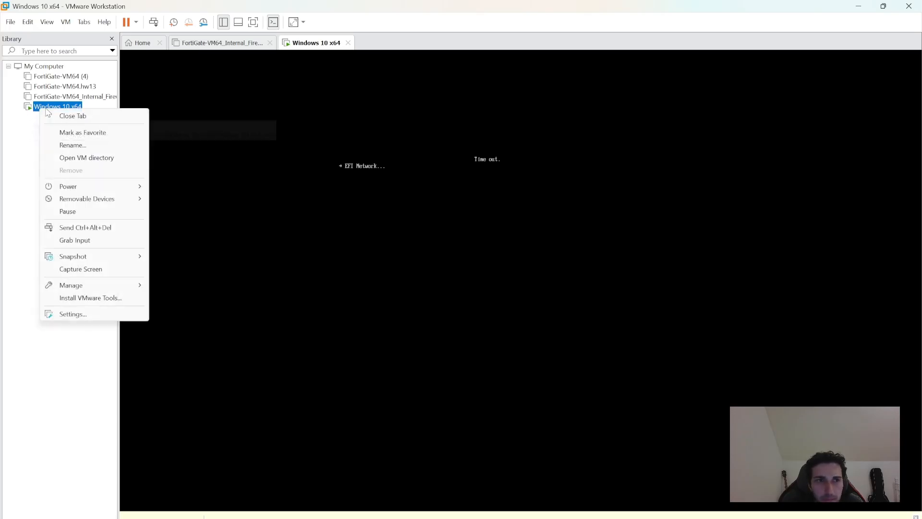
pyautogui.click(76, 315)
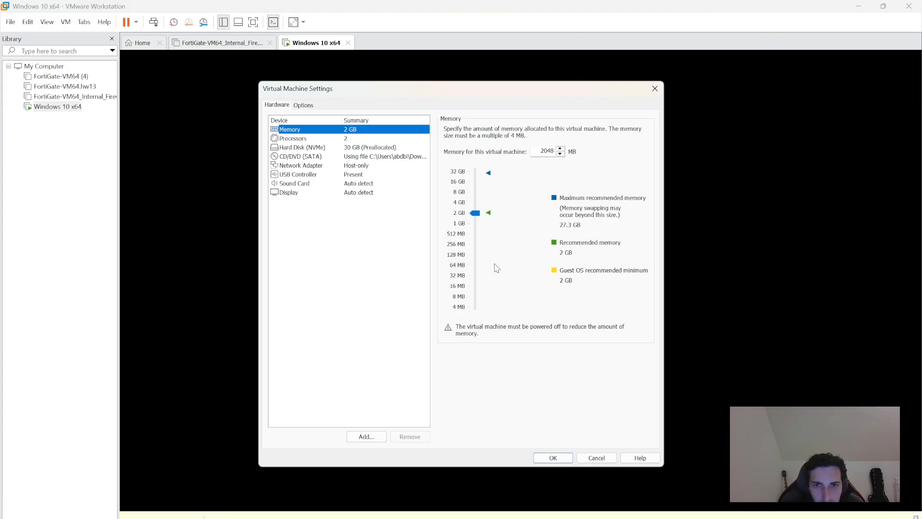
pyautogui.moveTo(491, 96); pyautogui.dragTo(392, 327)
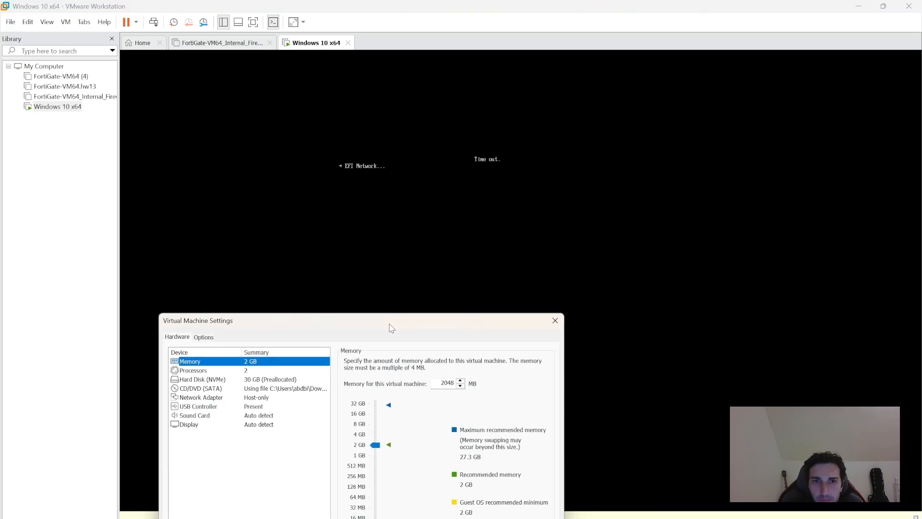
pyautogui.click(555, 319)
pyautogui.click(547, 369)
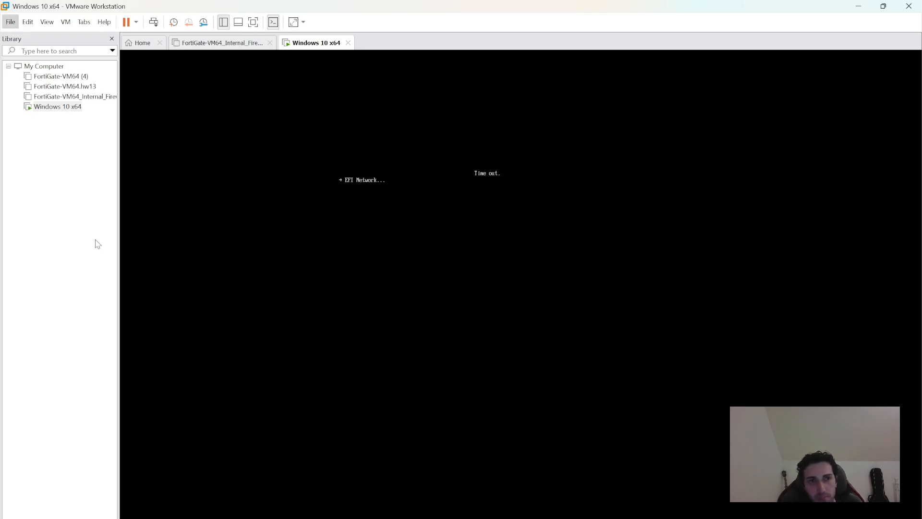
# Step: Raise the memory of the Windows 10 x64 virtual machine to 4096 MB in its settings
pyautogui.click(66, 107)
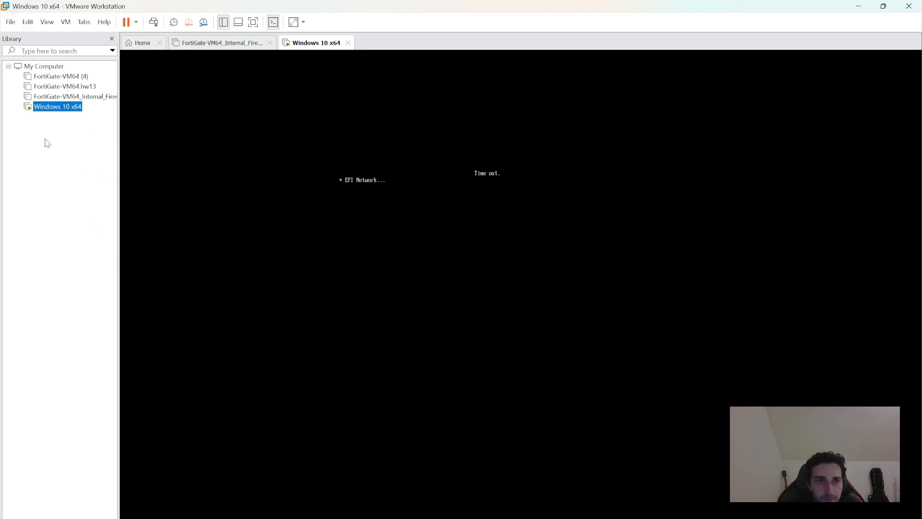
pyautogui.rightClick(58, 108)
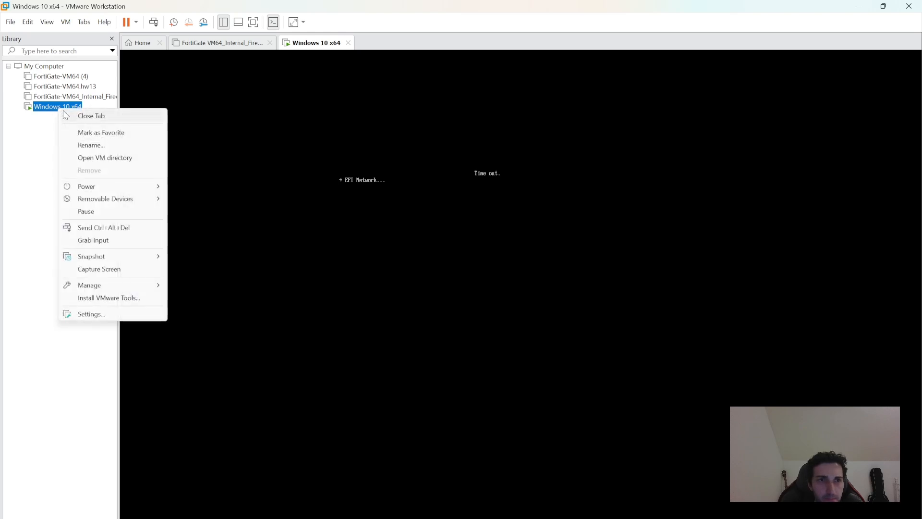
pyautogui.click(99, 317)
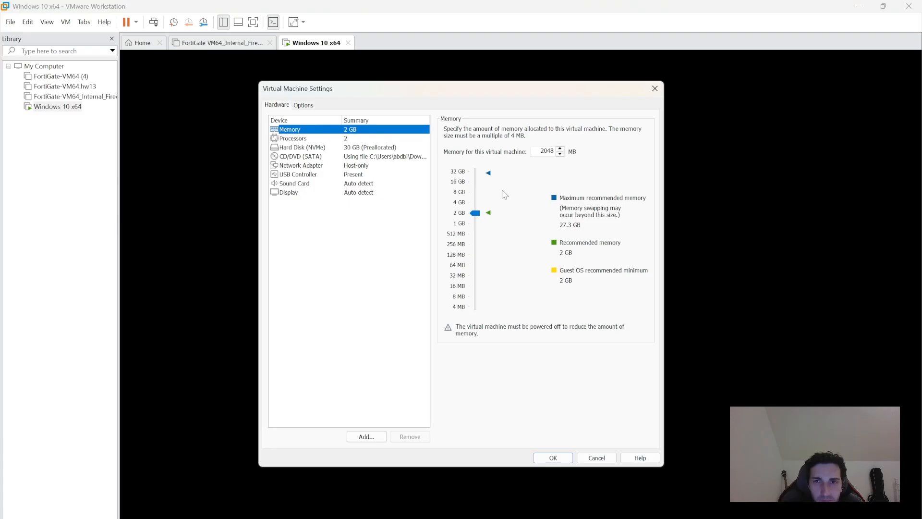
pyautogui.moveTo(475, 212); pyautogui.dragTo(476, 214)
pyautogui.click(560, 149)
pyautogui.click(560, 148)
pyautogui.click(560, 148)
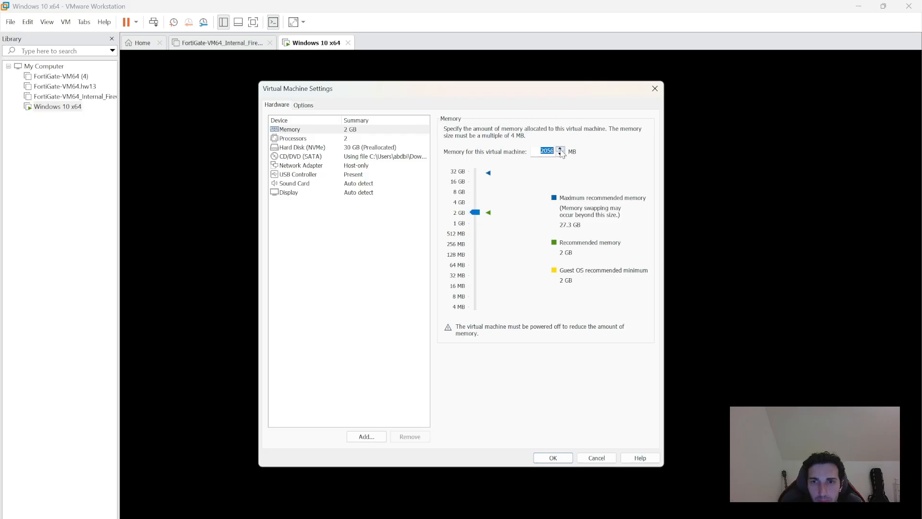
pyautogui.click(560, 149)
pyautogui.click(560, 148)
pyautogui.click(560, 148)
pyautogui.moveTo(475, 213); pyautogui.dragTo(477, 206)
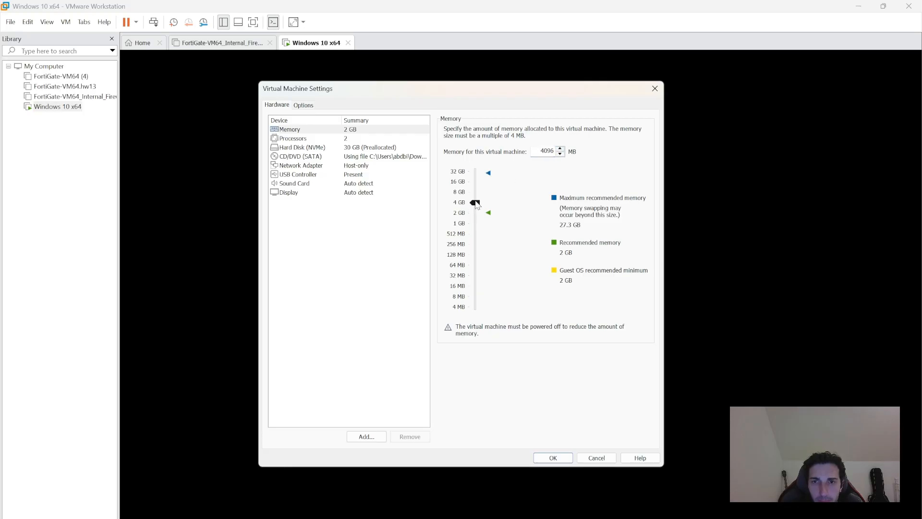
# Step: Check the processor settings of the Windows 10 x64 virtual machine, confirm its settings and dismiss the side channel mitigations hint
pyautogui.click(336, 138)
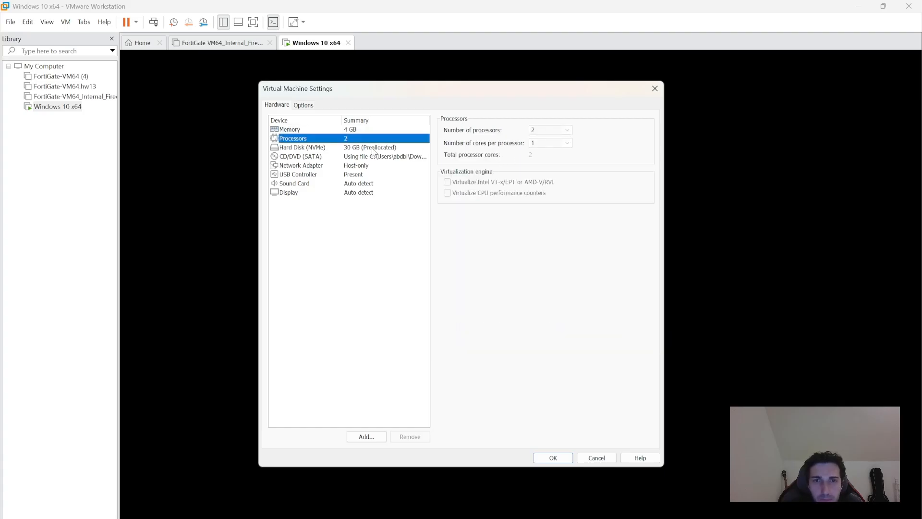
pyautogui.click(562, 457)
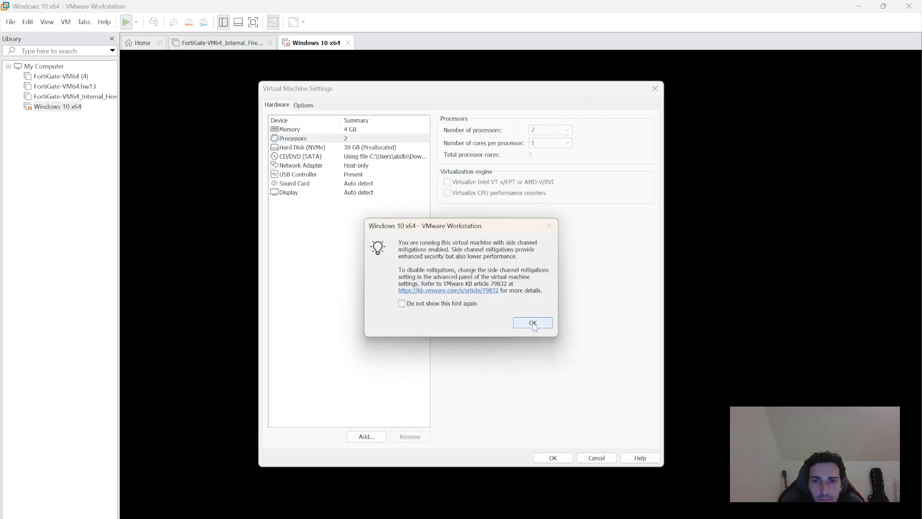
pyautogui.click(532, 323)
pyautogui.click(531, 324)
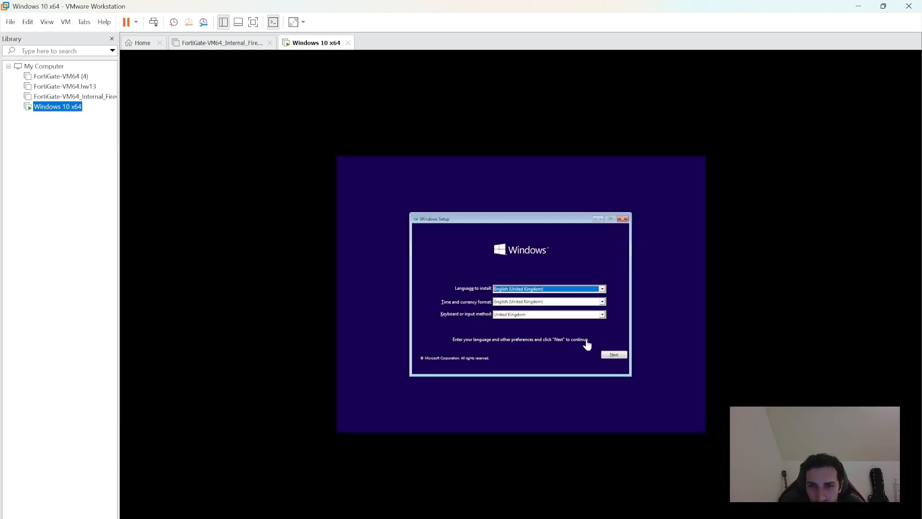
# Step: Start the Windows installation with English (United Kingdom) language and format and the United Kingdom keyboard
pyautogui.click(620, 361)
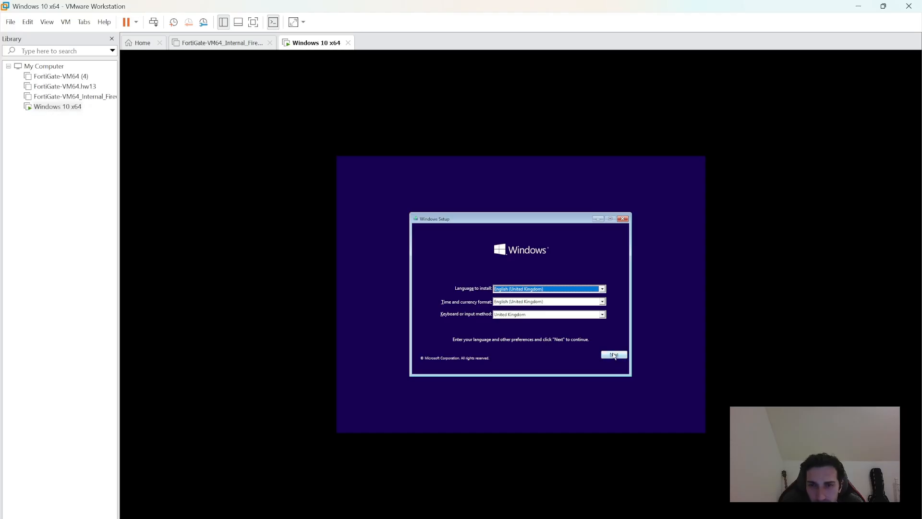
pyautogui.click(615, 358)
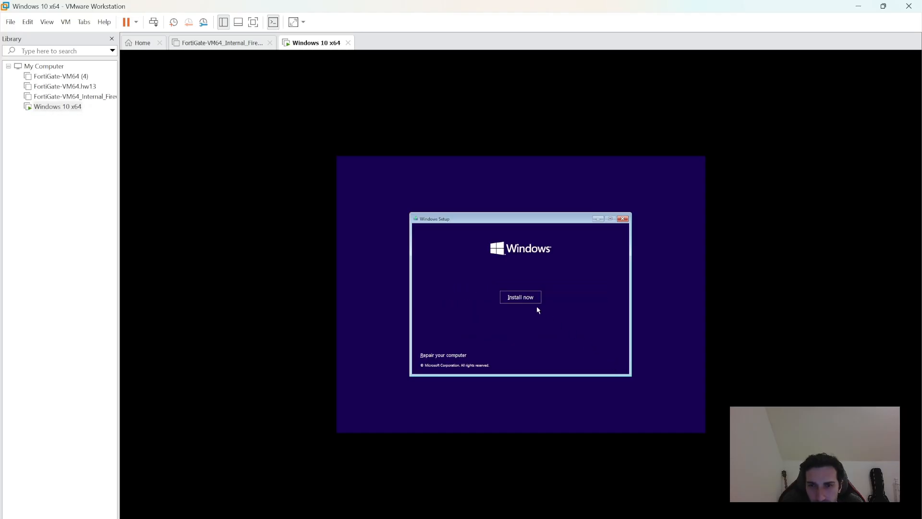
pyautogui.click(521, 297)
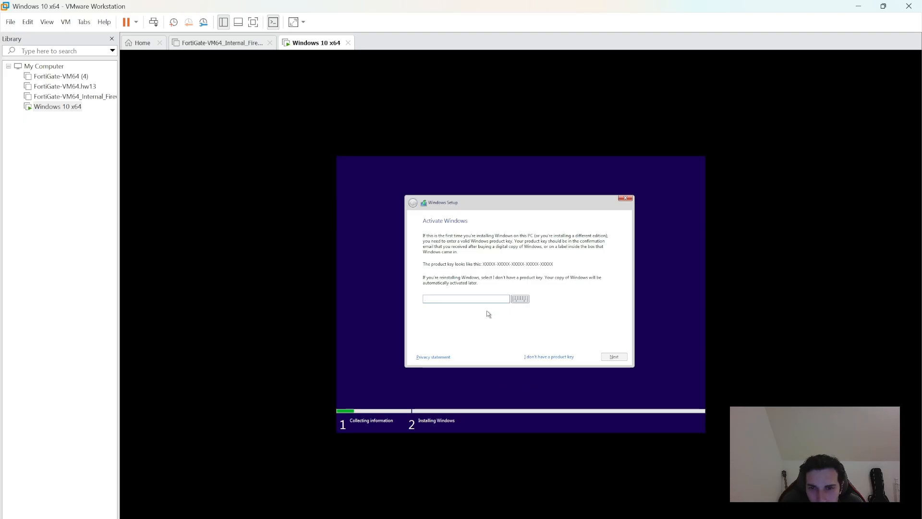
# Step: Continue Windows Setup without a product key and choose Windows 10 Education as the operating system
pyautogui.click(551, 357)
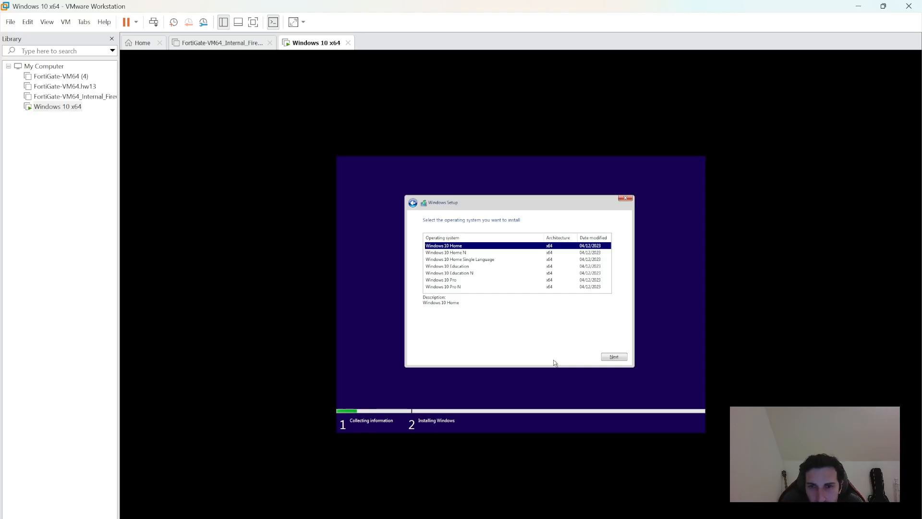
pyautogui.click(474, 267)
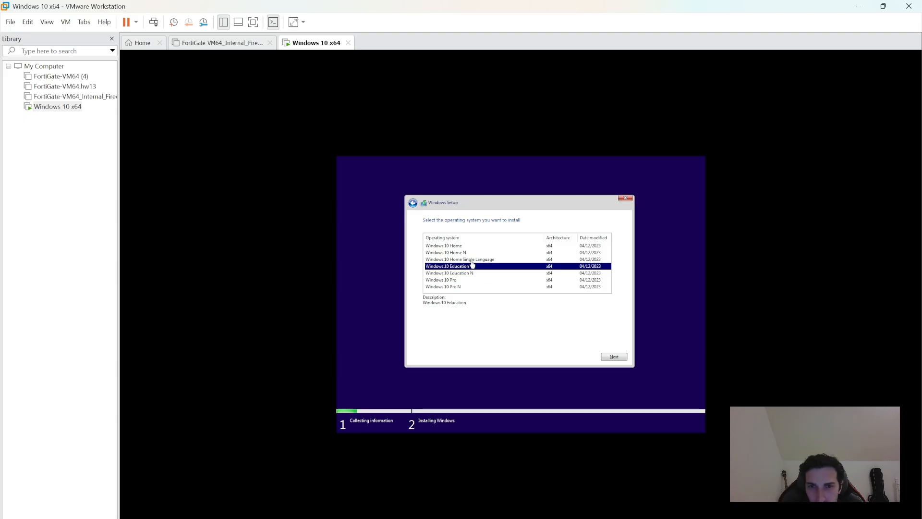
pyautogui.click(617, 357)
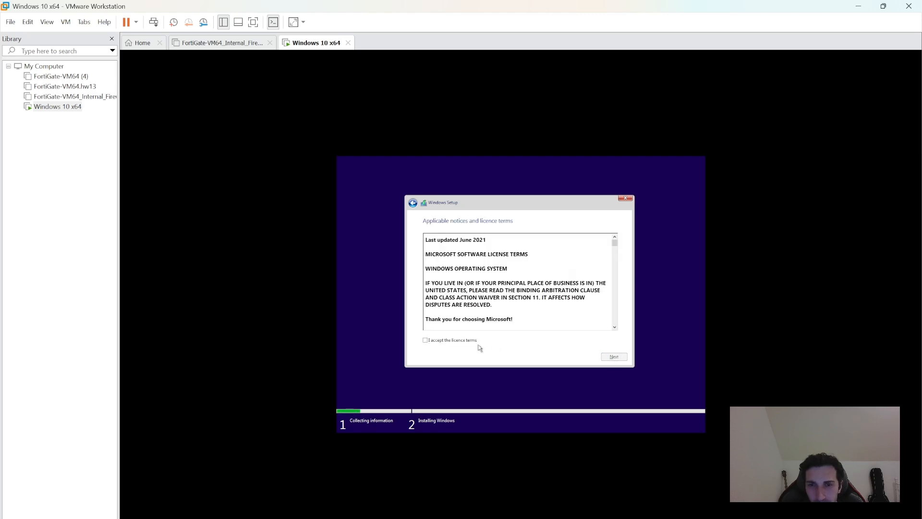
# Step: Accept the licence terms and start a custom, Windows-only installation on the unallocated space of Drive 0
pyautogui.click(462, 340)
pyautogui.click(610, 356)
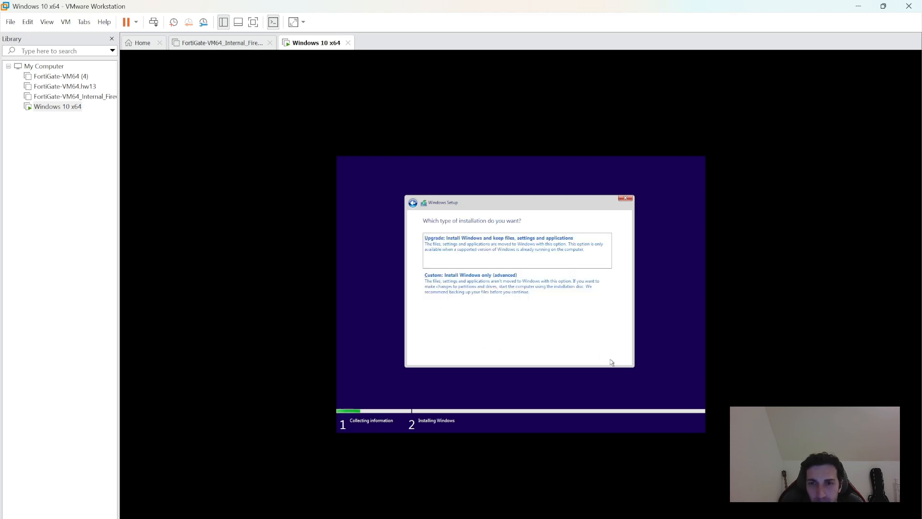
pyautogui.click(484, 291)
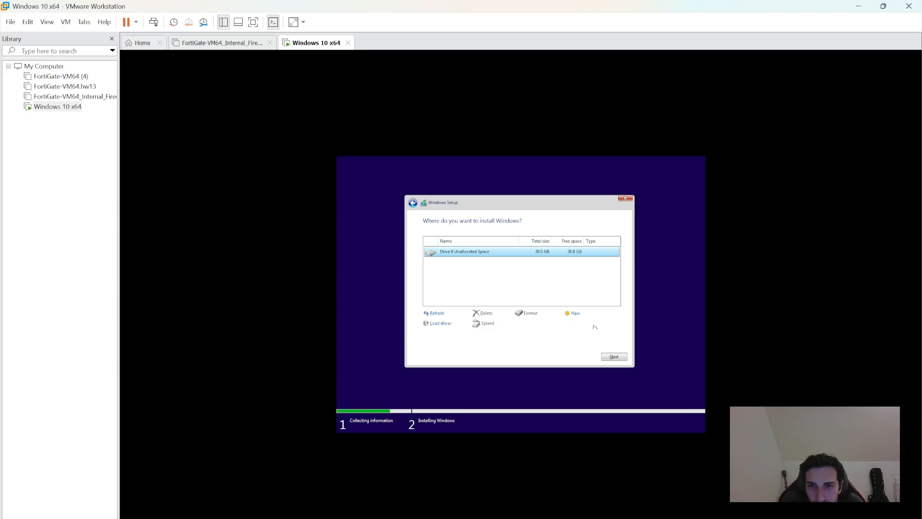
pyautogui.click(615, 357)
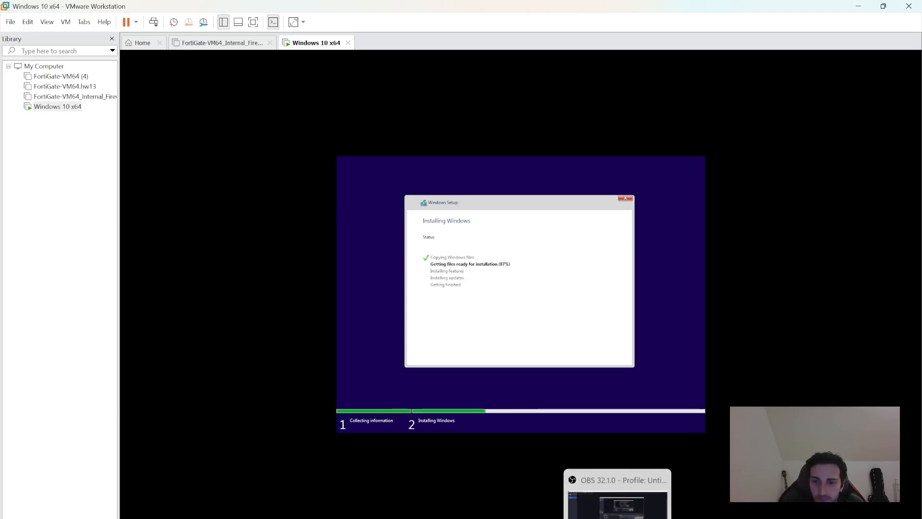
# Step: Switch to GNS3 and open the VMware VM templates in its preferences
pyautogui.click(607, 518)
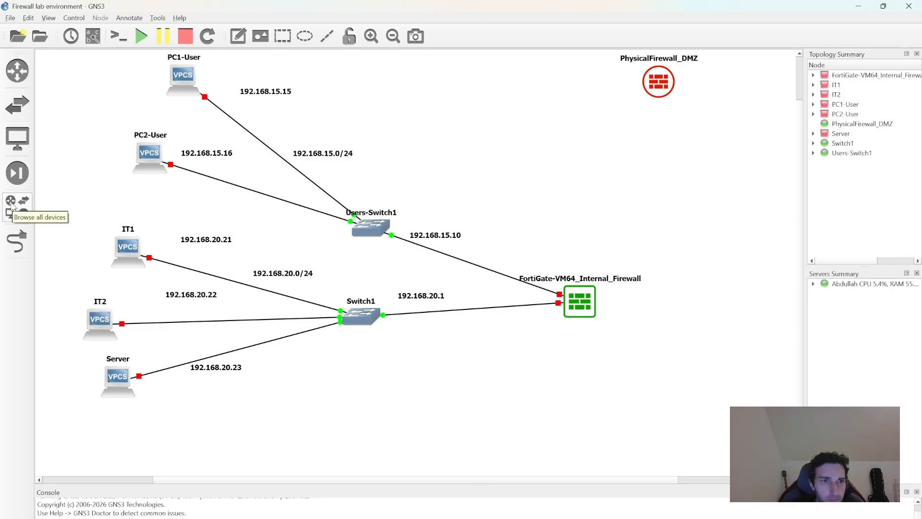
pyautogui.click(14, 18)
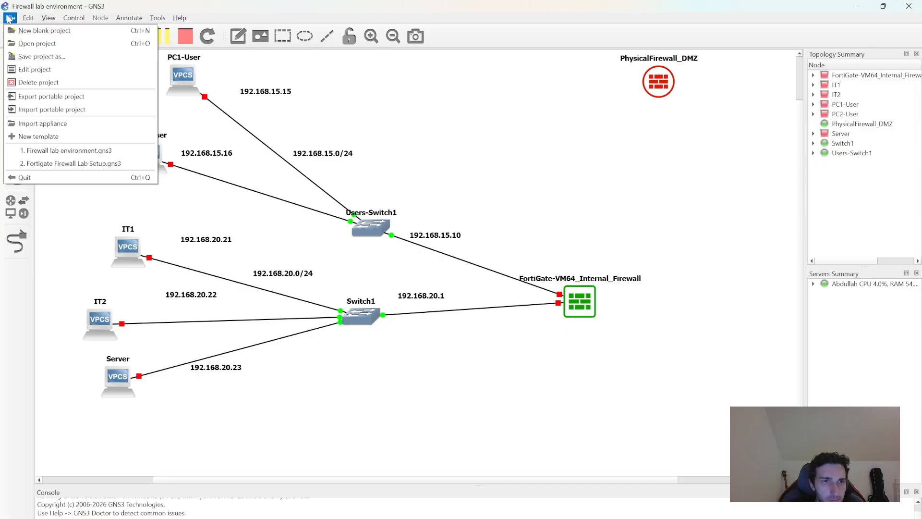
pyautogui.moveTo(30, 19)
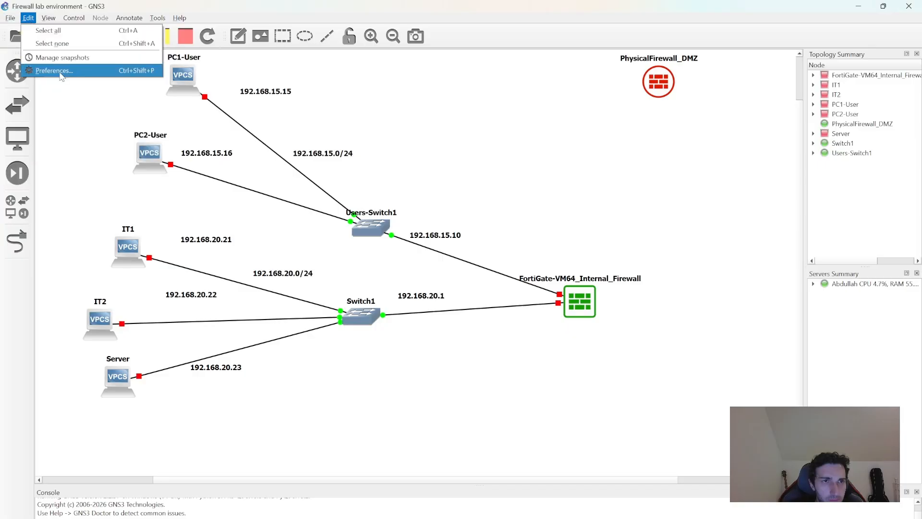
pyautogui.click(54, 71)
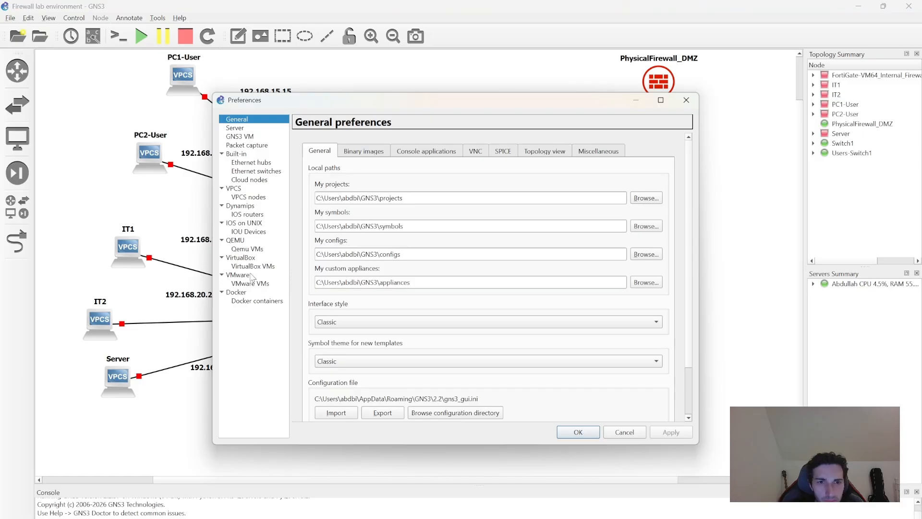
pyautogui.click(241, 283)
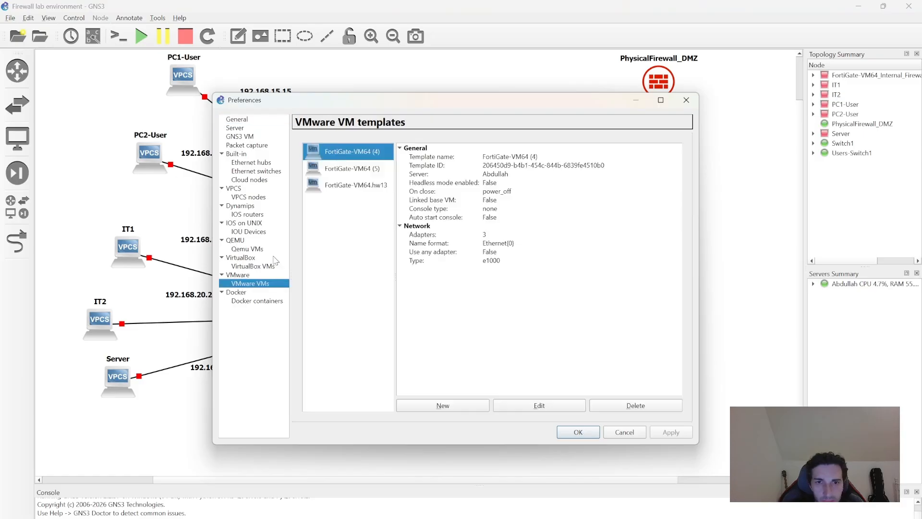
# Step: Create a VMware VM template from Windows 10 x64 as a linked base VM and apply the preferences
pyautogui.click(447, 406)
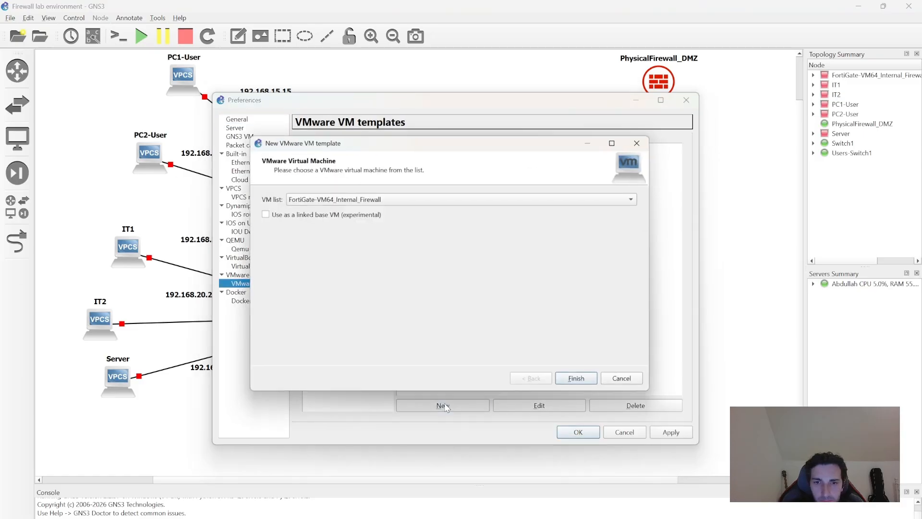
pyautogui.click(375, 203)
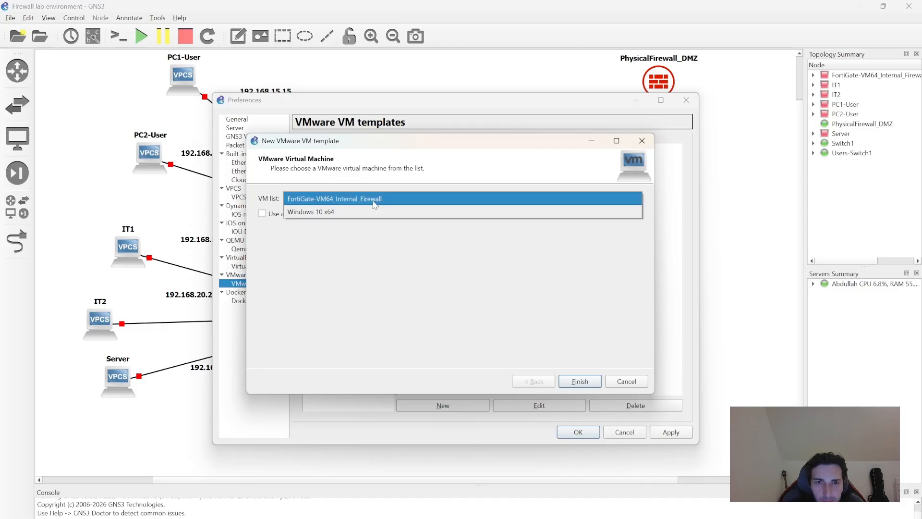
pyautogui.click(370, 207)
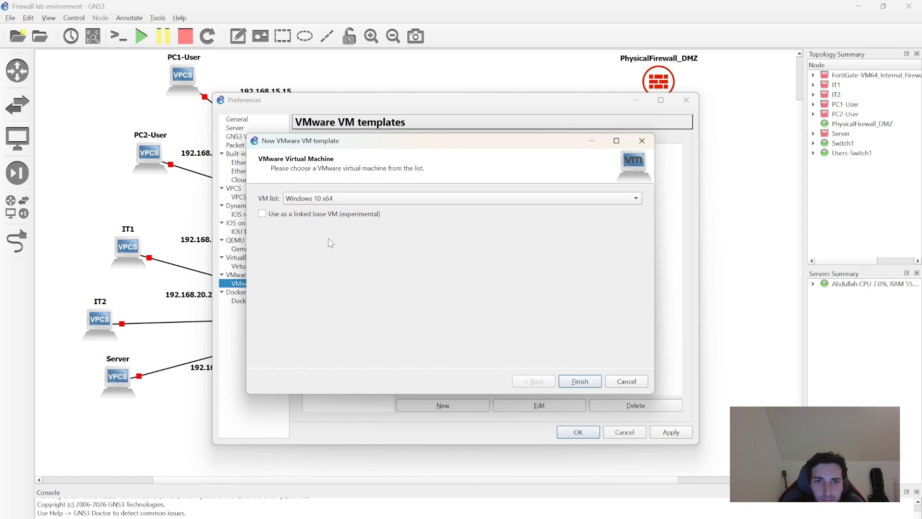
pyautogui.click(298, 213)
pyautogui.click(567, 381)
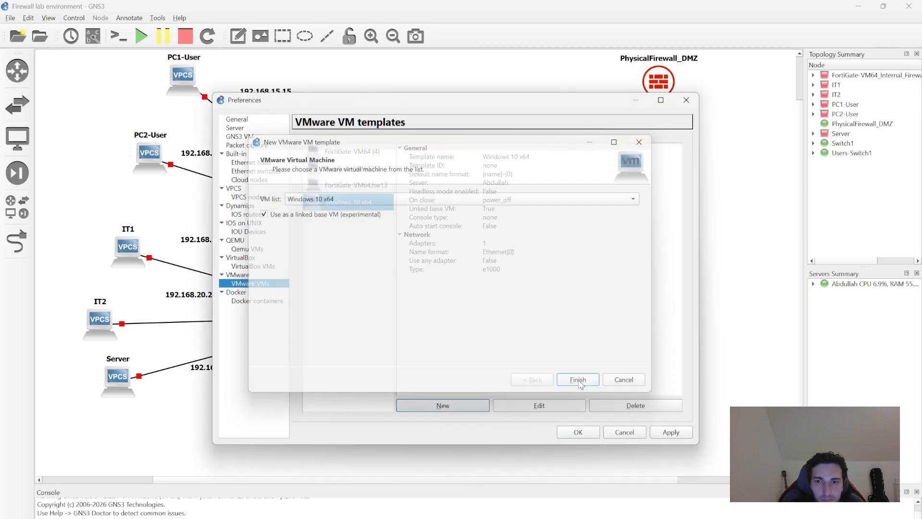
pyautogui.click(666, 434)
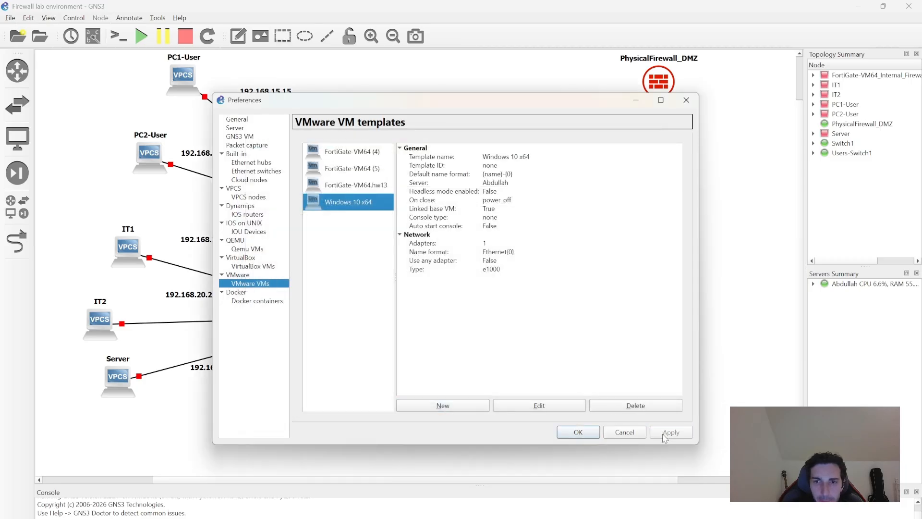
pyautogui.click(582, 432)
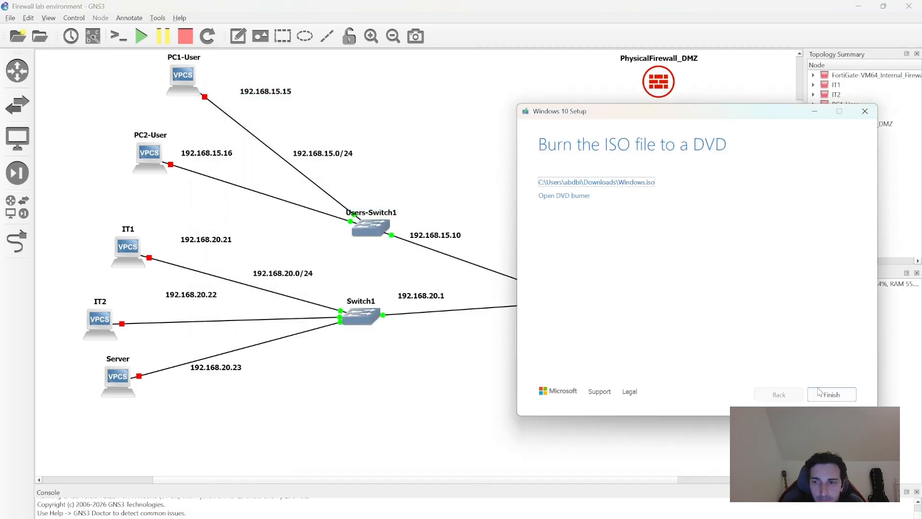
# Step: Finish the Windows 10 Setup ISO wizard and check the installation progress of the virtual machine in VMware Workstation
pyautogui.click(822, 393)
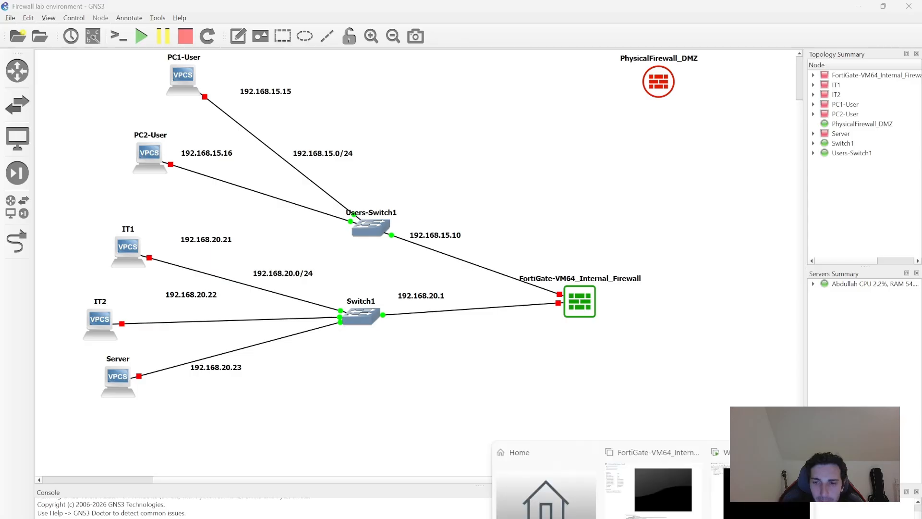
pyautogui.click(732, 515)
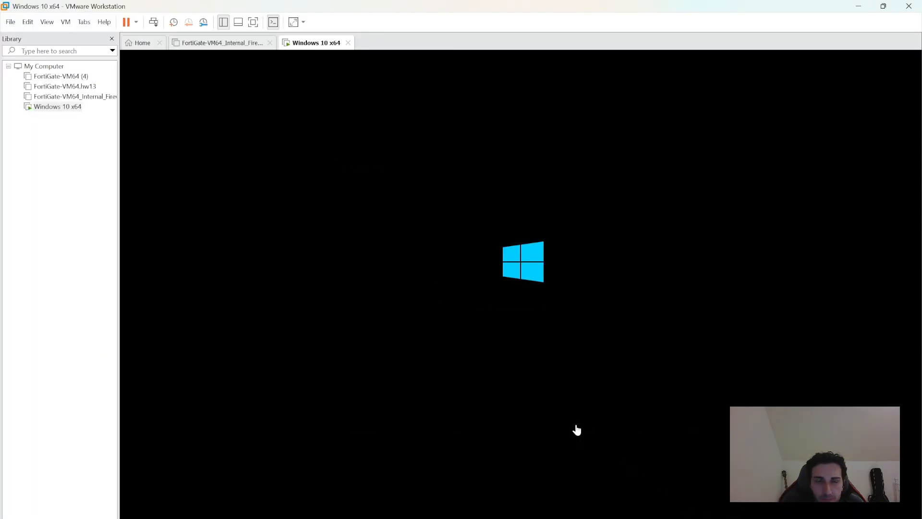
pyautogui.click(858, 10)
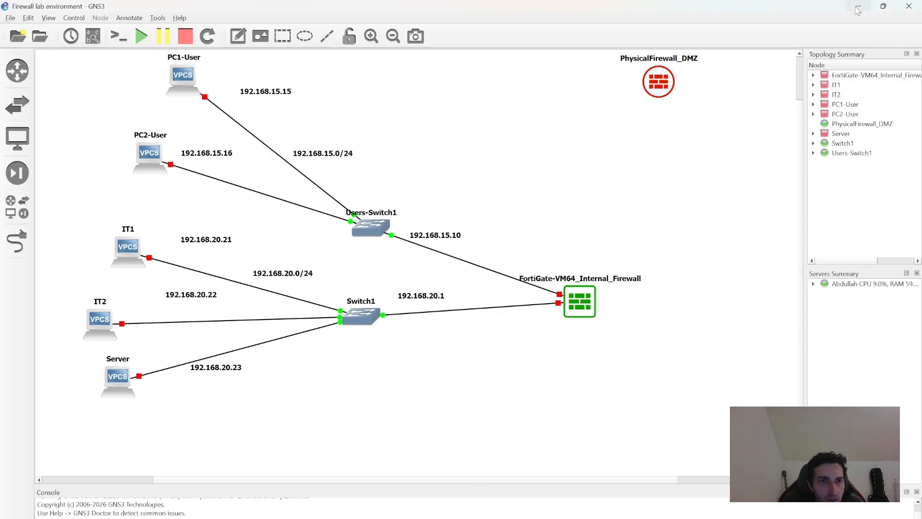
# Step: Show all available devices in GNS3 and widen the list to fit their full names
pyautogui.click(17, 207)
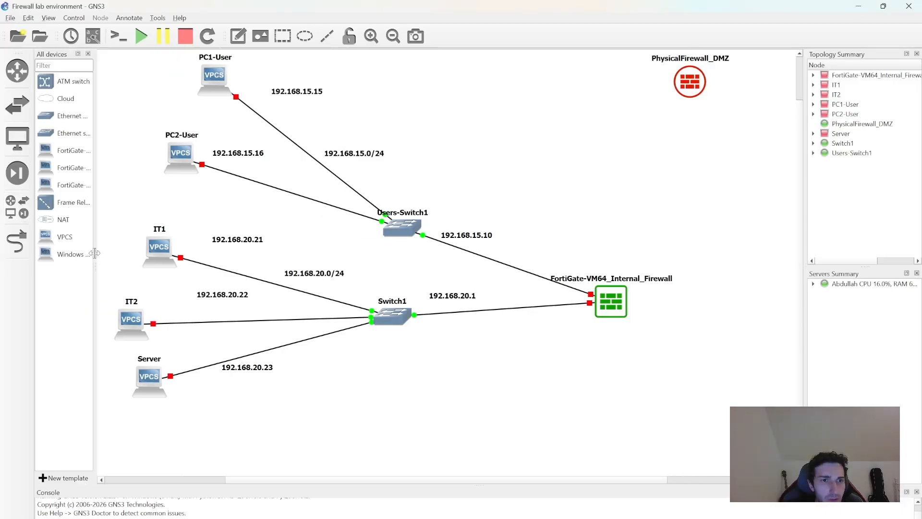
pyautogui.moveTo(95, 259); pyautogui.dragTo(131, 259)
# Step: Review the Windows 10 x64 entry among the VMware VM templates and leave the preferences without changes
pyautogui.click(28, 17)
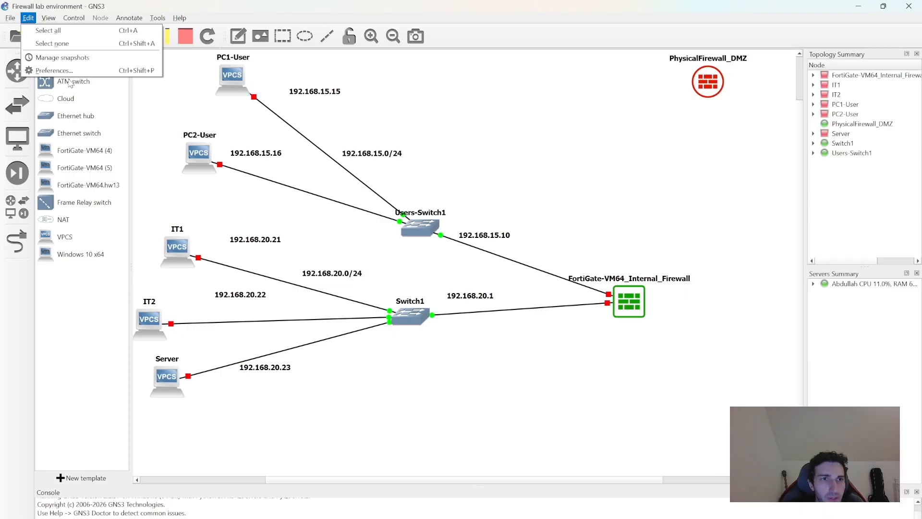
pyautogui.click(69, 76)
pyautogui.click(251, 284)
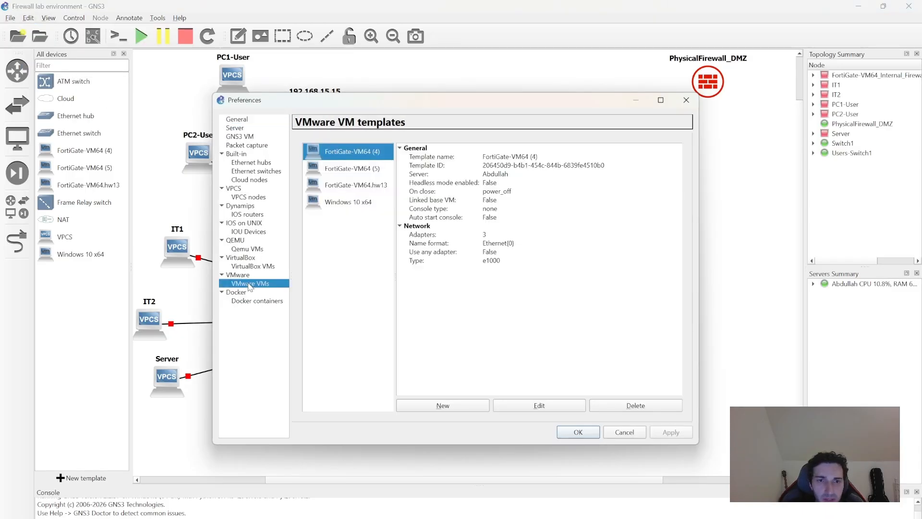
pyautogui.click(336, 203)
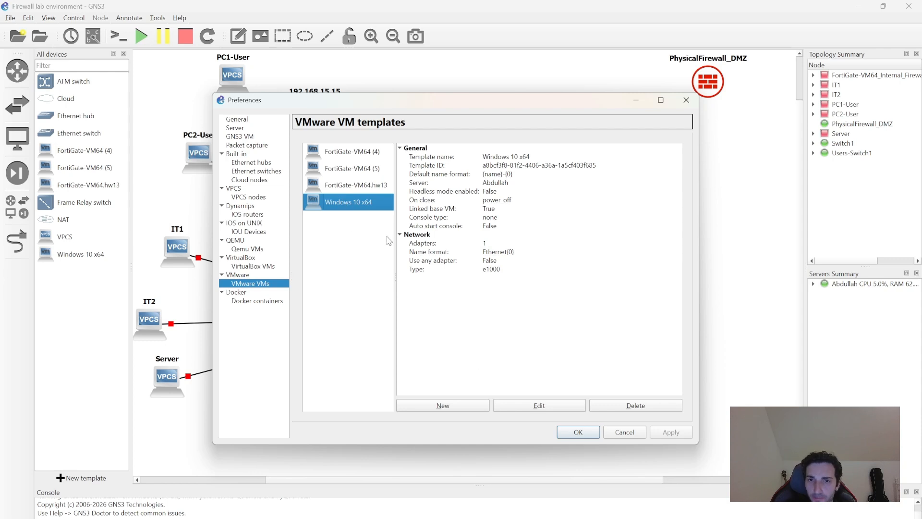
pyautogui.click(624, 433)
# Step: Try to add Windows 10 x64 nodes to the topology, moving IT1 down and PC2-User up to make room
pyautogui.click(48, 255)
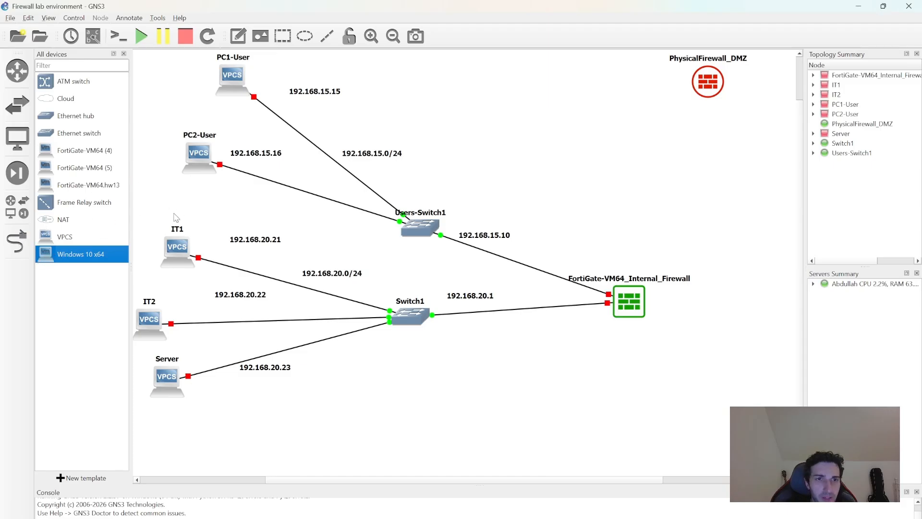
pyautogui.moveTo(168, 238); pyautogui.dragTo(170, 271)
pyautogui.moveTo(199, 160); pyautogui.dragTo(196, 133)
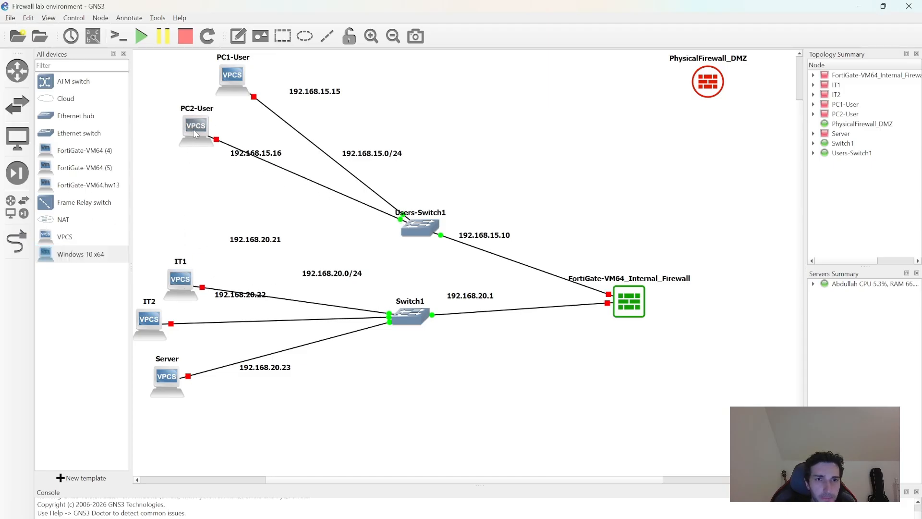
pyautogui.click(53, 256)
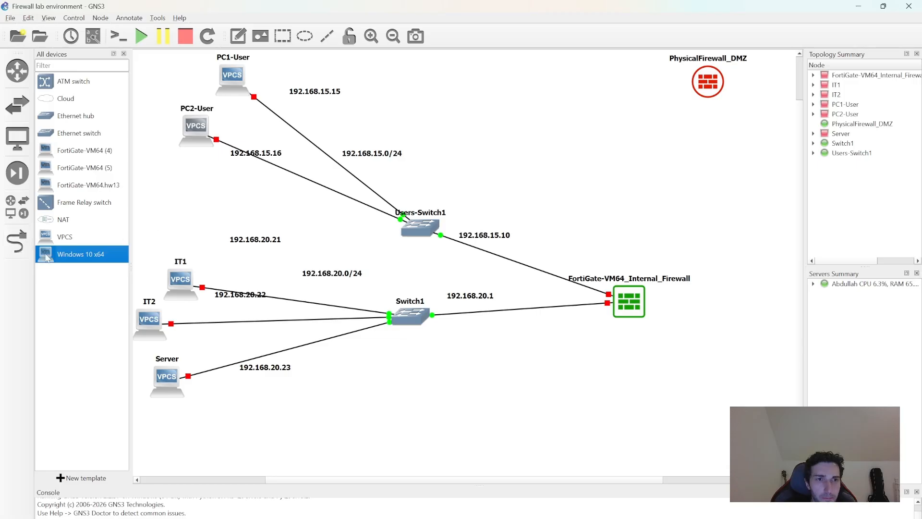
# Step: Spread out the IT network nodes by moving Server down and right, IT2 down and IT1 further left
pyautogui.moveTo(166, 377); pyautogui.dragTo(200, 425)
pyautogui.click(146, 327)
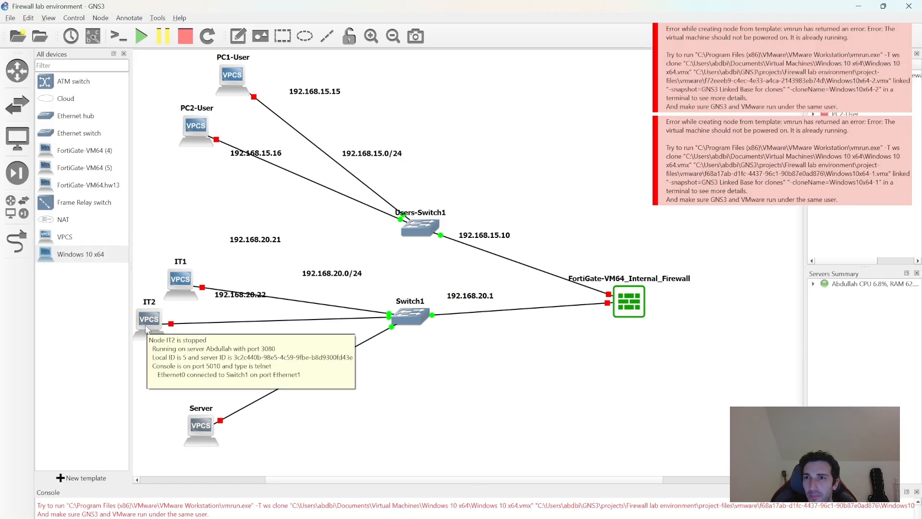
pyautogui.moveTo(147, 329); pyautogui.dragTo(145, 354)
pyautogui.moveTo(169, 297); pyautogui.dragTo(141, 301)
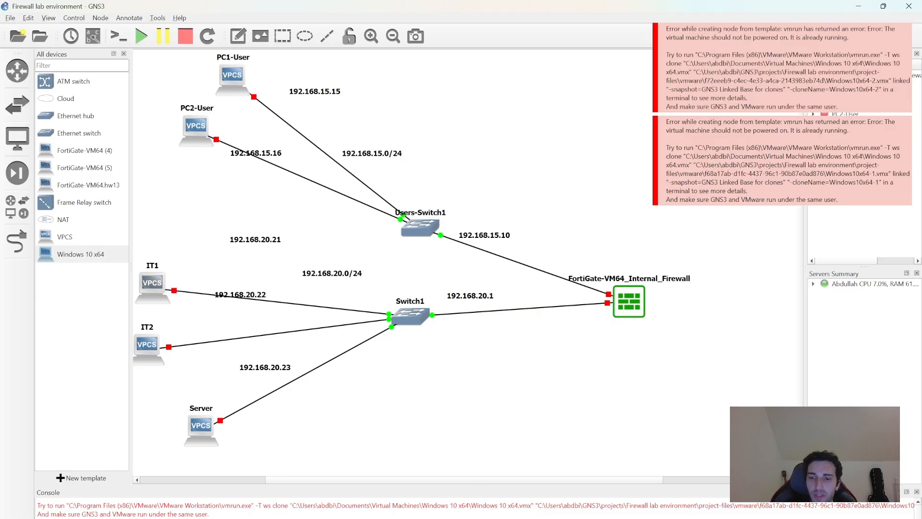
# Step: Switch to VMware Workstation and set the Windows 10 x64 VM's network adapter to a custom specific virtual network
pyautogui.hotkey('alt', 'Tab')
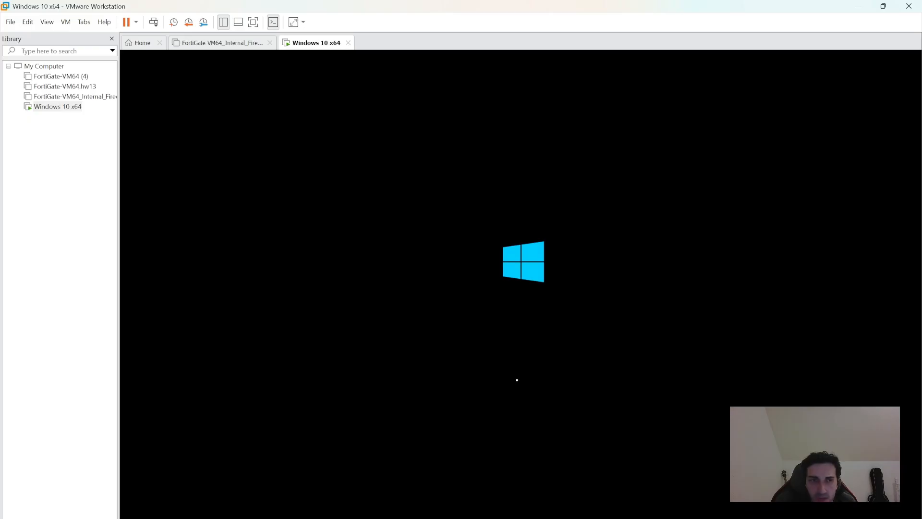
pyautogui.click(60, 106)
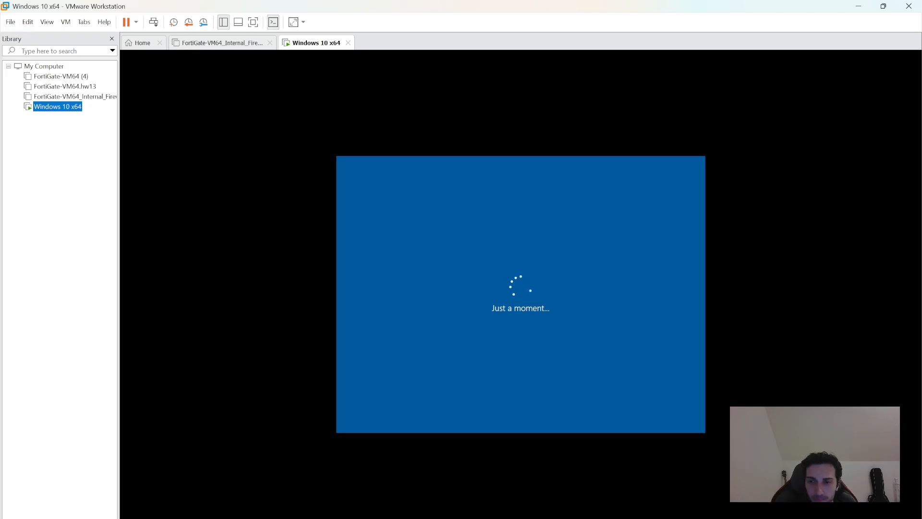
pyautogui.rightClick(60, 114)
pyautogui.click(85, 313)
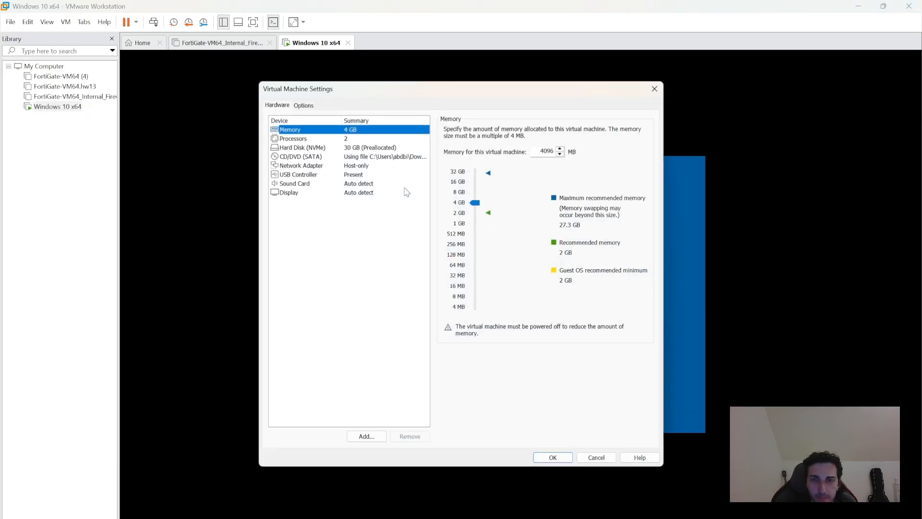
pyautogui.click(310, 166)
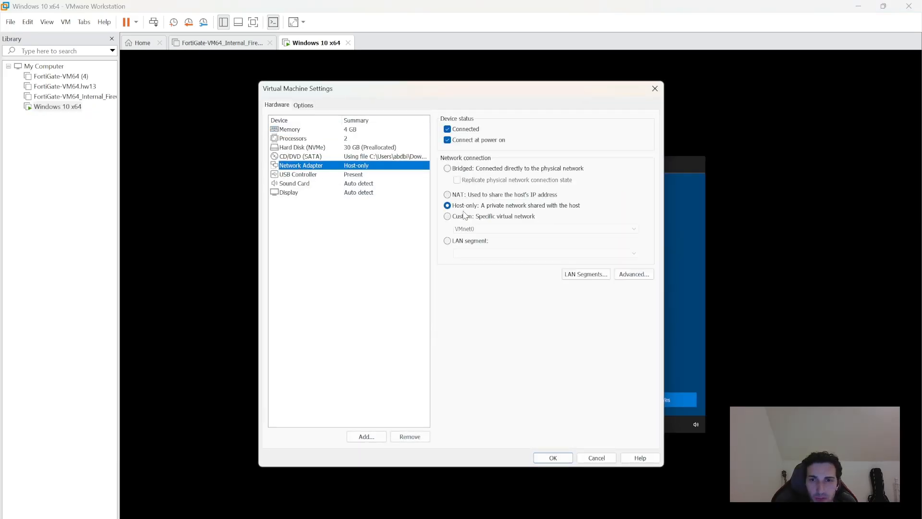
pyautogui.click(447, 216)
pyautogui.click(470, 229)
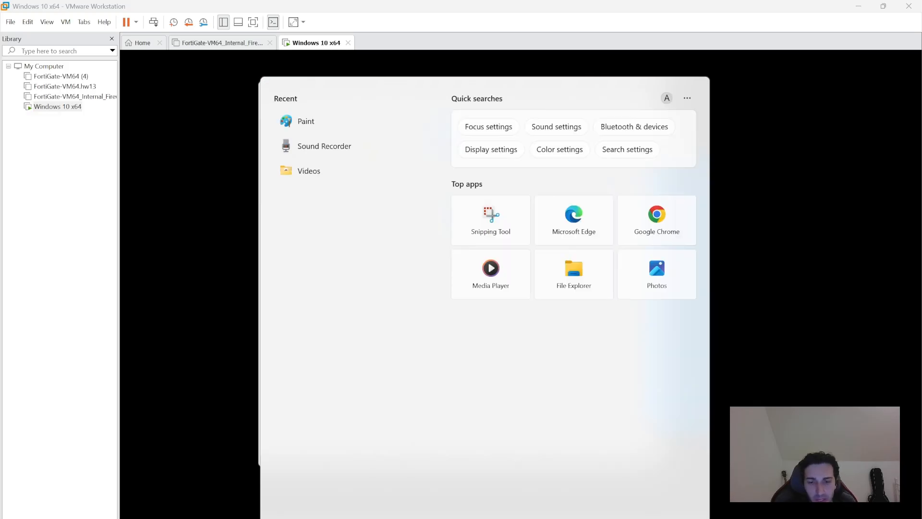
# Step: Open the Virtual Network Editor and examine which VMnet uses which subnet address, then close it
pyautogui.write('vmnet')
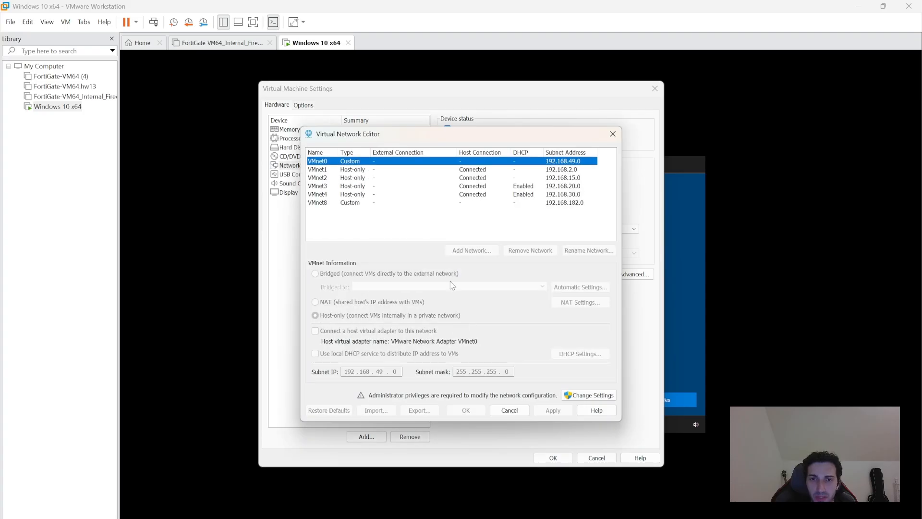
pyautogui.click(334, 177)
pyautogui.click(567, 169)
pyautogui.click(569, 186)
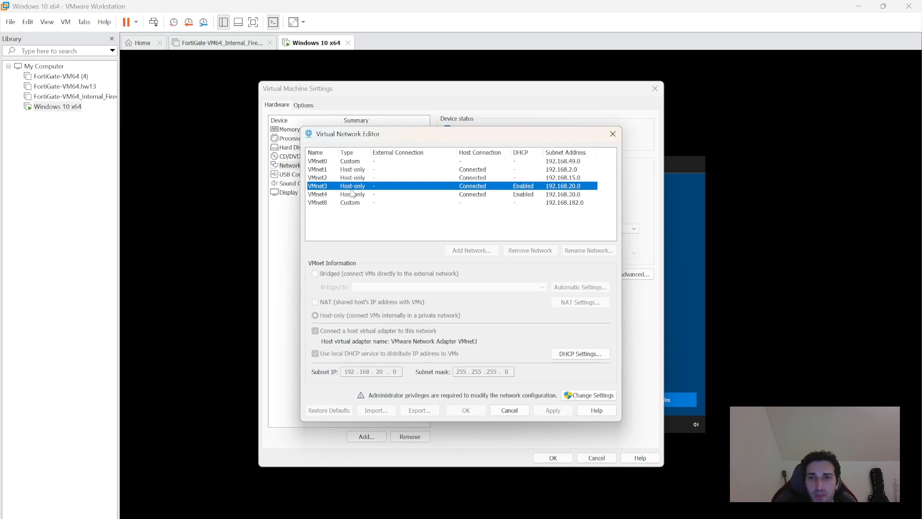
pyautogui.click(613, 134)
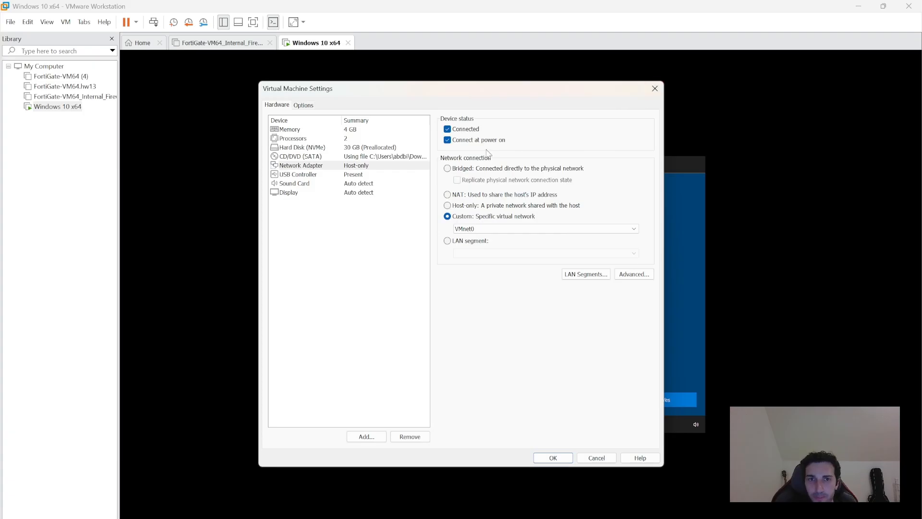
# Step: Assign VMnet3 (Host-only) as the adapter's custom network and save the virtual machine settings
pyautogui.click(538, 230)
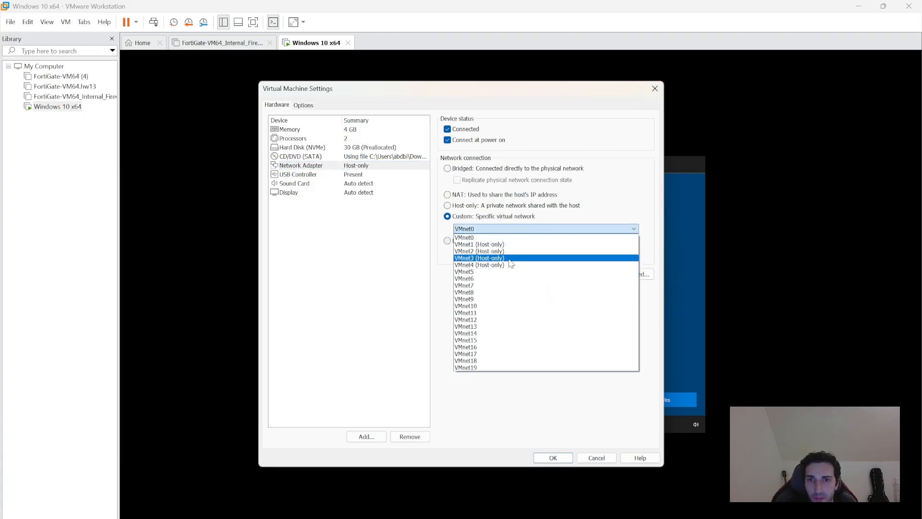
pyautogui.click(509, 260)
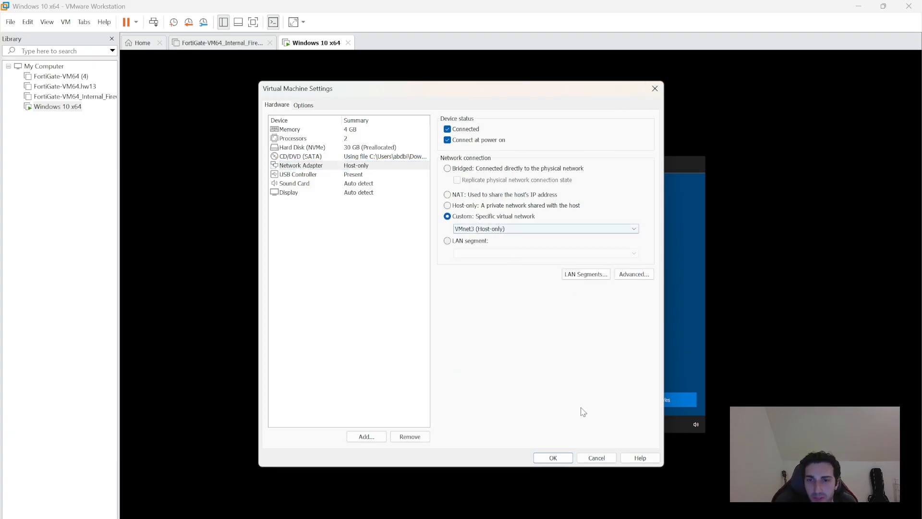
pyautogui.click(553, 458)
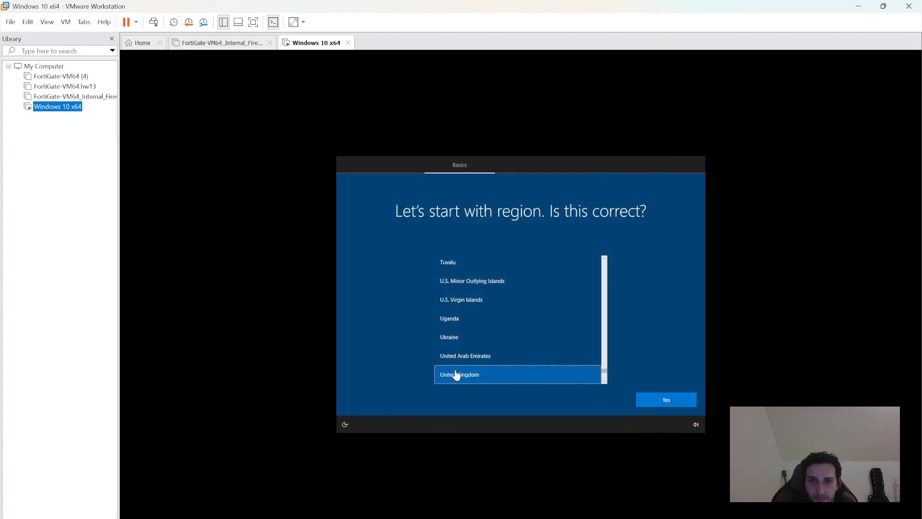
# Step: Set the region to Germany in the Windows setup of the virtual machine
pyautogui.click(607, 373)
pyautogui.moveTo(607, 373); pyautogui.dragTo(611, 307)
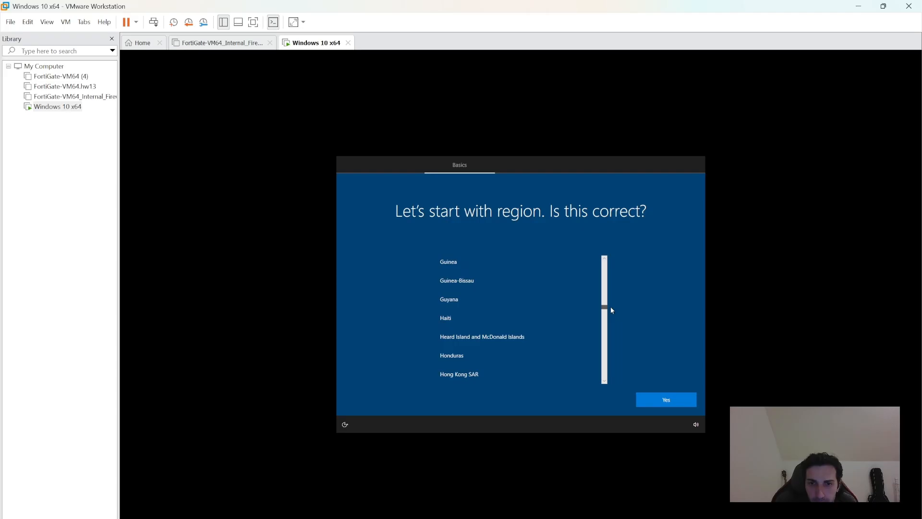
pyautogui.click(605, 259)
pyautogui.click(605, 259)
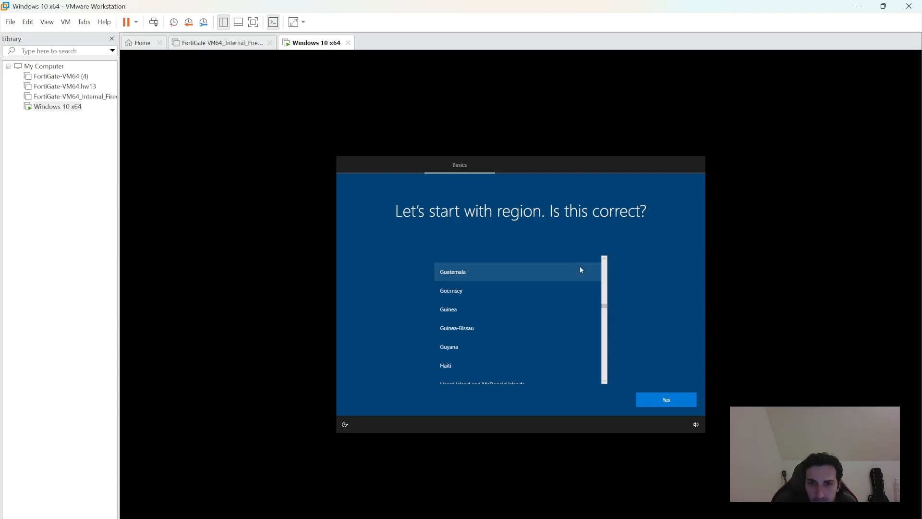
pyautogui.click(604, 259)
pyautogui.click(605, 259)
pyautogui.click(604, 259)
pyautogui.click(604, 258)
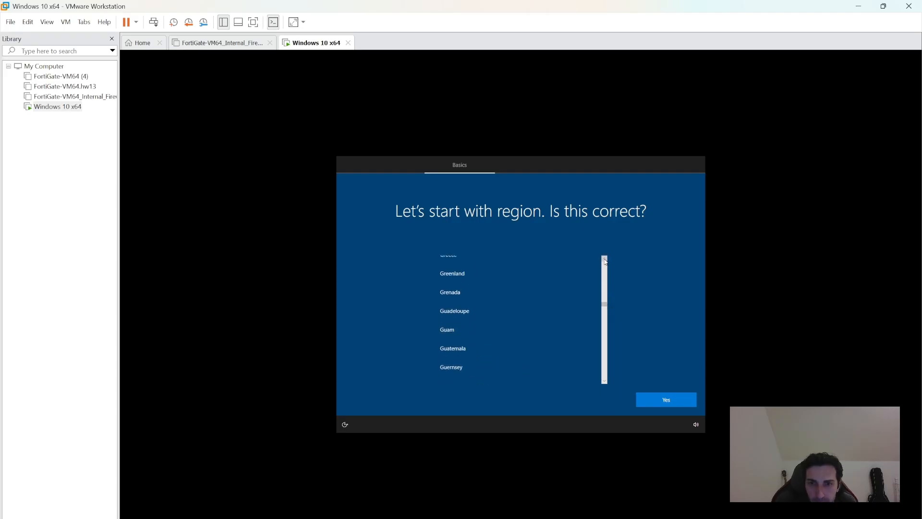
pyautogui.click(604, 259)
pyautogui.click(604, 259)
pyautogui.click(604, 259)
pyautogui.click(604, 259)
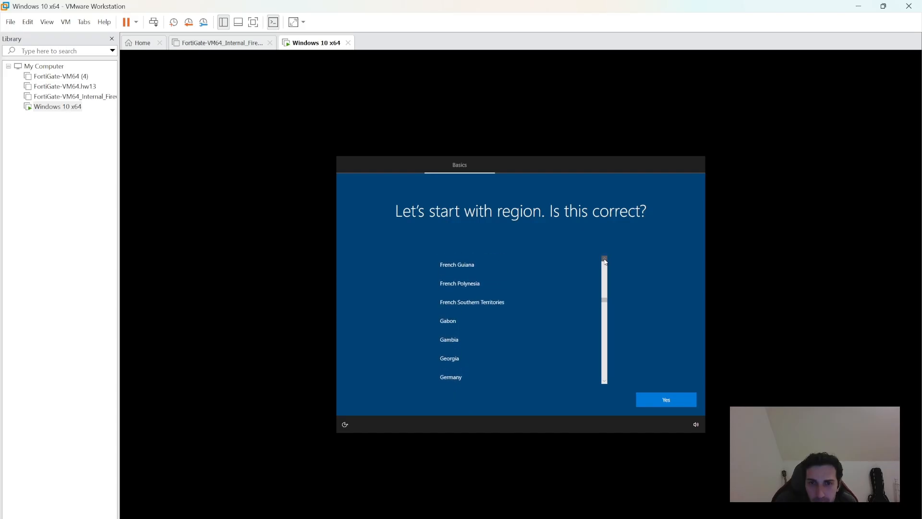
pyautogui.click(604, 381)
pyautogui.click(604, 382)
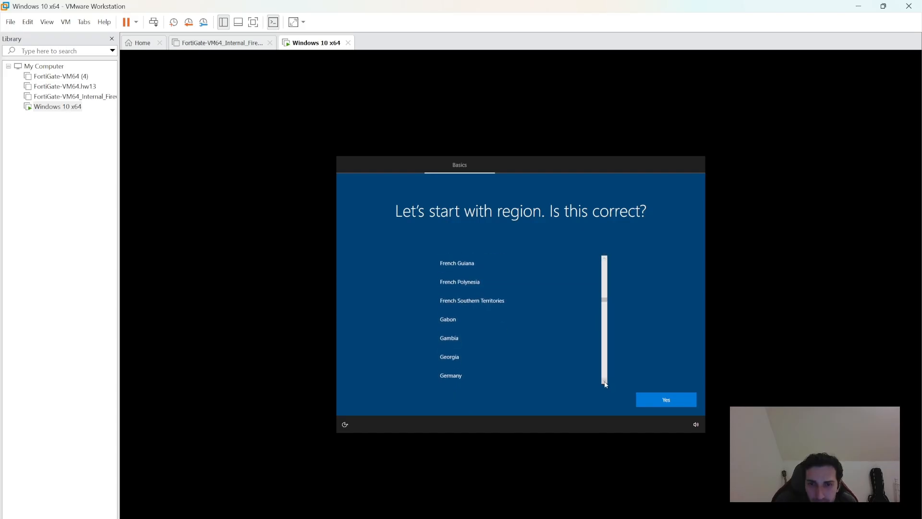
pyautogui.click(605, 383)
pyautogui.click(577, 362)
pyautogui.click(670, 402)
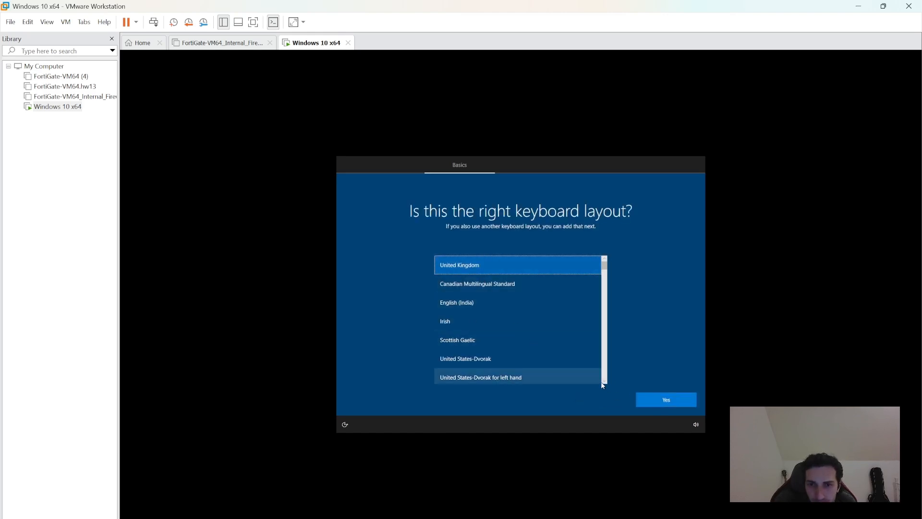
# Step: Set the keyboard layout to German and skip adding a second layout
pyautogui.scroll(-5, 603, 386)
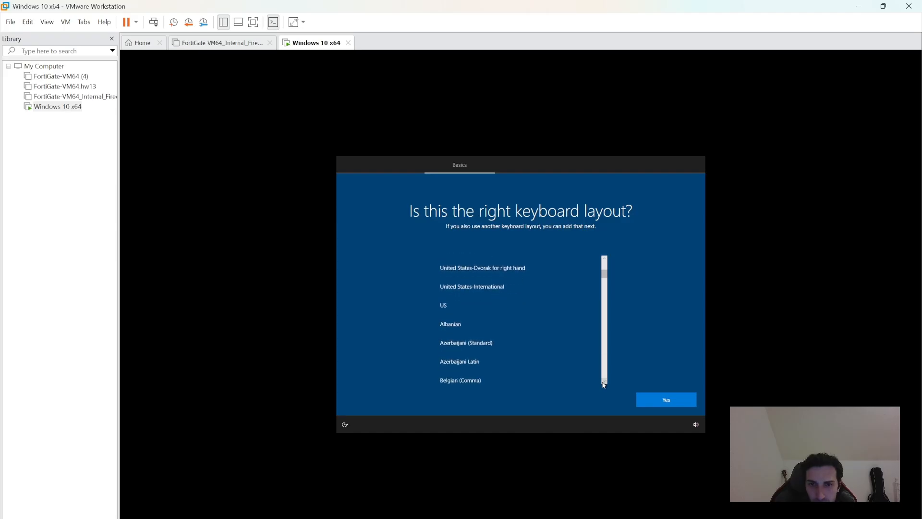
pyautogui.scroll(-6, 604, 385)
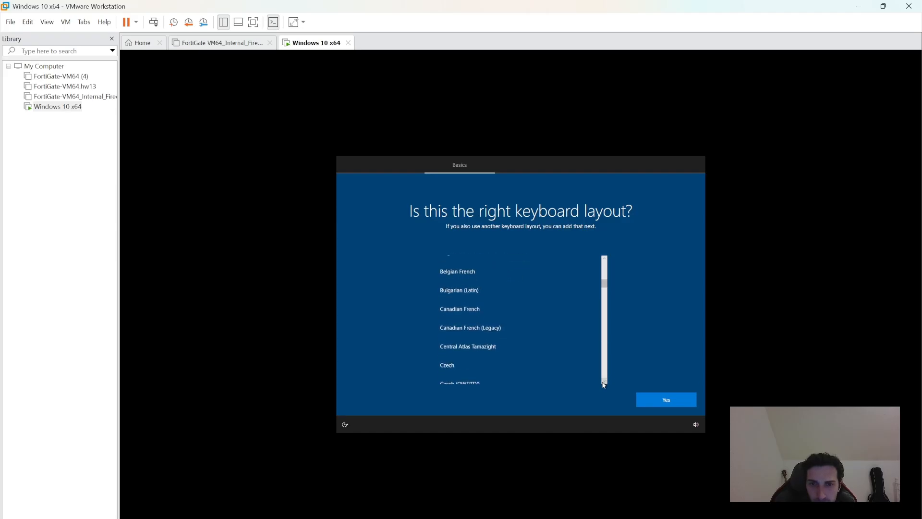
pyautogui.scroll(-5, 604, 385)
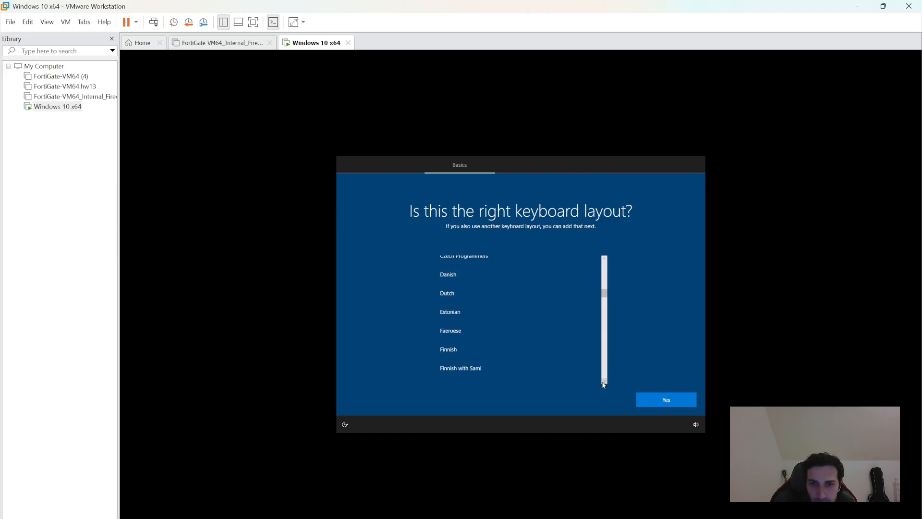
pyautogui.scroll(-2, 604, 385)
pyautogui.click(563, 358)
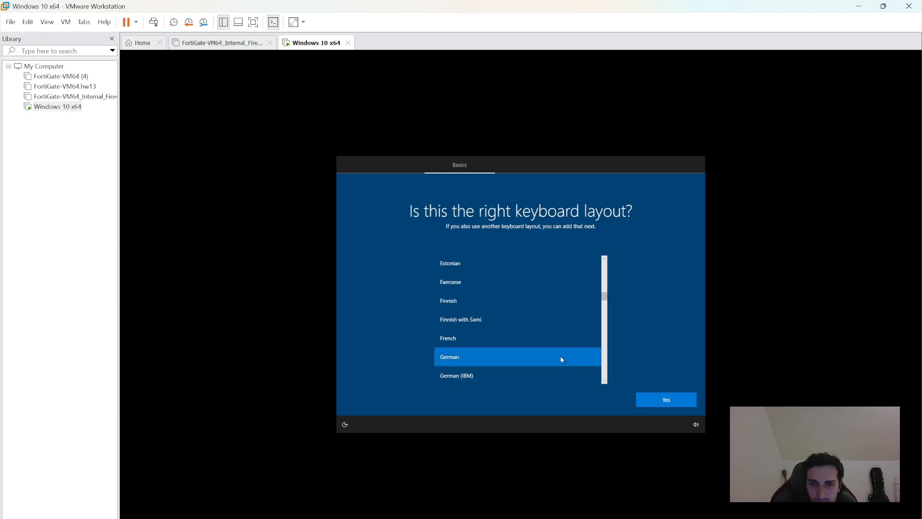
pyautogui.click(683, 405)
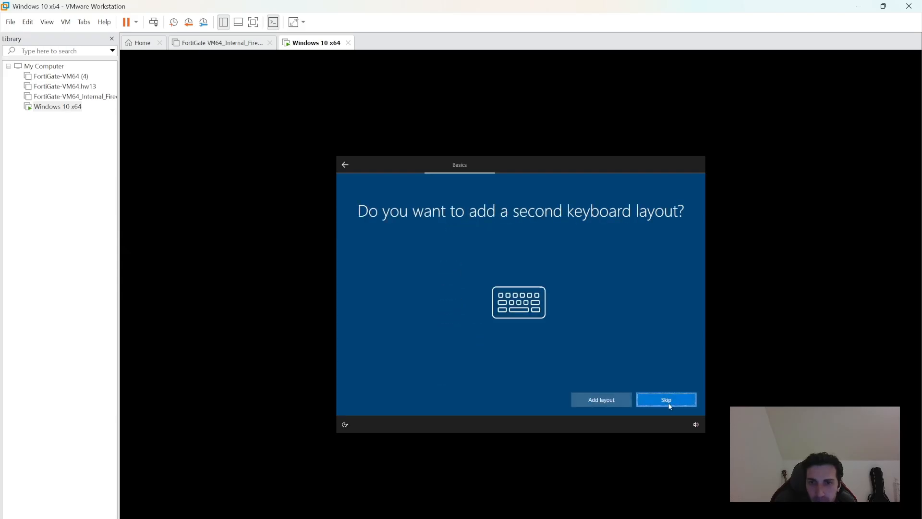
pyautogui.click(665, 405)
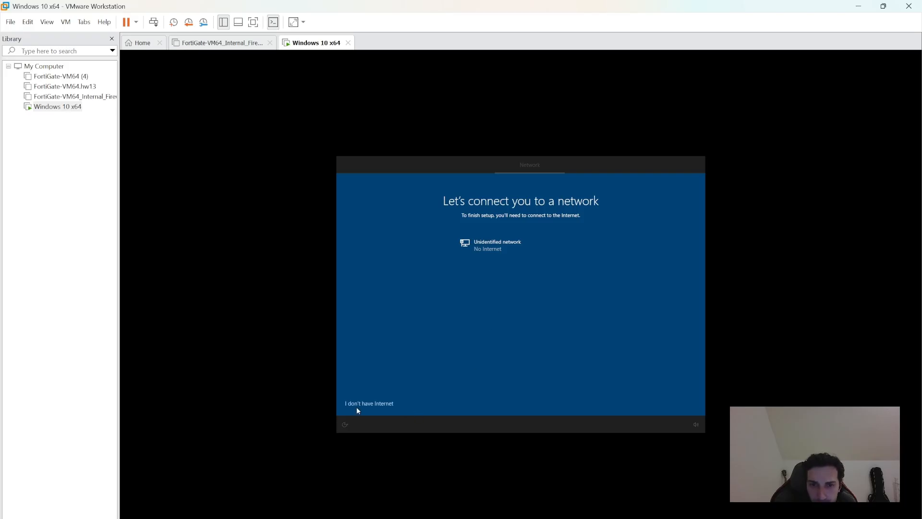
# Step: Decline connecting to the Internet and continue with limited setup
pyautogui.click(370, 404)
pyautogui.click(370, 404)
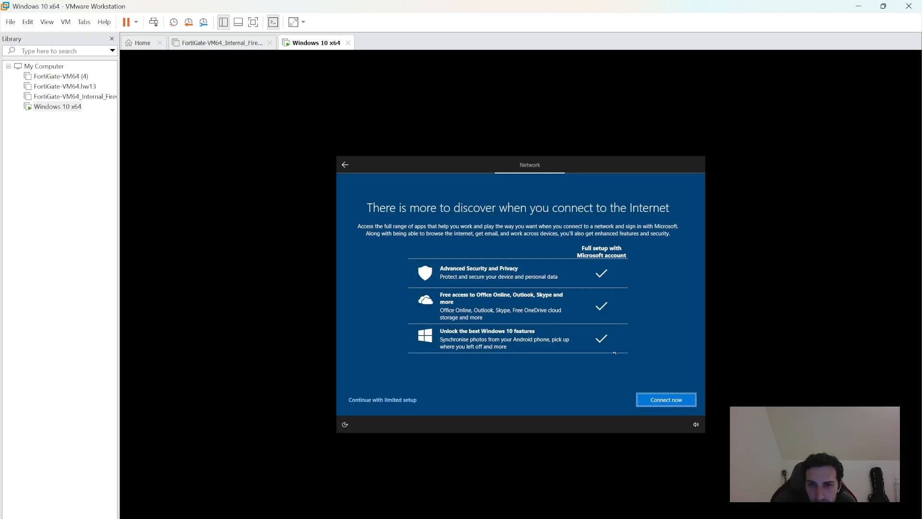
pyautogui.click(398, 405)
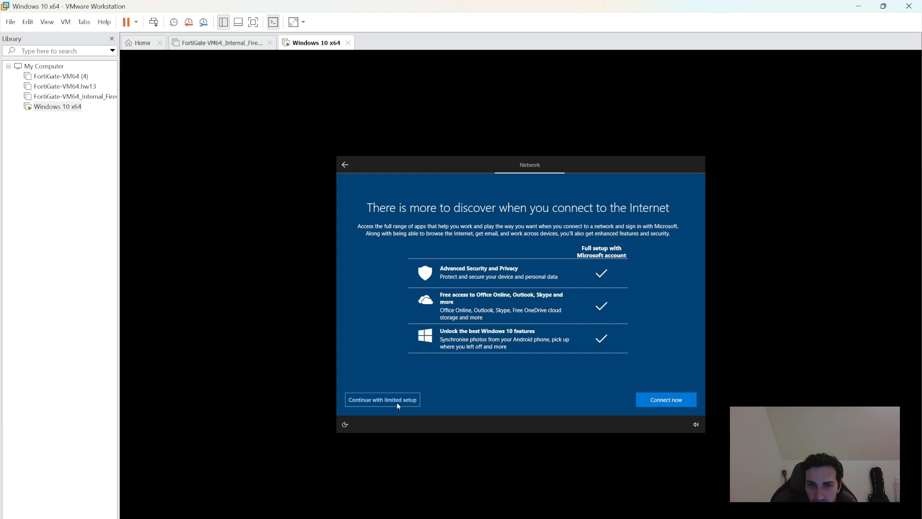
pyautogui.click(398, 406)
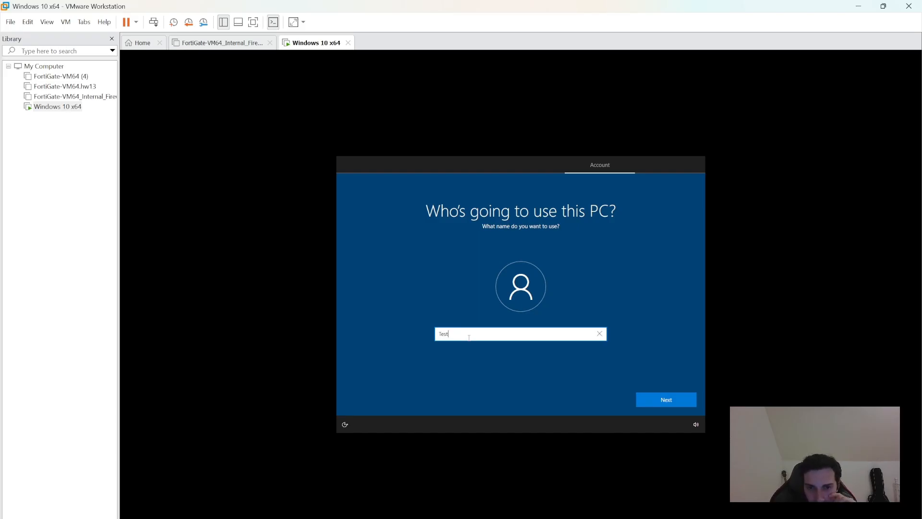
# Step: Name the PC's user account IT-Test1
pyautogui.press('BackSpace')
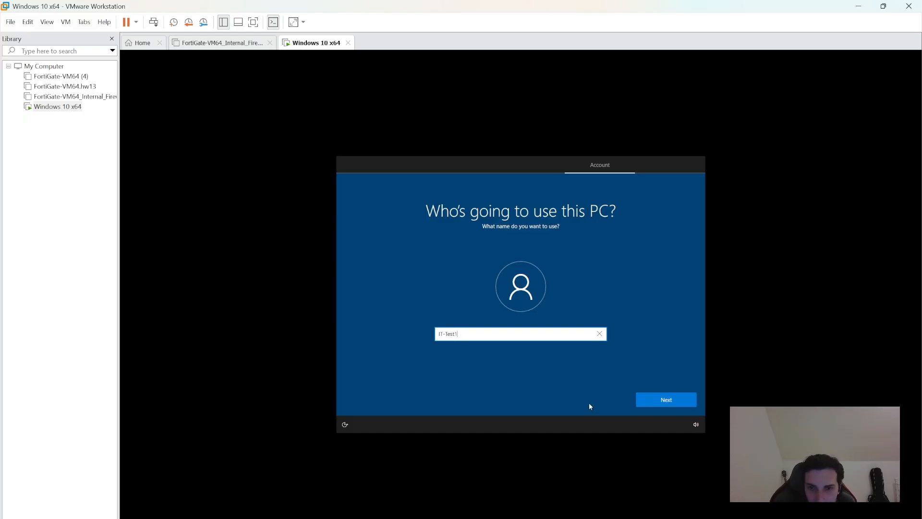
pyautogui.click(680, 406)
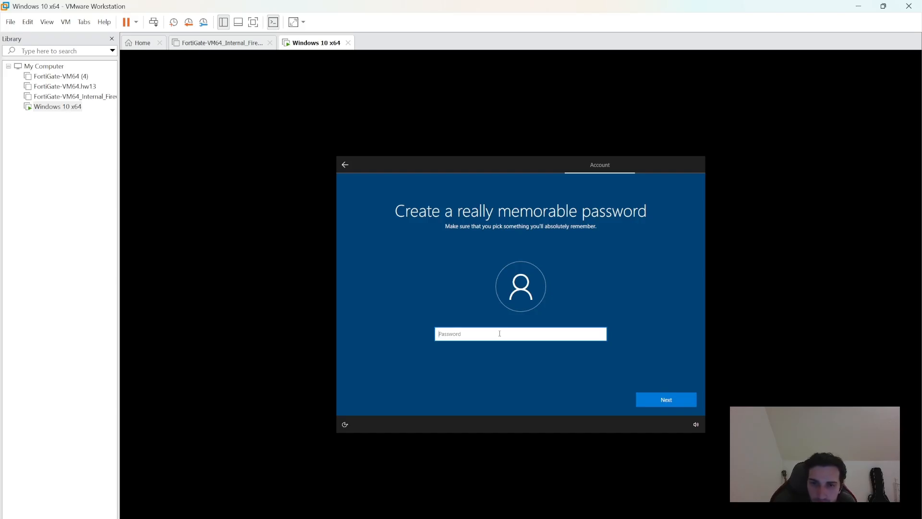
# Step: Clear the entry in the account password field and continue with the password left blank
pyautogui.write('a')
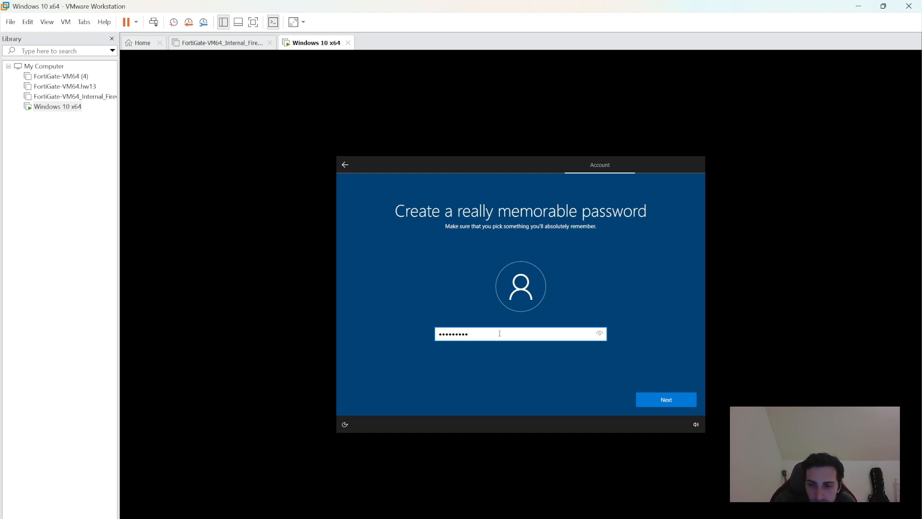
pyautogui.press('BackSpace')
pyautogui.press('BackSpace')
pyautogui.press('BackSpace')
pyautogui.press('BackSpace')
pyautogui.press('BackSpace')
pyautogui.press('BackSpace')
pyautogui.press('BackSpace')
pyautogui.press('BackSpace')
pyautogui.write('•')
pyautogui.moveTo(500, 334); pyautogui.dragTo(379, 336)
pyautogui.press('BackSpace')
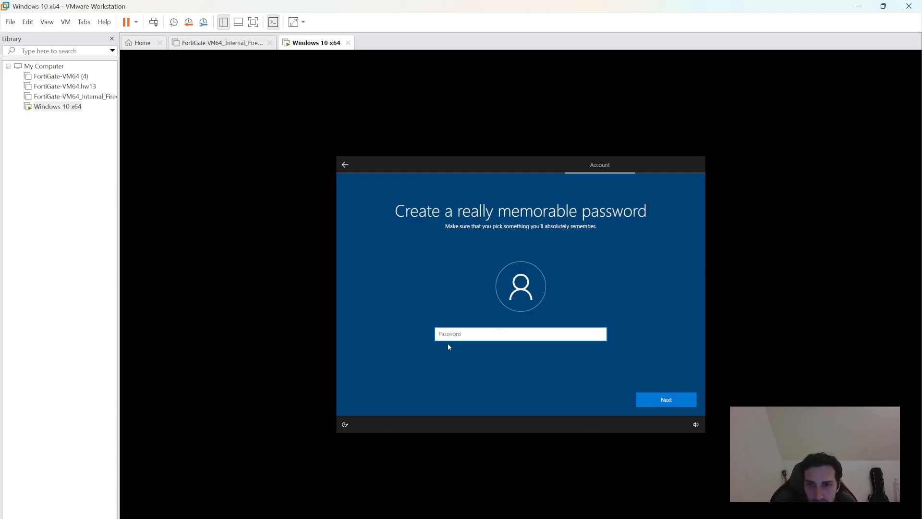
pyautogui.click(671, 400)
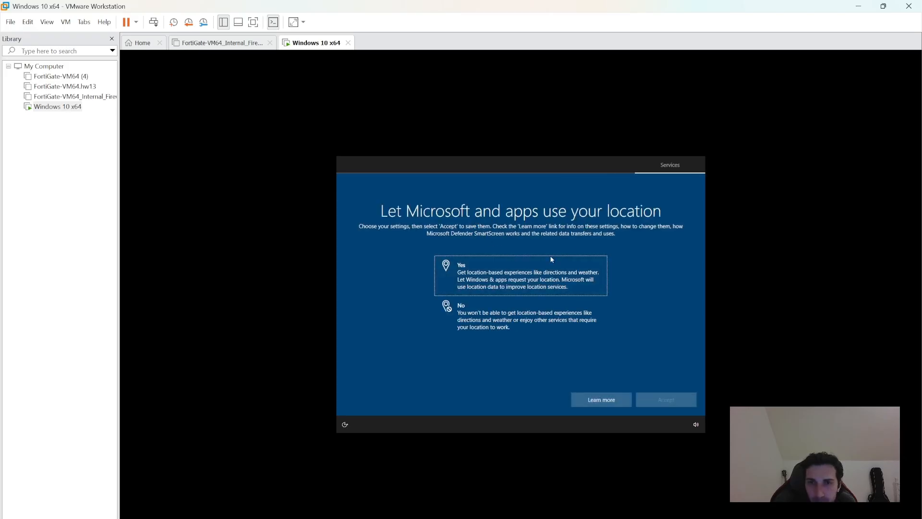
# Step: Choose No for letting Microsoft and apps use the location and for Find my device, accepting both
pyautogui.click(481, 314)
pyautogui.click(656, 400)
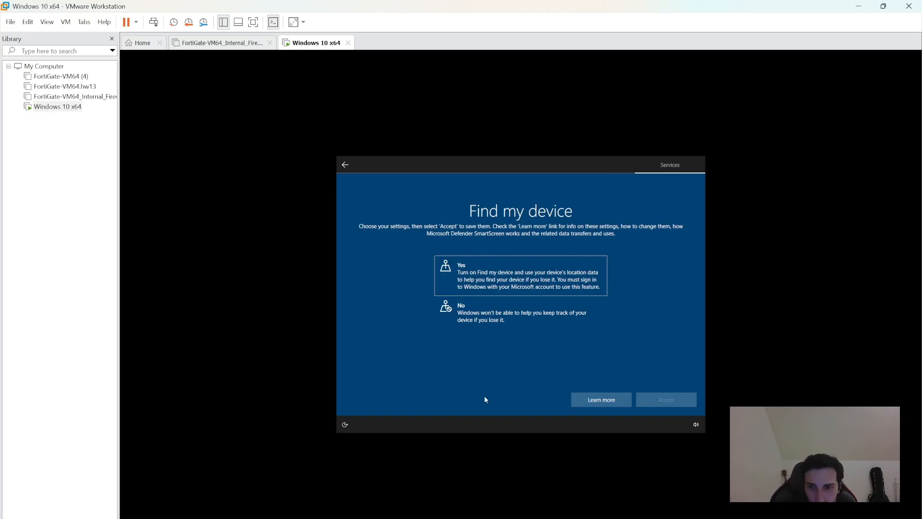
pyautogui.click(485, 320)
pyautogui.click(672, 400)
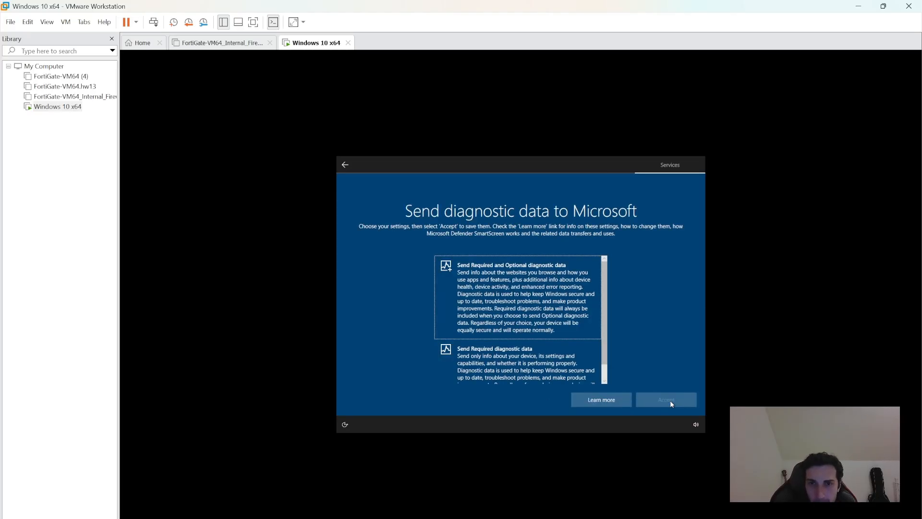
# Step: Choose to send only Required diagnostic data to Microsoft and accept the setting
pyautogui.scroll(-2, 604, 293)
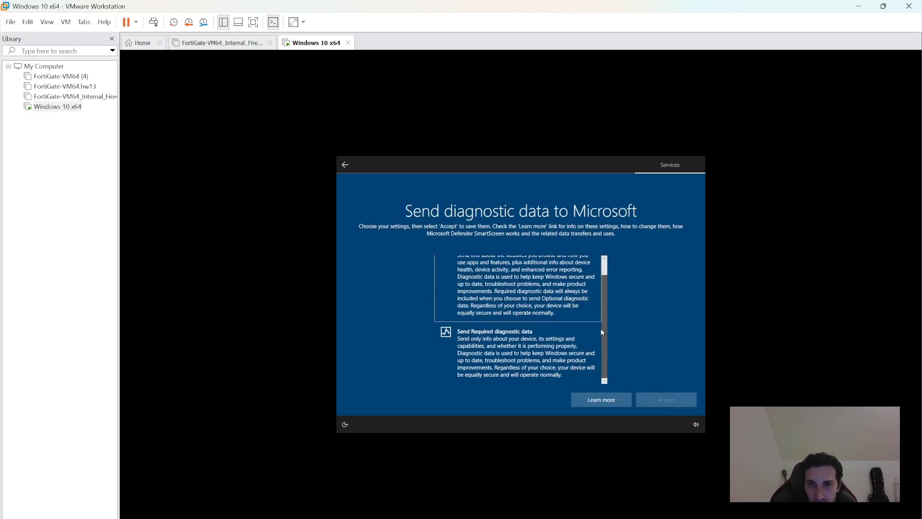
pyautogui.scroll(2, 604, 290)
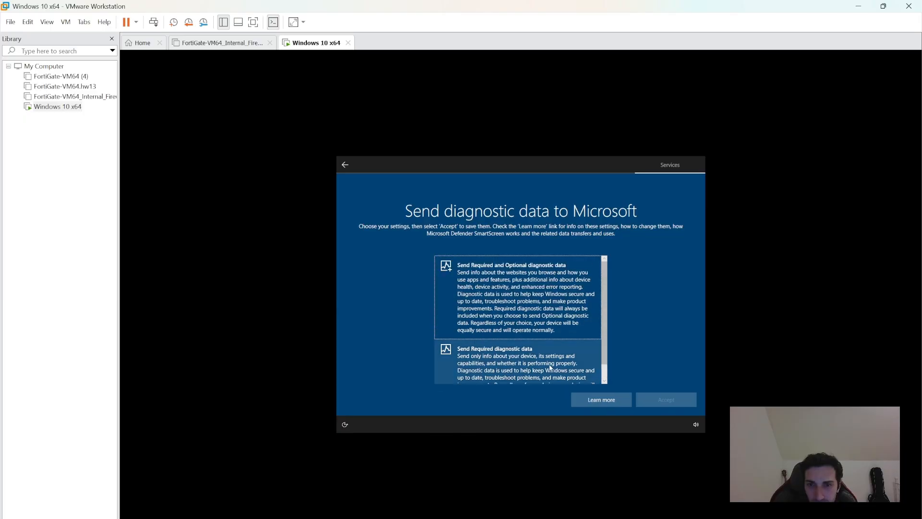
pyautogui.click(548, 371)
pyautogui.click(676, 400)
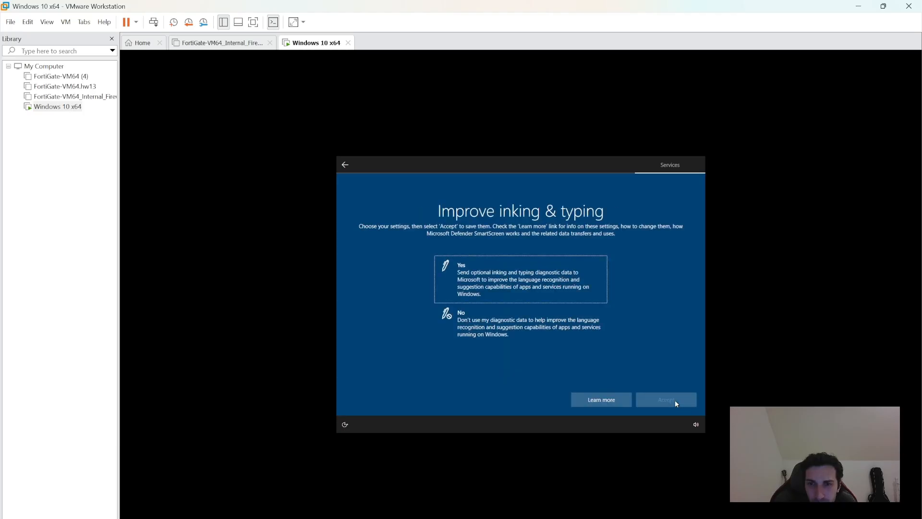
# Step: Decline improving inking & typing and choose No for tailored experiences with diagnostic data
pyautogui.click(550, 333)
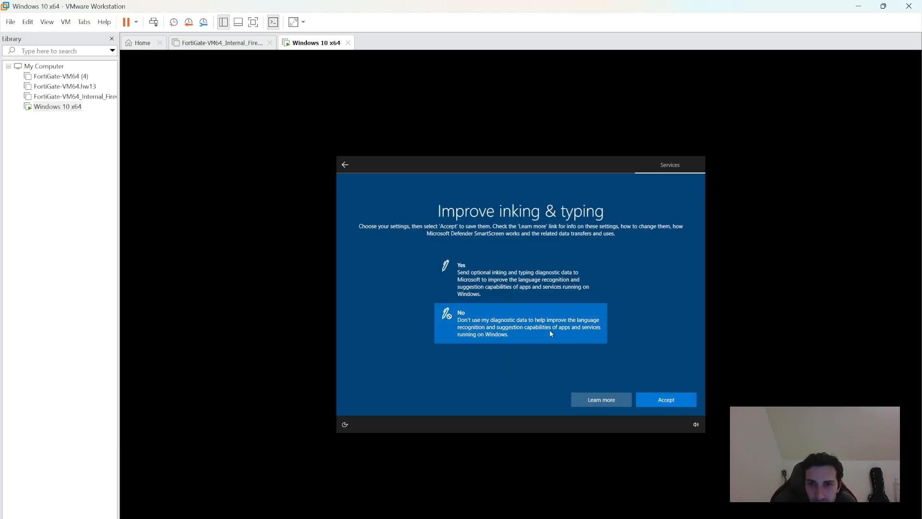
pyautogui.click(663, 402)
pyautogui.click(562, 331)
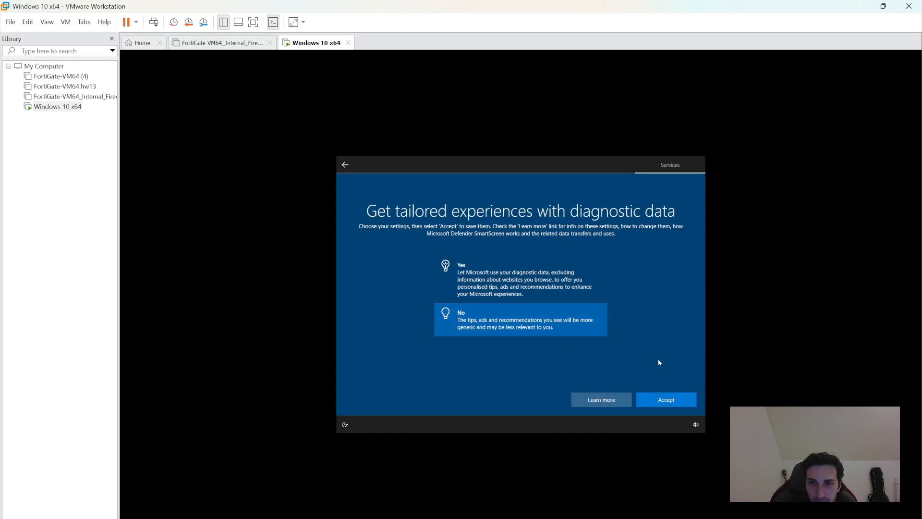
# Step: Decline tailored experiences, the advertising ID and Cortana in the Windows 10 setup of the virtual machine
pyautogui.click(669, 403)
pyautogui.click(512, 319)
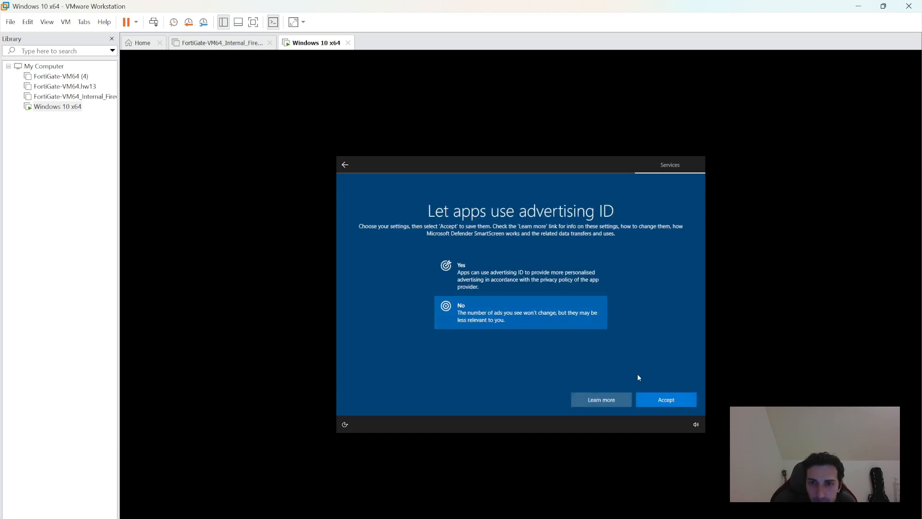
pyautogui.click(665, 402)
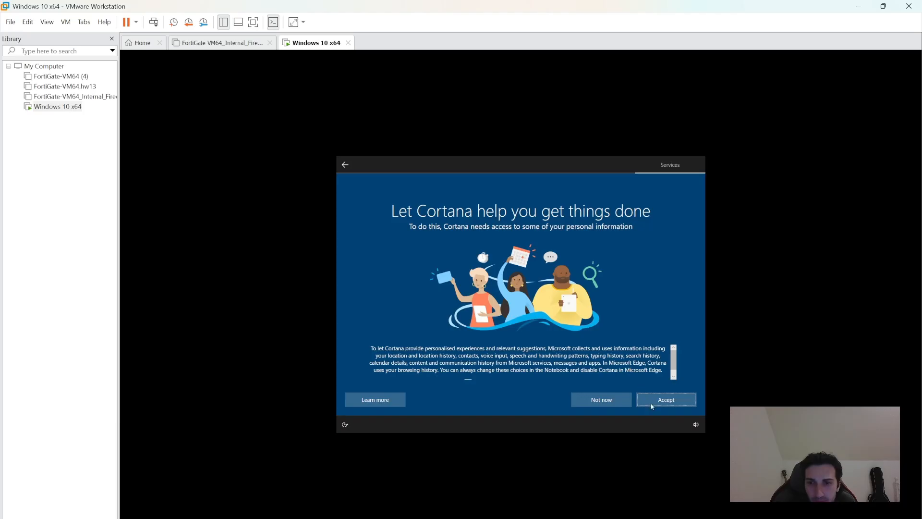
pyautogui.click(620, 404)
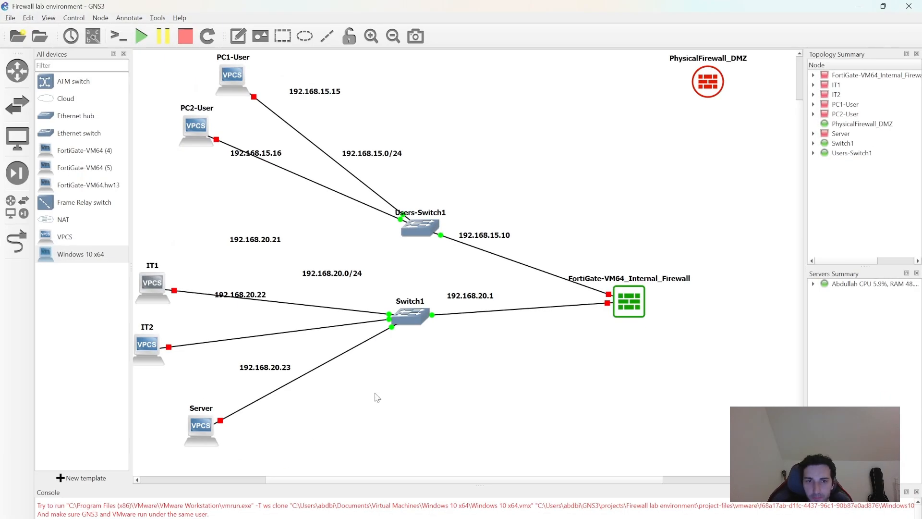
# Step: Try to add a Windows 10 x64 node to the GNS3 topology canvas
pyautogui.moveTo(52, 255); pyautogui.dragTo(187, 233)
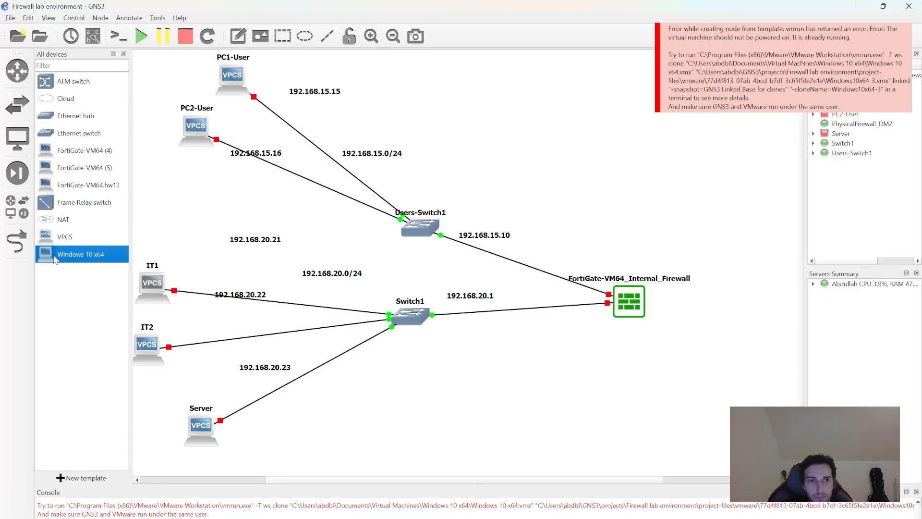
pyautogui.moveTo(56, 260); pyautogui.dragTo(513, 414)
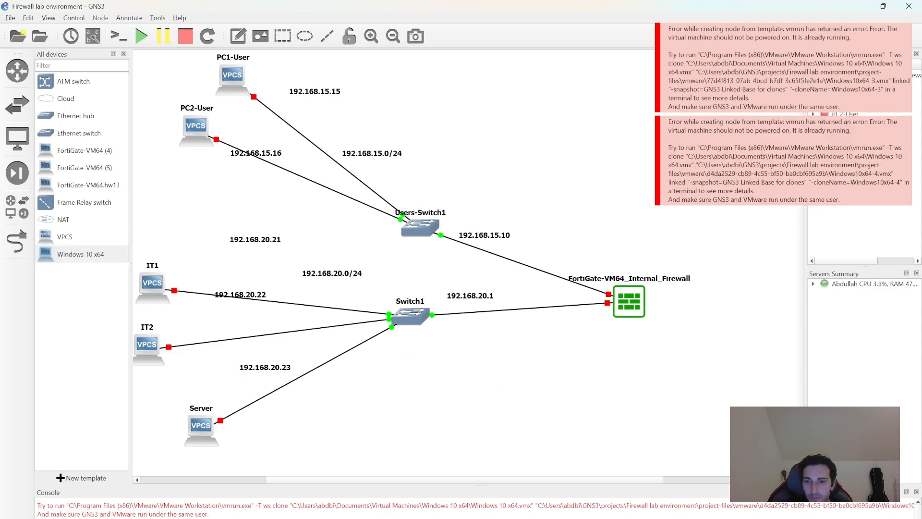
# Step: Switch to VMware Workstation and check the Windows 10 x64 machine's state and power options
pyautogui.click(547, 509)
pyautogui.click(43, 106)
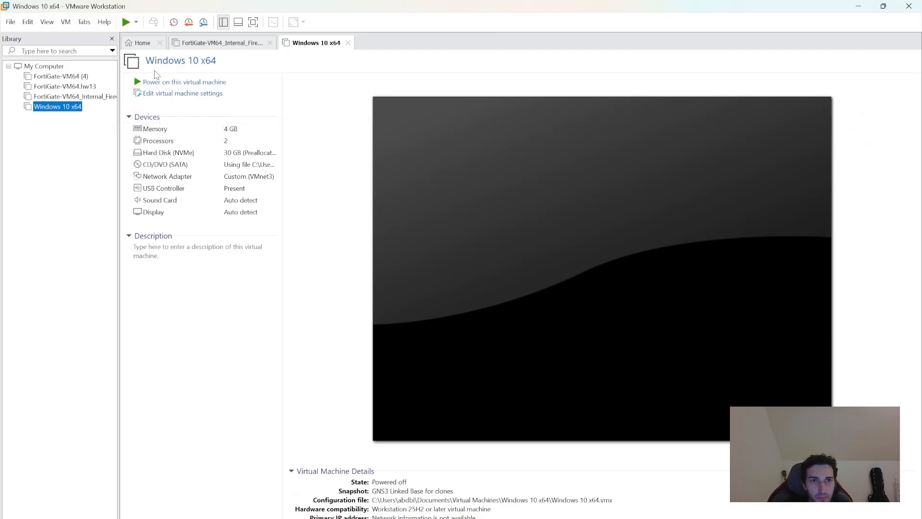
pyautogui.click(136, 23)
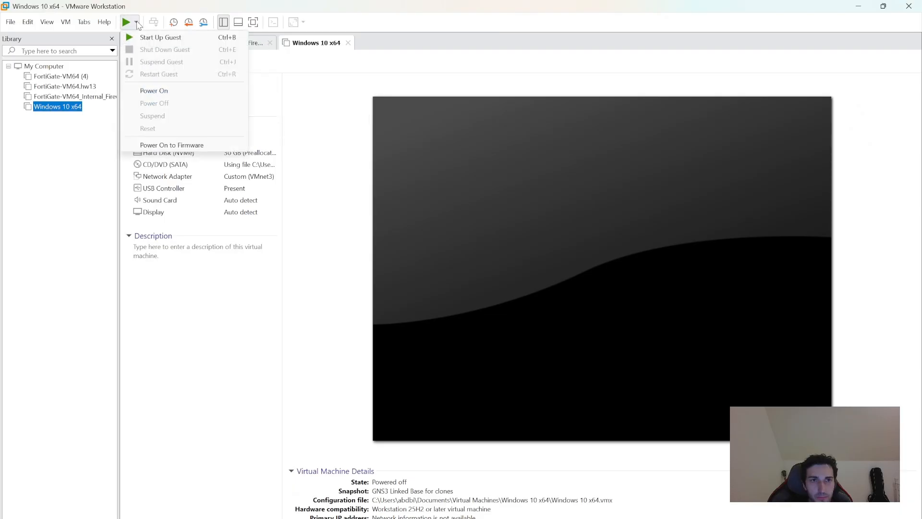
pyautogui.click(6, 237)
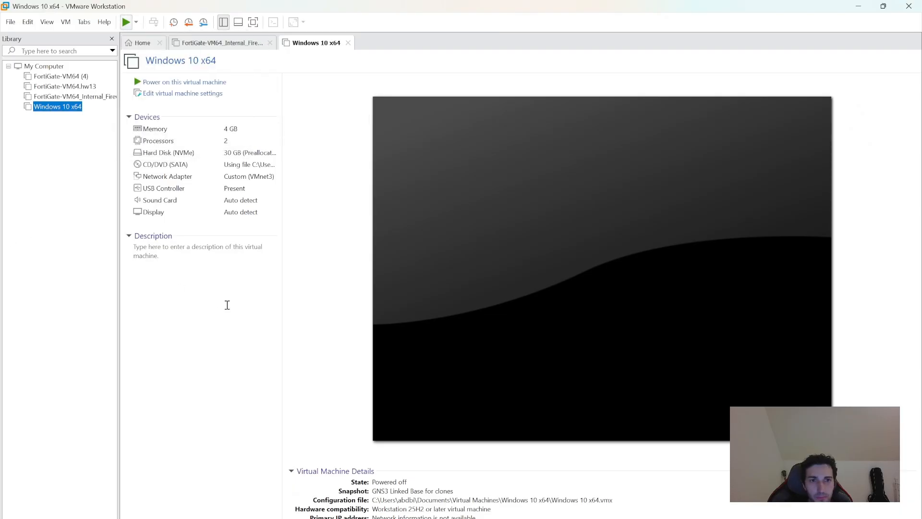
# Step: Return to GNS3 and retry placing the Windows 10 x64 node in empty areas of the topology
pyautogui.click(548, 510)
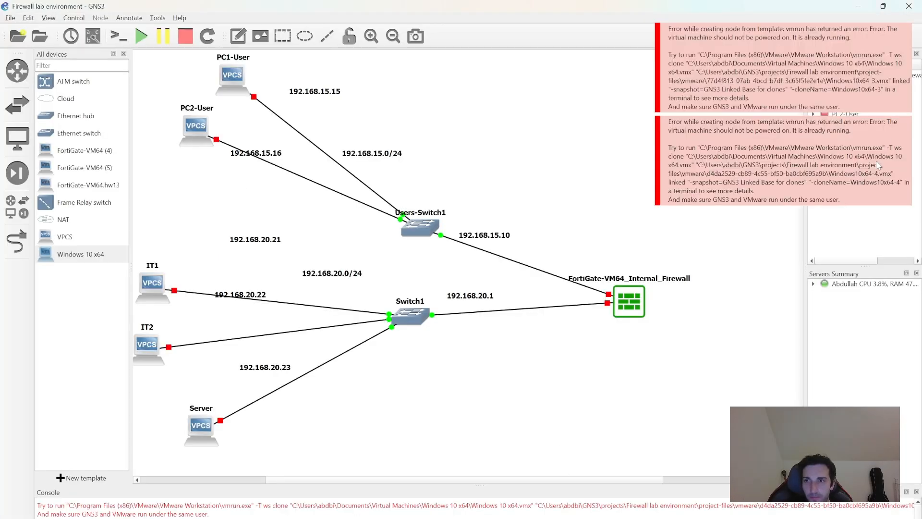
pyautogui.moveTo(101, 254); pyautogui.dragTo(638, 448)
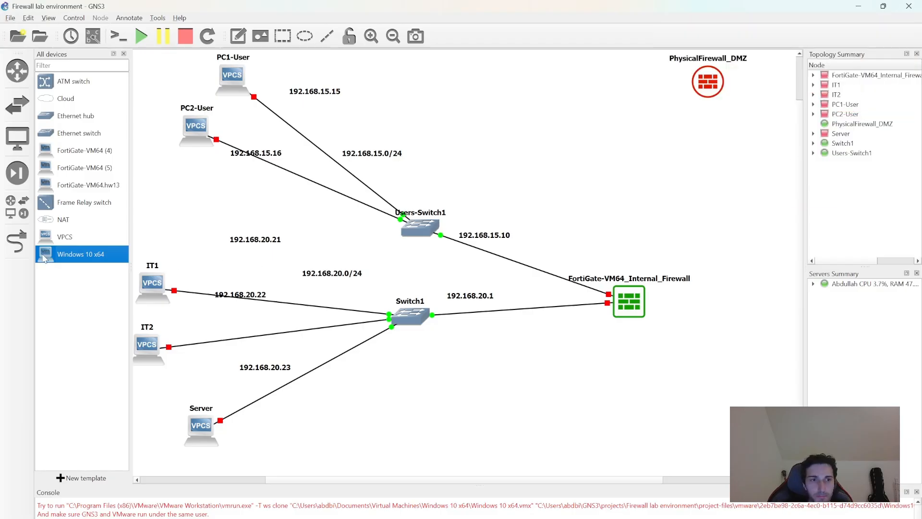
pyautogui.moveTo(69, 255); pyautogui.dragTo(528, 155)
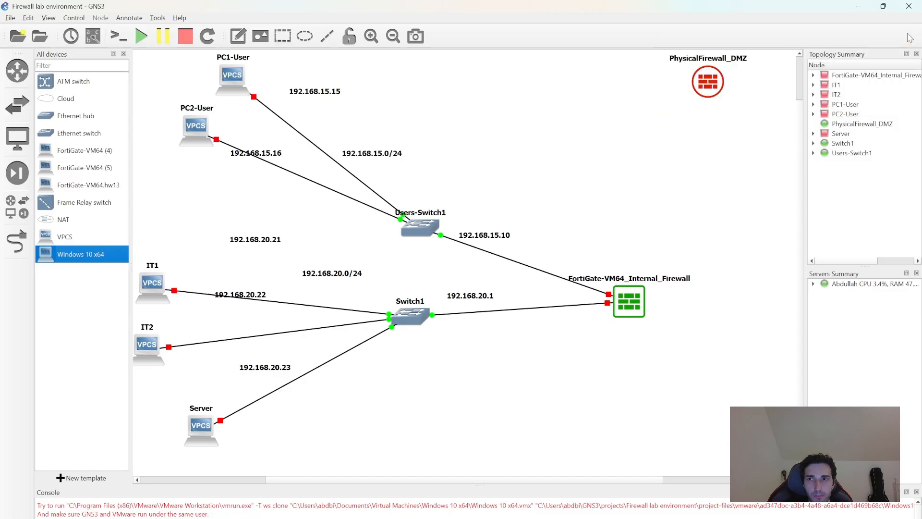
# Step: Delete the Windows 10 x64 template from the device list and confirm the deletion
pyautogui.rightClick(54, 256)
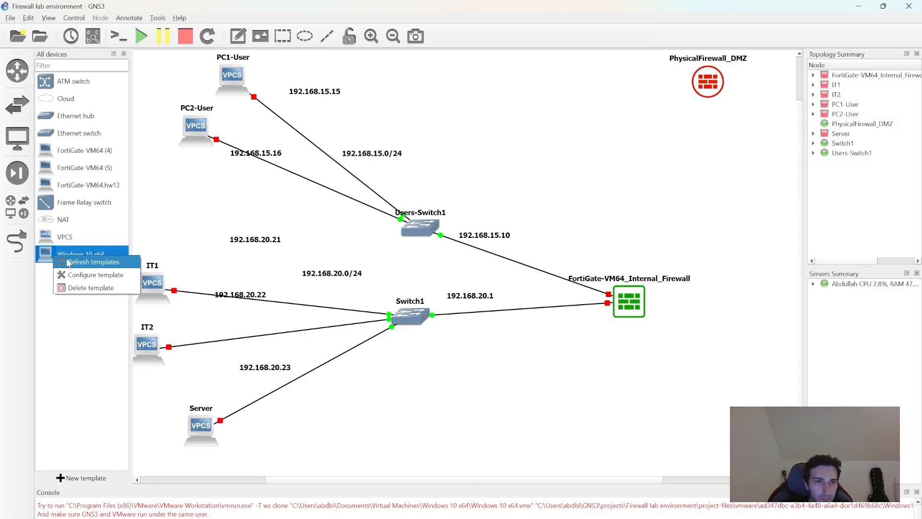
pyautogui.click(77, 288)
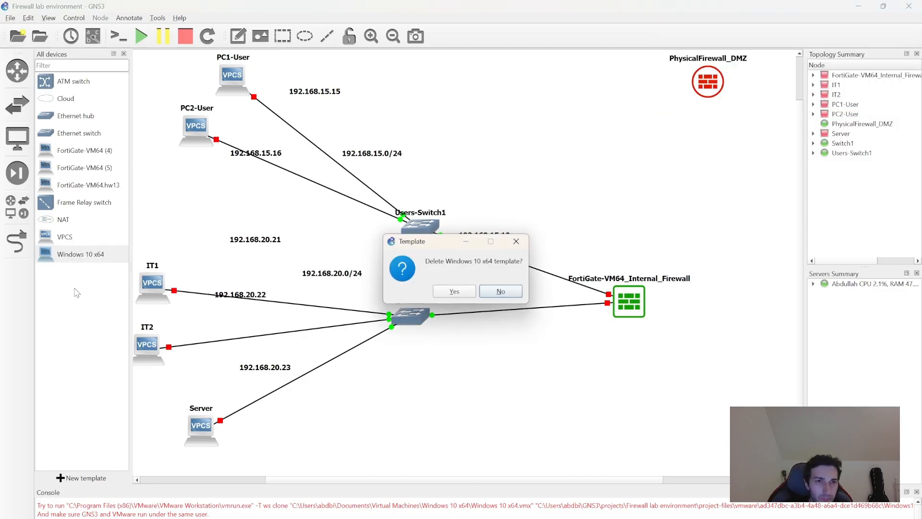
pyautogui.click(455, 291)
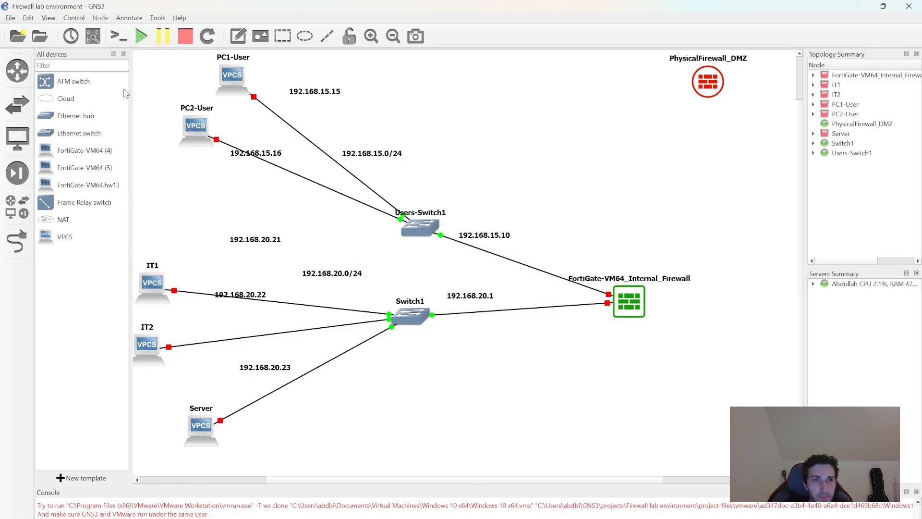
# Step: Create a VMware VM template from Windows 10 x64 in the preferences, used as a linked base VM, and apply it
pyautogui.click(28, 17)
pyautogui.press('Escape')
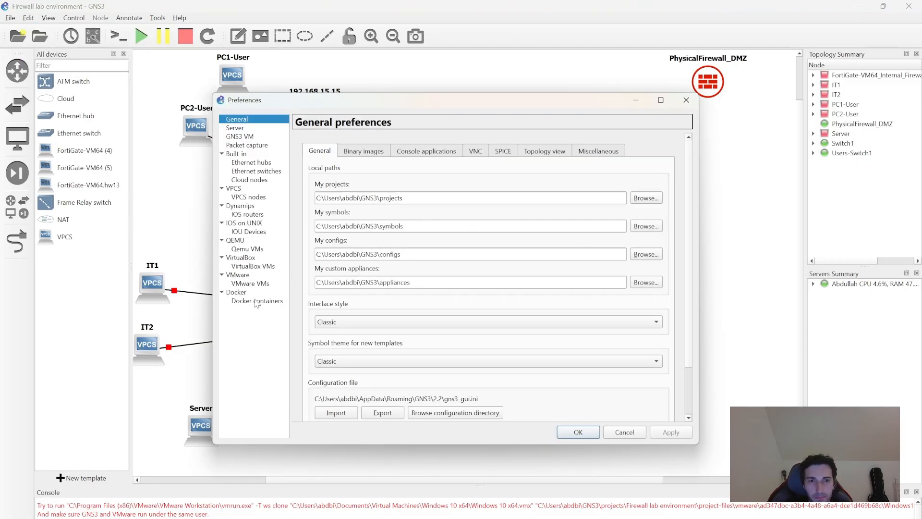
pyautogui.click(245, 284)
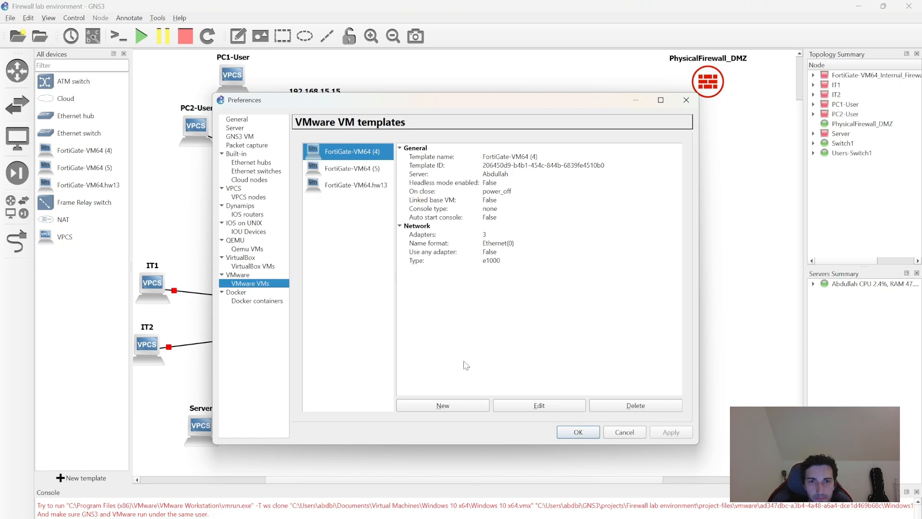
pyautogui.click(458, 406)
pyautogui.click(351, 202)
pyautogui.click(349, 211)
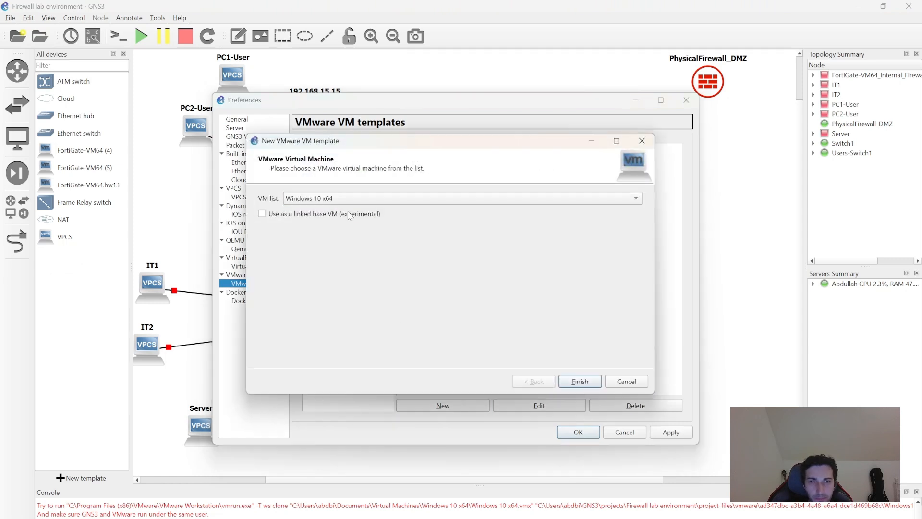
pyautogui.click(313, 216)
pyautogui.click(580, 381)
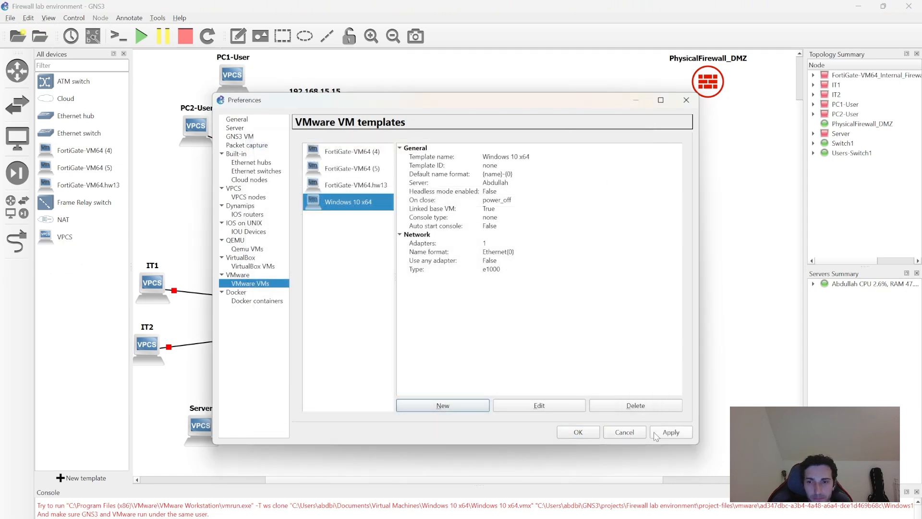
pyautogui.click(671, 434)
pyautogui.click(571, 431)
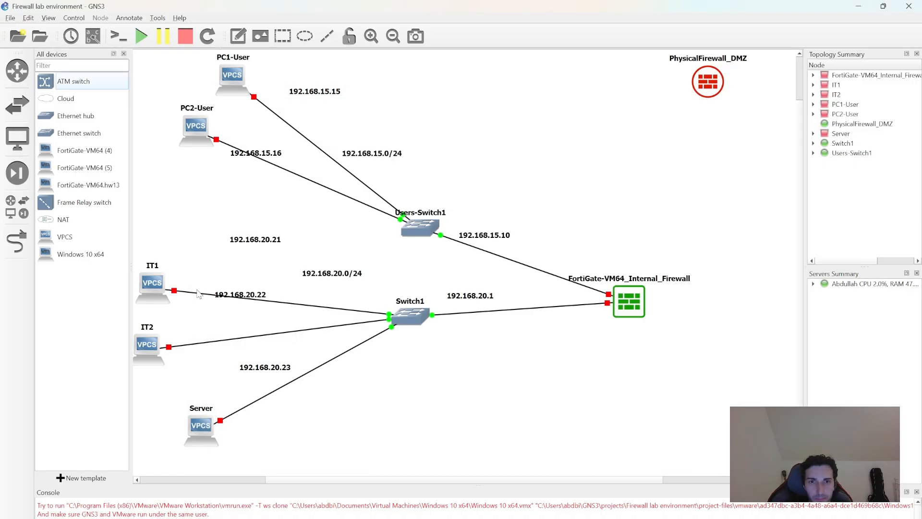
# Step: Try to place the recreated Windows 10 x64 template in the topology, expanding the server's node list between attempts
pyautogui.moveTo(57, 258); pyautogui.dragTo(583, 190)
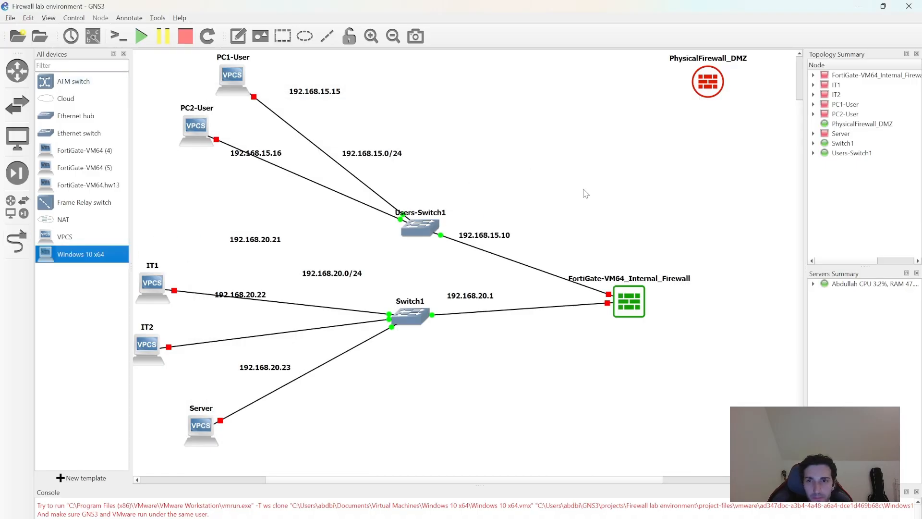
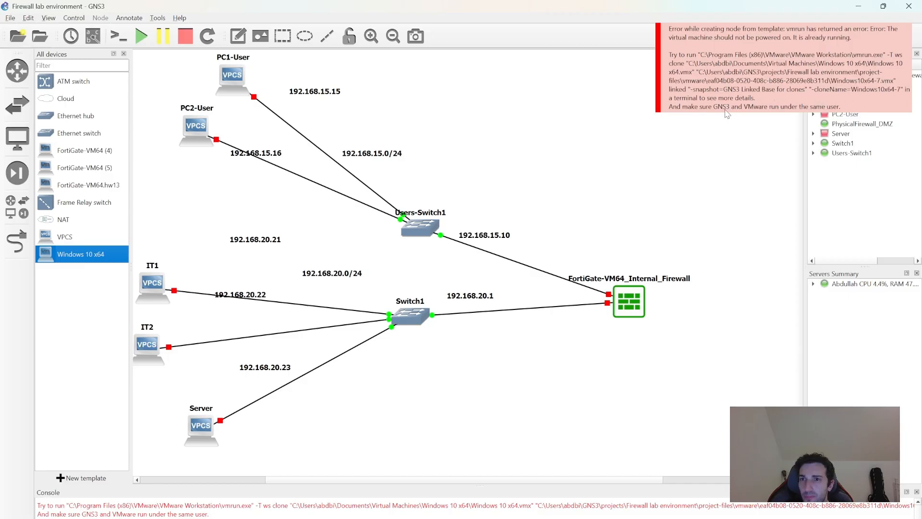
pyautogui.click(814, 284)
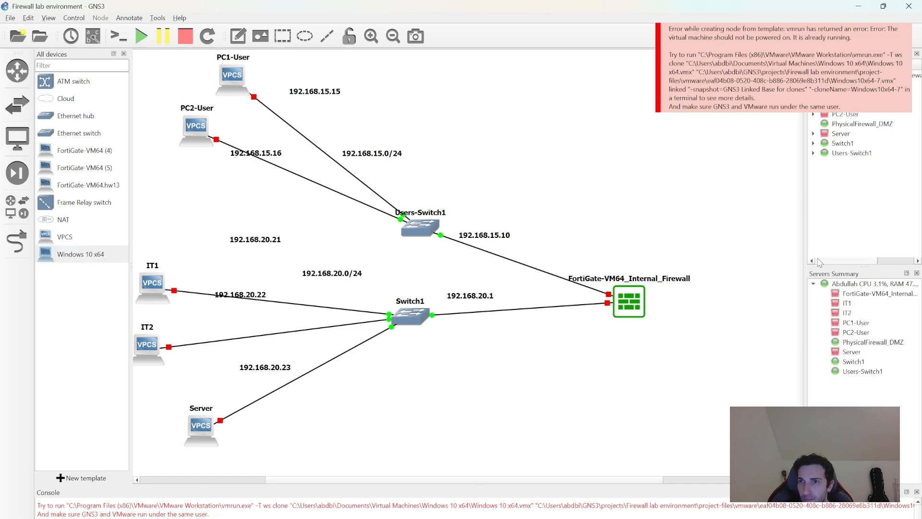
pyautogui.click(866, 47)
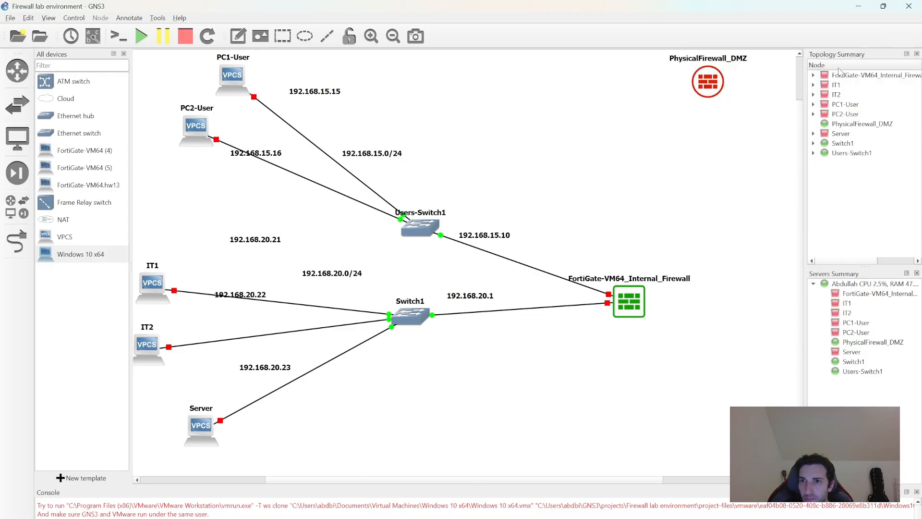
pyautogui.click(80, 254)
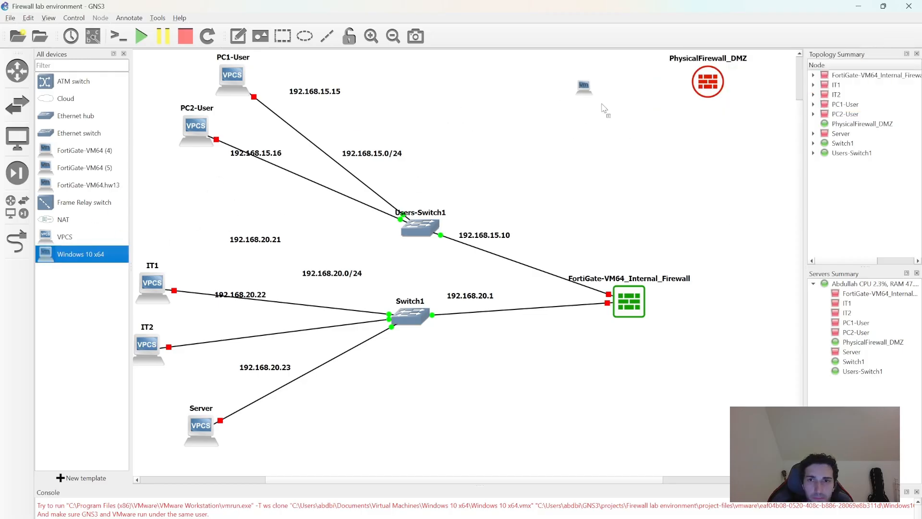
# Step: Configure the Windows 10 x64 template to start in headless mode without linked base VM, keeping Power off the VM on close
pyautogui.rightClick(53, 255)
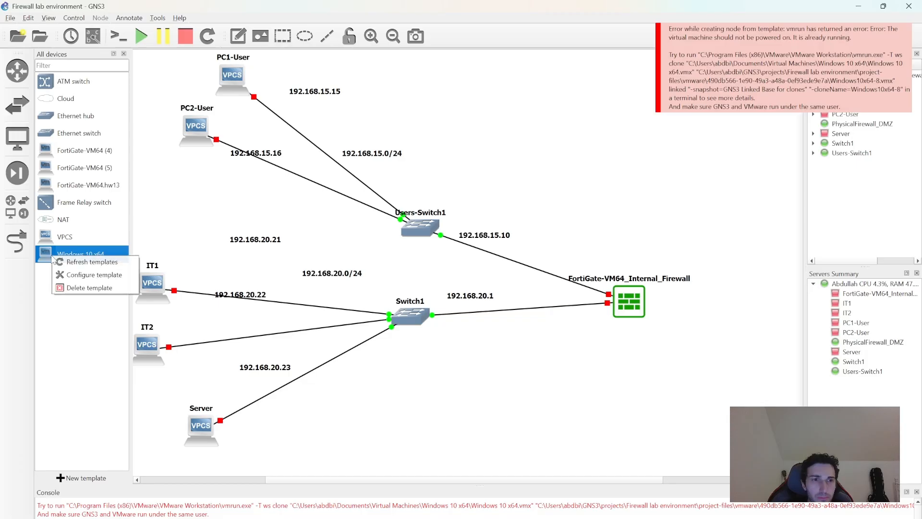
pyautogui.click(94, 274)
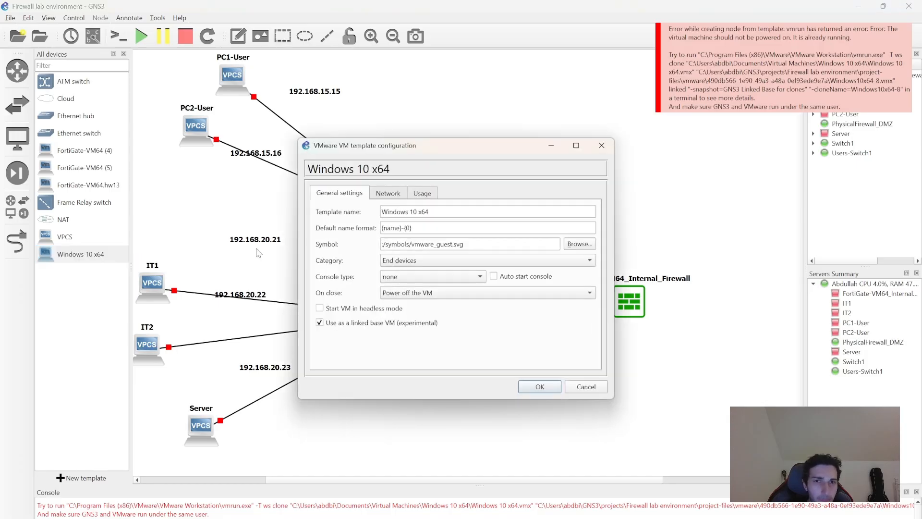
pyautogui.click(319, 323)
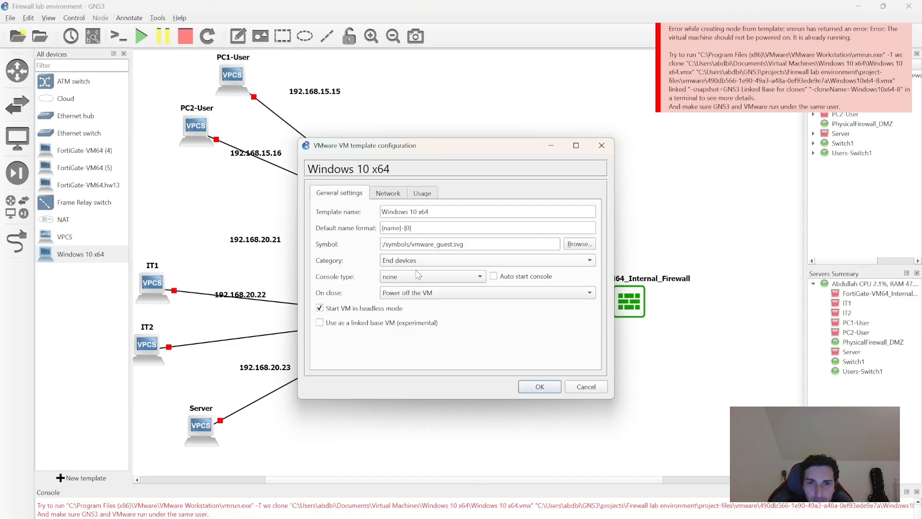
pyautogui.click(429, 294)
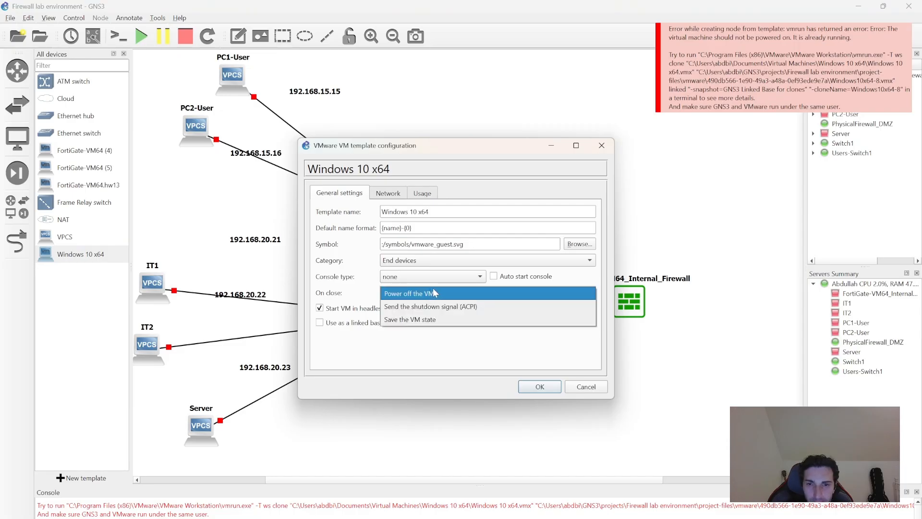
pyautogui.click(433, 295)
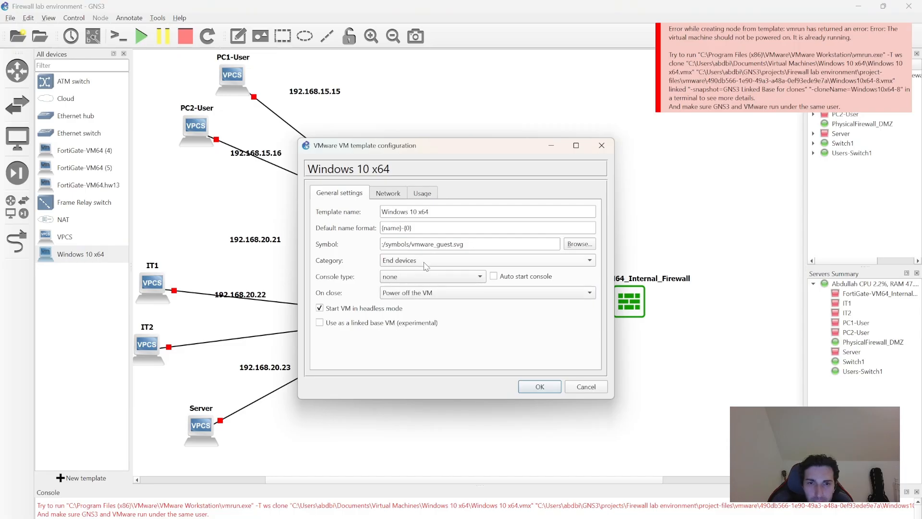
# Step: Examine the template's network and usage settings and the adapter types available for Adapter 0, leaving them as they are
pyautogui.click(397, 197)
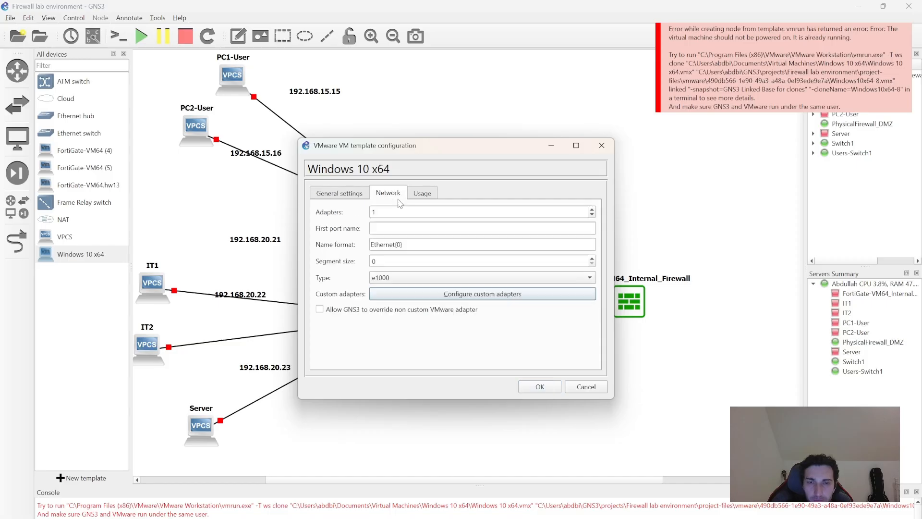
pyautogui.click(422, 193)
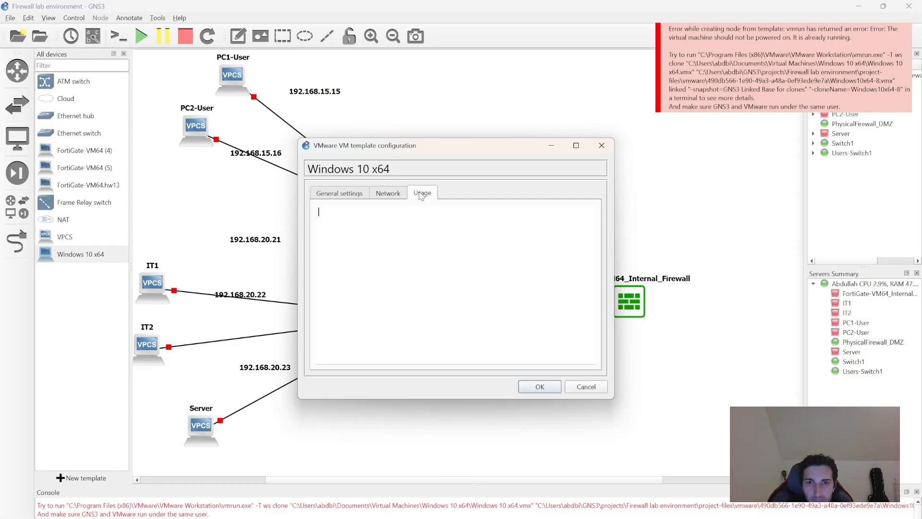
pyautogui.click(399, 195)
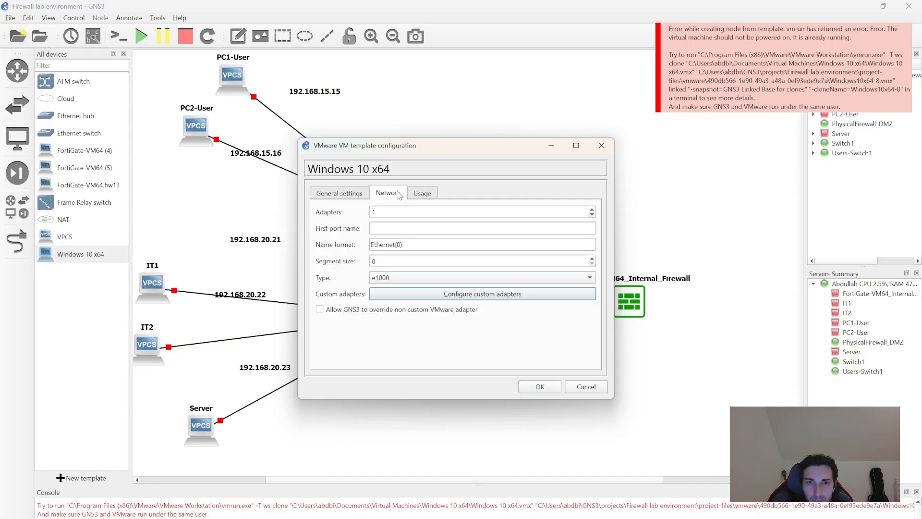
pyautogui.click(433, 294)
pyautogui.click(521, 380)
pyautogui.click(534, 297)
pyautogui.click(504, 173)
pyautogui.click(504, 175)
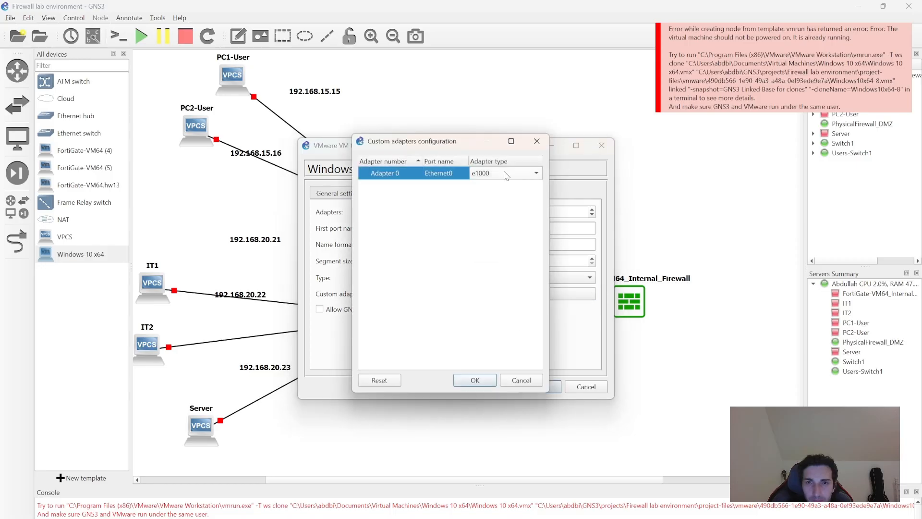
pyautogui.click(506, 175)
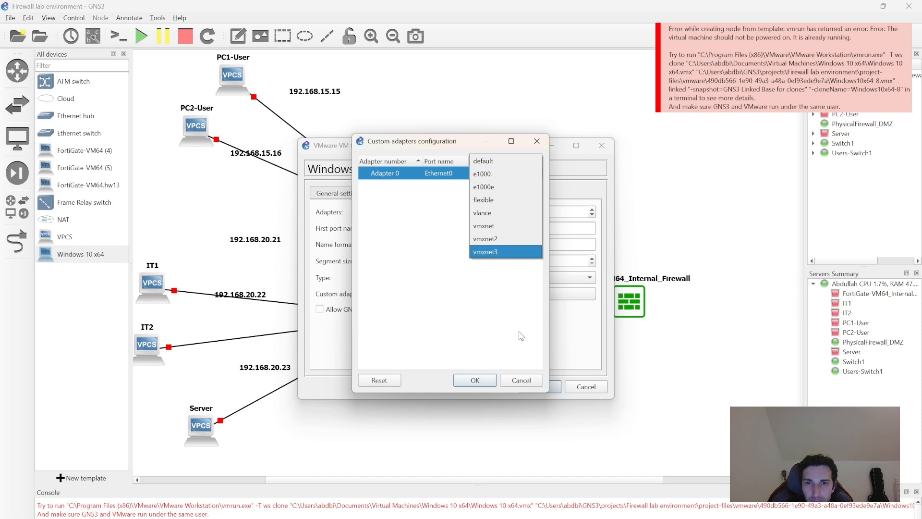
pyautogui.click(521, 382)
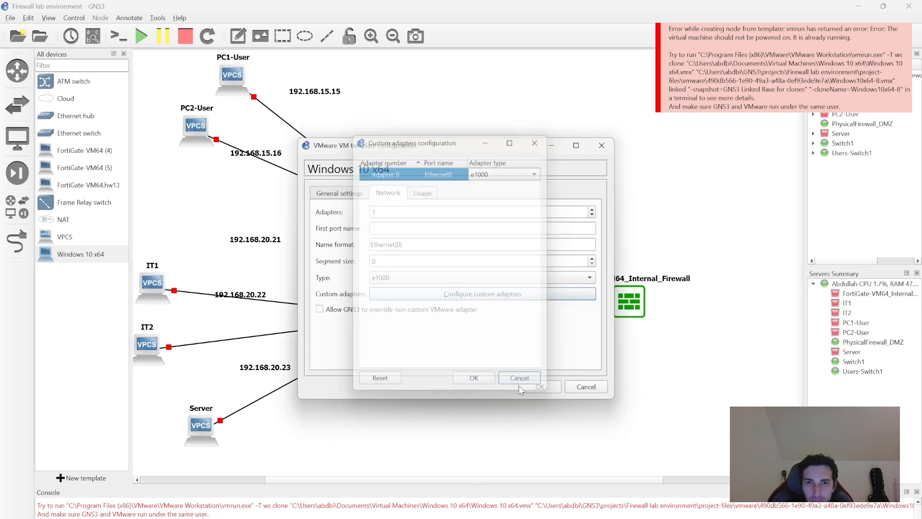
# Step: Set the Windows 10 x64 template's console type to telnet and save the template configuration
pyautogui.click(338, 194)
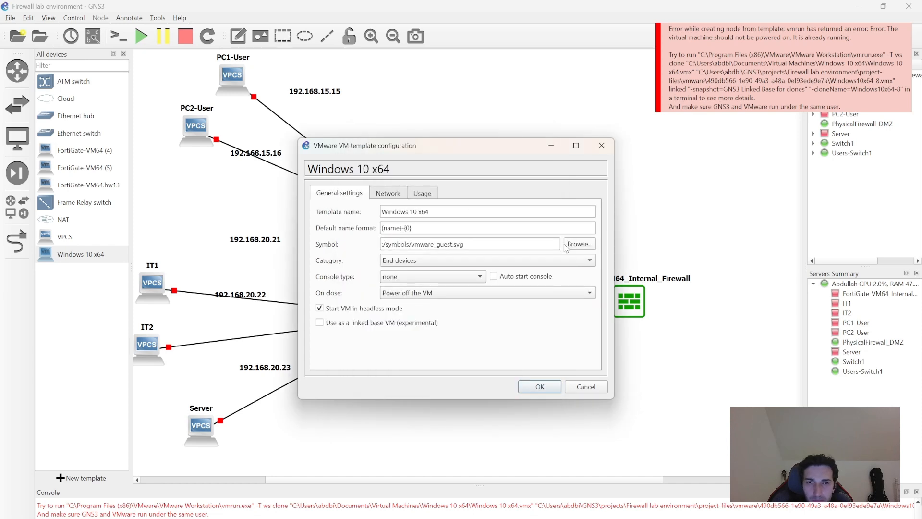
pyautogui.click(435, 261)
pyautogui.click(437, 262)
pyautogui.click(469, 277)
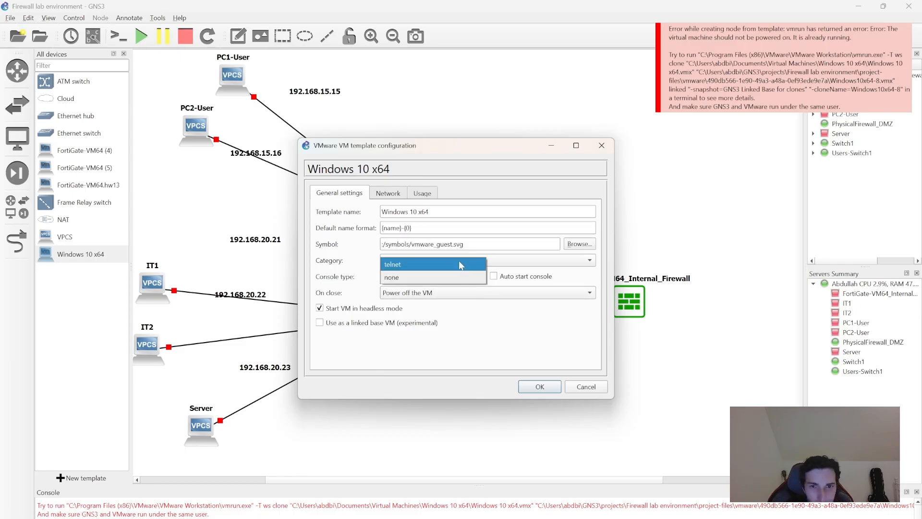
pyautogui.click(461, 266)
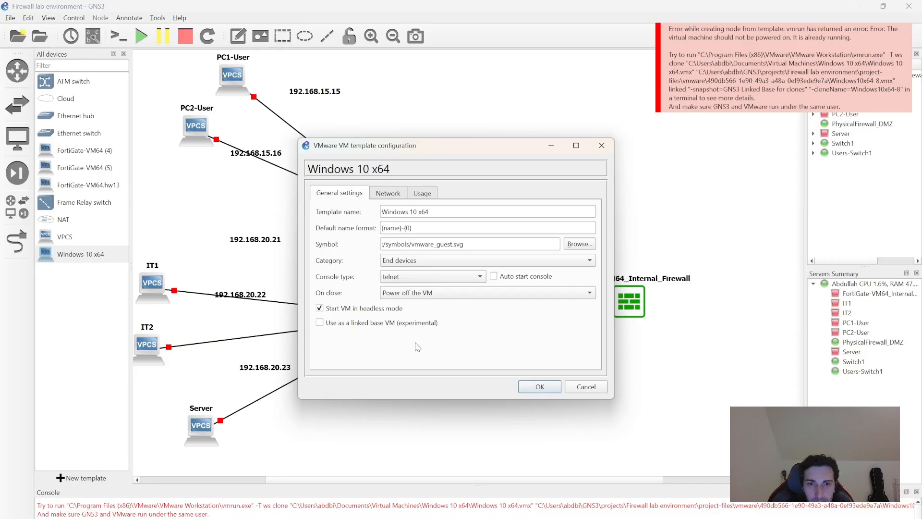
pyautogui.click(552, 390)
# Step: Place a Windows 10 x64 node in the topology and rearrange IT1, IT2 and Server so it sits between IT2 and Server
pyautogui.moveTo(80, 253); pyautogui.dragTo(320, 412)
pyautogui.moveTo(145, 286); pyautogui.dragTo(151, 213)
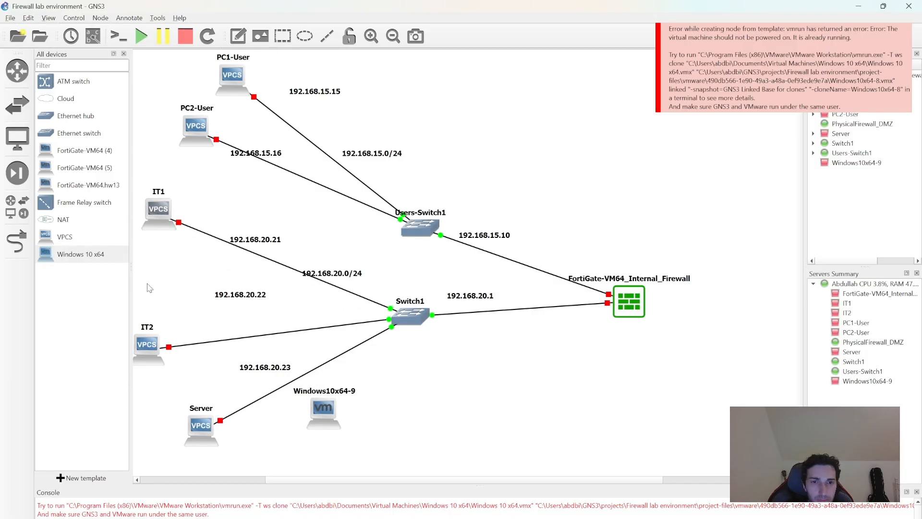
pyautogui.moveTo(143, 349); pyautogui.dragTo(145, 266)
pyautogui.moveTo(187, 436); pyautogui.dragTo(157, 435)
pyautogui.moveTo(329, 429); pyautogui.dragTo(168, 349)
# Step: Start the new Windows 10 node, check the Windows 10 x64 VM booting in VMware Workstation, and return to GNS3
pyautogui.rightClick(168, 349)
pyautogui.click(189, 377)
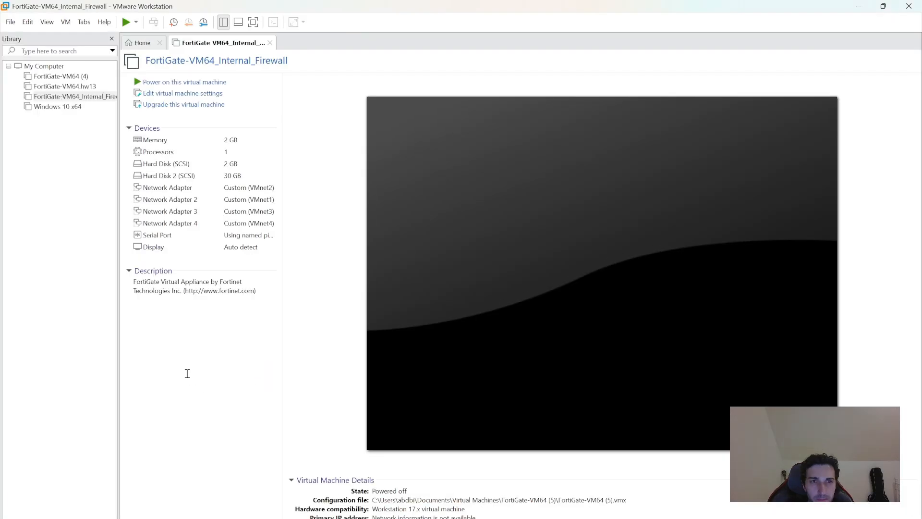
pyautogui.click(72, 107)
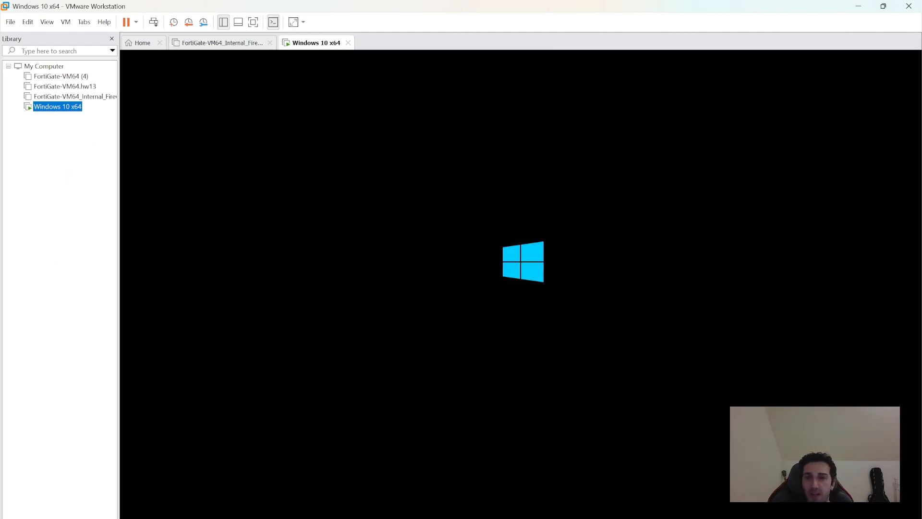
pyautogui.moveTo(630, 518)
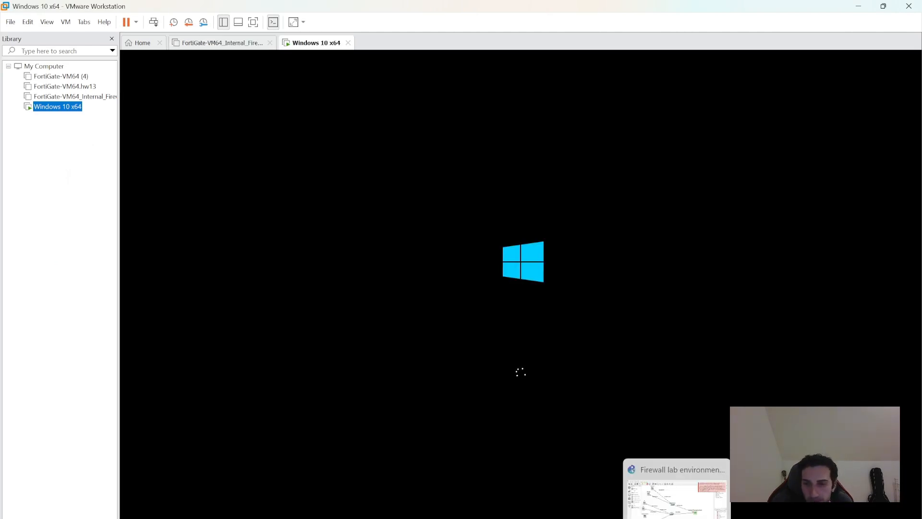
pyautogui.moveTo(582, 518)
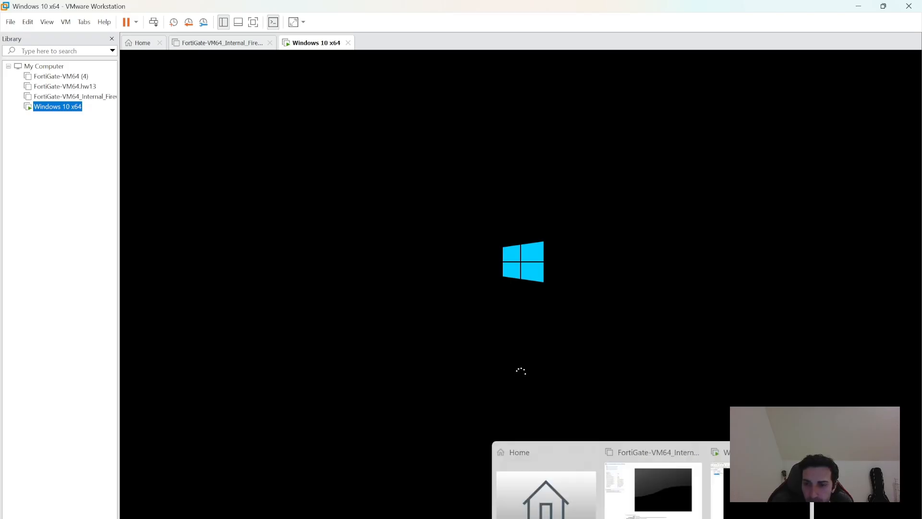
pyautogui.click(677, 497)
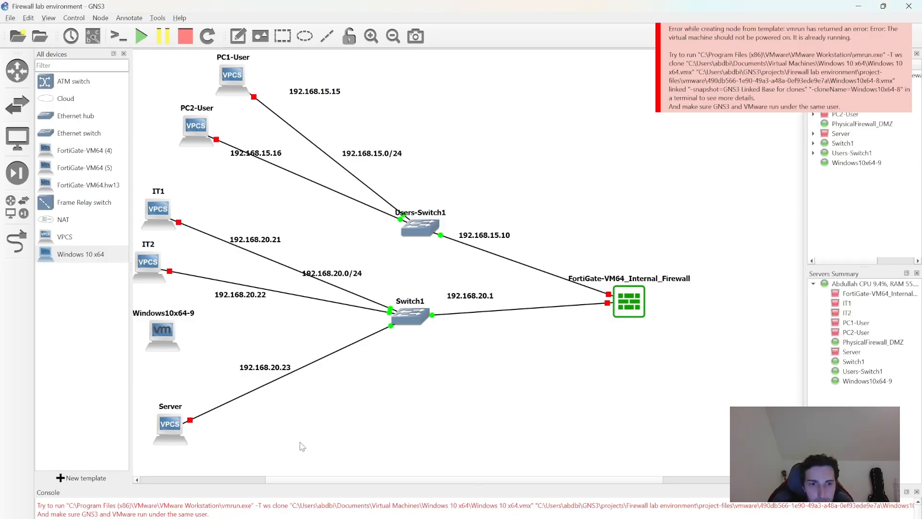
# Step: Move the Windows 10 node slightly down and link its Ethernet0 port to Ethernet4 on Switch1
pyautogui.moveTo(162, 337); pyautogui.dragTo(170, 350)
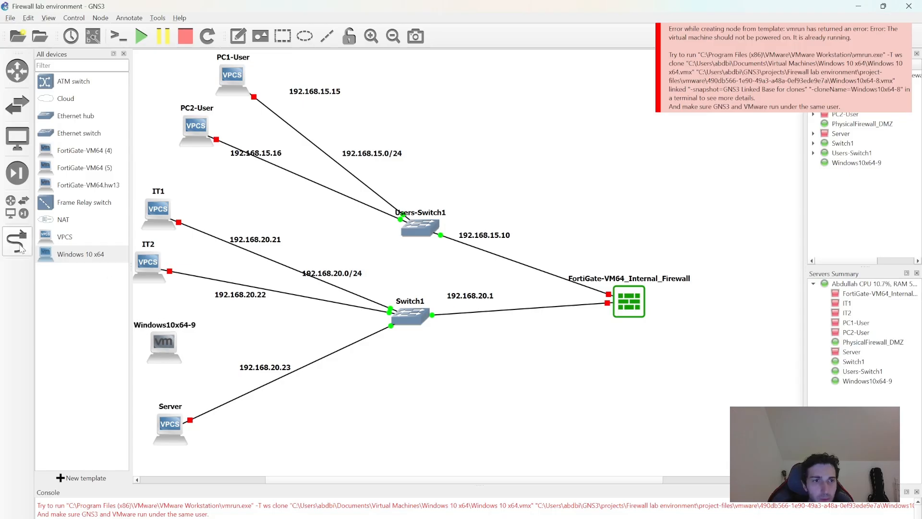
pyautogui.click(19, 245)
pyautogui.click(169, 354)
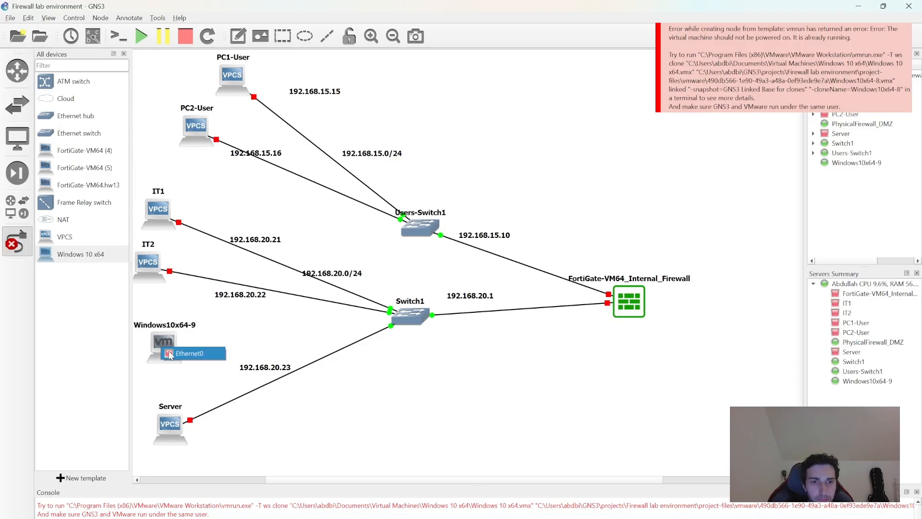
pyautogui.click(169, 354)
pyautogui.click(408, 318)
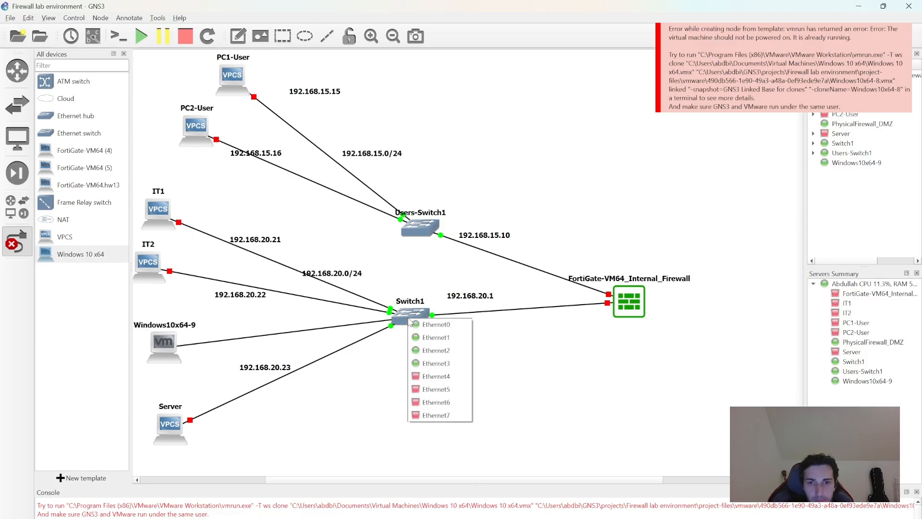
pyautogui.click(435, 378)
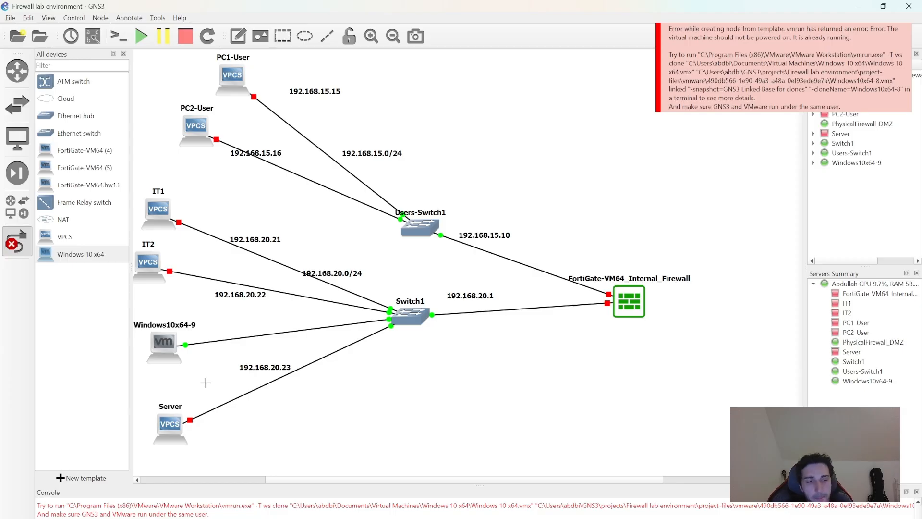
pyautogui.press('Escape')
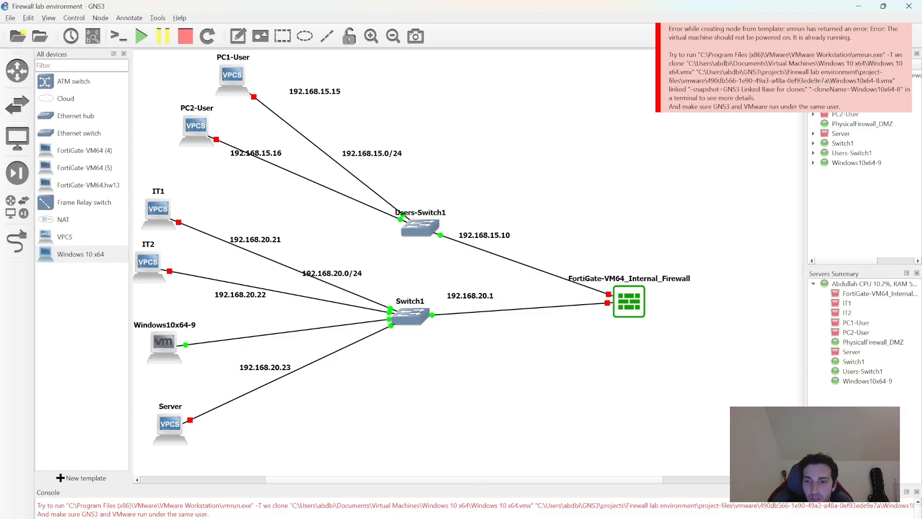
# Step: Switch to VMware Workstation and open the status of the Windows 10 VM's Ethernet adapter from its network settings
pyautogui.moveTo(654, 518)
pyautogui.click(757, 502)
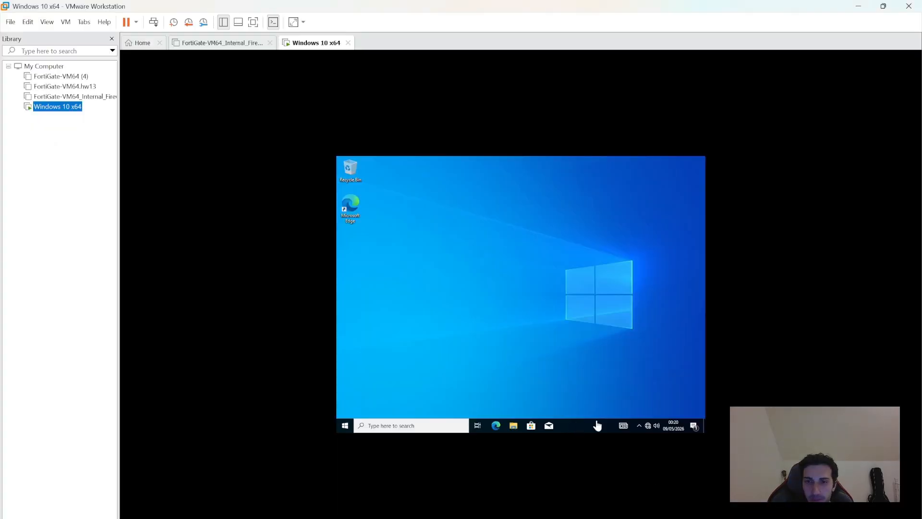
pyautogui.click(648, 426)
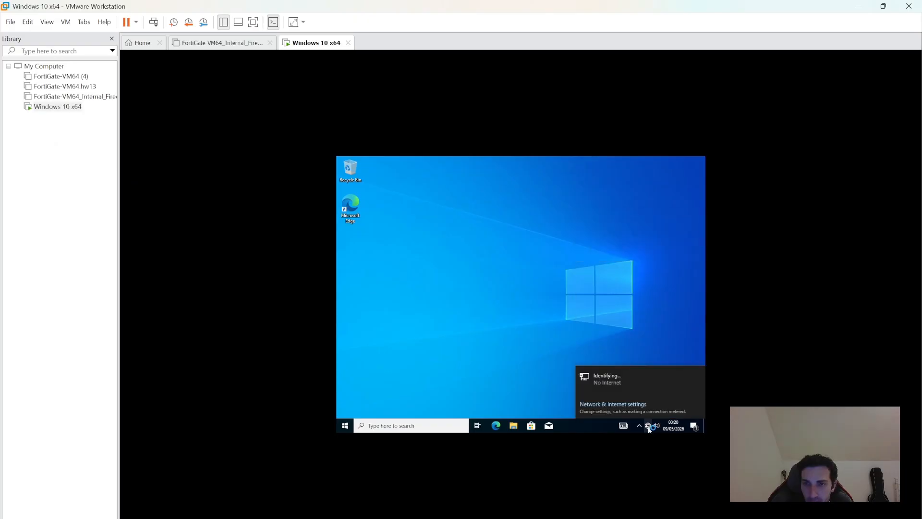
pyautogui.click(613, 406)
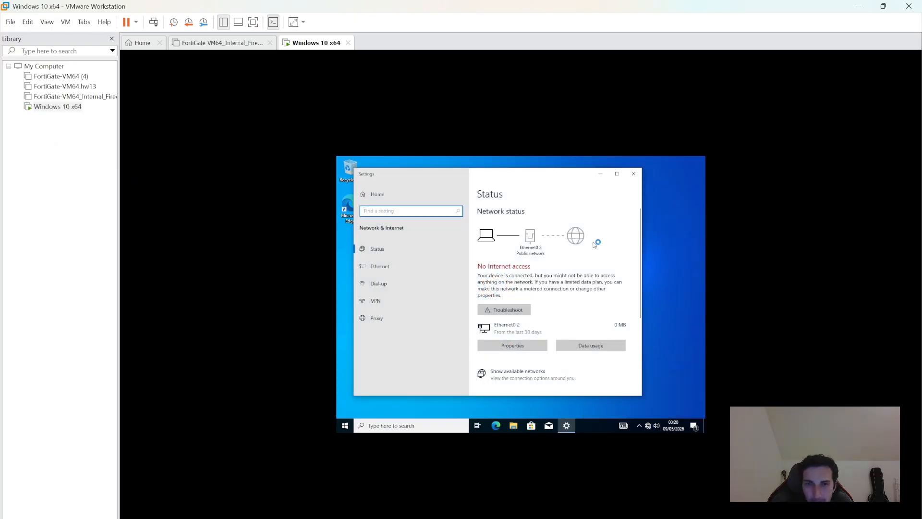
pyautogui.click(380, 267)
pyautogui.click(499, 264)
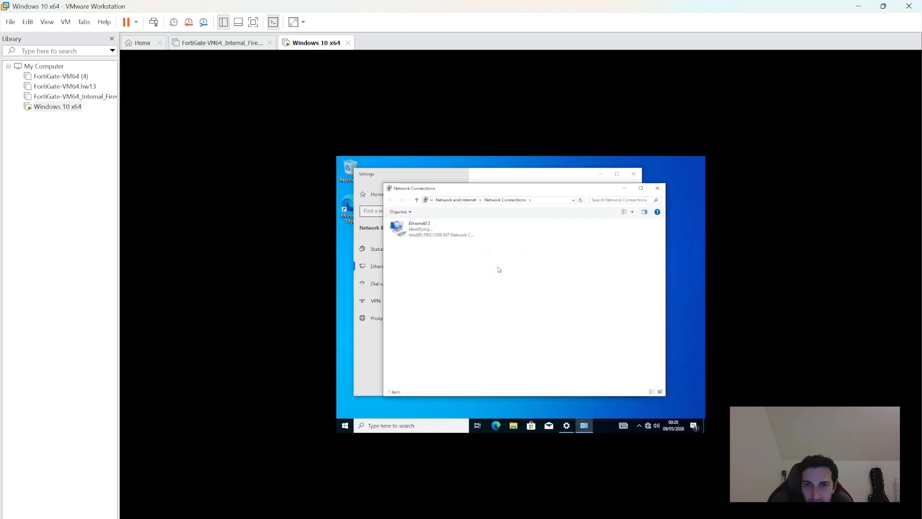
pyautogui.doubleClick(408, 235)
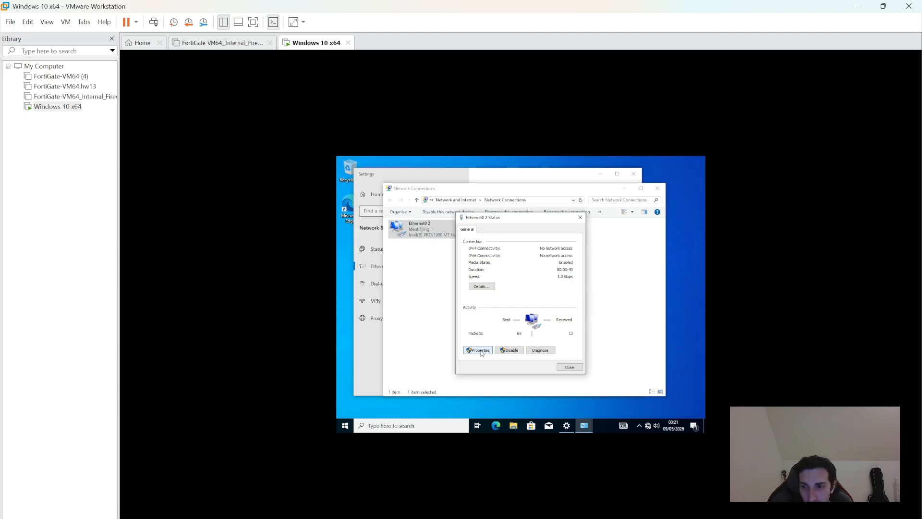
# Step: Open a Command Prompt in the Windows 10 VM and run ipconfig to check its IP configuration
pyautogui.click(431, 426)
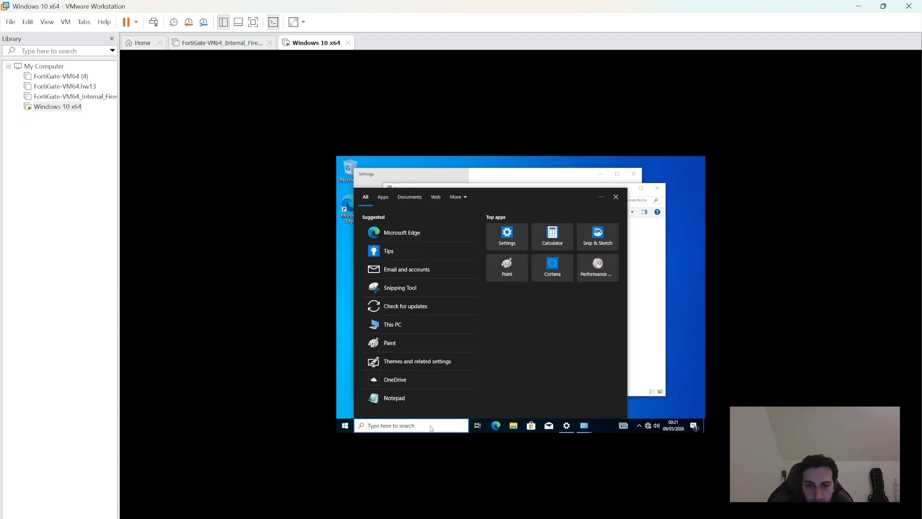
pyautogui.write('cmd')
pyautogui.click(447, 229)
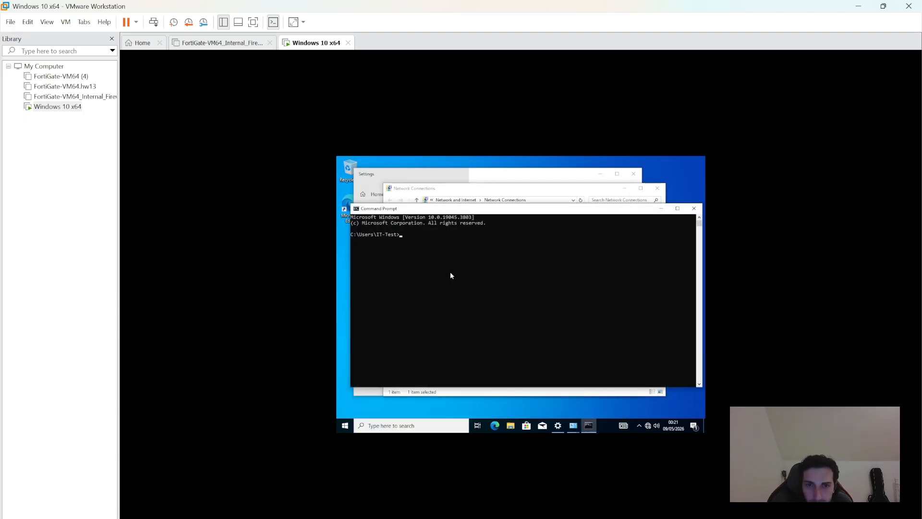
pyautogui.write('ipconfig')
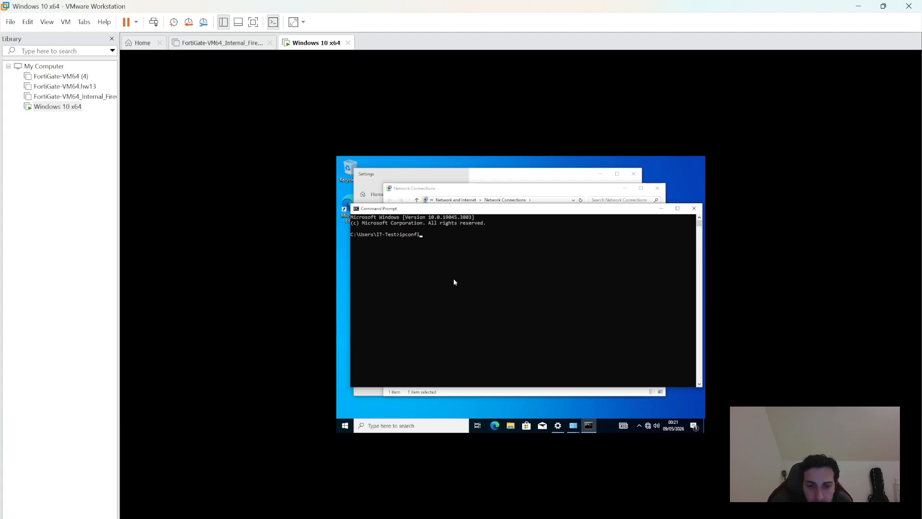
pyautogui.press('Return')
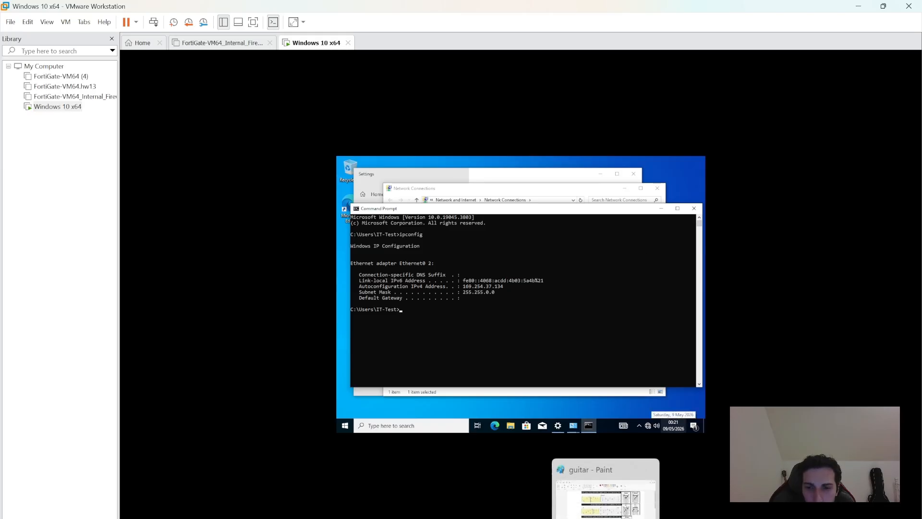
# Step: Open the Virtual Network Editor on the host, examine the VMnet3 settings, and close the editor
pyautogui.press('super')
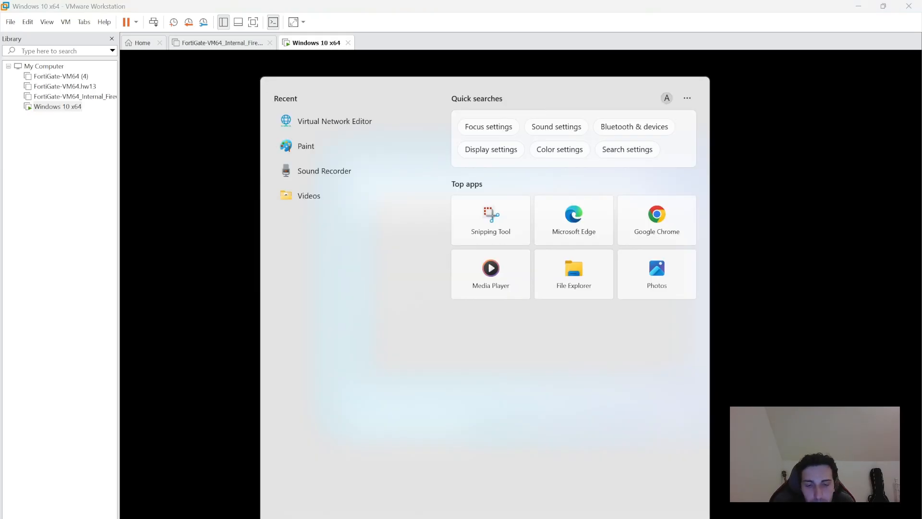
pyautogui.write('vm')
pyautogui.press('Return')
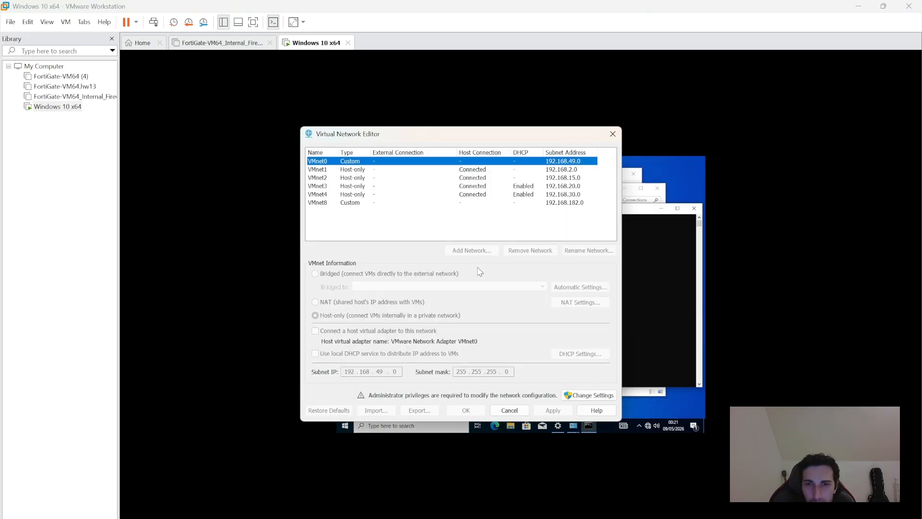
pyautogui.click(329, 187)
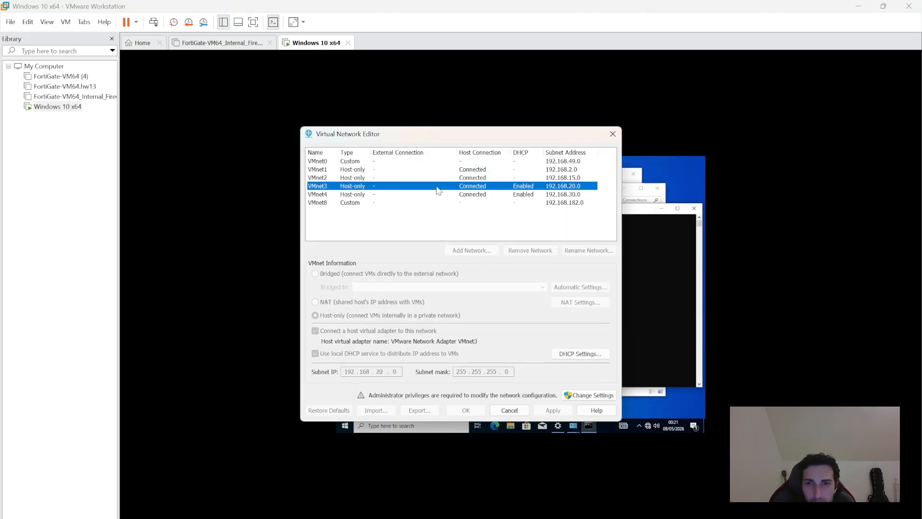
pyautogui.click(611, 133)
# Step: Switch to GNS3, add the note 192.168.20.25 and position it beside the link between the Windows 10 node and Switch1
pyautogui.hotkey('alt', 'Tab')
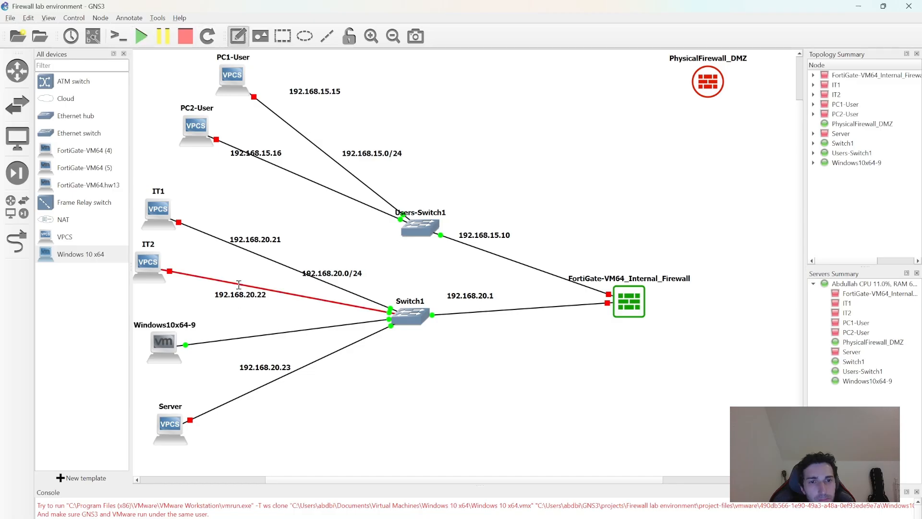
pyautogui.click(237, 339)
pyautogui.write('192')
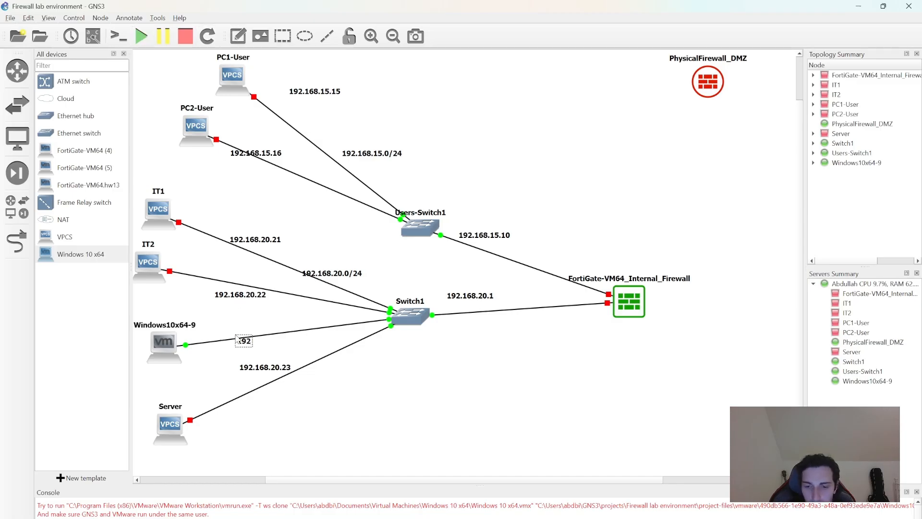
pyautogui.write('.168.20.25')
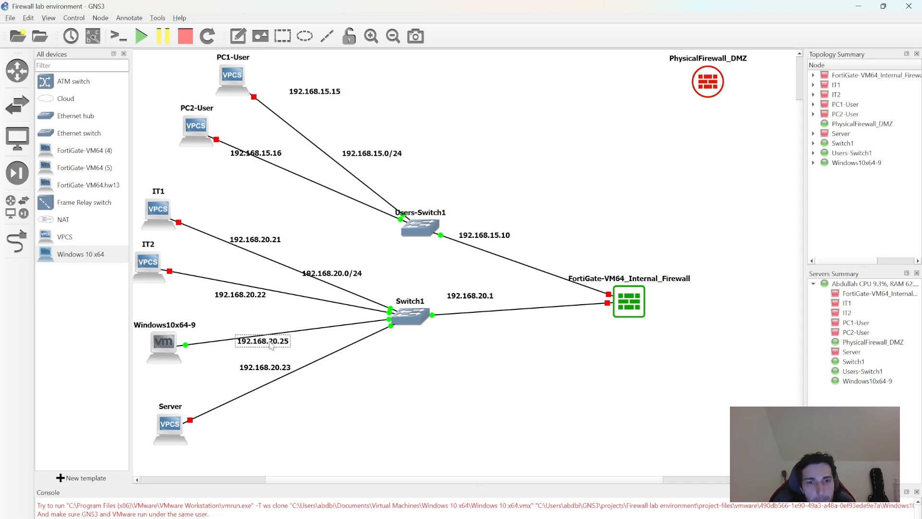
pyautogui.moveTo(262, 342); pyautogui.dragTo(249, 330)
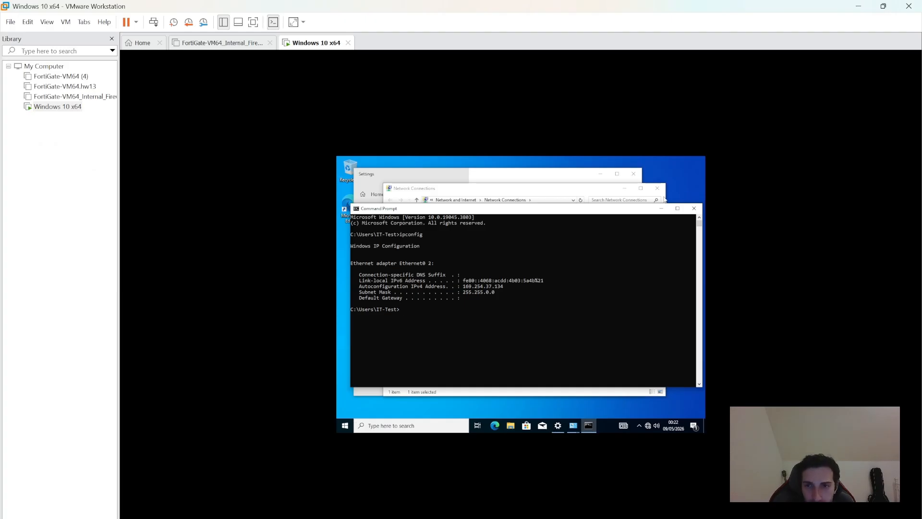
# Step: Close the Command Prompt and set the Windows 10 VM's Ethernet adapter to static IPv4 address 192.168.20.25 with subnet mask 255.255.255.0
pyautogui.click(694, 208)
pyautogui.click(486, 352)
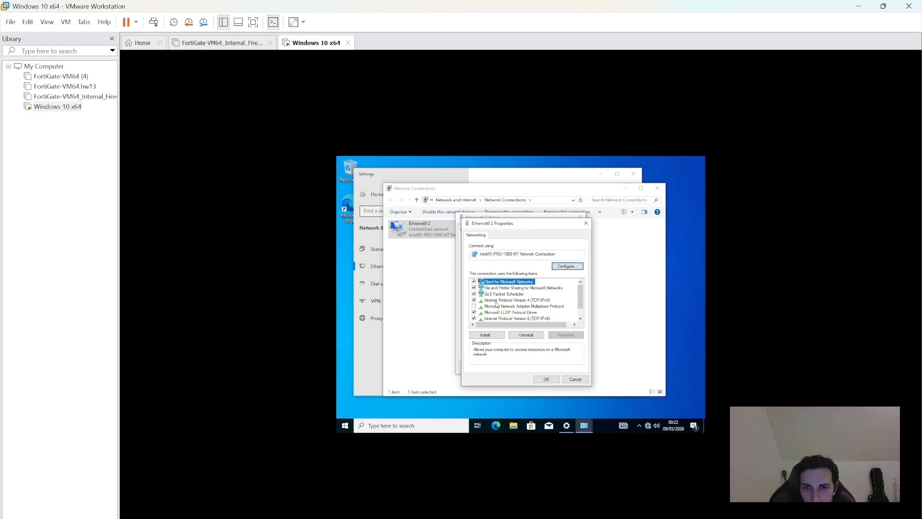
pyautogui.doubleClick(498, 300)
pyautogui.click(600, 403)
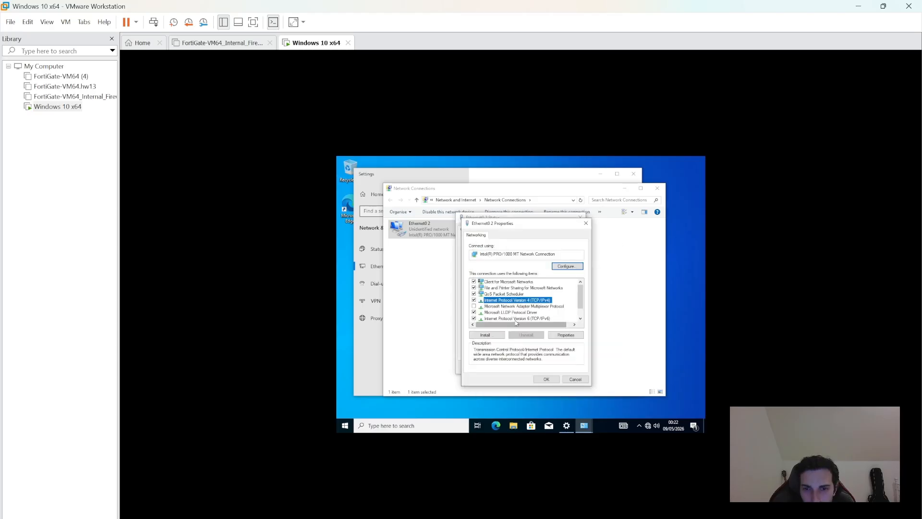
pyautogui.doubleClick(510, 300)
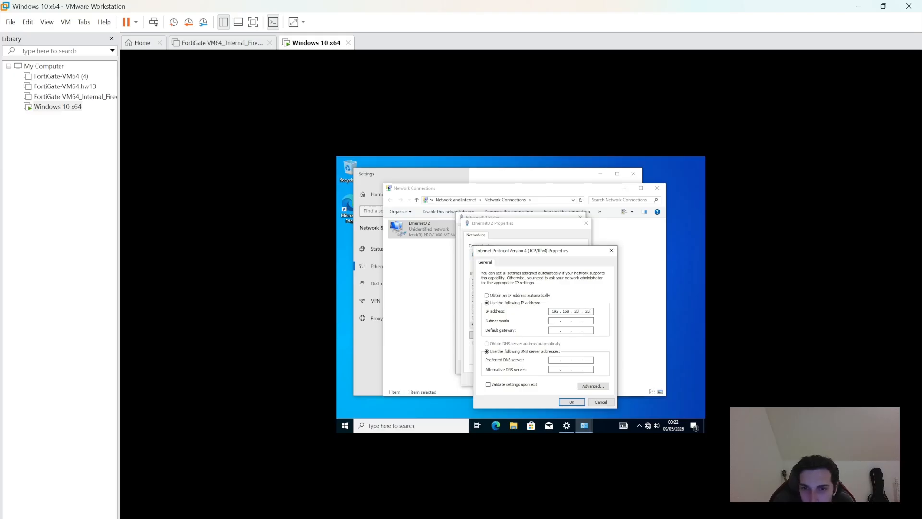
pyautogui.click(552, 320)
# Step: Check the firewall's address in GNS3, set the Windows 10 VM's default gateway to 192.168.20.1, and apply and close the adapter dialogs
pyautogui.hotkey('alt', 'Tab')
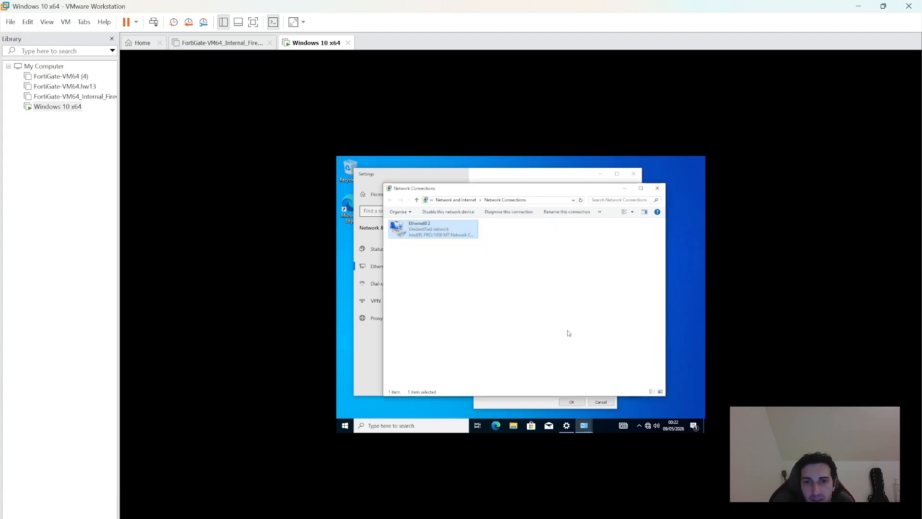
pyautogui.hotkey('alt', 'Tab')
pyautogui.press('super+d')
pyautogui.press('super+d')
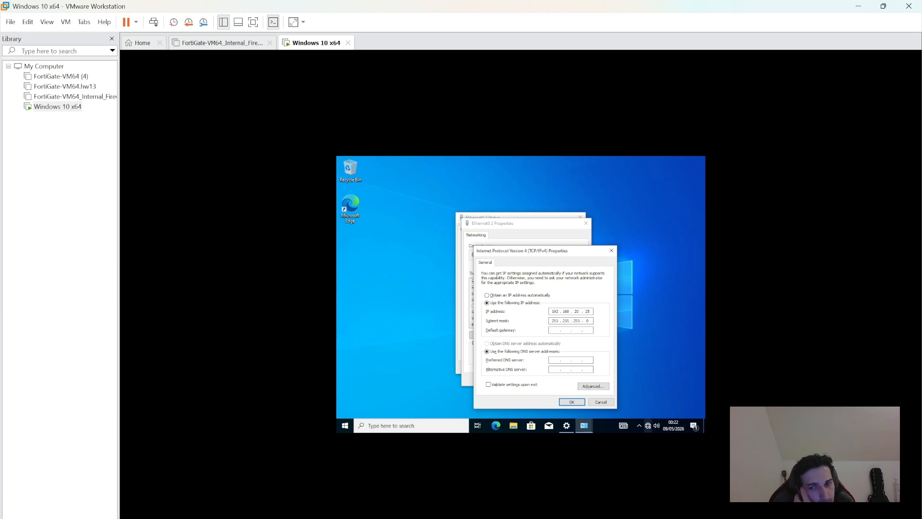
pyautogui.moveTo(581, 518)
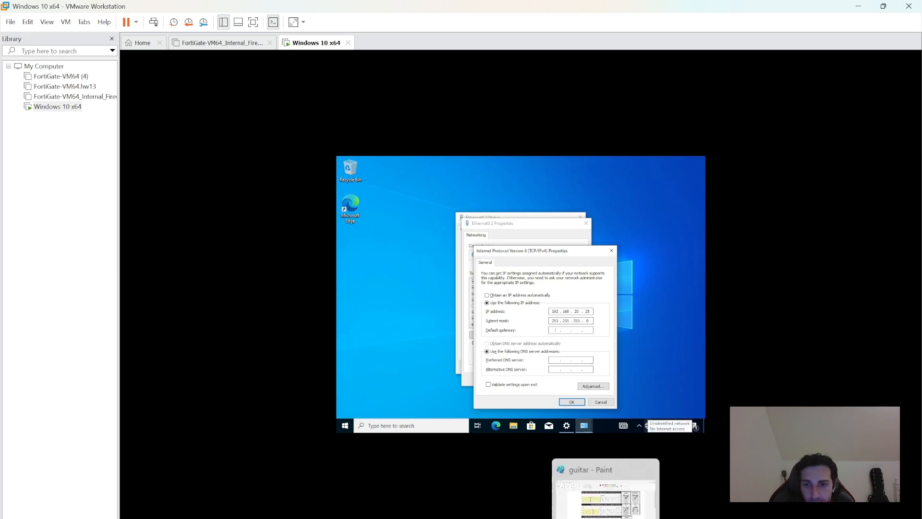
pyautogui.click(636, 517)
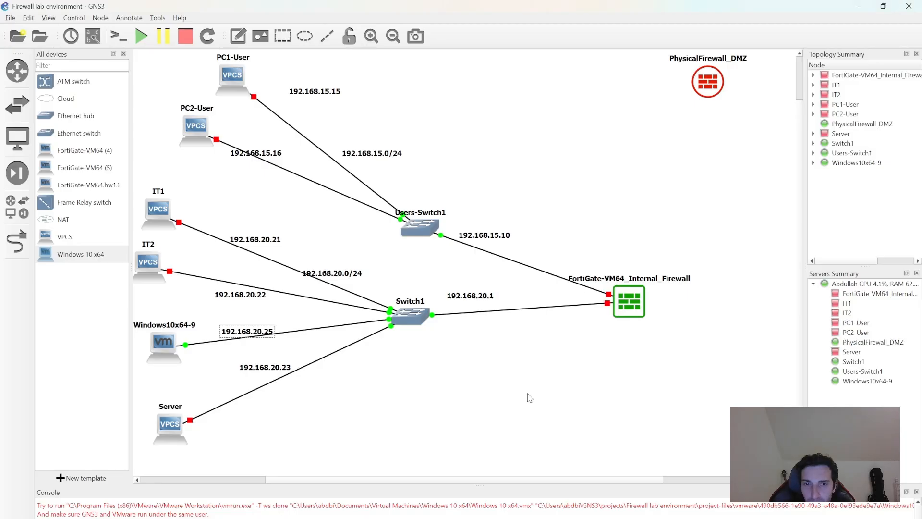
pyautogui.doubleClick(458, 299)
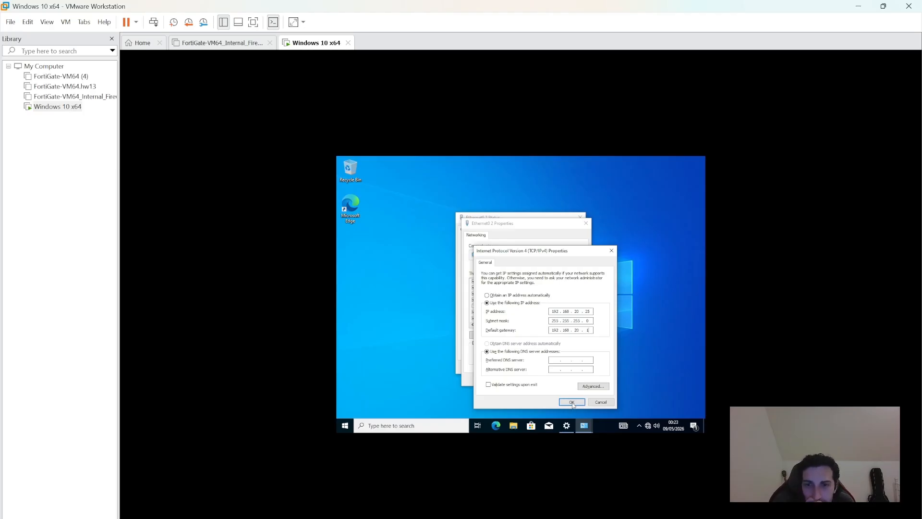
pyautogui.click(572, 402)
pyautogui.click(551, 378)
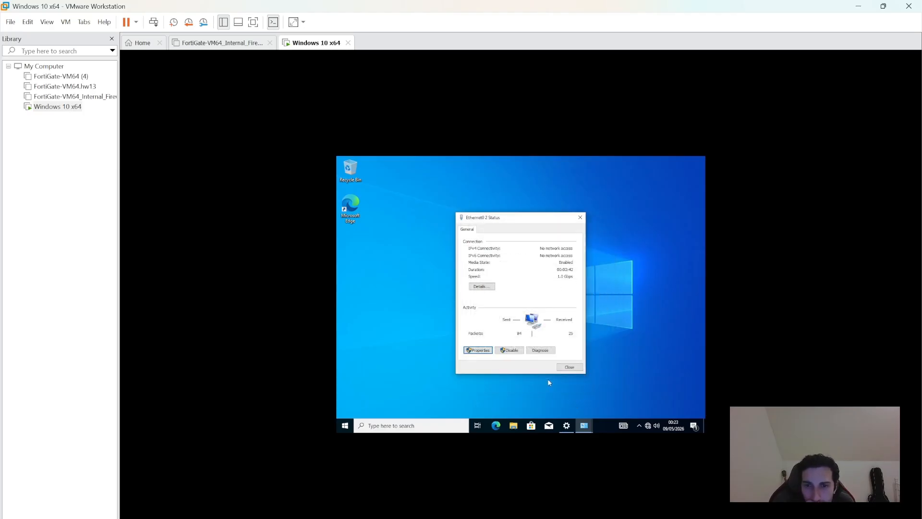
pyautogui.click(569, 368)
# Step: Open a Command Prompt in the Windows 10 VM and ping the gateway at 192.168.20.1
pyautogui.click(422, 429)
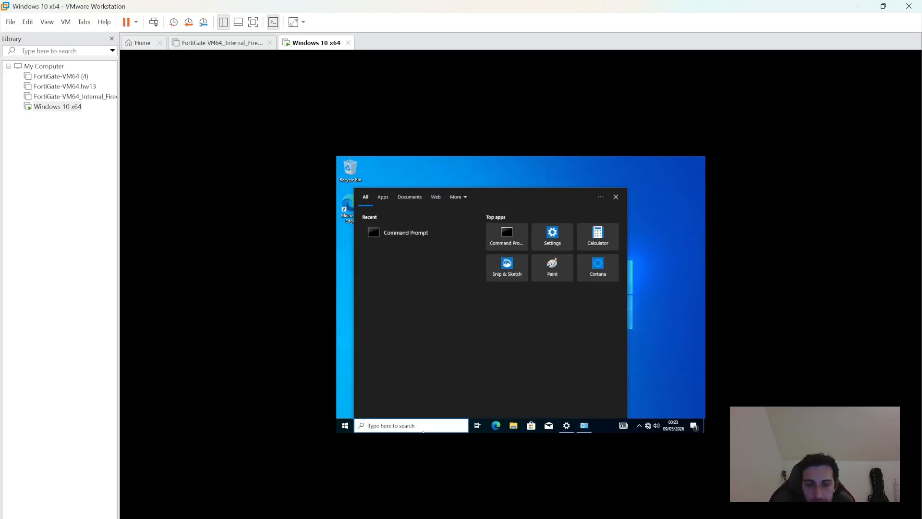
pyautogui.write('cmd')
pyautogui.press('Return')
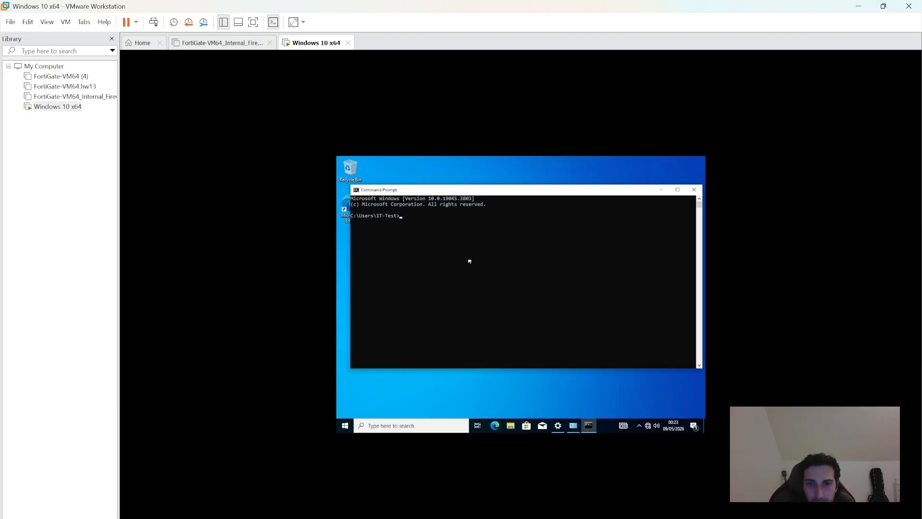
pyautogui.write('ping 192.168.20.1')
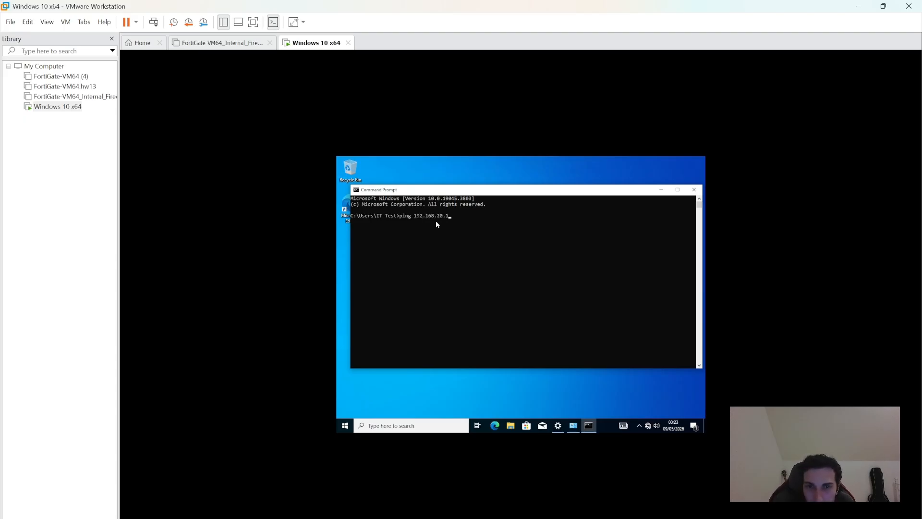
pyautogui.press('Return')
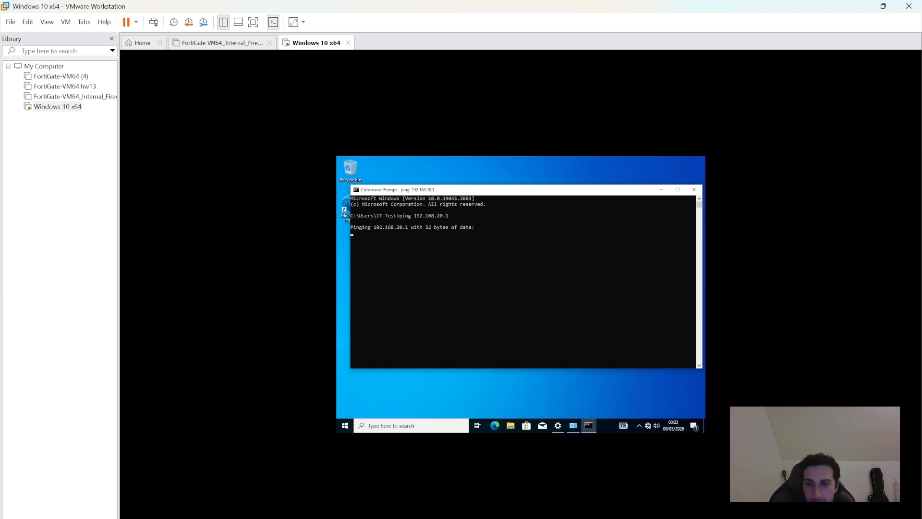
# Step: Switch to GNS3, examine the port connections of Switch1, and return to the Windows 10 VM
pyautogui.moveTo(582, 518)
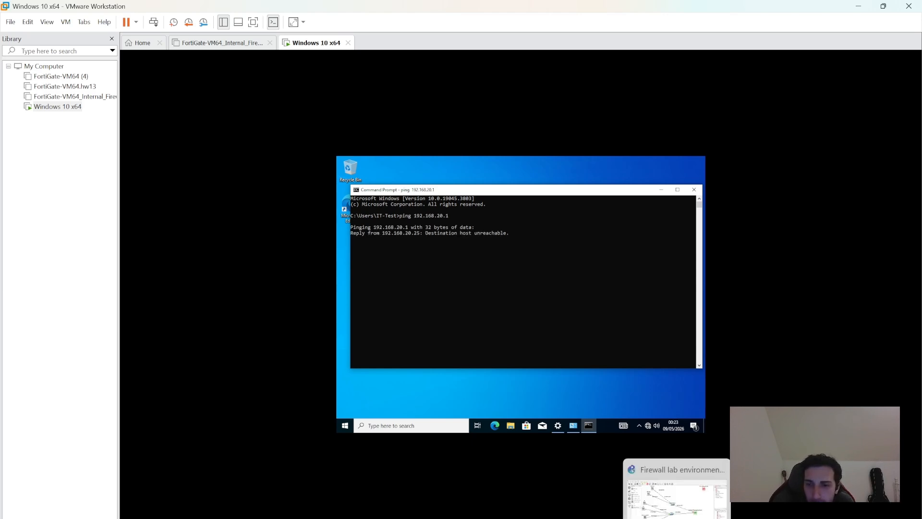
pyautogui.click(678, 518)
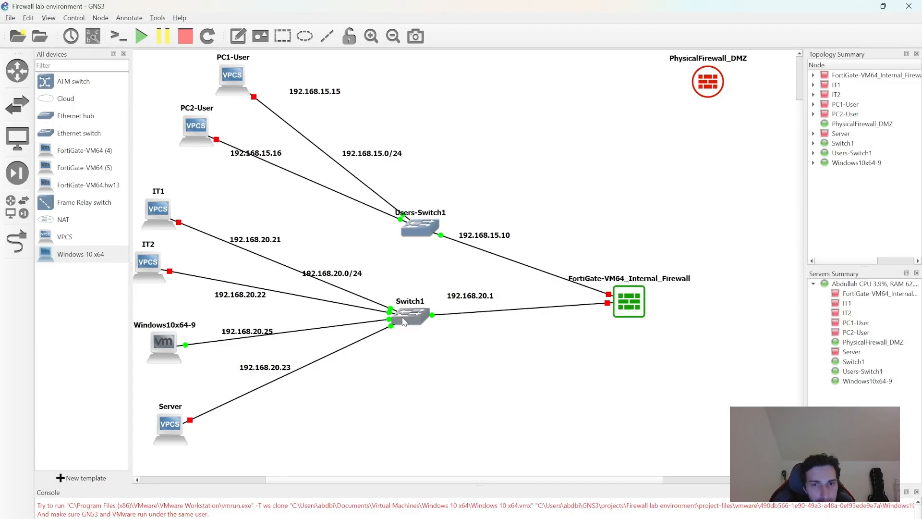
pyautogui.moveTo(403, 321)
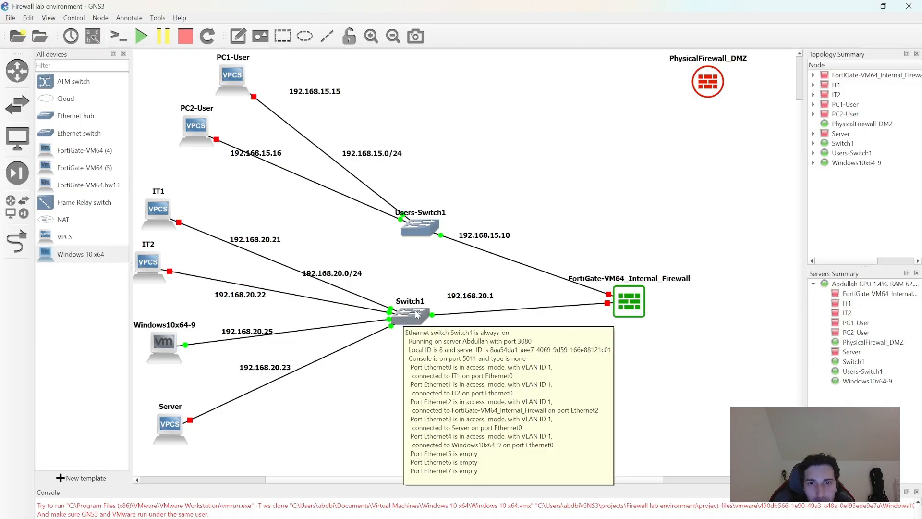
pyautogui.click(663, 518)
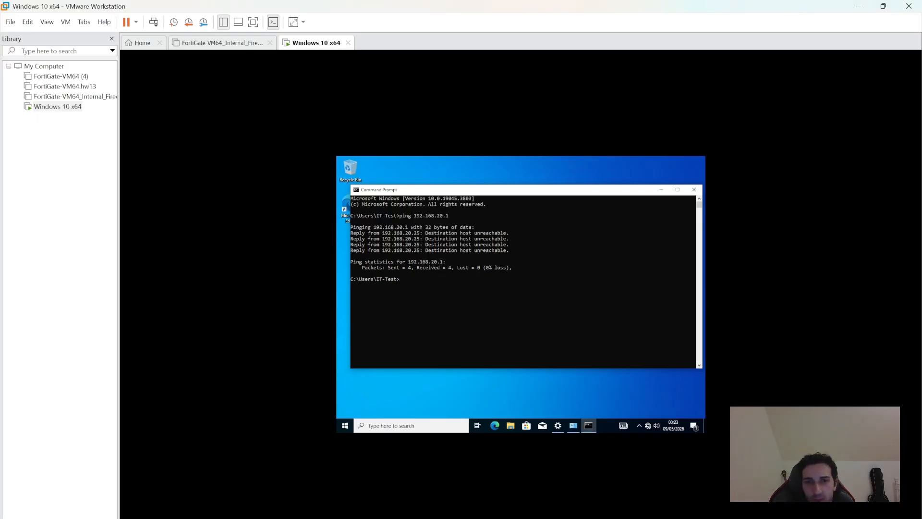
# Step: Switch to GNS3 and start the FortiGate-VM64_Internal_Firewall and IT2 nodes, dismissing VMware's side channel mitigations hint
pyautogui.hotkey('alt', 'Tab')
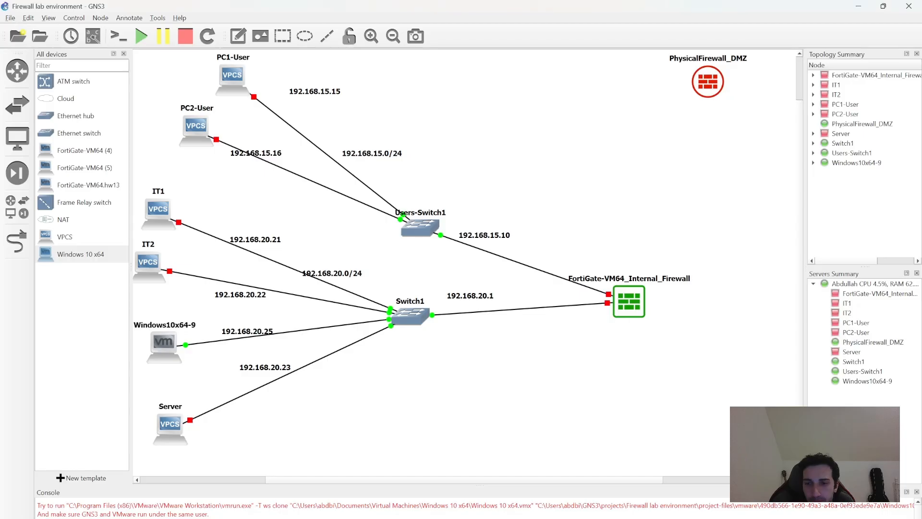
pyautogui.rightClick(634, 310)
pyautogui.click(654, 340)
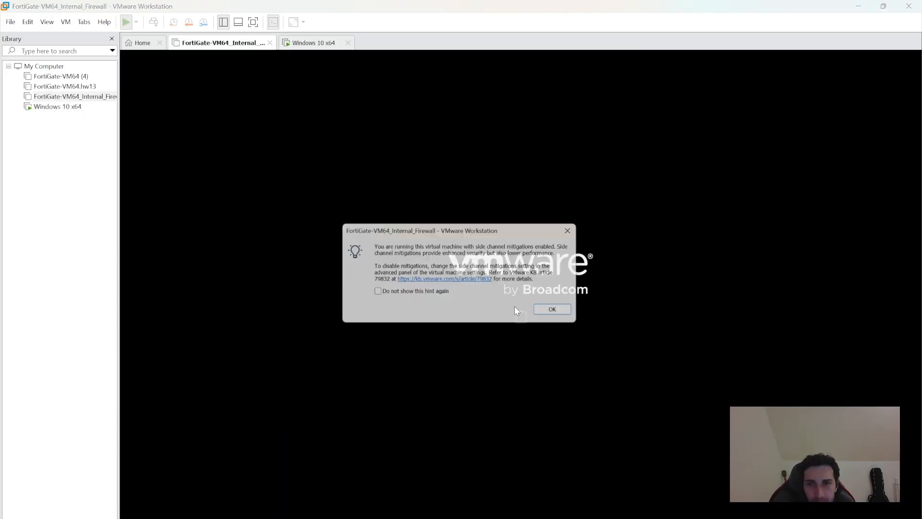
pyautogui.click(565, 311)
pyautogui.click(859, 6)
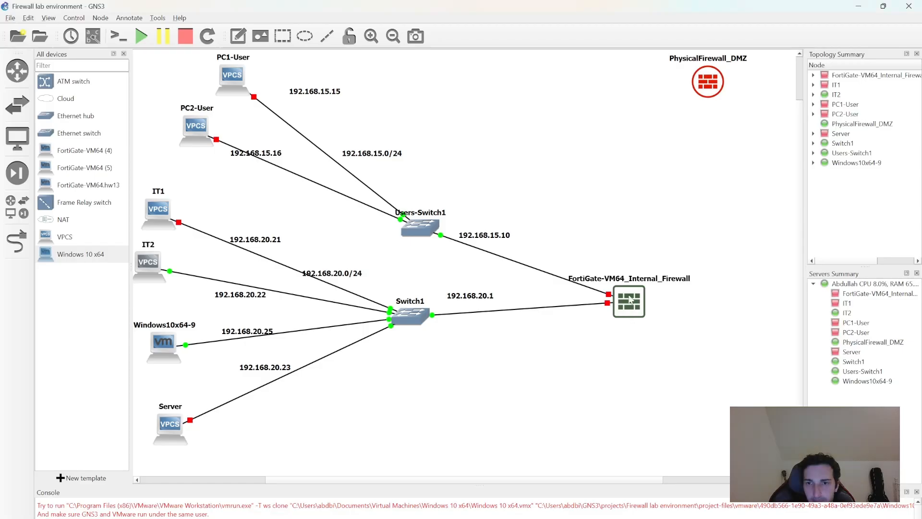
pyautogui.rightClick(633, 303)
pyautogui.click(577, 219)
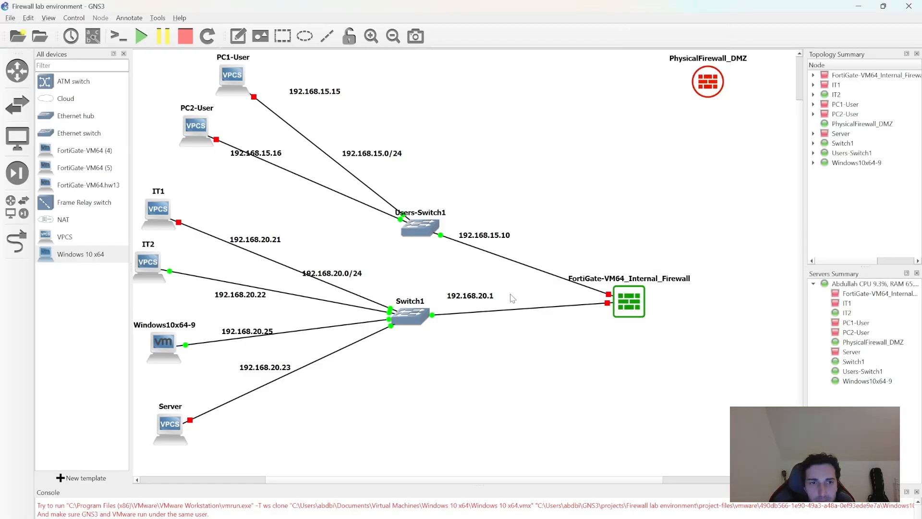
pyautogui.click(350, 41)
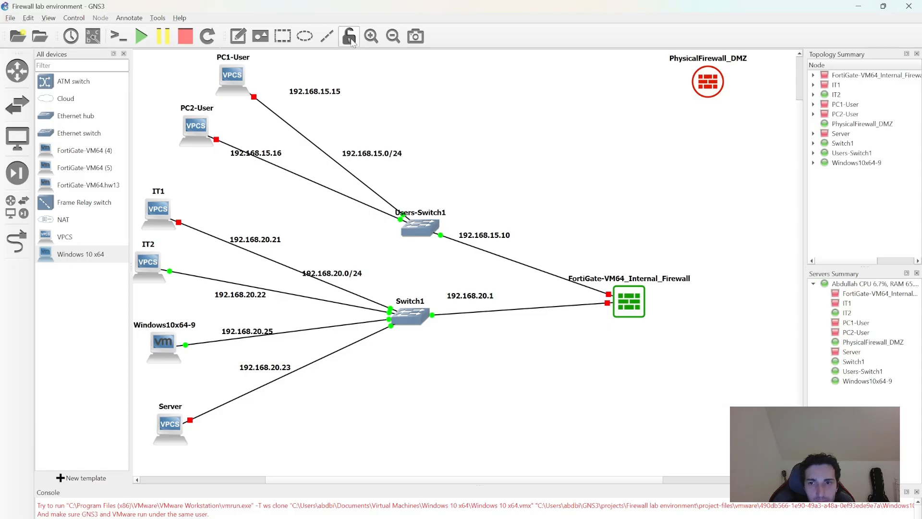
pyautogui.doubleClick(636, 310)
pyautogui.hotkey('alt', 'Tab')
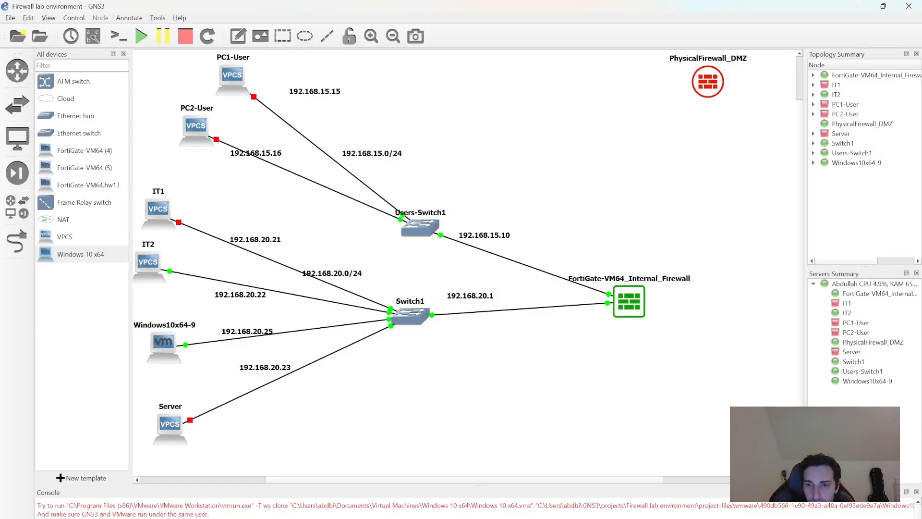
# Step: Return to the Windows 10 VM's Command Prompt in VMware Workstation and repeat the ping to 192.168.20.1
pyautogui.moveTo(652, 517)
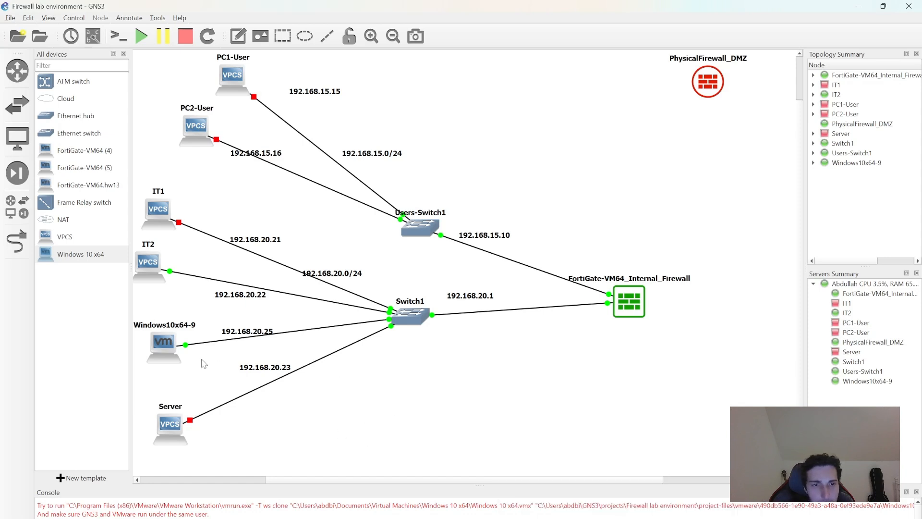
pyautogui.doubleClick(165, 344)
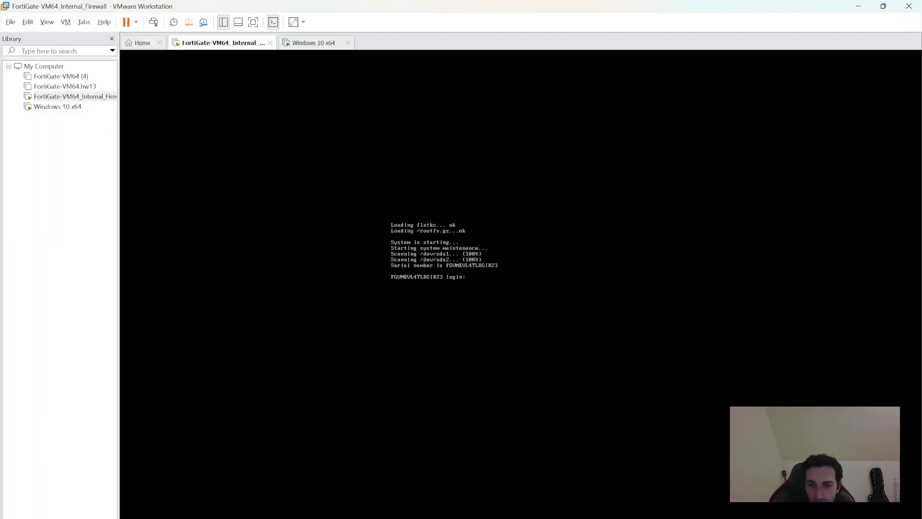
pyautogui.click(55, 107)
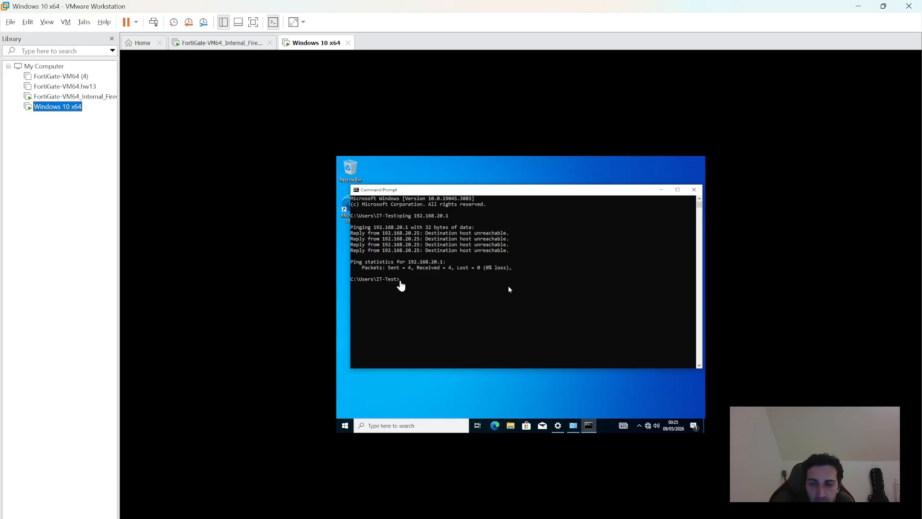
pyautogui.click(447, 327)
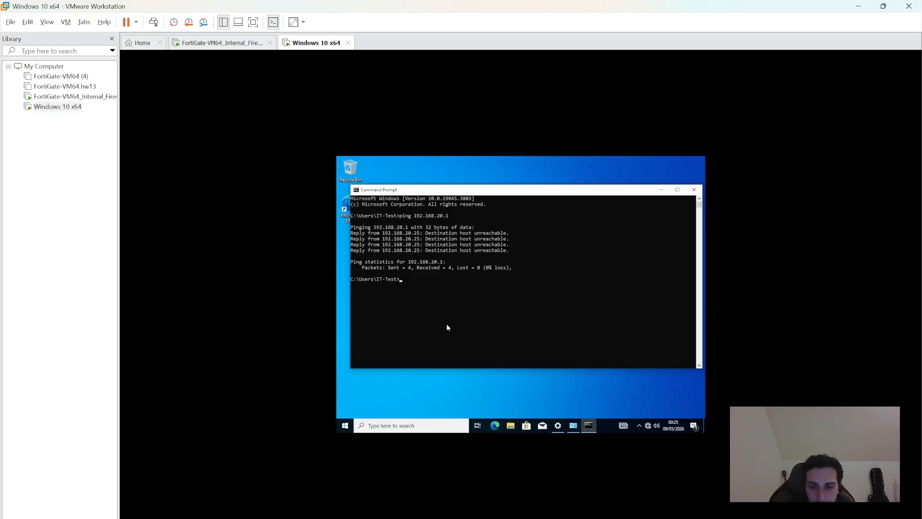
pyautogui.write('ping 192.168')
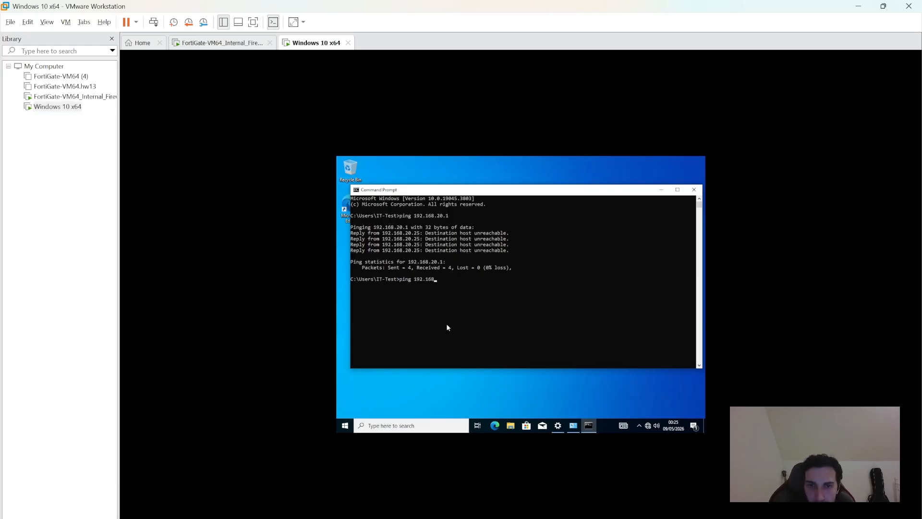
pyautogui.write('.20.1')
pyautogui.press('Return')
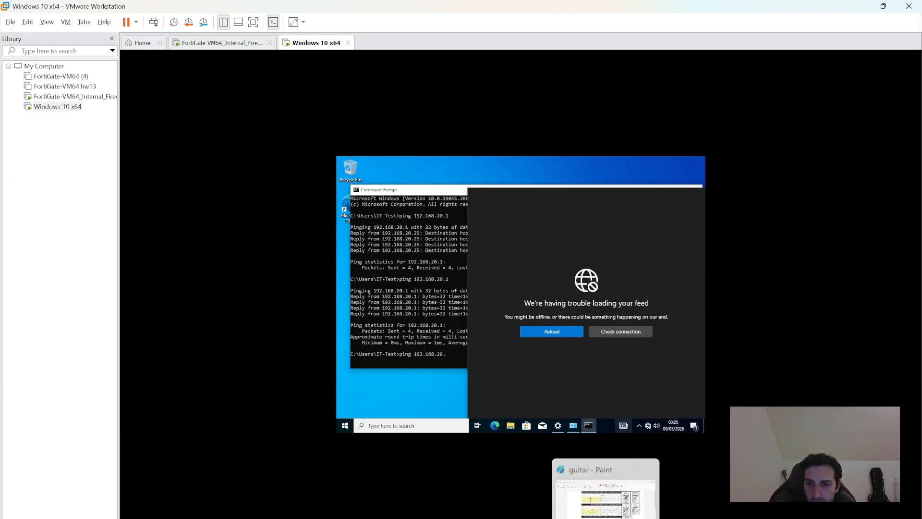
# Step: Check IT2's address in GNS3, ping 192.168.20.22 from the Windows 10 VM, and switch back to GNS3
pyautogui.click(677, 518)
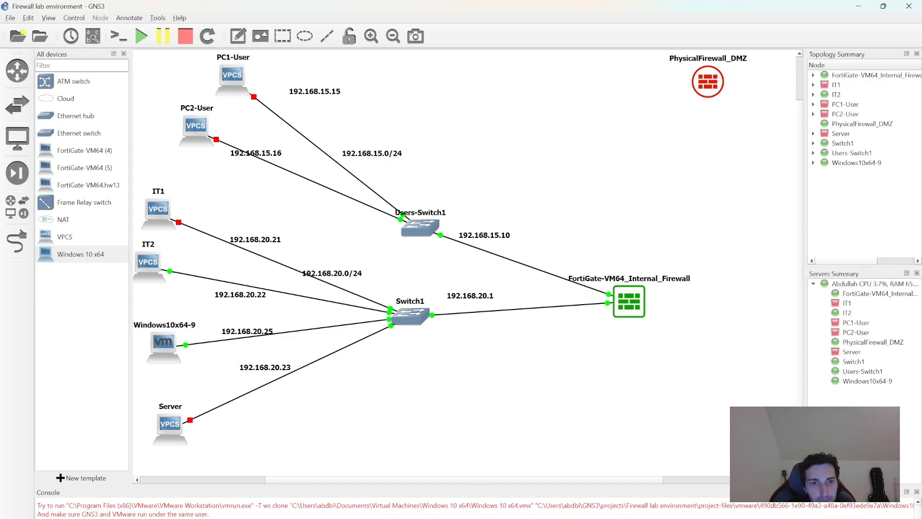
pyautogui.click(677, 518)
pyautogui.click(678, 518)
pyautogui.click(678, 518)
pyautogui.click(441, 354)
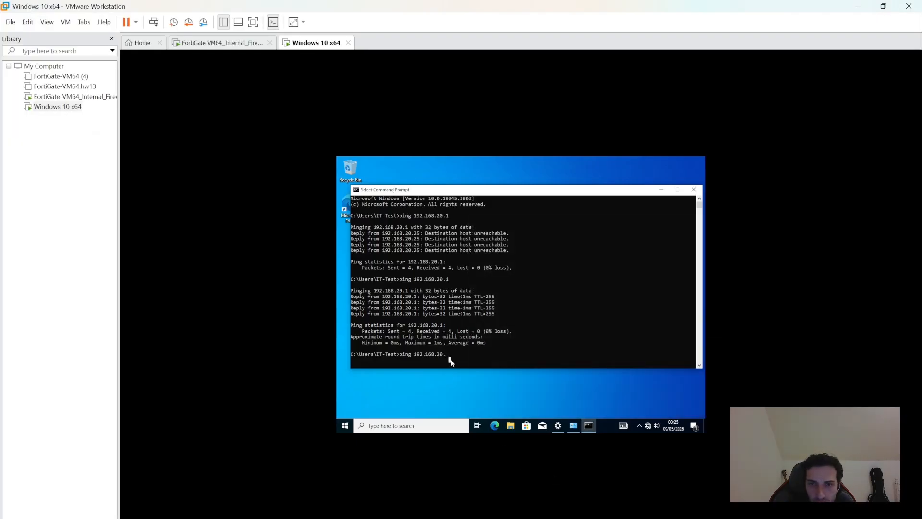
pyautogui.write('22')
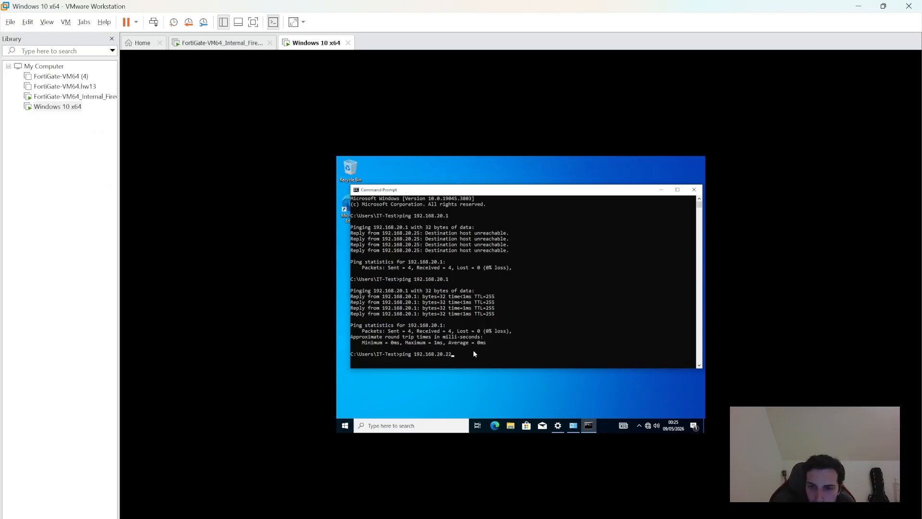
pyautogui.press('Return')
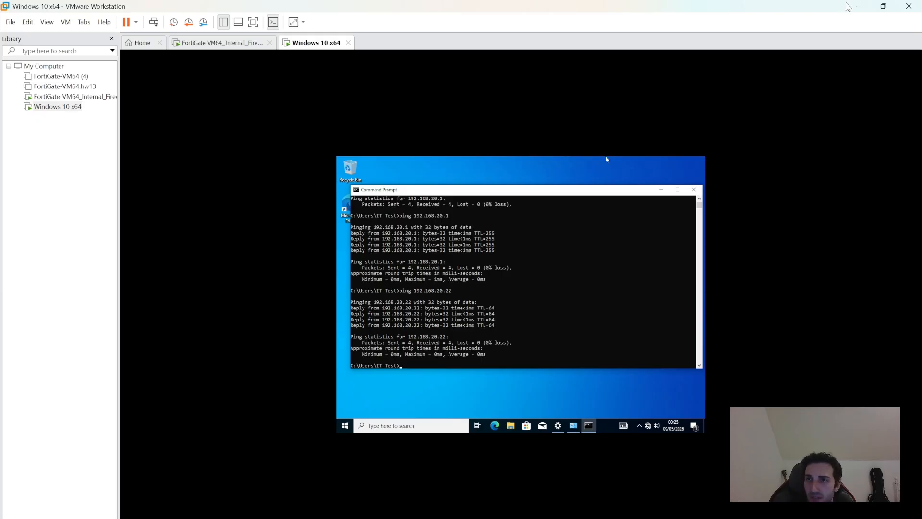
pyautogui.moveTo(677, 518)
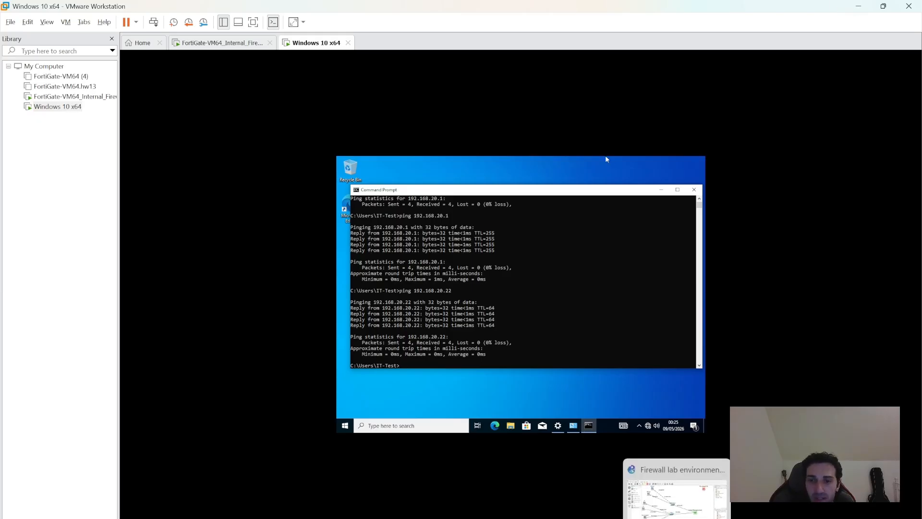
pyautogui.click(677, 518)
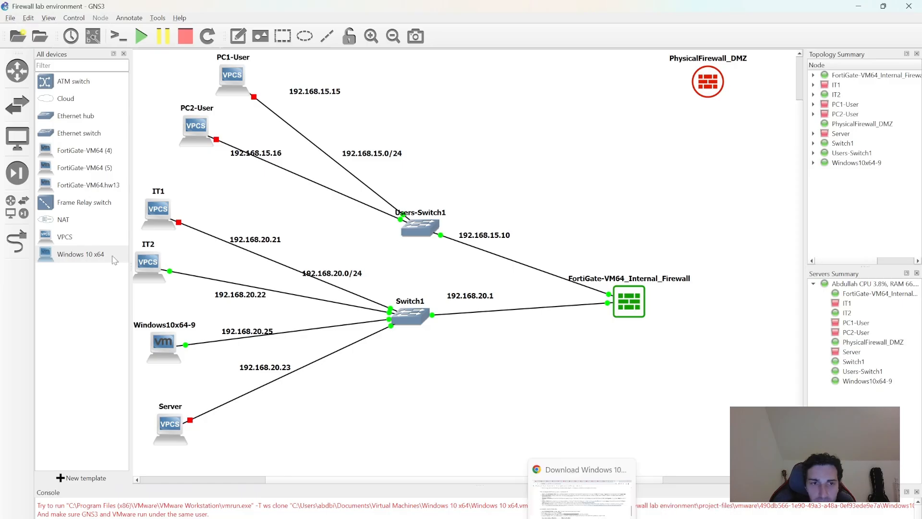
# Step: Open IT2's console and ping the Windows 10 VM at 192.168.20.25
pyautogui.rightClick(144, 263)
pyautogui.click(166, 281)
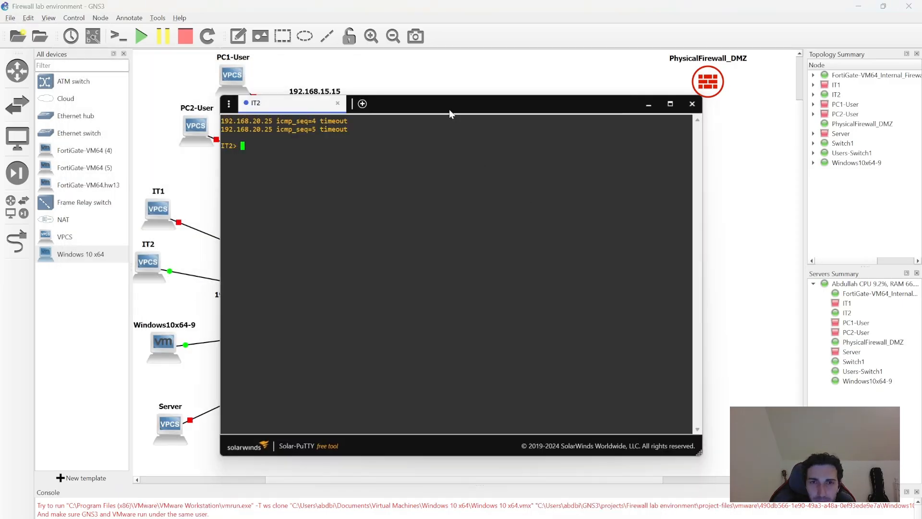
pyautogui.moveTo(448, 109); pyautogui.dragTo(622, 120)
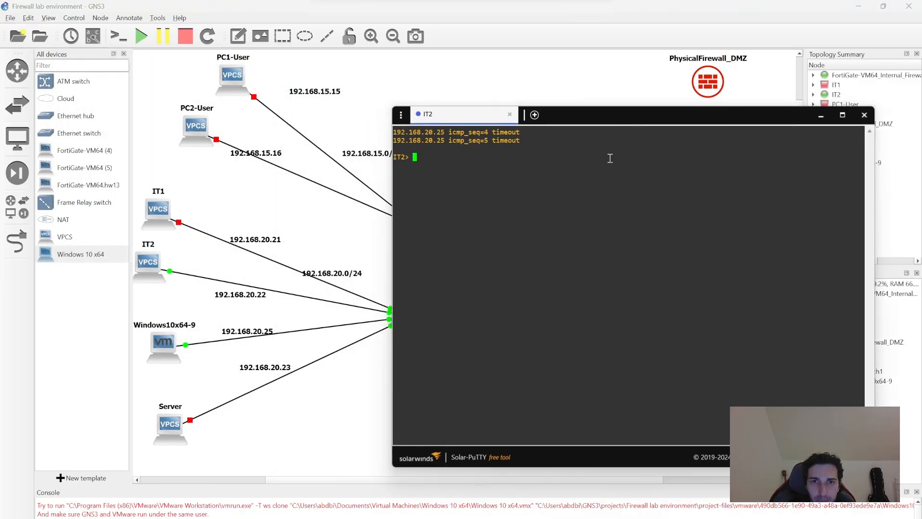
pyautogui.write('ping 192.168')
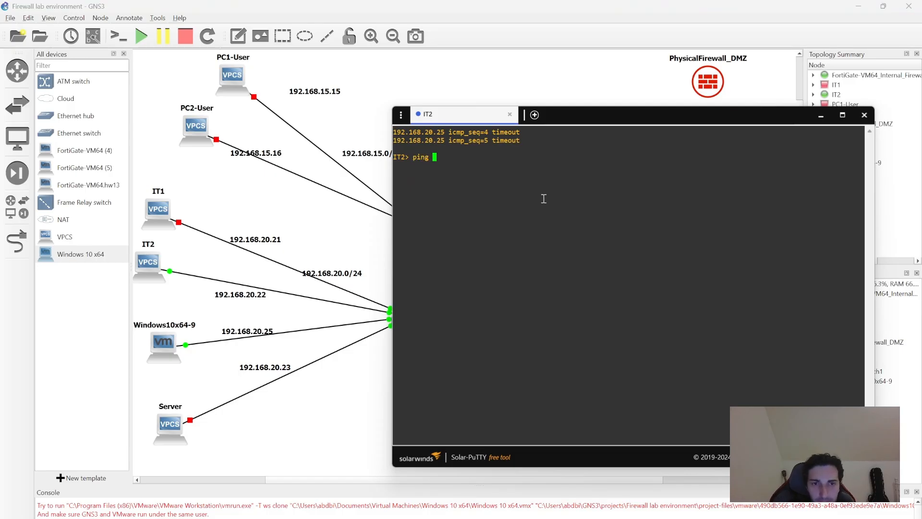
pyautogui.write('.20.24')
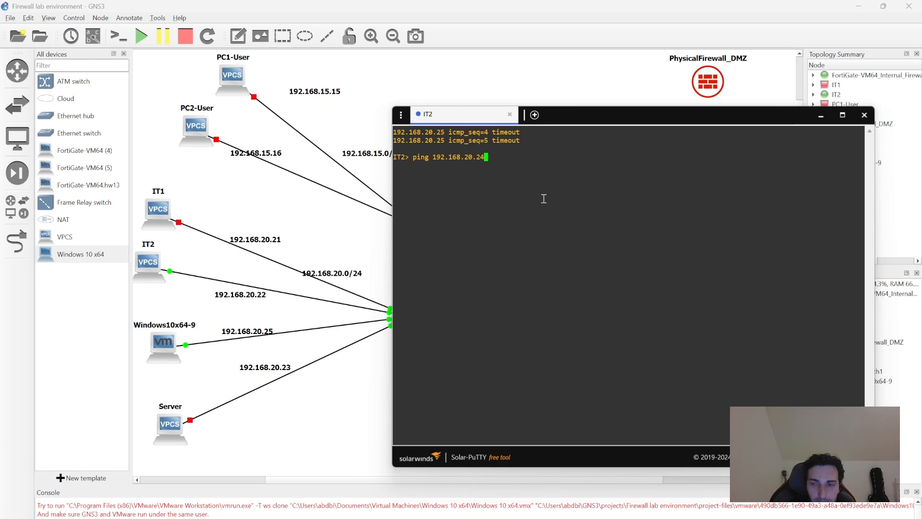
pyautogui.press('BackSpace')
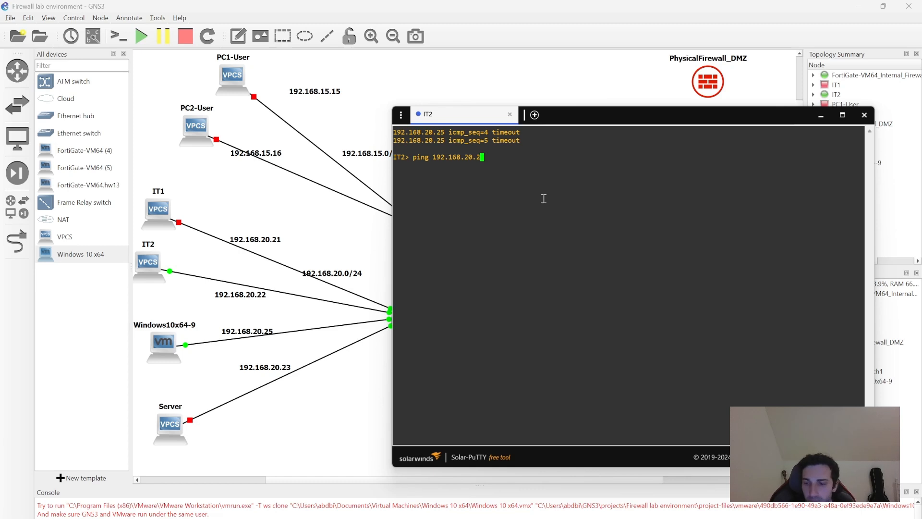
pyautogui.write('5')
pyautogui.press('Return')
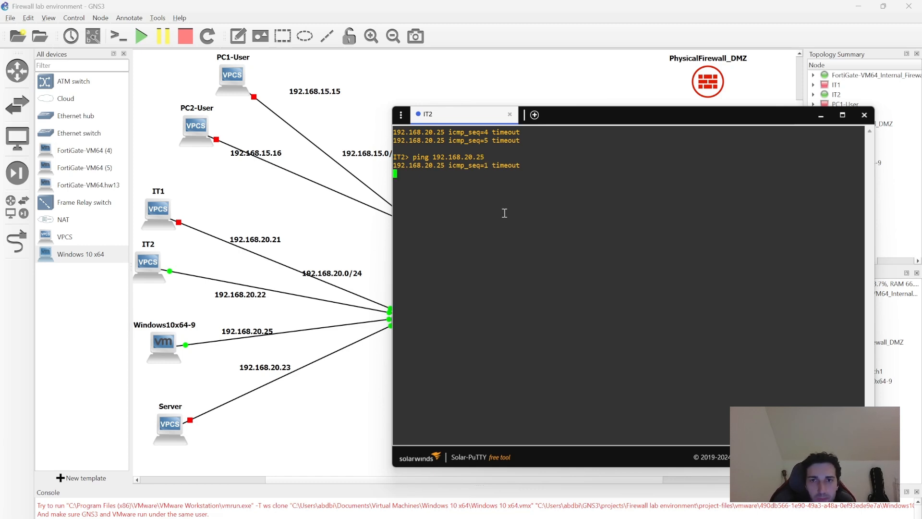
pyautogui.moveTo(629, 119); pyautogui.dragTo(602, 270)
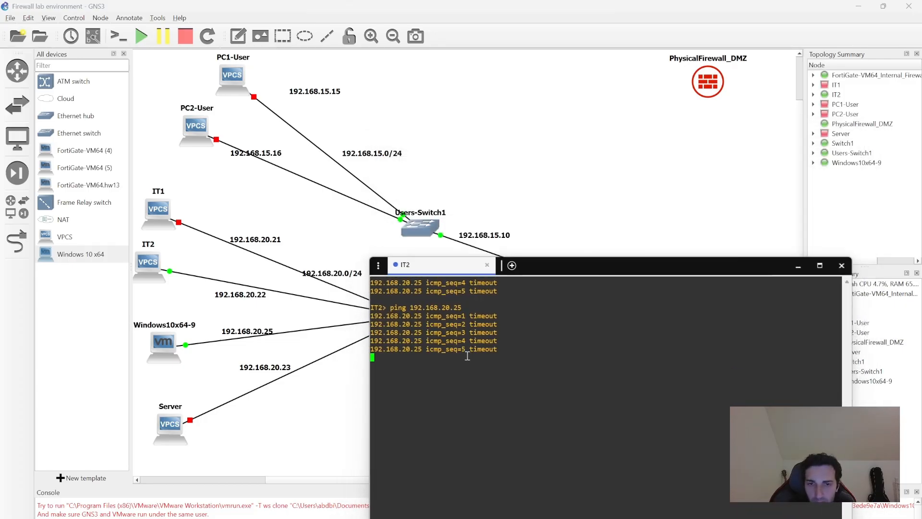
# Step: Set IT2's address to 192.168.20.22/24 with gateway 192.168.20.1 from its console
pyautogui.press('Up')
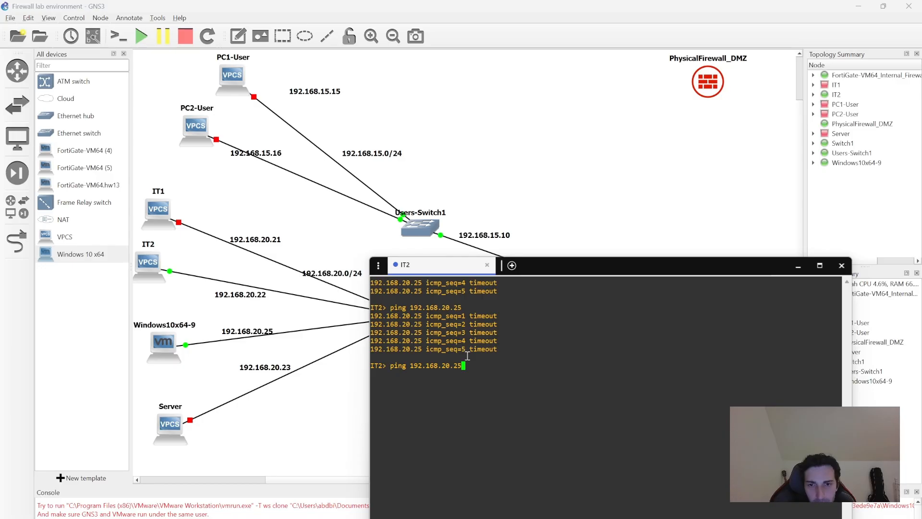
pyautogui.press('Up')
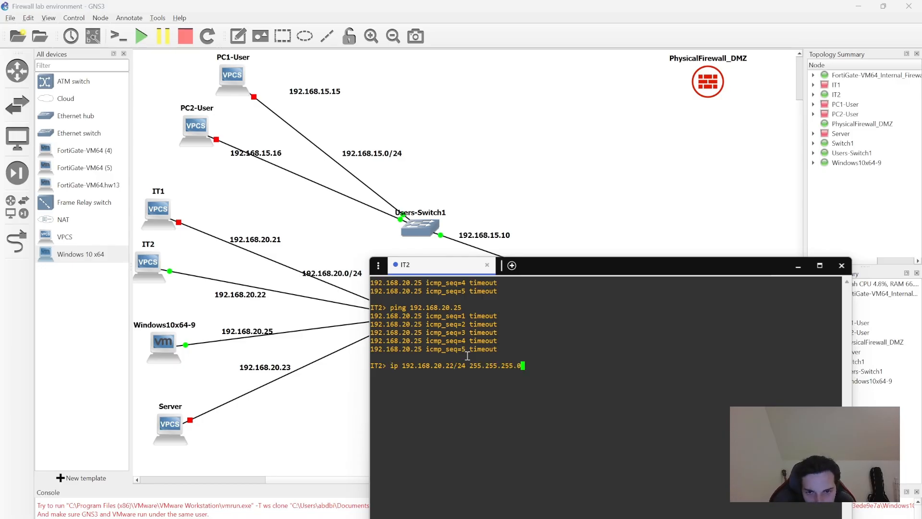
pyautogui.press('BackSpace')
pyautogui.press('BackSpace')
pyautogui.press('BackSpace')
pyautogui.press('BackSpace')
pyautogui.press('BackSpace')
pyautogui.press('BackSpace')
pyautogui.press('BackSpace')
pyautogui.press('BackSpace')
pyautogui.press('BackSpace')
pyautogui.press('BackSpace')
pyautogui.press('BackSpace')
pyautogui.press('BackSpace')
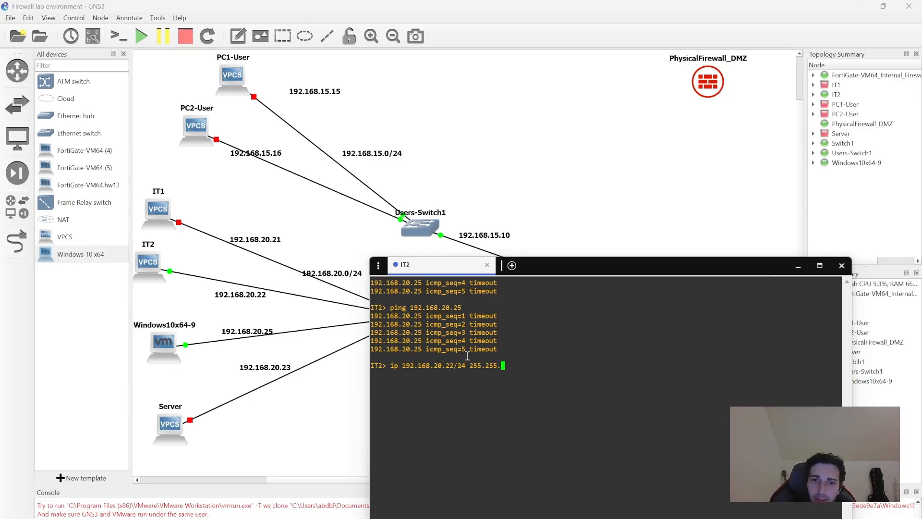
pyautogui.press('BackSpace')
pyautogui.moveTo(628, 266)
pyautogui.mouseDown()
pyautogui.moveTo(666, 182)
pyautogui.moveTo(721, 221)
pyautogui.moveTo(506, 351)
pyautogui.mouseUp()
pyautogui.write('19')
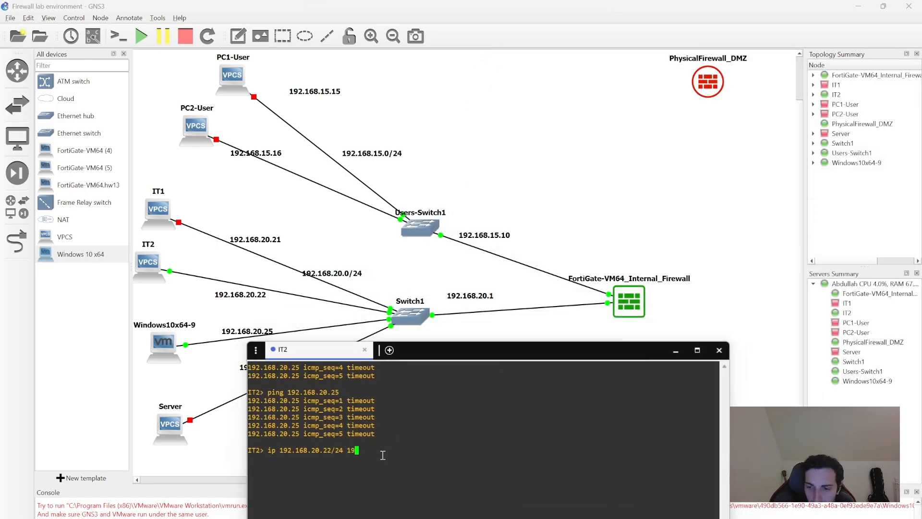
pyautogui.write('2.168.20')
pyautogui.write('.1')
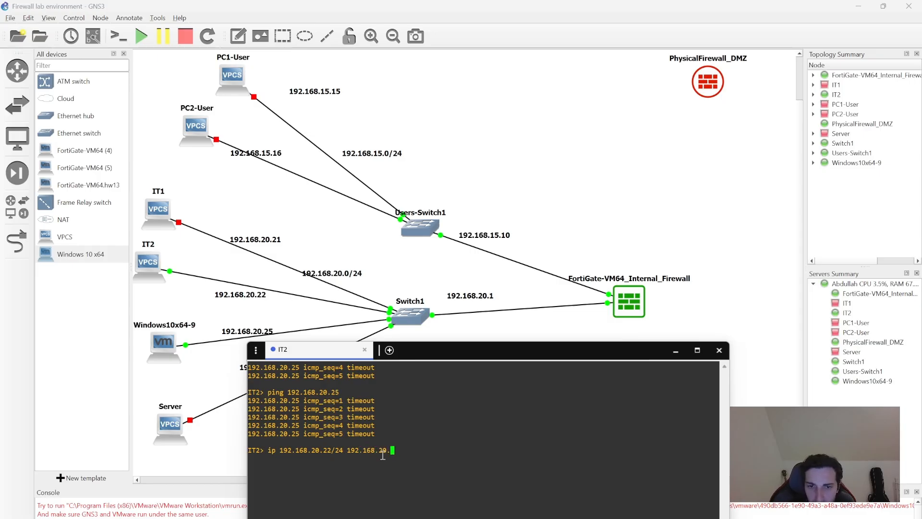
pyautogui.press('Return')
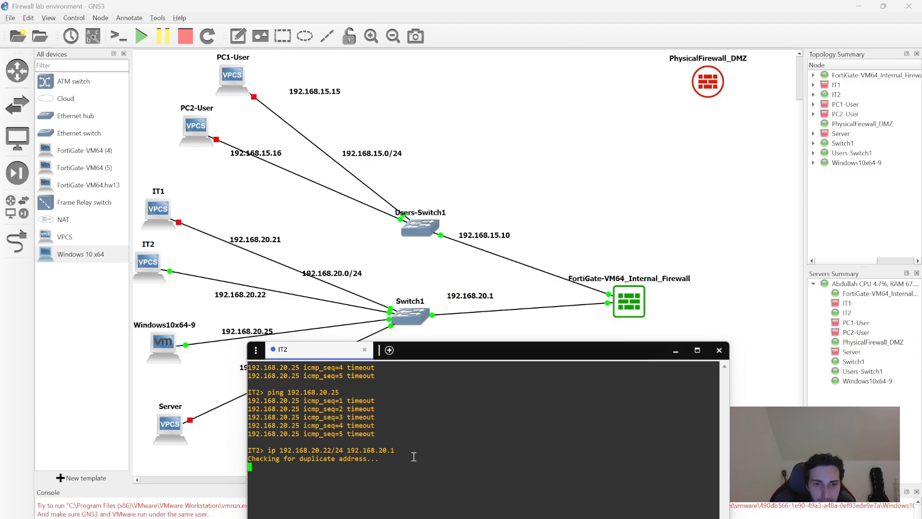
# Step: Ping 192.168.20.25 again from IT2 with the gateway configured
pyautogui.write('ping ')
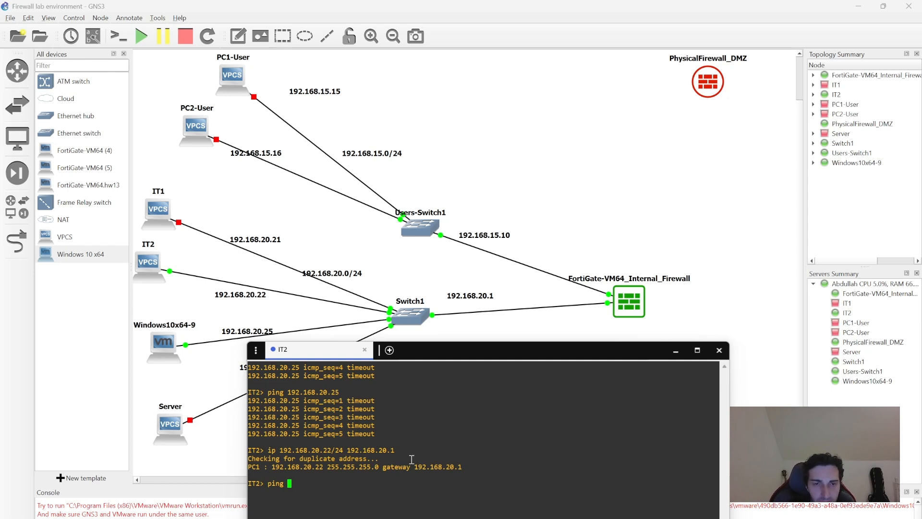
pyautogui.write('192.168.20.')
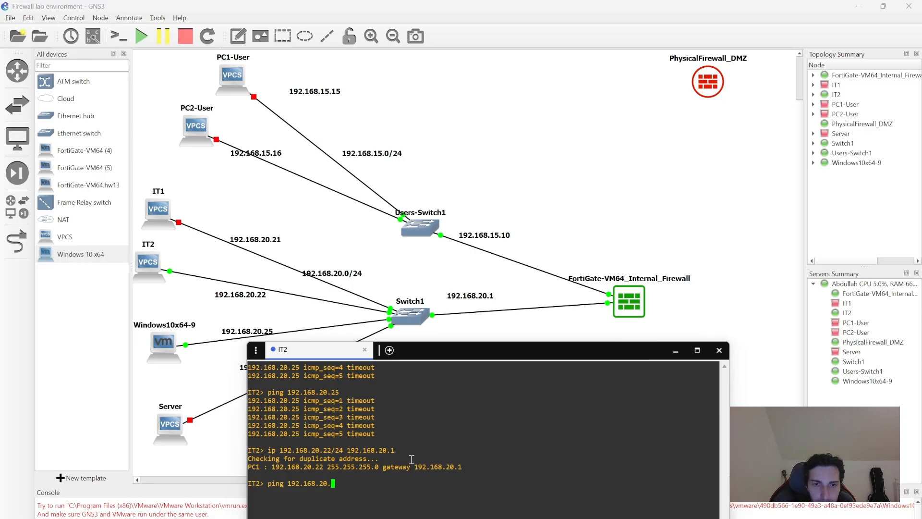
pyautogui.write('25')
pyautogui.press('Return')
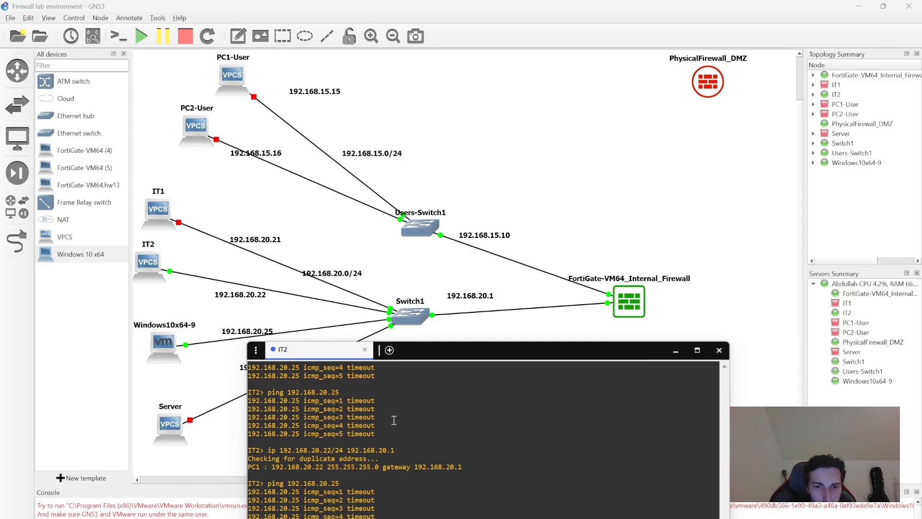
pyautogui.moveTo(506, 343); pyautogui.dragTo(553, 277)
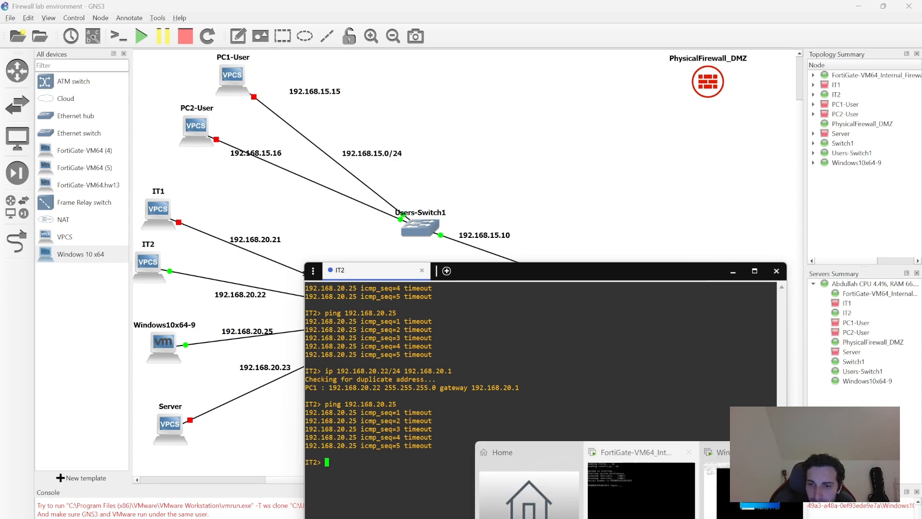
# Step: Switch to the Windows 10 VM in VMware Workstation and open Windows Security's Firewall & network protection settings
pyautogui.click(757, 509)
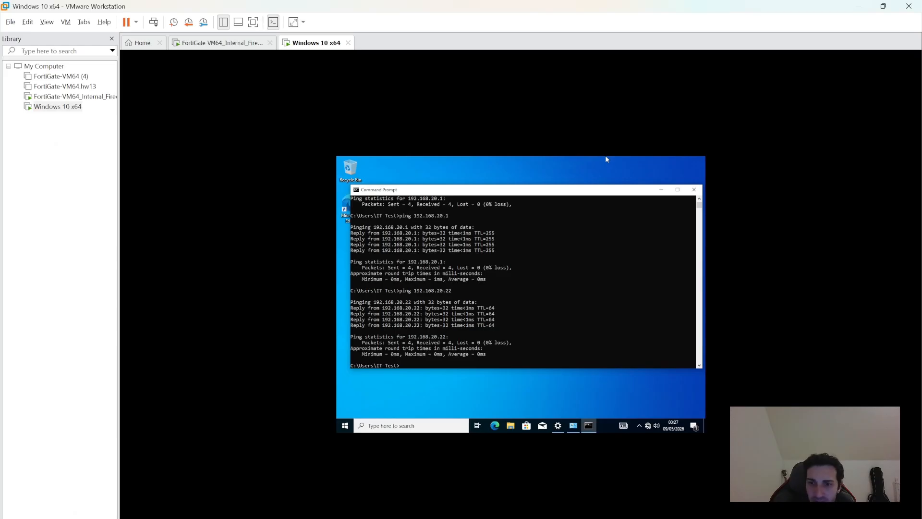
pyautogui.click(639, 426)
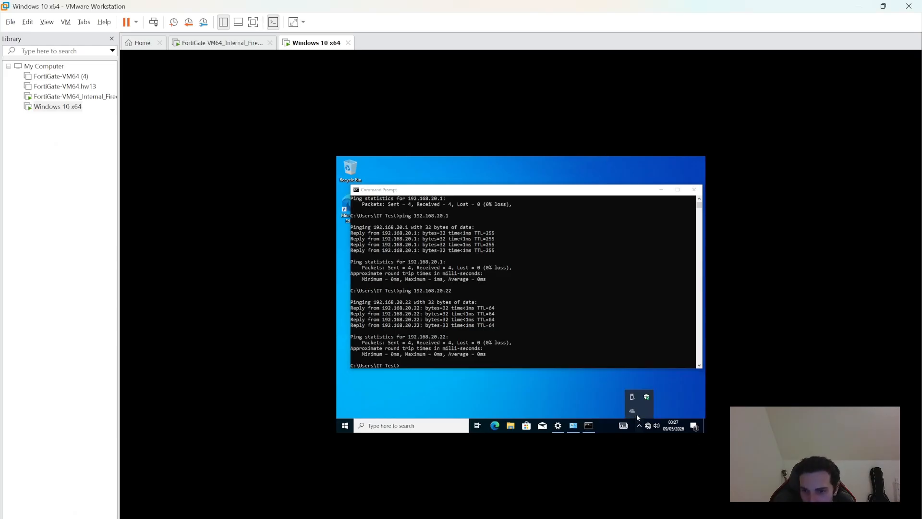
pyautogui.click(647, 397)
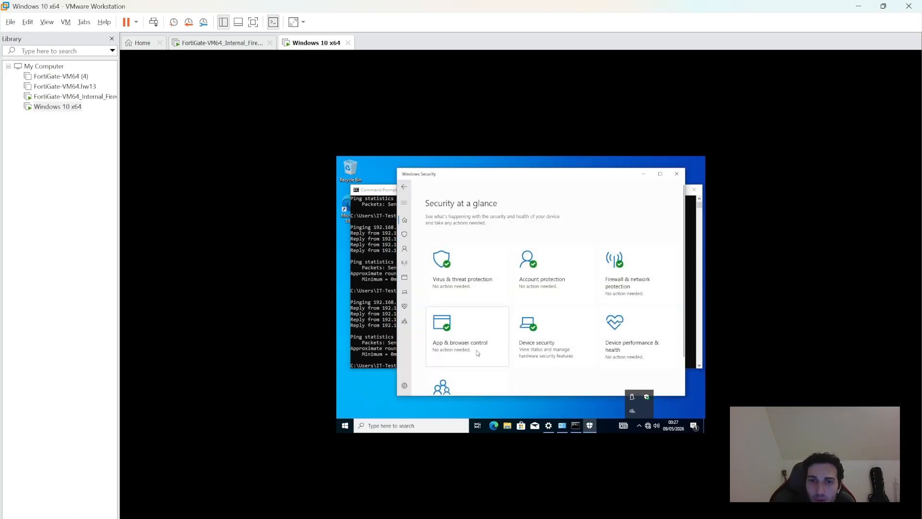
pyautogui.click(459, 284)
pyautogui.click(405, 187)
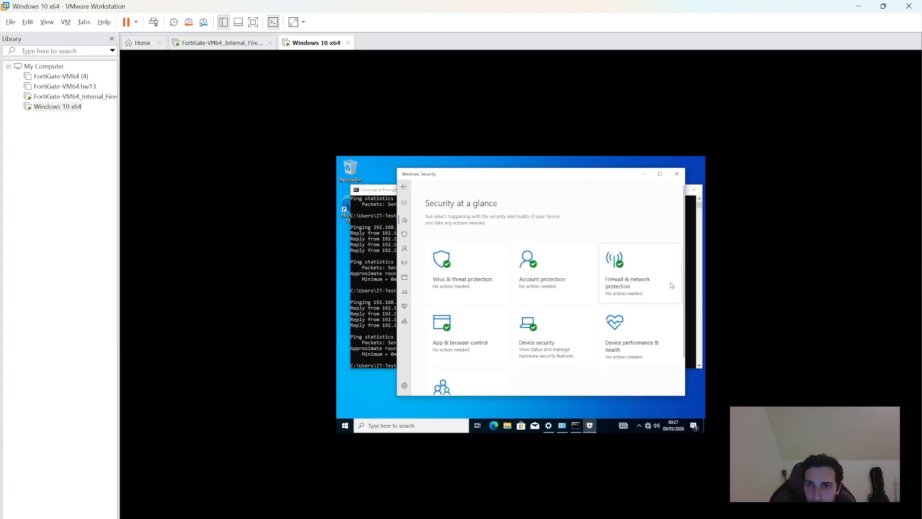
pyautogui.click(648, 285)
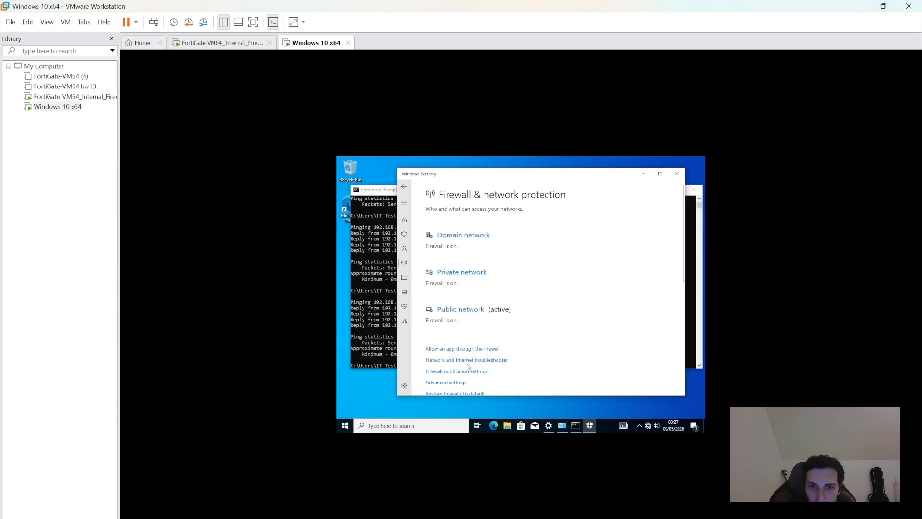
pyautogui.scroll(-2, 467, 364)
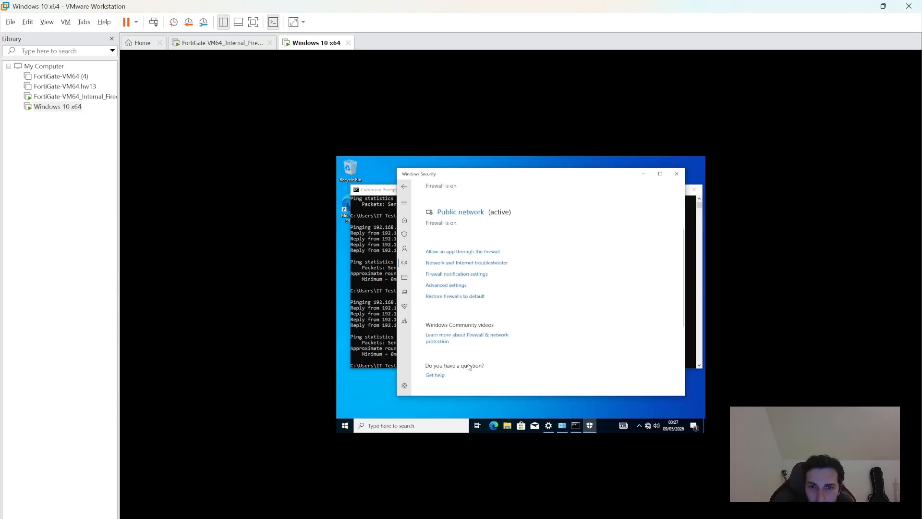
# Step: Turn off Microsoft Defender Firewall for the public network and minimize Windows Security
pyautogui.click(461, 213)
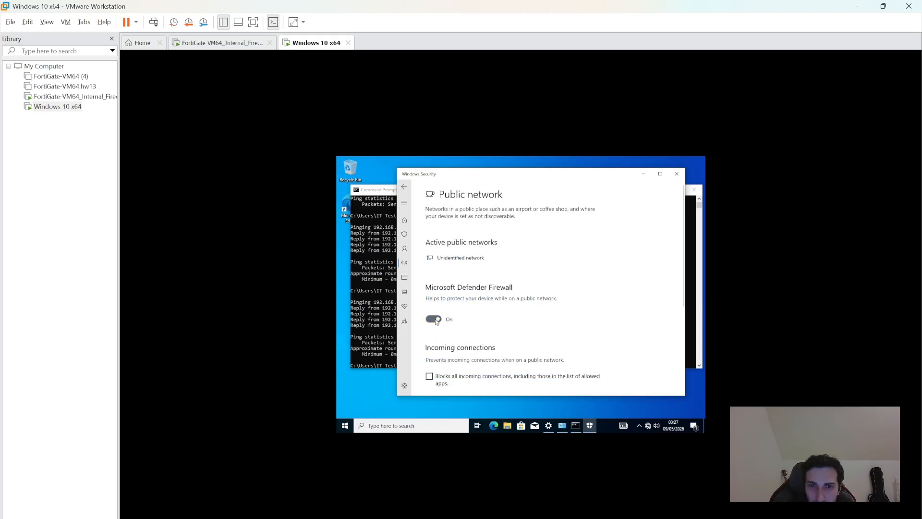
pyautogui.click(434, 320)
pyautogui.click(488, 335)
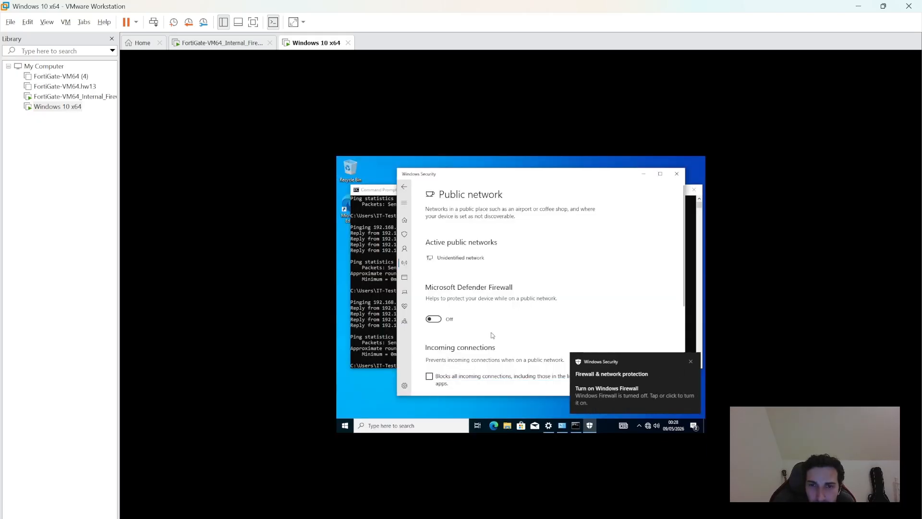
pyautogui.scroll(-3, 490, 334)
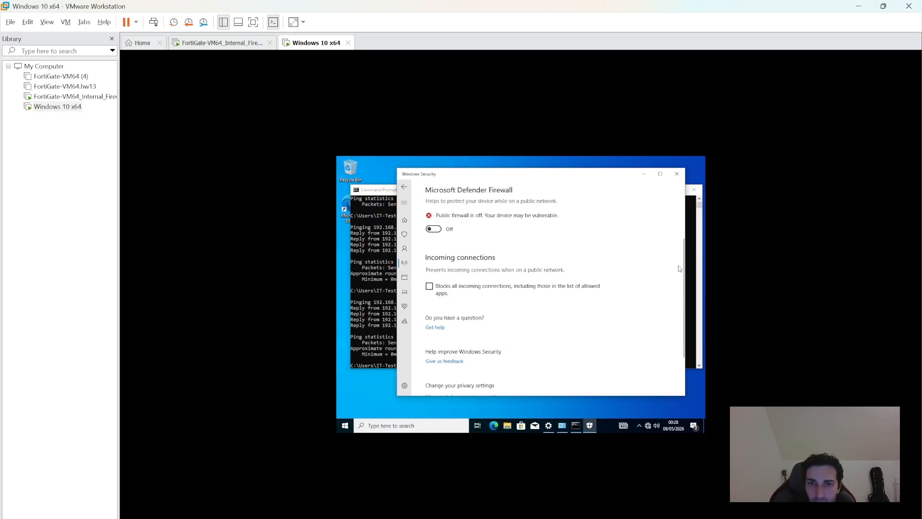
pyautogui.scroll(-3, 684, 278)
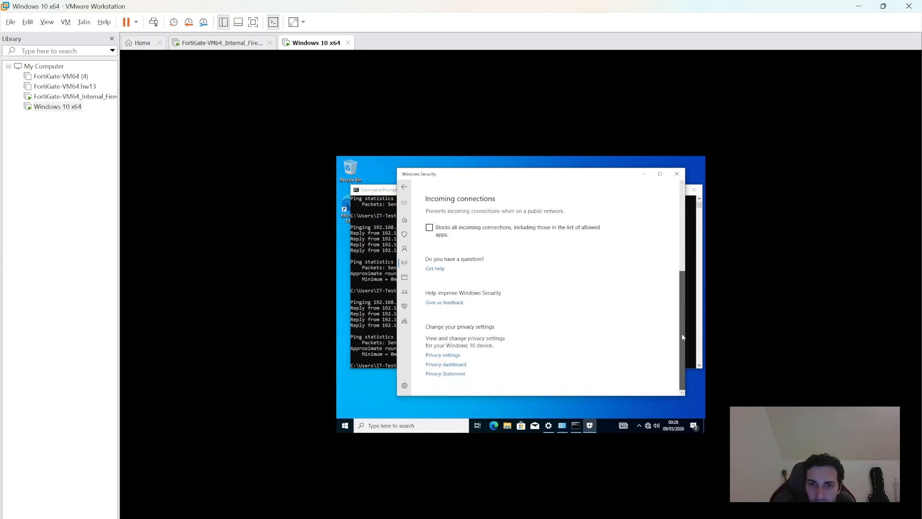
pyautogui.click(644, 173)
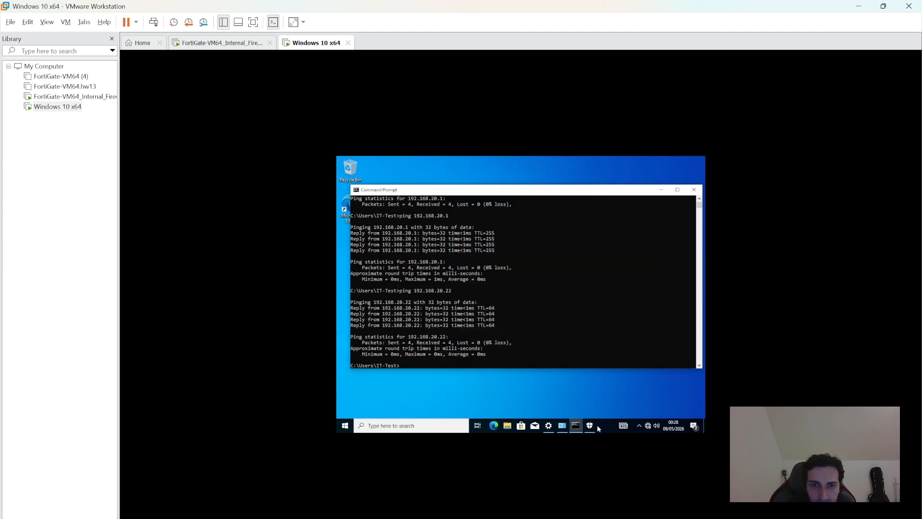
pyautogui.moveTo(596, 426)
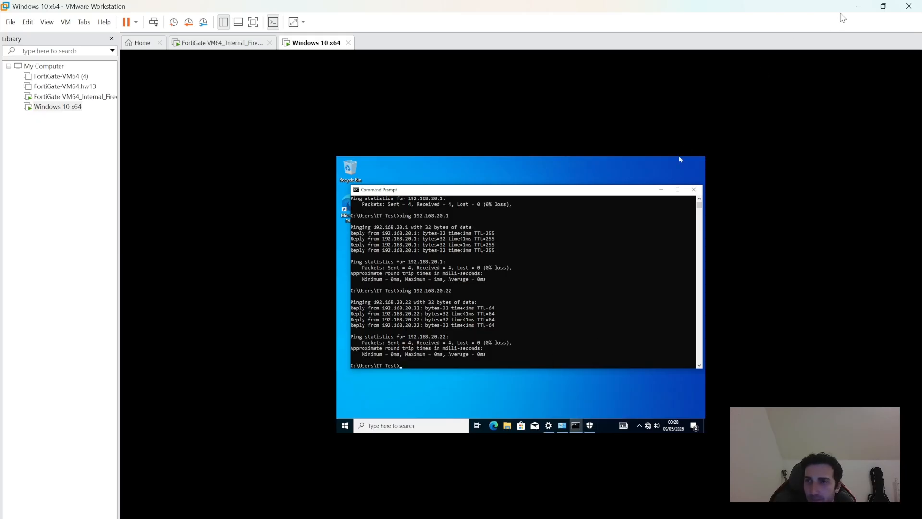
# Step: Return to GNS3, repeat the ping to 192.168.20.25 from IT2, and minimize its console
pyautogui.click(859, 6)
pyautogui.press('Up')
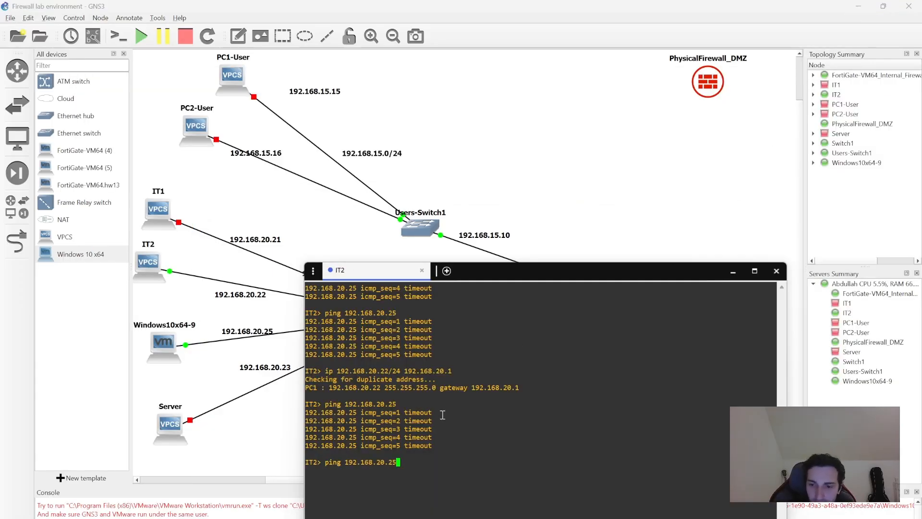
pyautogui.press('Return')
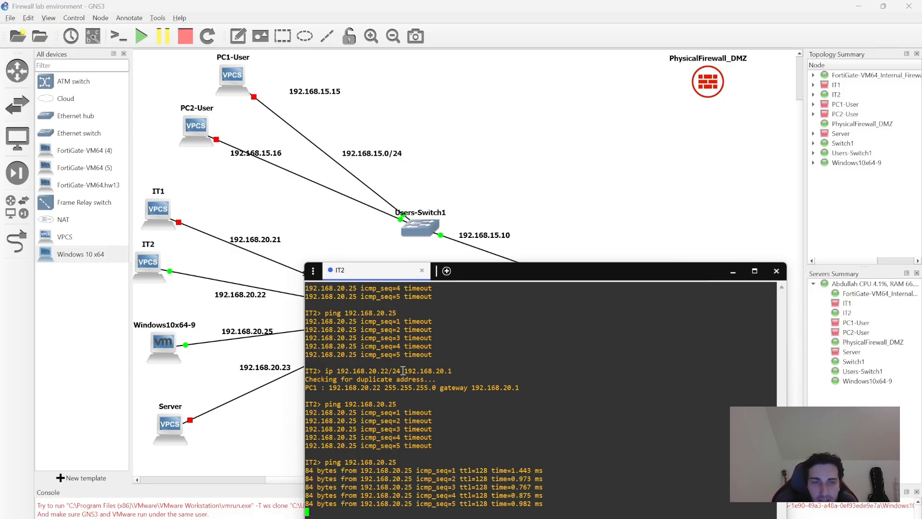
pyautogui.click(733, 272)
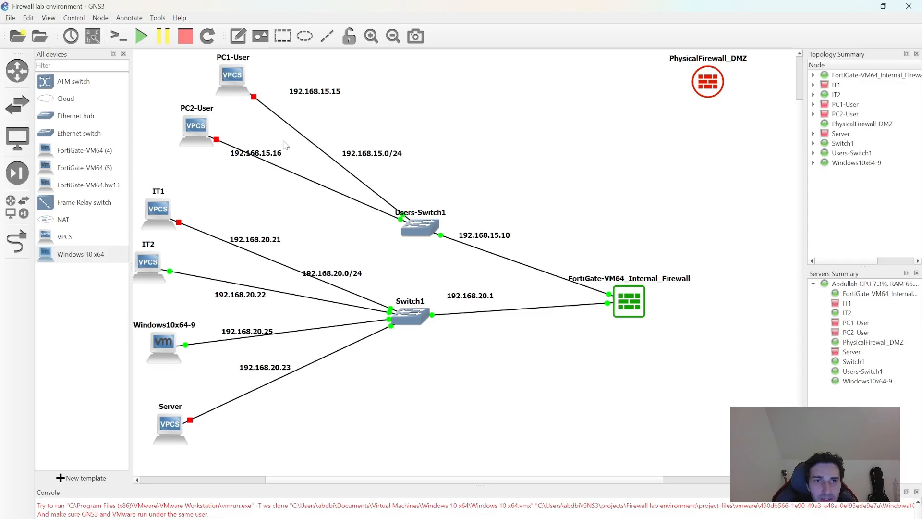
pyautogui.doubleClick(198, 129)
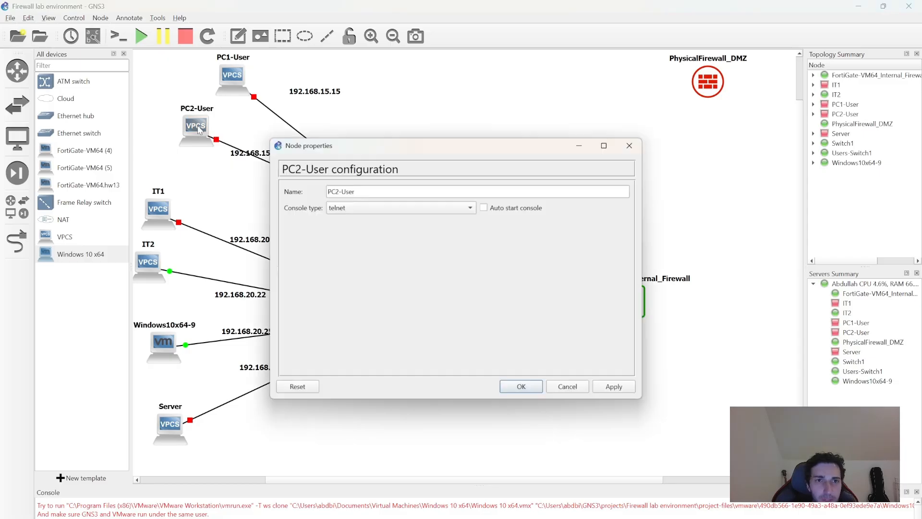
pyautogui.moveTo(406, 151); pyautogui.dragTo(632, 234)
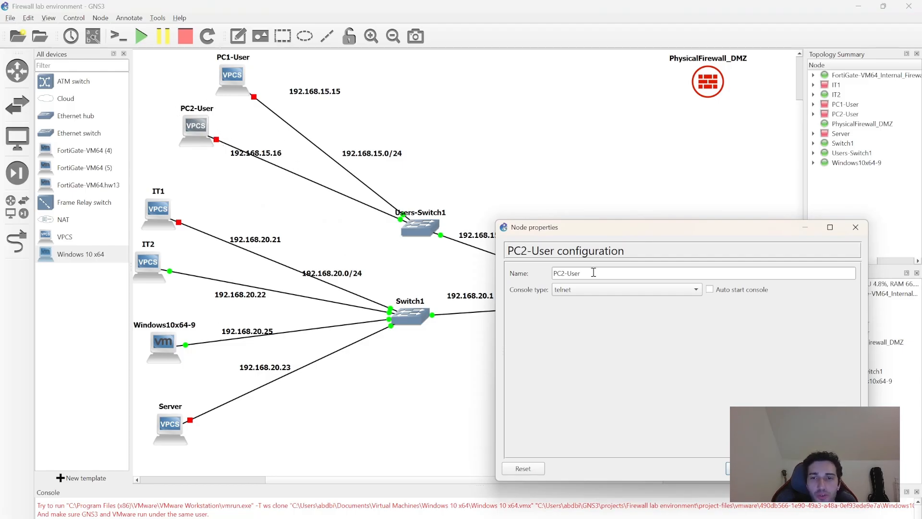
pyautogui.press('Escape')
pyautogui.doubleClick(201, 126)
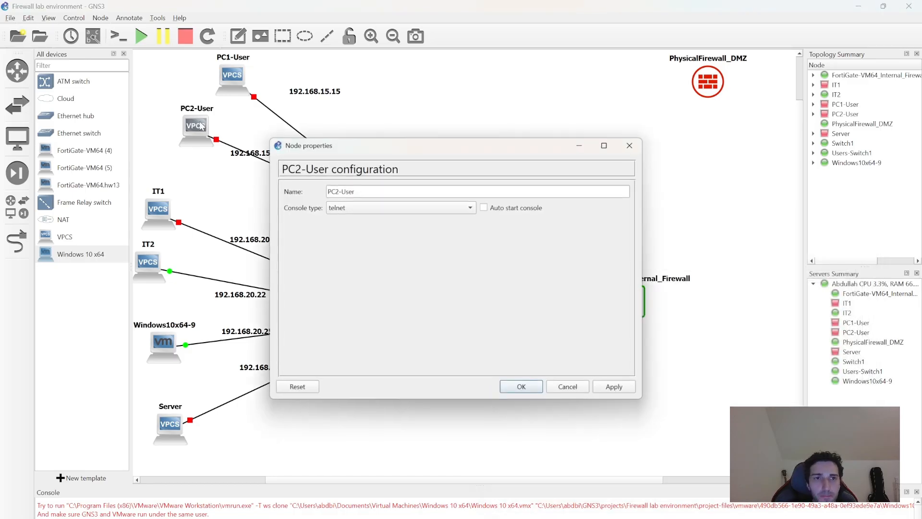
pyautogui.click(628, 146)
pyautogui.rightClick(205, 127)
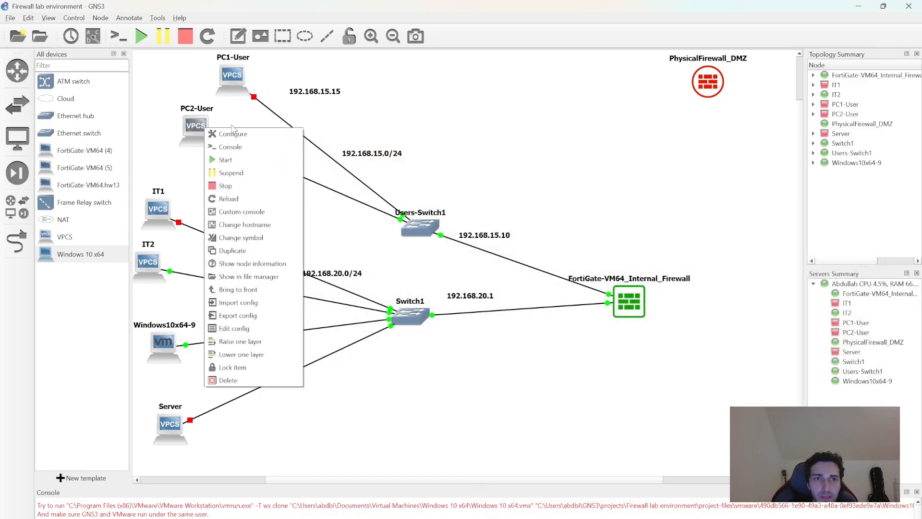
# Step: Start the PC1-User node and open its console
pyautogui.rightClick(236, 84)
pyautogui.click(253, 115)
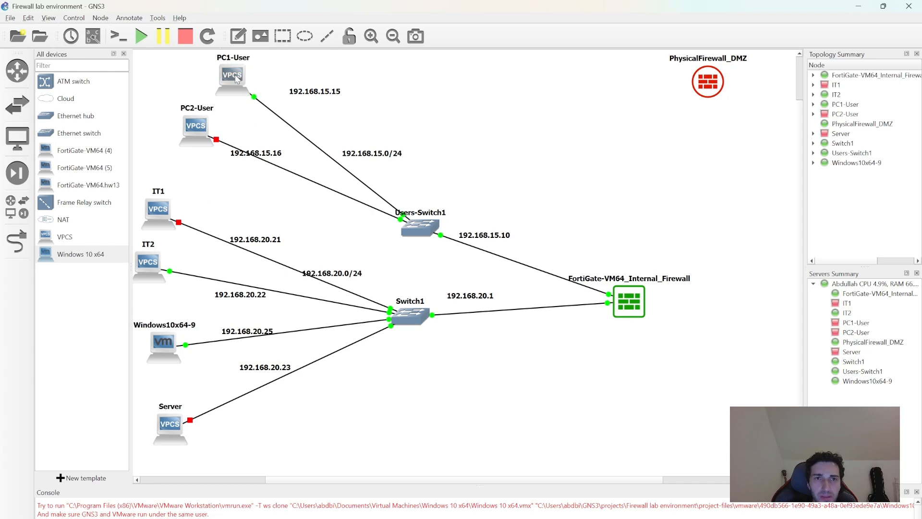
pyautogui.doubleClick(233, 81)
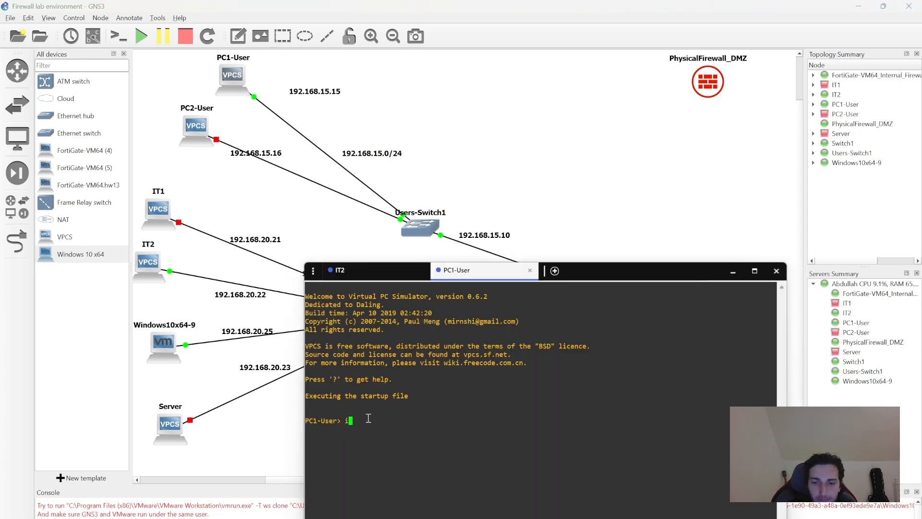
# Step: Set PC1-User's IP address to 192.168.15.15/24 with gateway 192.168.15.10
pyautogui.write('ip ')
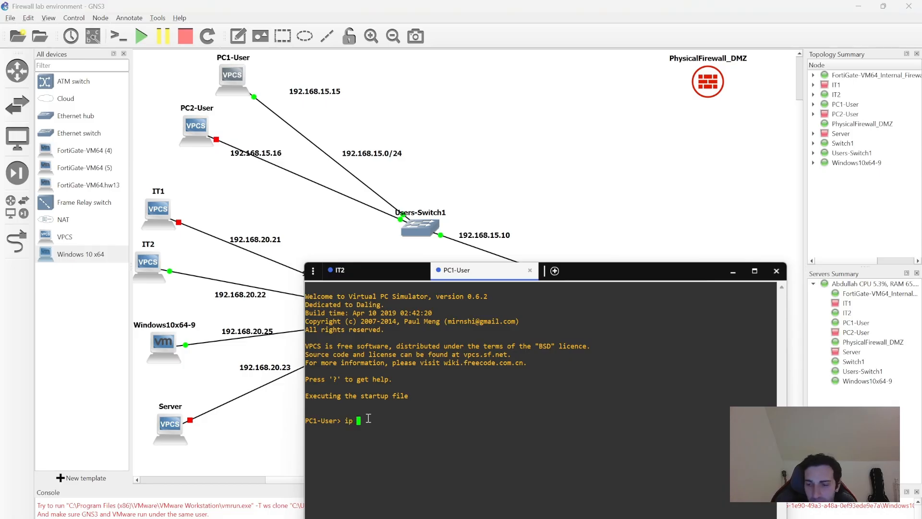
pyautogui.write('192.168.15.15')
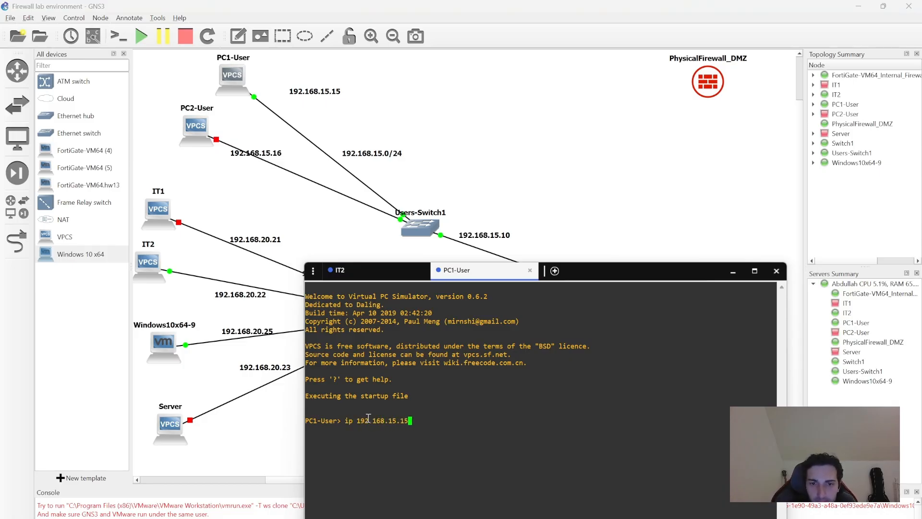
pyautogui.write('/24 ')
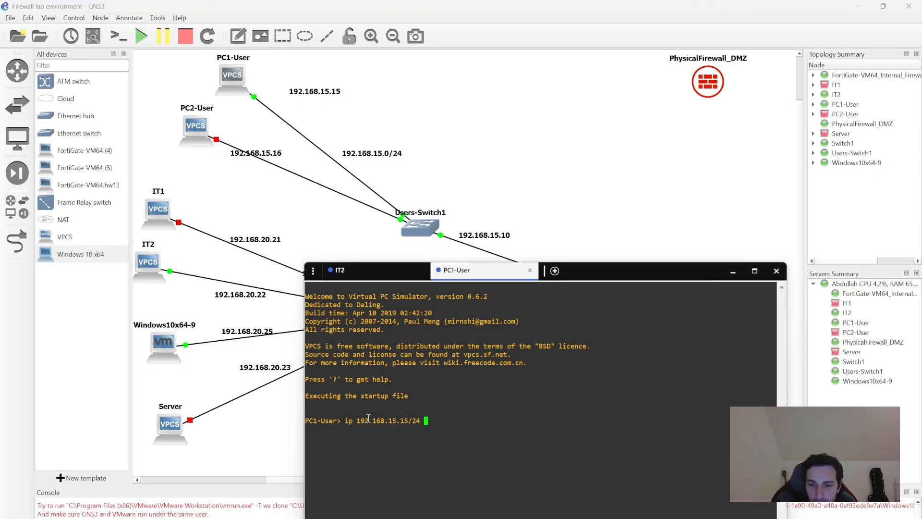
pyautogui.write('192.168.15.10')
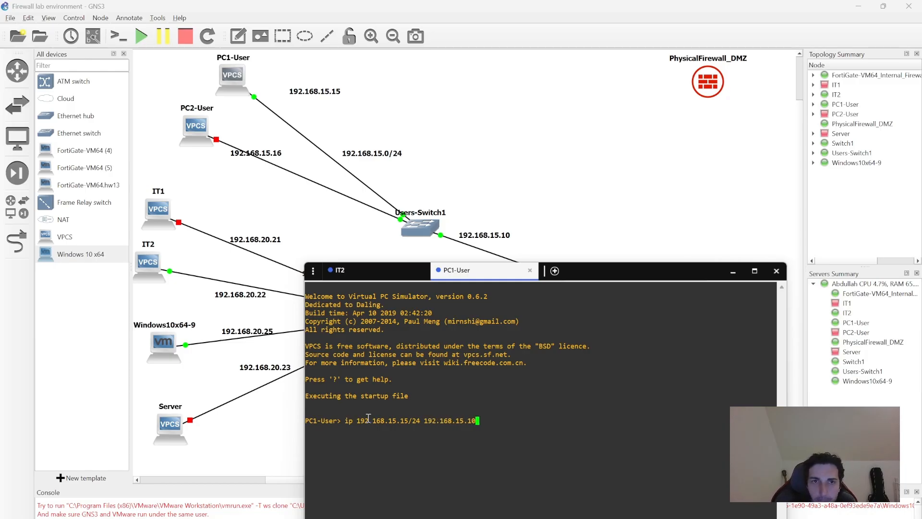
pyautogui.press('Return')
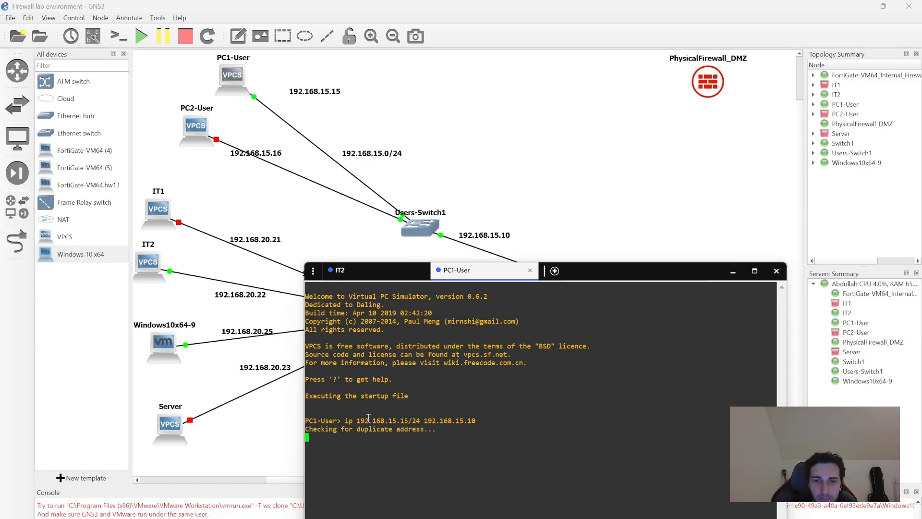
# Step: Ping 192.168.20.25 from PC1-User and minimize its console
pyautogui.write('in')
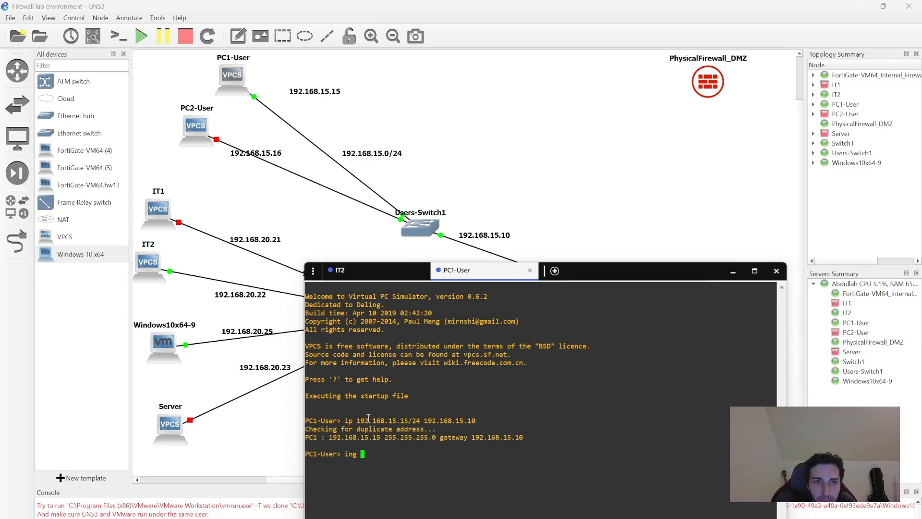
pyautogui.write('g')
pyautogui.press('BackSpace')
pyautogui.press('BackSpace')
pyautogui.press('BackSpace')
pyautogui.write('p')
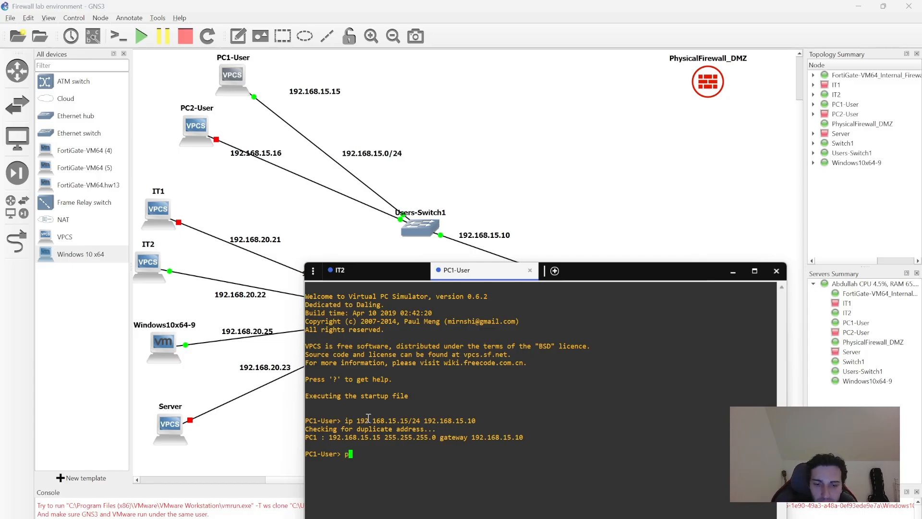
pyautogui.write('ing 192.')
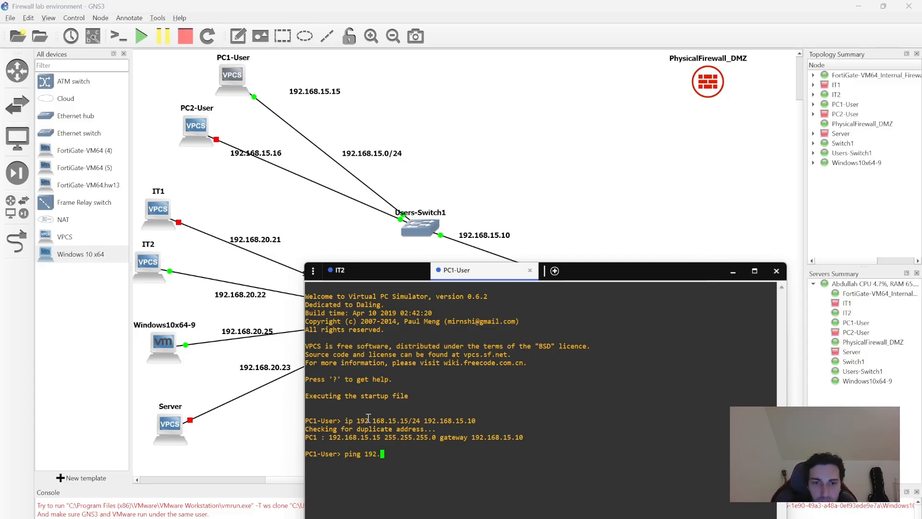
pyautogui.write('168.20.25')
pyautogui.press('Return')
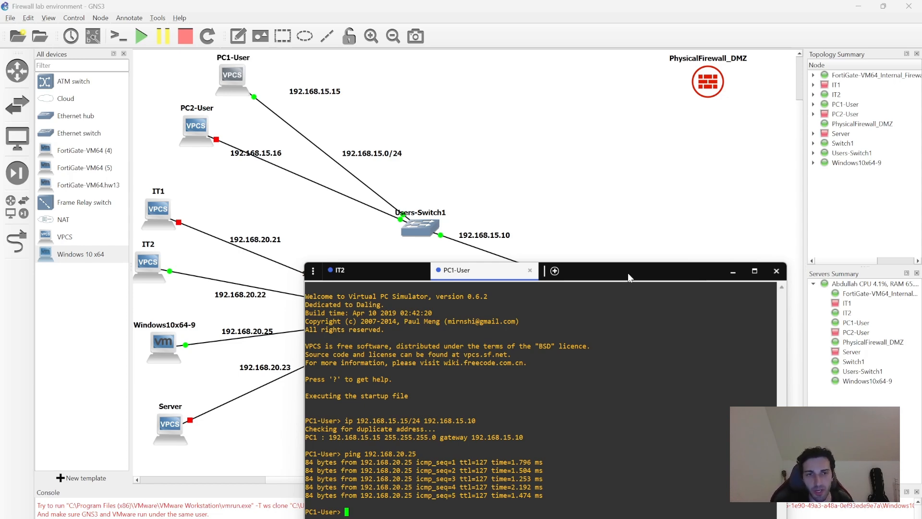
pyautogui.click(733, 272)
# Step: Switch to the FortiGate web interface and open the wifi-default Application Control sensor for editing
pyautogui.hotkey('alt', 'Tab')
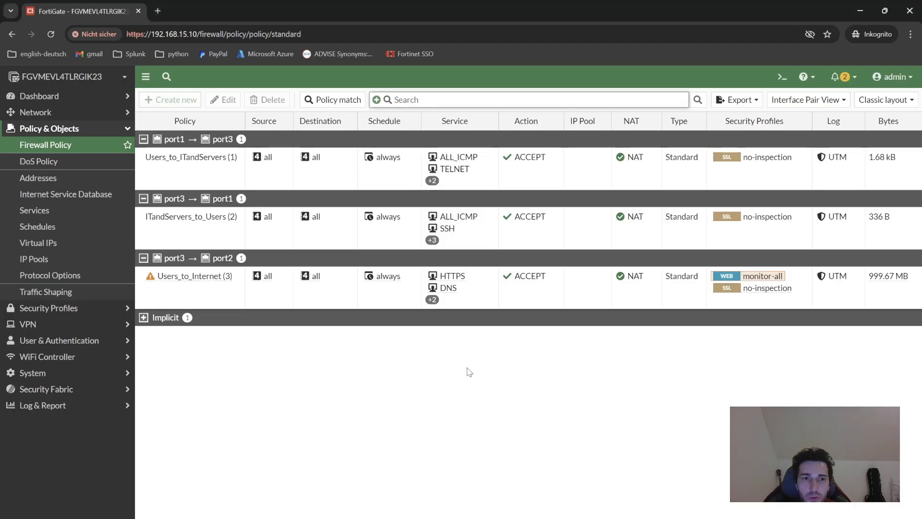
pyautogui.moveTo(760, 284)
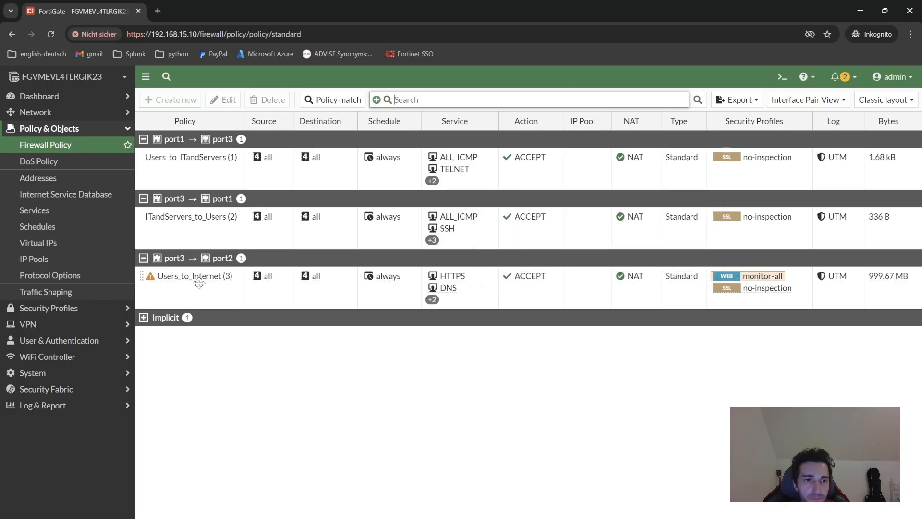
pyautogui.click(71, 312)
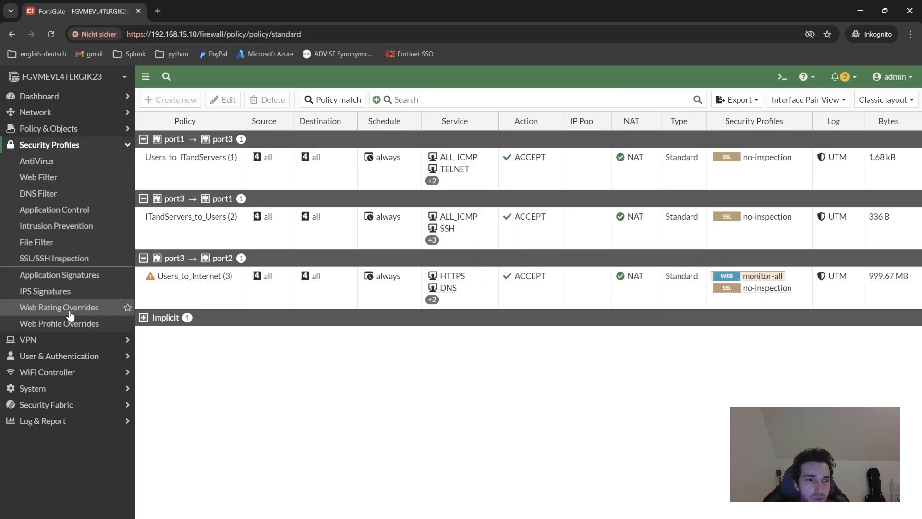
pyautogui.click(78, 211)
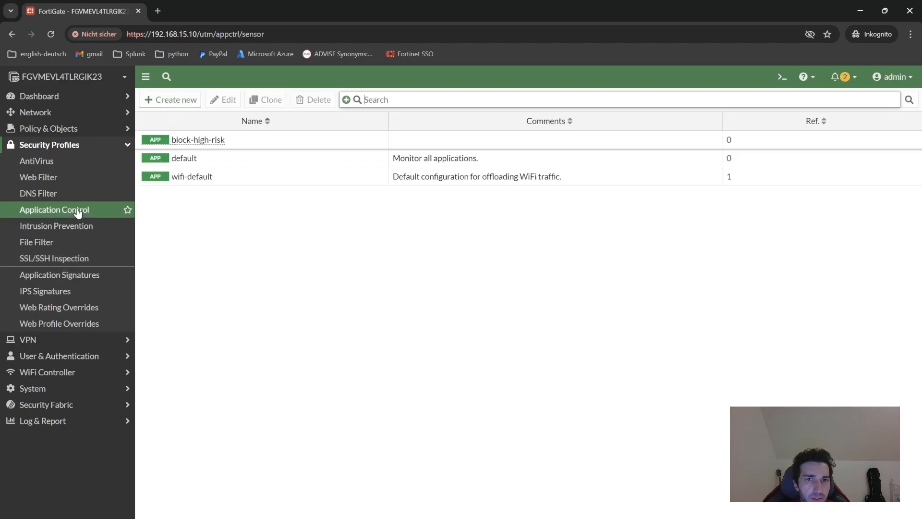
pyautogui.doubleClick(199, 184)
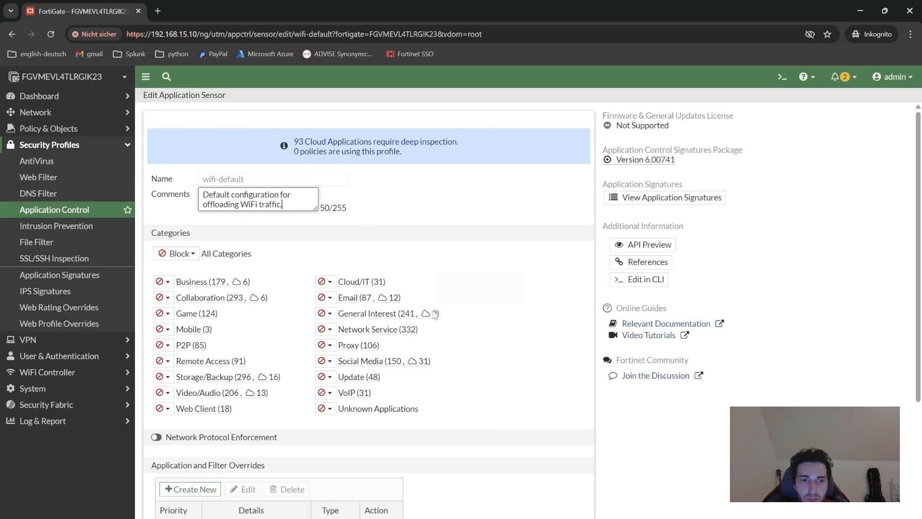
pyautogui.moveTo(917, 312); pyautogui.dragTo(910, 205)
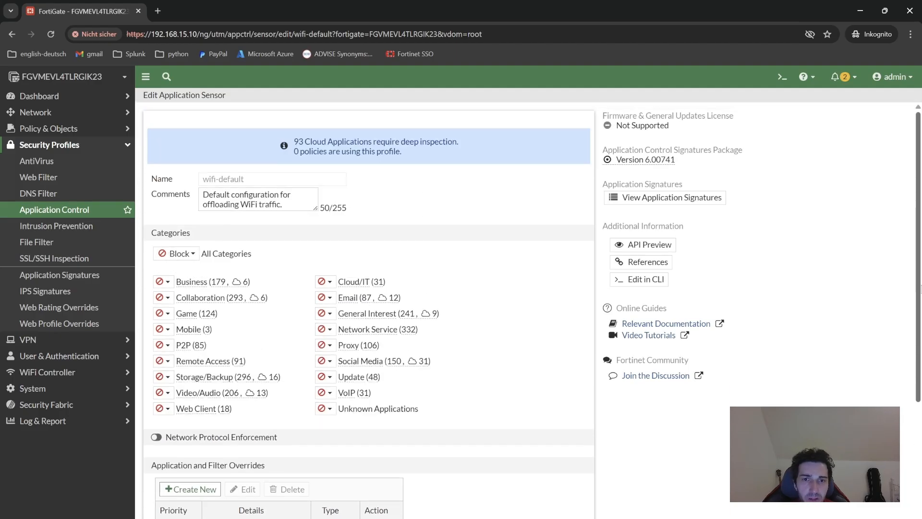
pyautogui.moveTo(920, 288); pyautogui.dragTo(875, 398)
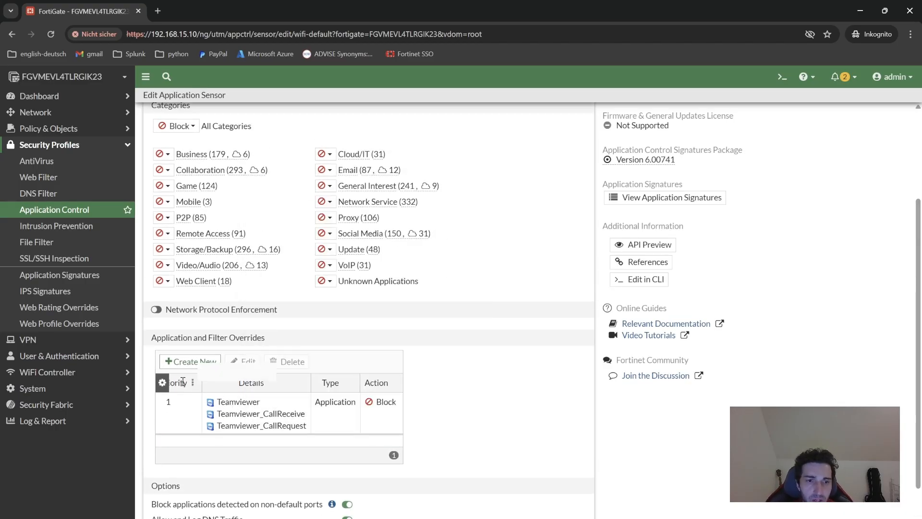
pyautogui.click(191, 361)
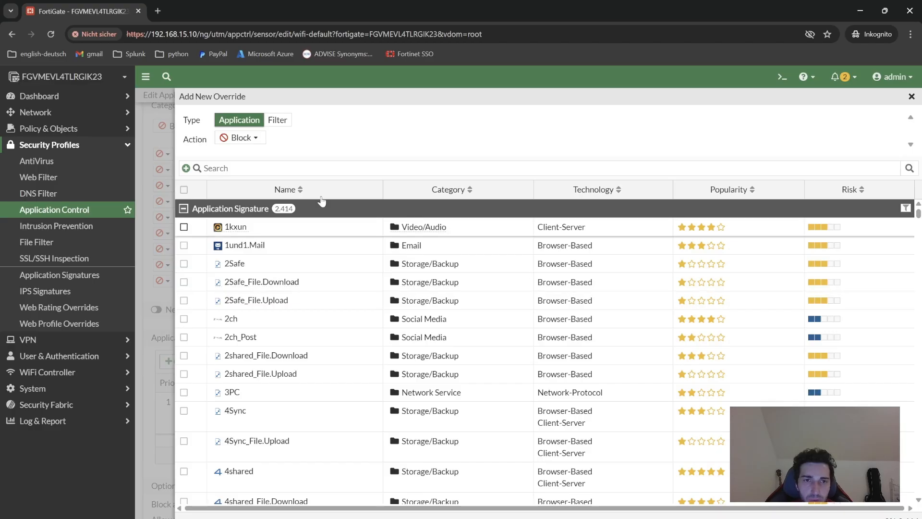
pyautogui.click(264, 167)
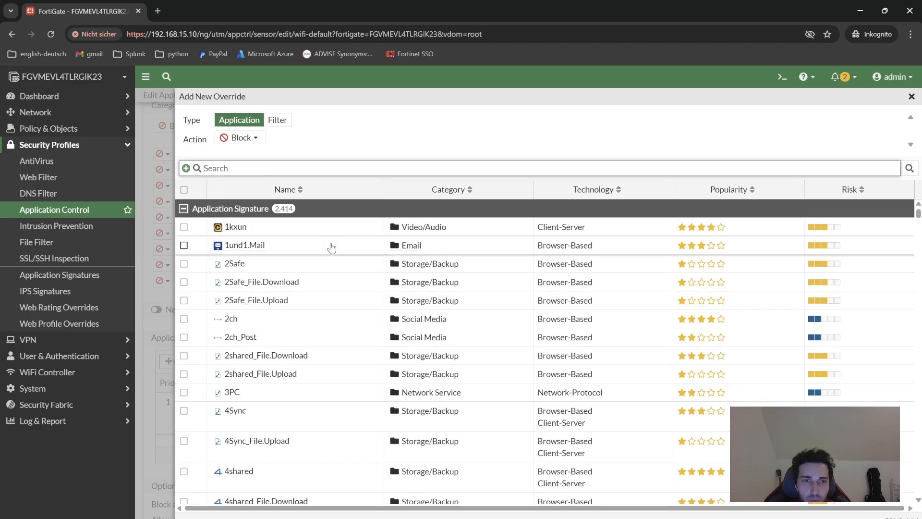
pyautogui.click(912, 97)
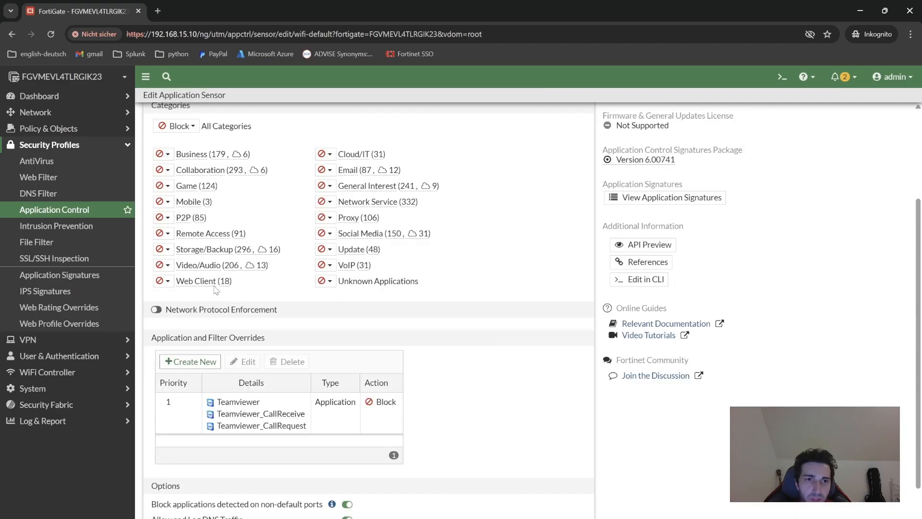
# Step: Set all application categories in the wifi-default sensor to Monitor
pyautogui.moveTo(919, 335); pyautogui.dragTo(921, 281)
pyautogui.scroll(1, 921, 282)
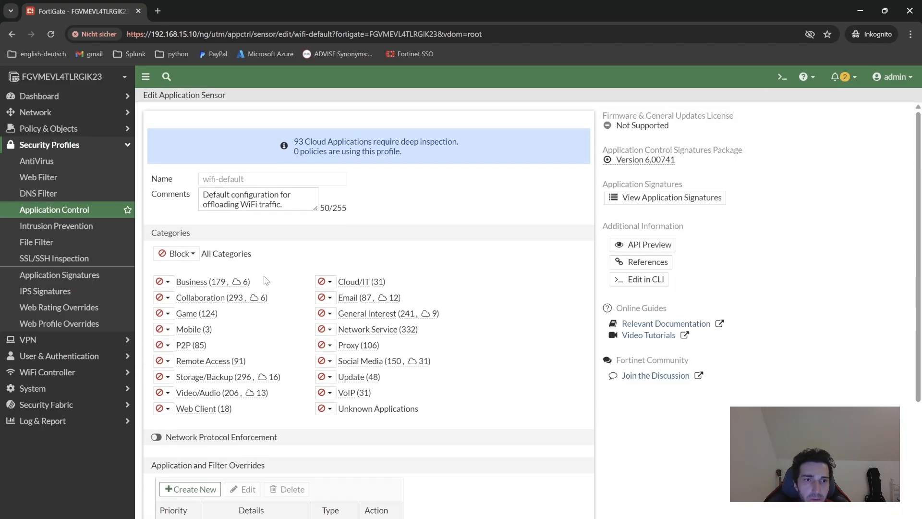
pyautogui.click(176, 253)
pyautogui.click(184, 267)
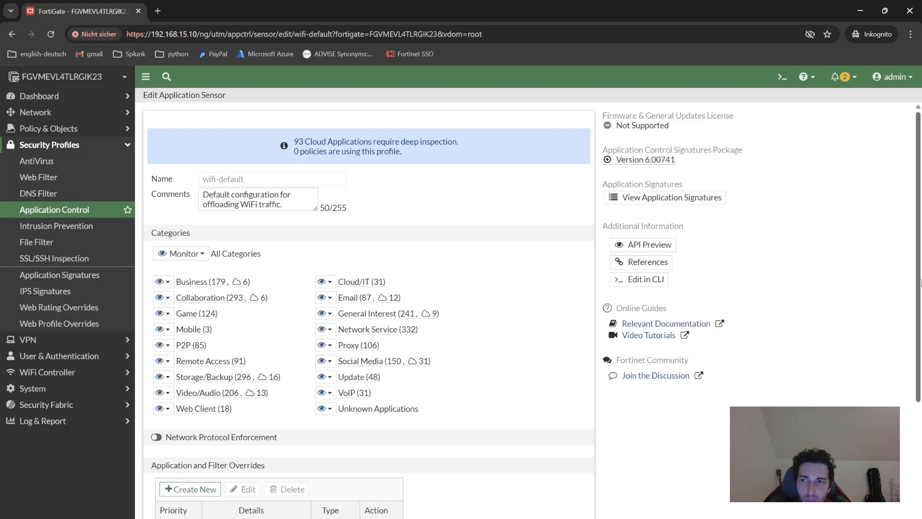
# Step: Change the Teamviewer application override's action to Monitor and save the wifi-default sensor
pyautogui.scroll(-3, 233, 361)
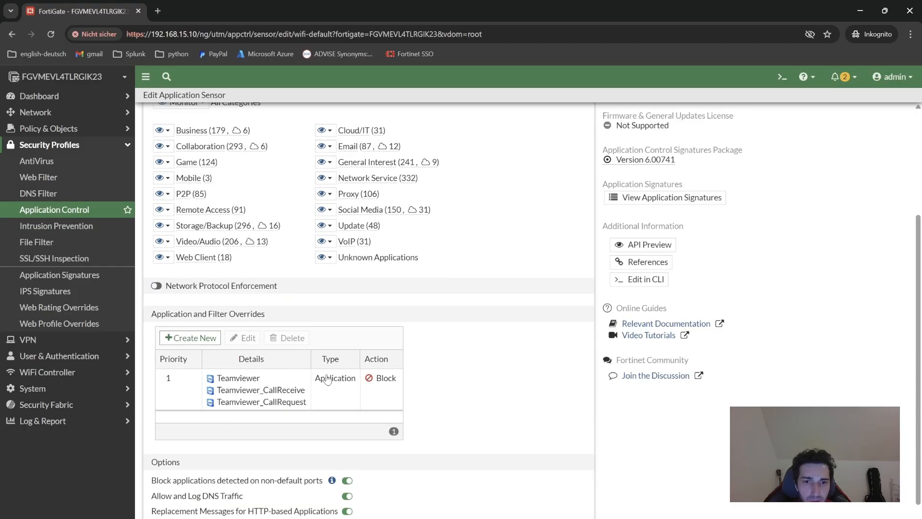
pyautogui.click(381, 383)
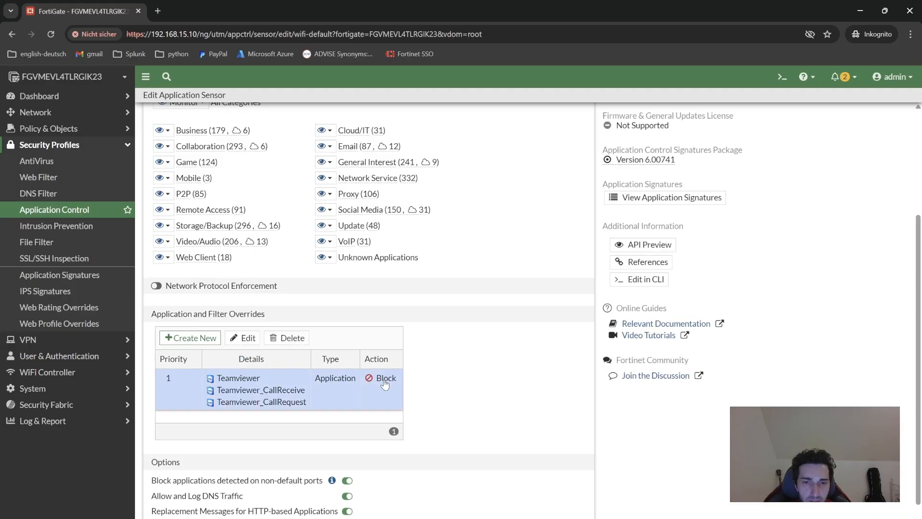
pyautogui.click(245, 338)
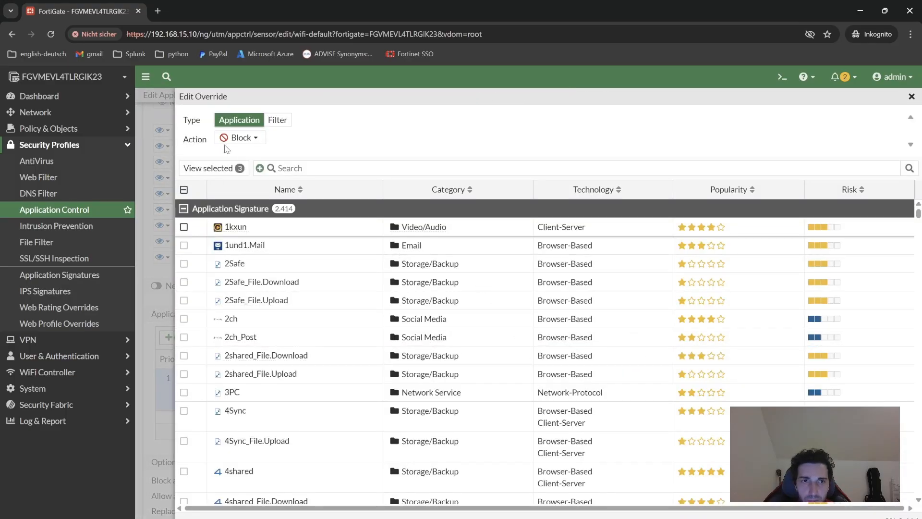
pyautogui.click(241, 137)
pyautogui.click(245, 166)
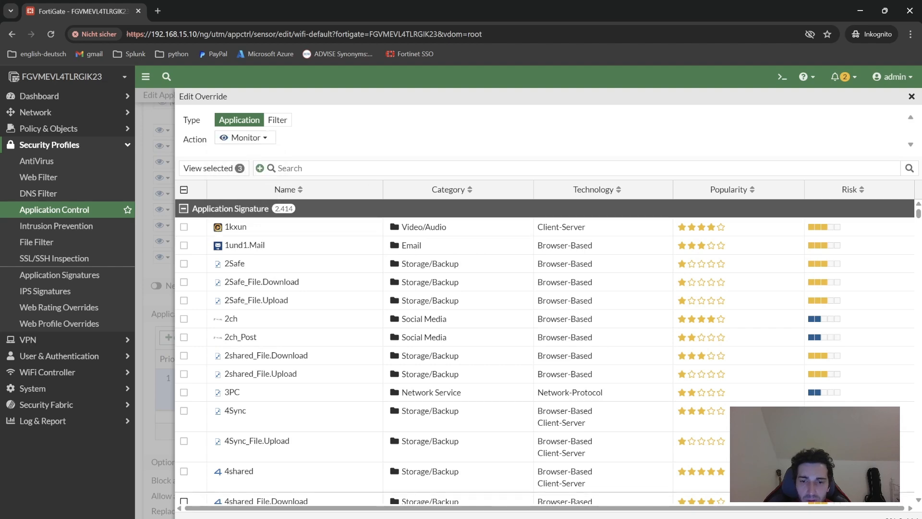
pyautogui.click(519, 518)
pyautogui.scroll(3, 570, 466)
pyautogui.scroll(-4, 572, 465)
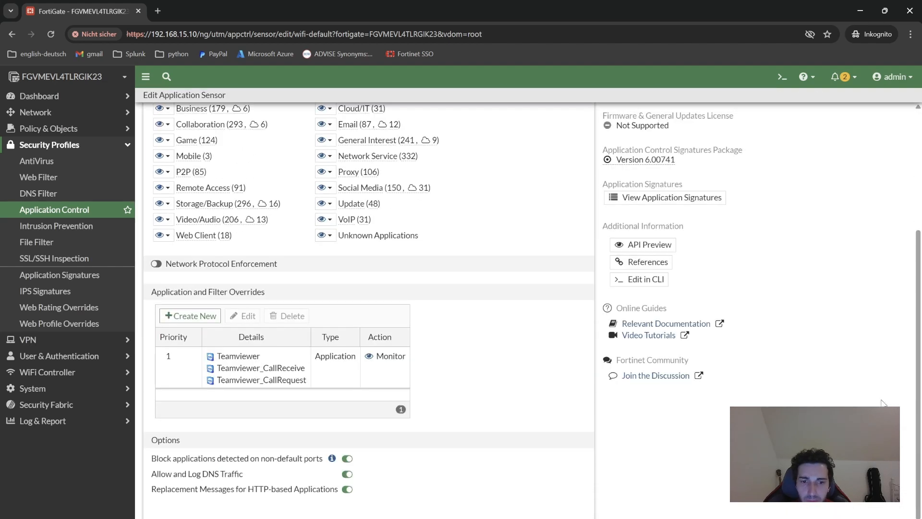
pyautogui.scroll(3, 559, 289)
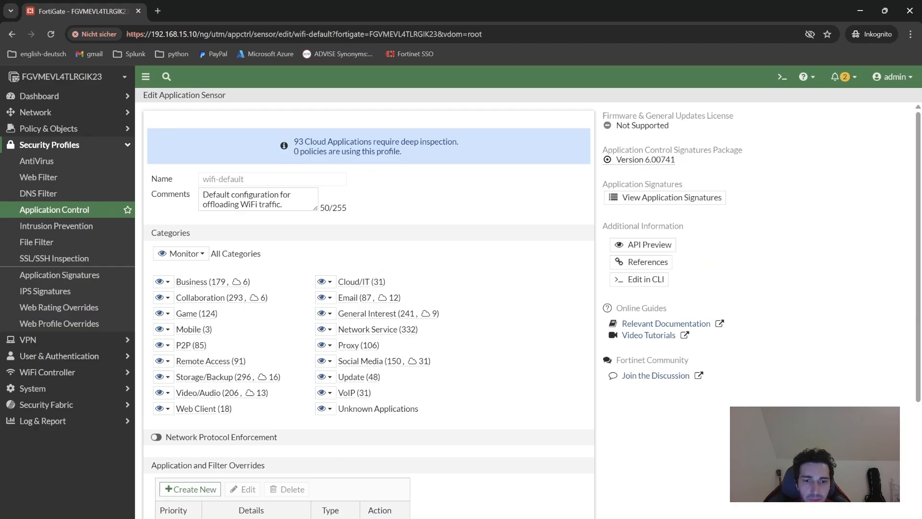
pyautogui.click(355, 518)
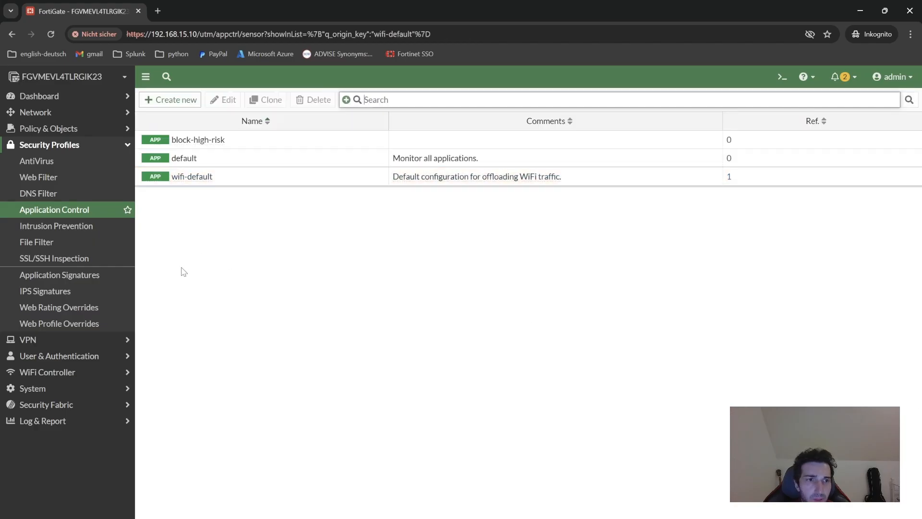
# Step: Examine the category actions in the wifi-default web filter profile and the security profiles assigned to the Users_to_Internet firewall policy
pyautogui.click(55, 177)
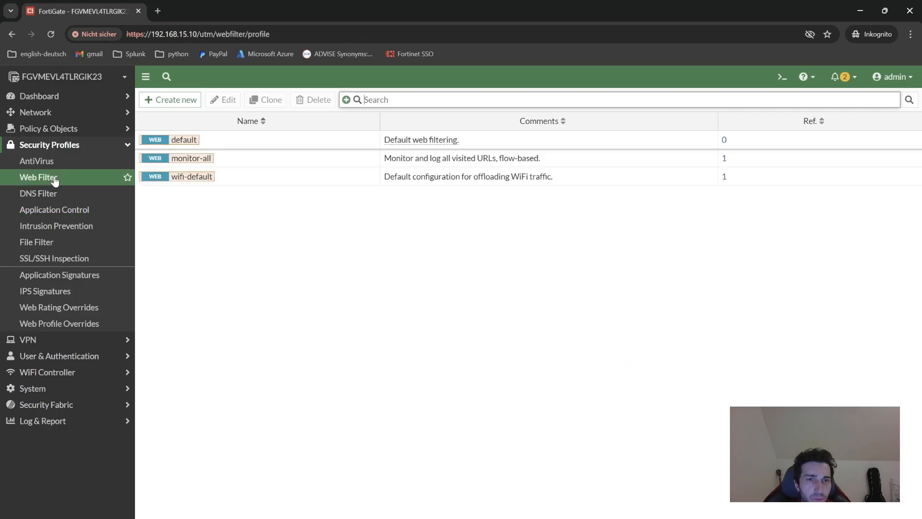
pyautogui.doubleClick(187, 178)
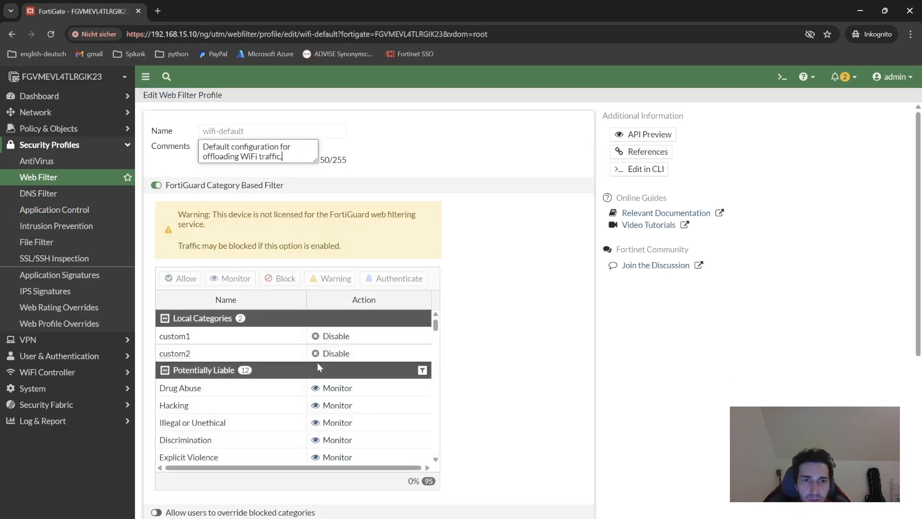
pyautogui.scroll(-2, 370, 359)
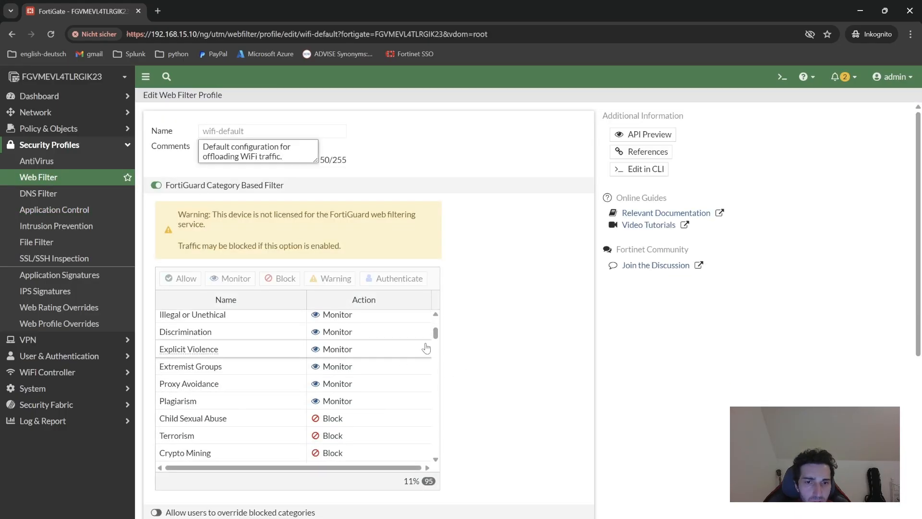
pyautogui.moveTo(436, 333); pyautogui.dragTo(438, 373)
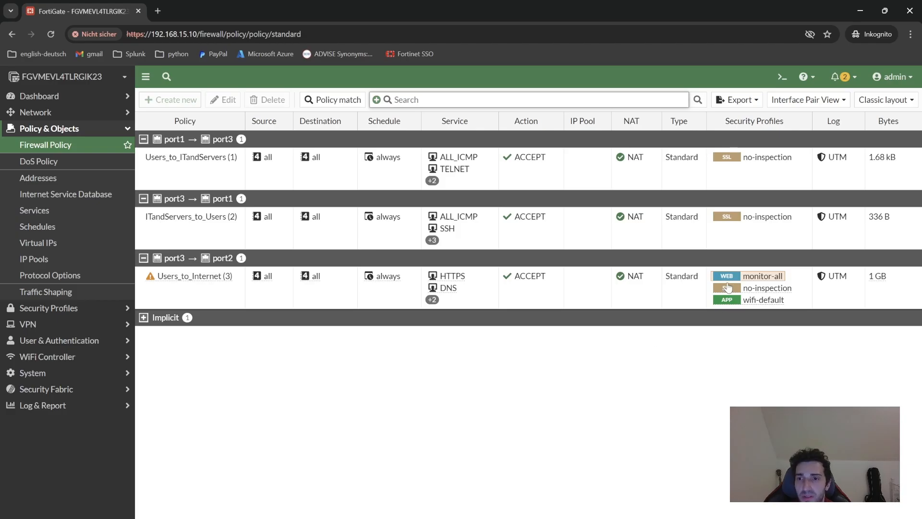
pyautogui.moveTo(732, 294)
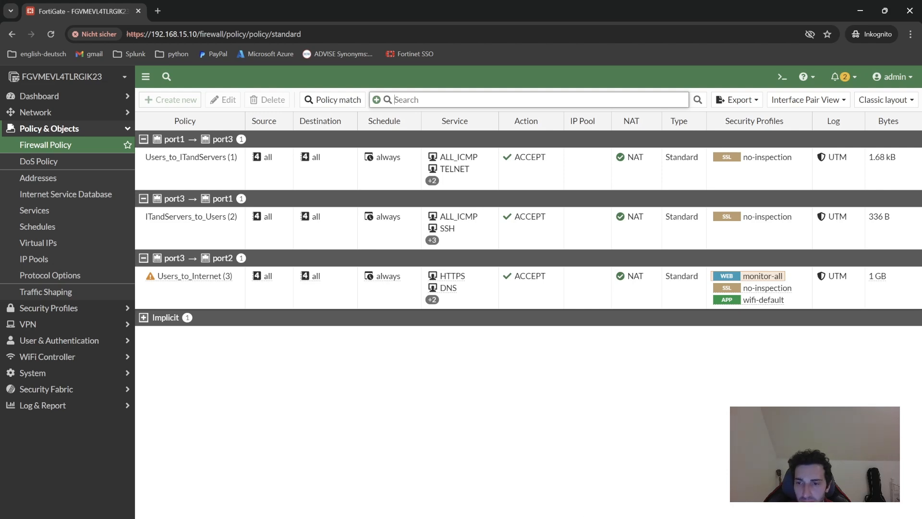
# Step: Switch to the Windows 10 x64 VM in VMware Workstation, open BitTorrent Web and minimize its window
pyautogui.hotkey('alt', 'Tab')
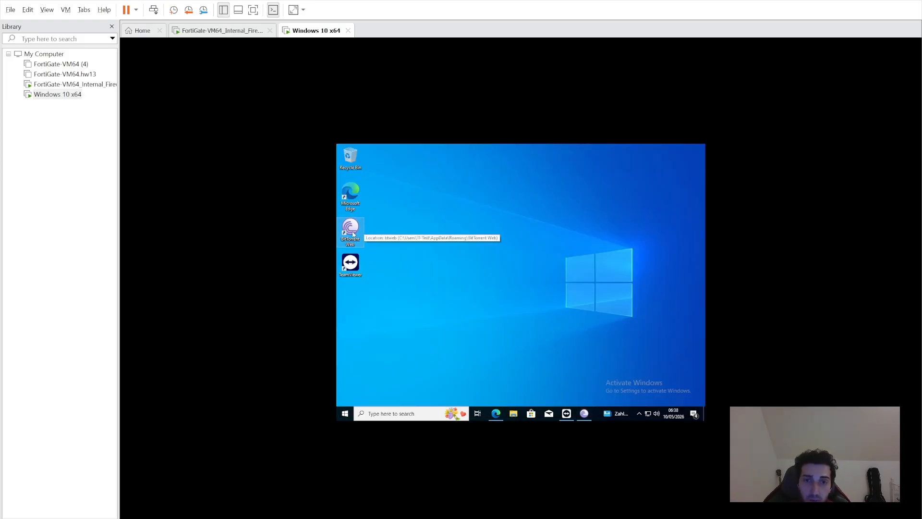
pyautogui.doubleClick(353, 234)
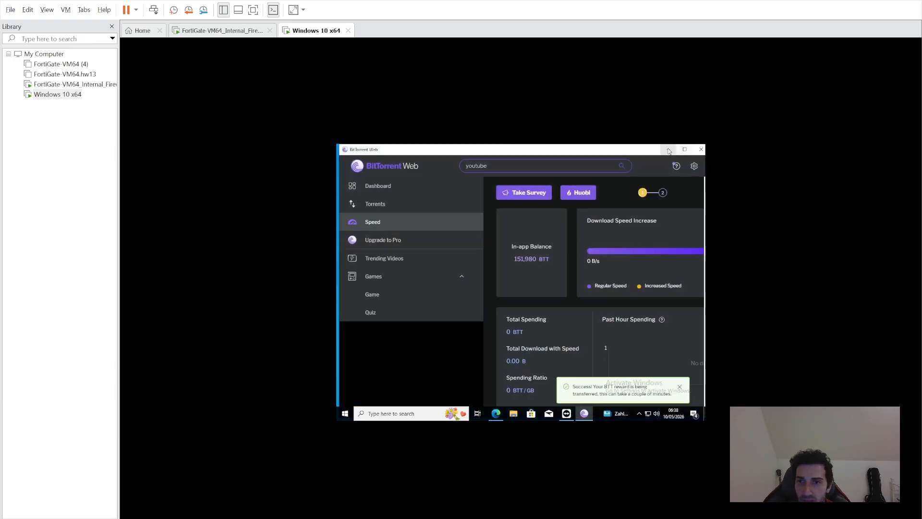
pyautogui.click(668, 150)
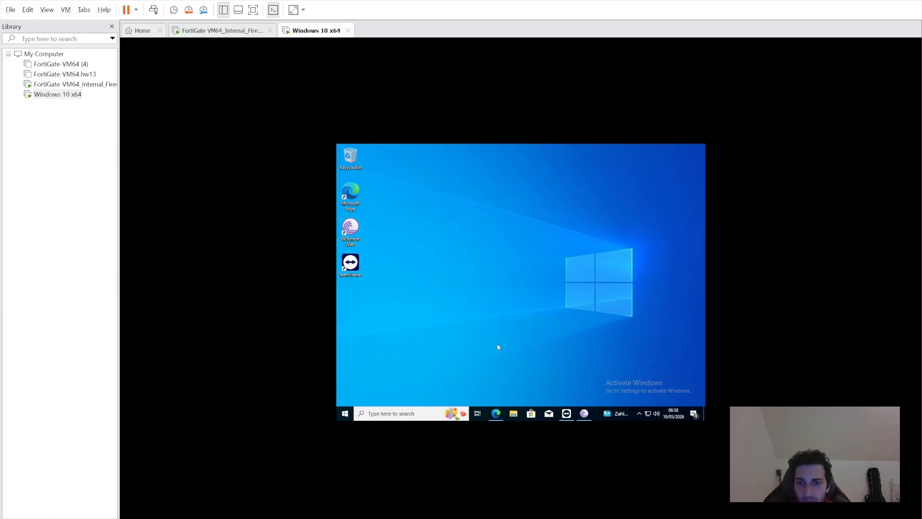
# Step: Search for facebook in a new Microsoft Edge tab on the Windows 10 VM
pyautogui.click(496, 415)
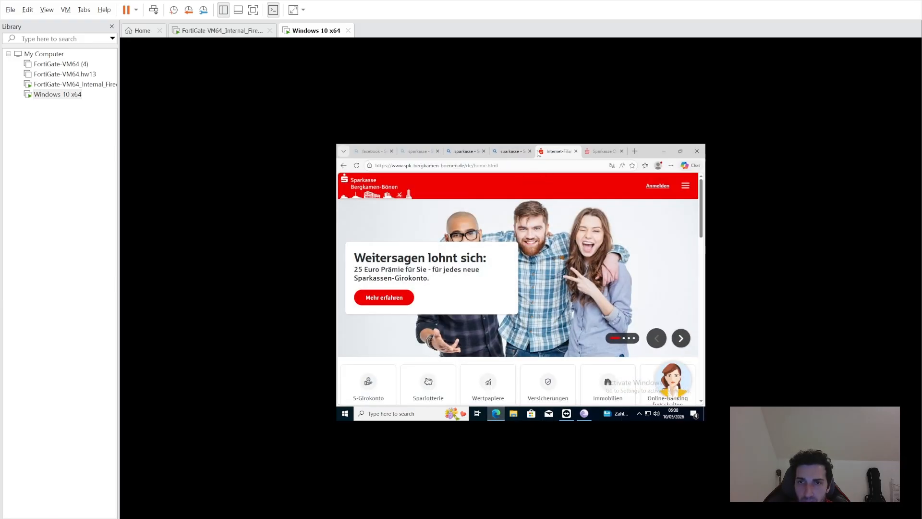
pyautogui.click(634, 151)
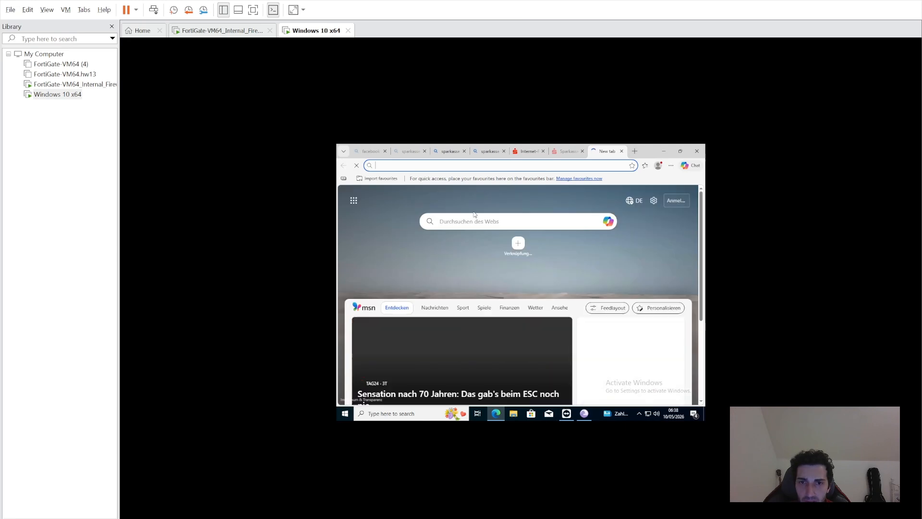
pyautogui.click(420, 165)
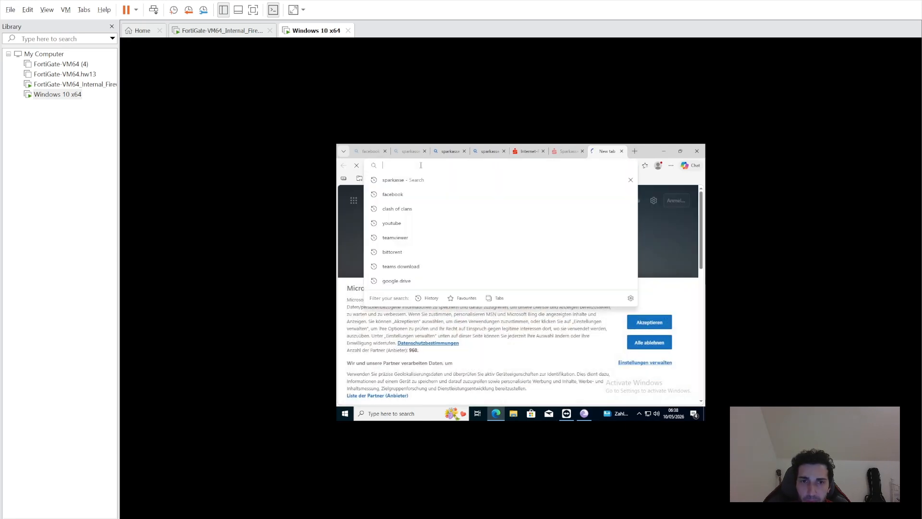
pyautogui.click(408, 194)
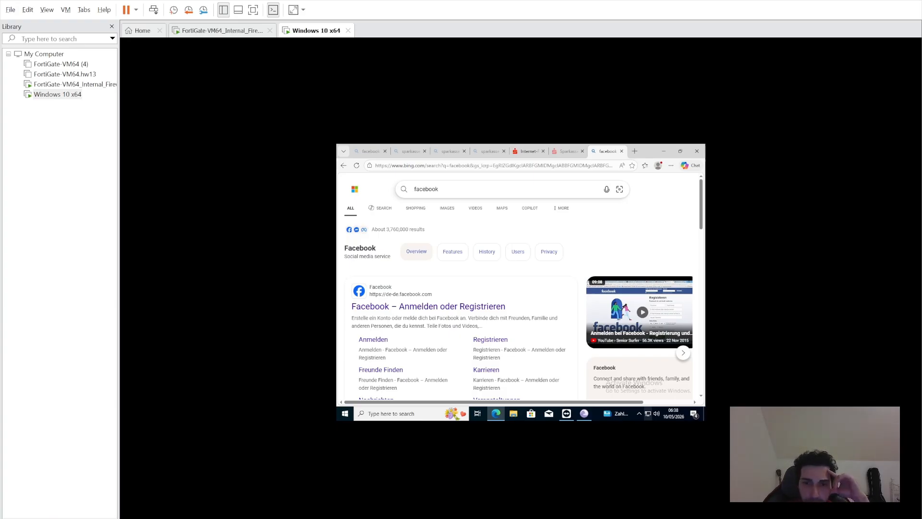
# Step: Switch back to the FortiGate web interface and examine the blocked P2P application control entries in the security event logs
pyautogui.hotkey('alt', 'Tab')
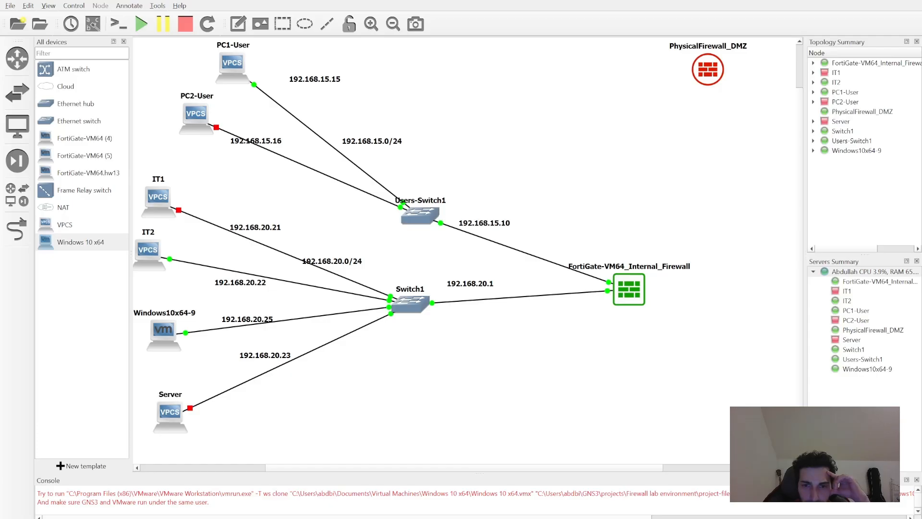
pyautogui.hotkey('alt', 'Tab')
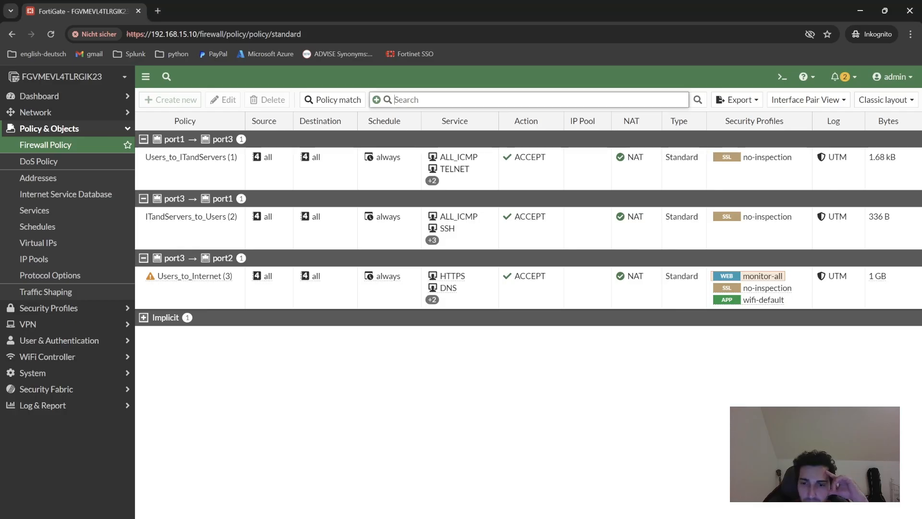
pyautogui.click(48, 405)
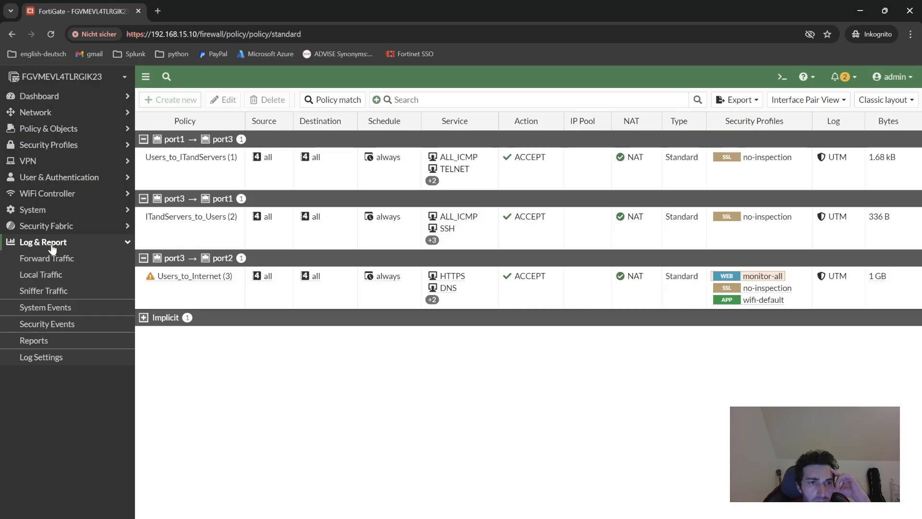
pyautogui.click(48, 307)
pyautogui.click(52, 324)
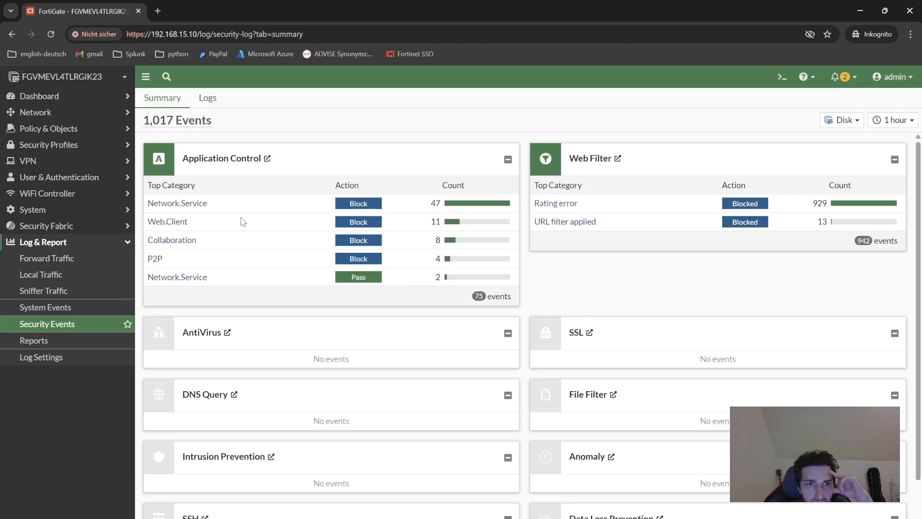
pyautogui.click(155, 260)
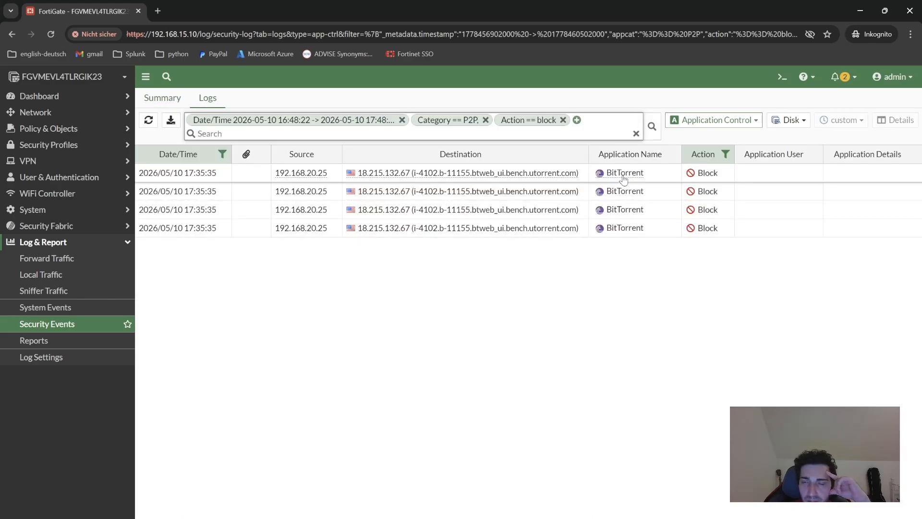
pyautogui.moveTo(623, 179)
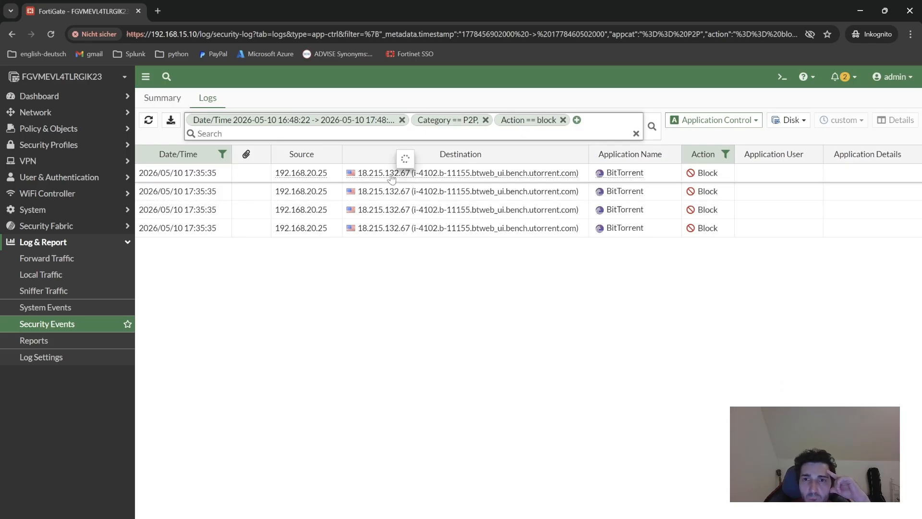
pyautogui.moveTo(392, 178)
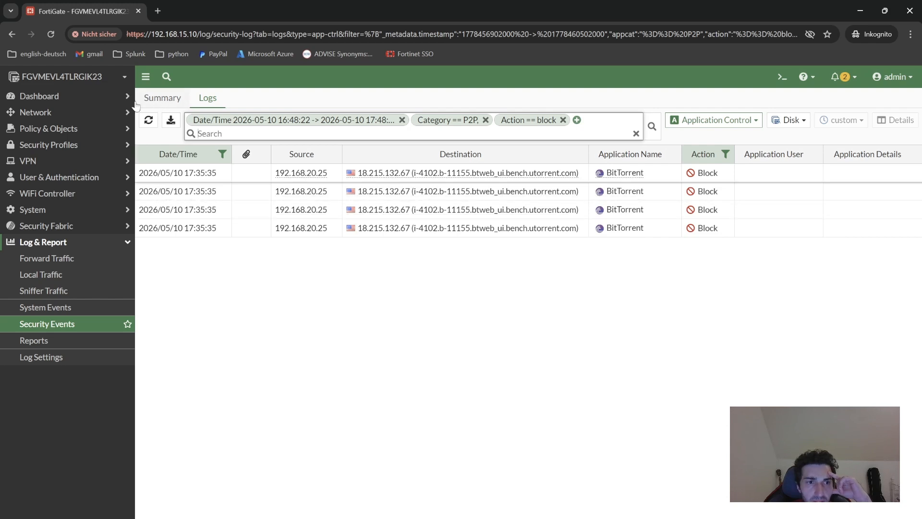
# Step: Examine the passed Web.Client application control entries in the security event logs
pyautogui.click(62, 325)
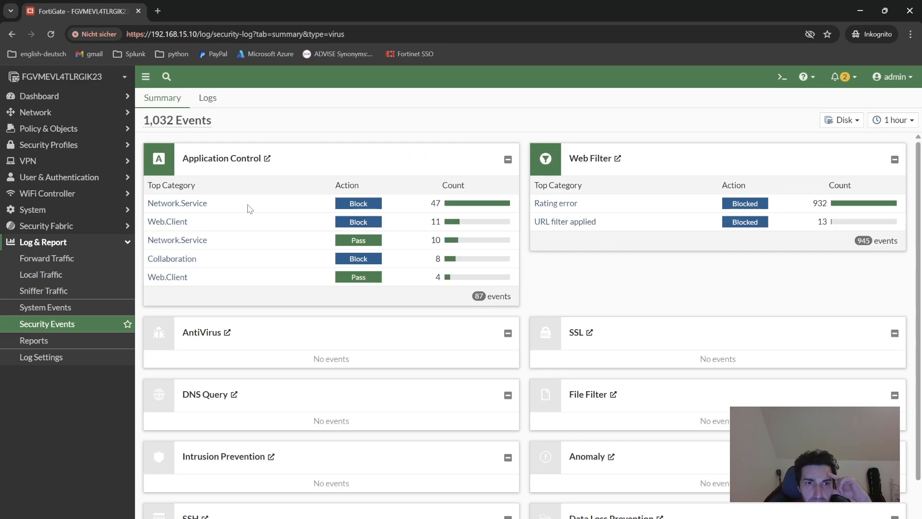
pyautogui.click(167, 277)
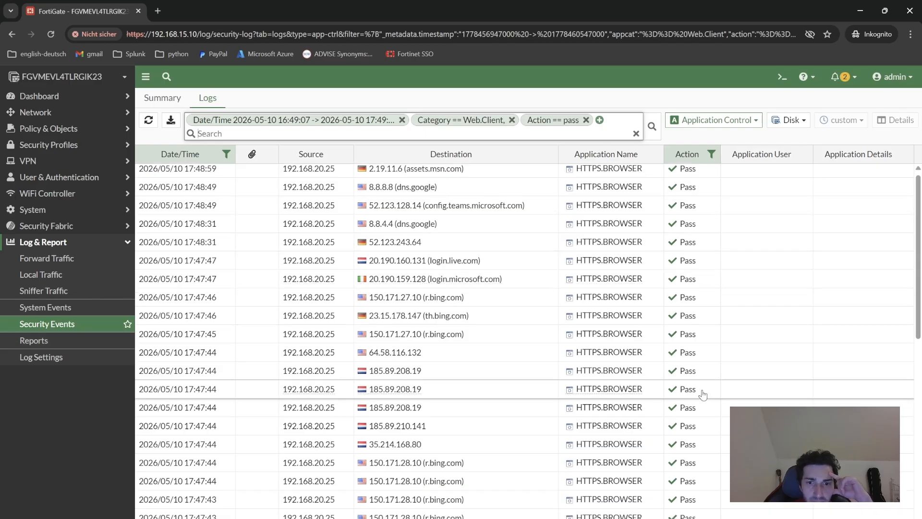
pyautogui.scroll(-5, 696, 389)
# Step: Look through the passed Network.Service application control entries in the security event logs
pyautogui.click(67, 325)
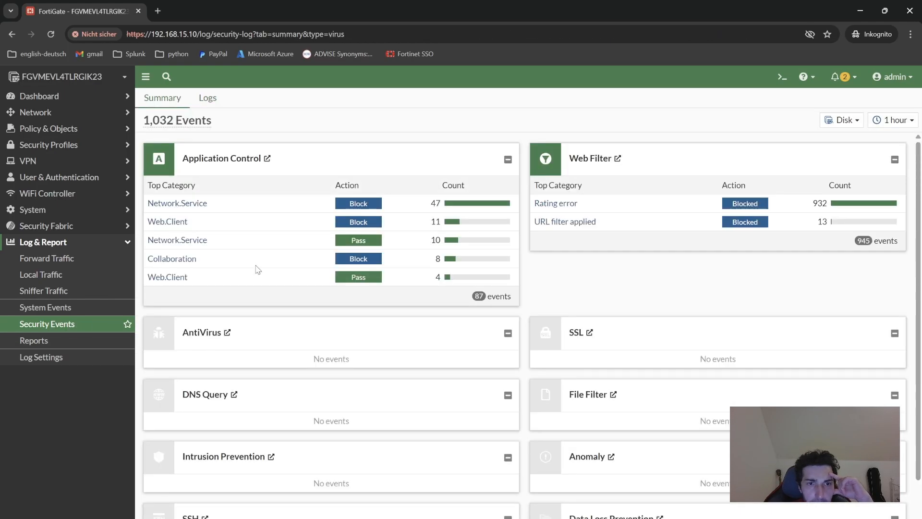
pyautogui.click(177, 242)
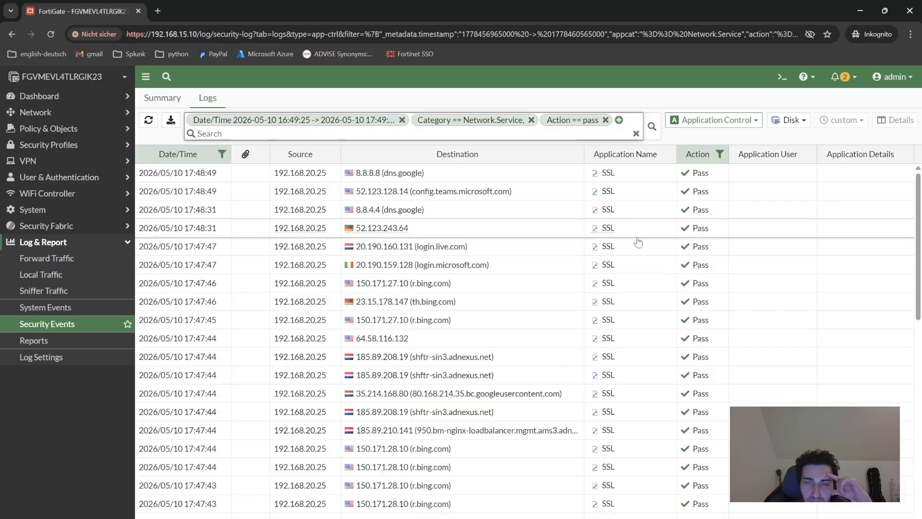
pyautogui.scroll(-5, 641, 245)
pyautogui.scroll(5, 642, 244)
pyautogui.scroll(-4, 642, 245)
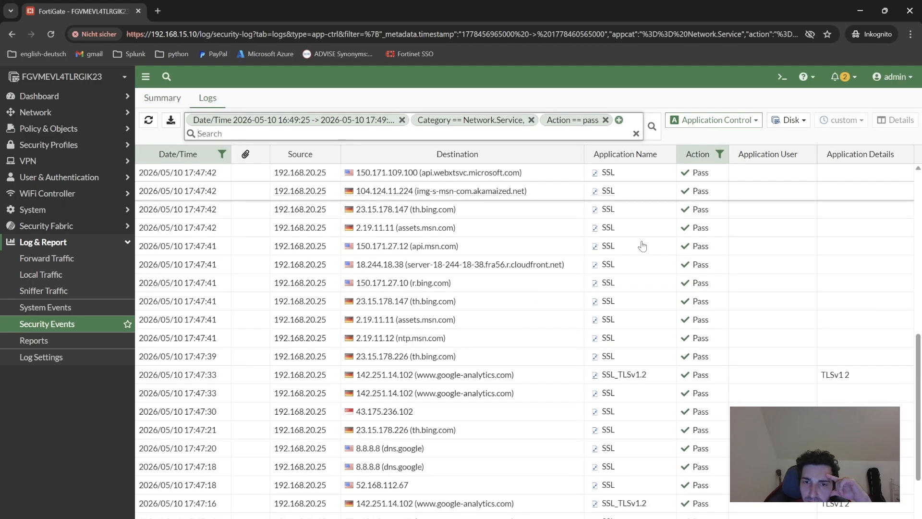
pyautogui.moveTo(920, 386); pyautogui.dragTo(921, 400)
pyautogui.scroll(5, 920, 399)
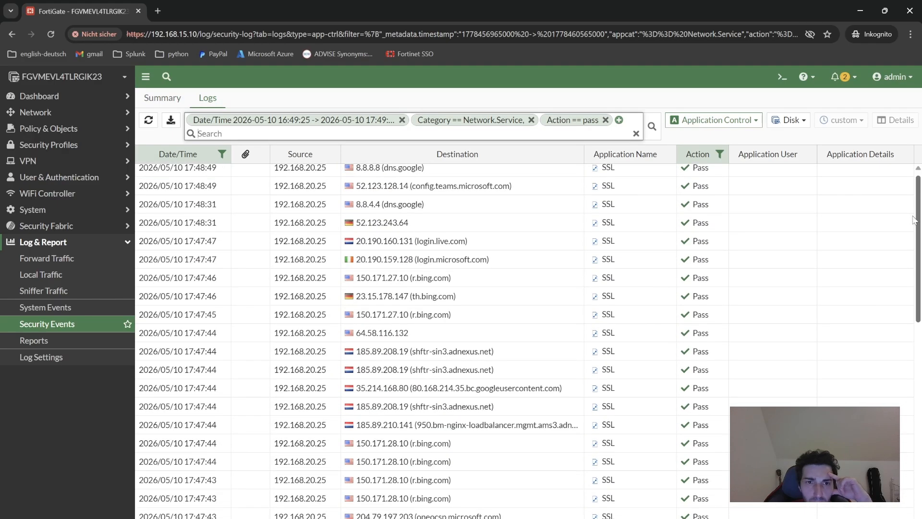
# Step: Examine the blocked Collaboration application control entries and return to the security events summary
pyautogui.click(70, 329)
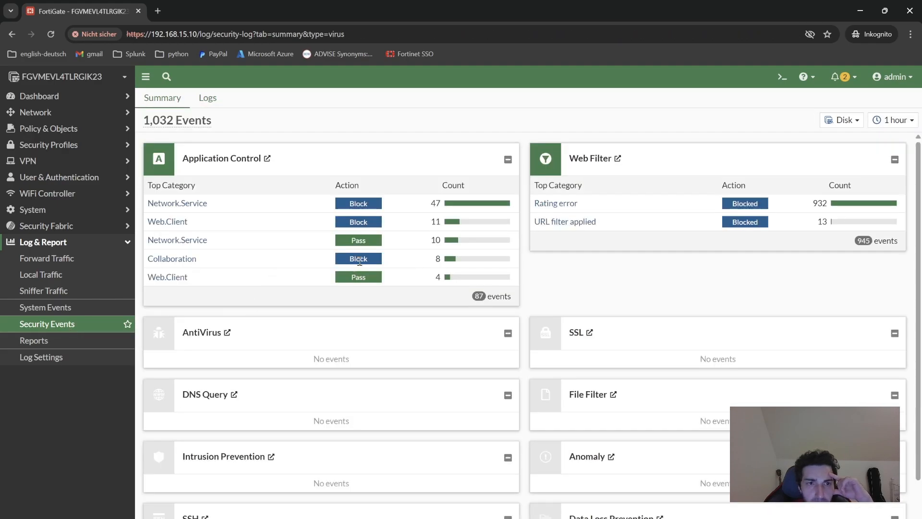
pyautogui.click(181, 264)
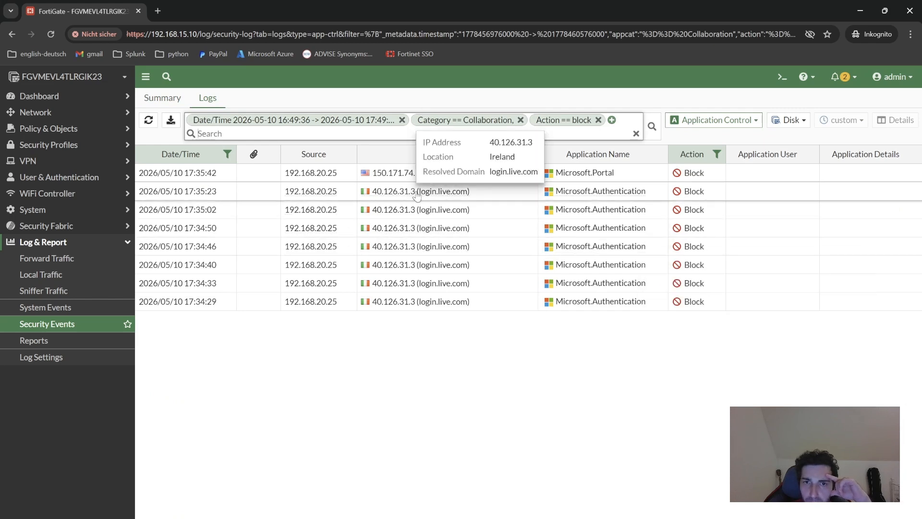
pyautogui.click(48, 325)
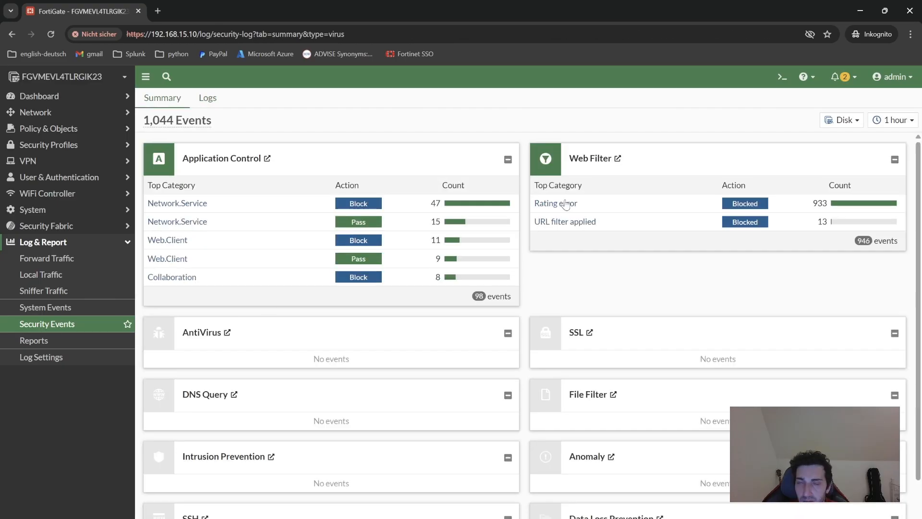
# Step: Open the web filter logs for blocked URL filter events and invert the Action filter to exclude blocked entries
pyautogui.click(550, 223)
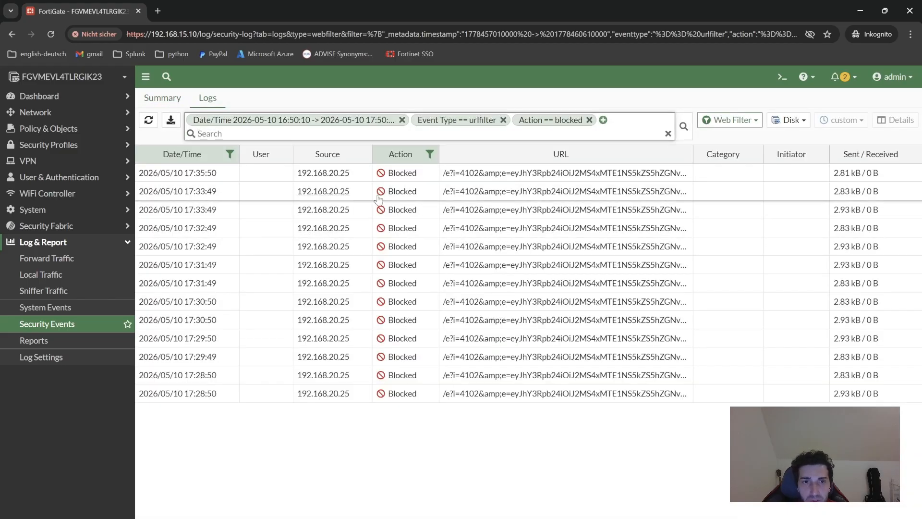
pyautogui.click(430, 154)
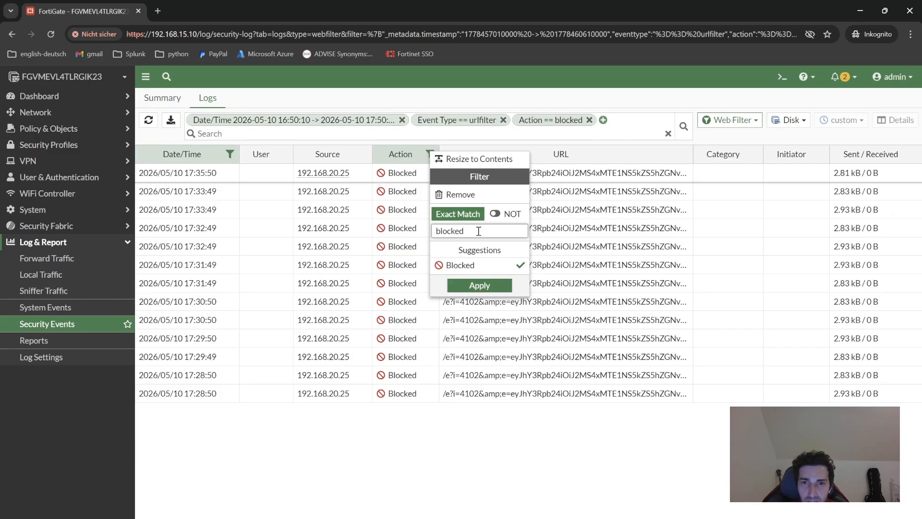
pyautogui.click(495, 214)
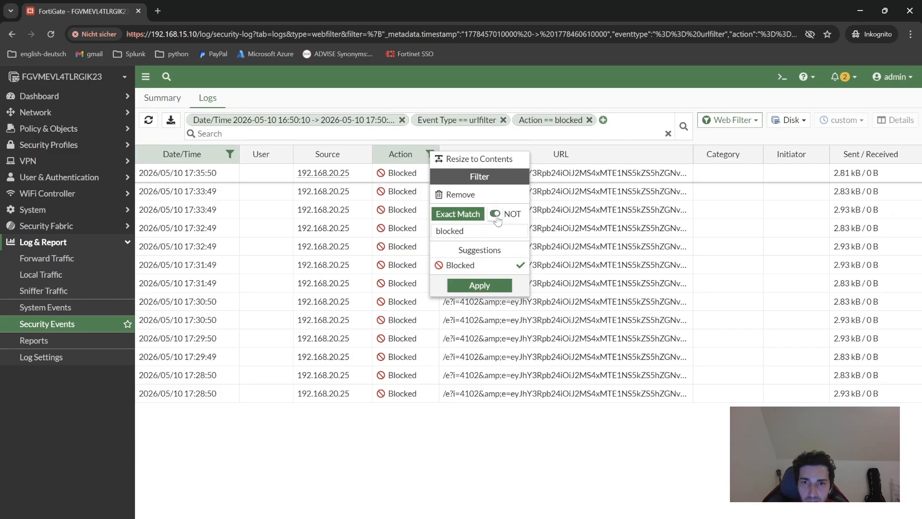
pyautogui.click(493, 287)
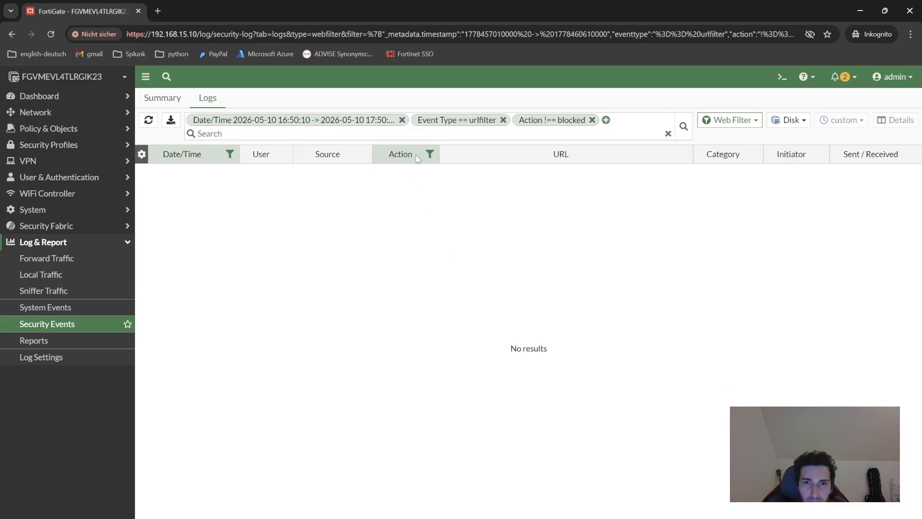
# Step: Restore the Action filter to match blocked entries and return to the security events summary
pyautogui.click(430, 154)
pyautogui.click(495, 215)
pyautogui.click(486, 287)
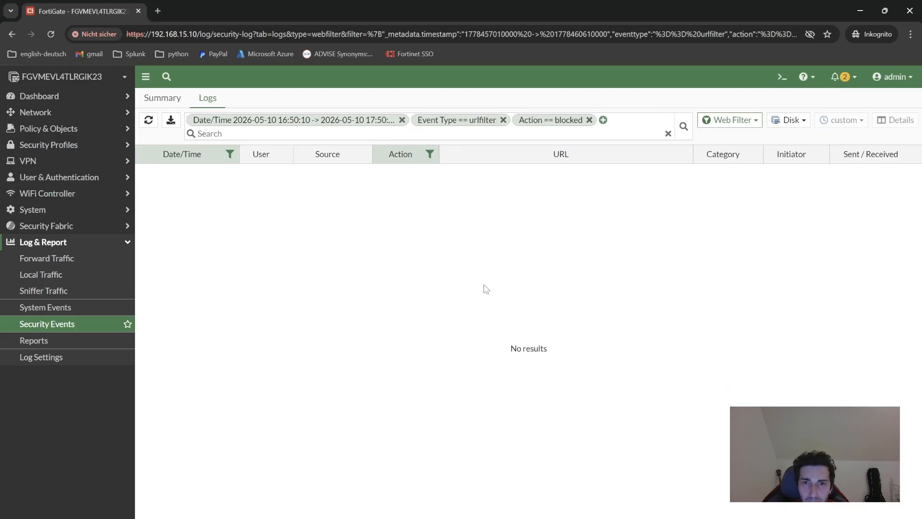
pyautogui.click(430, 154)
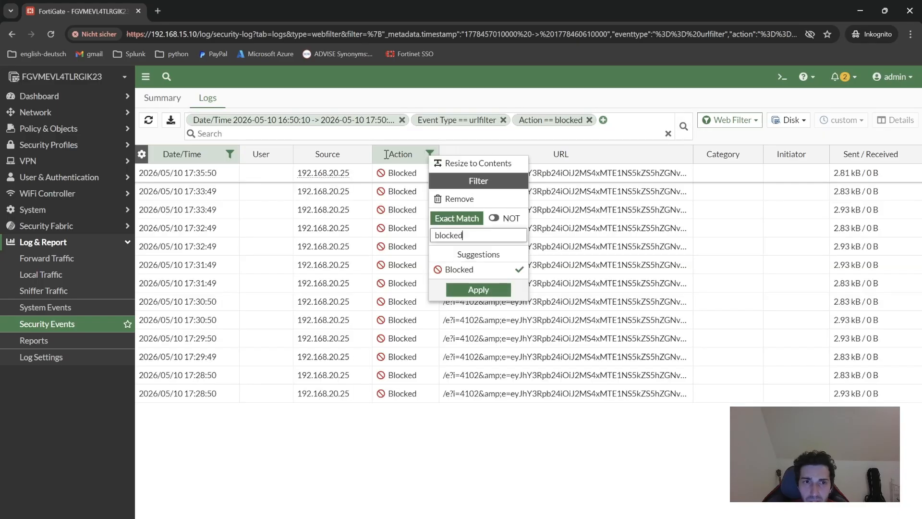
pyautogui.click(65, 327)
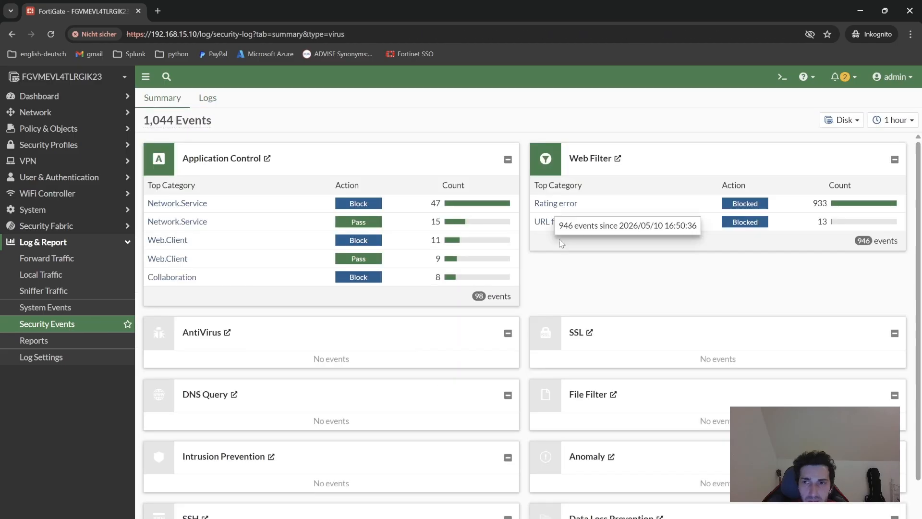
# Step: Look through the complete web filter log entries from the past hour and return to a refreshed security events summary
pyautogui.click(605, 160)
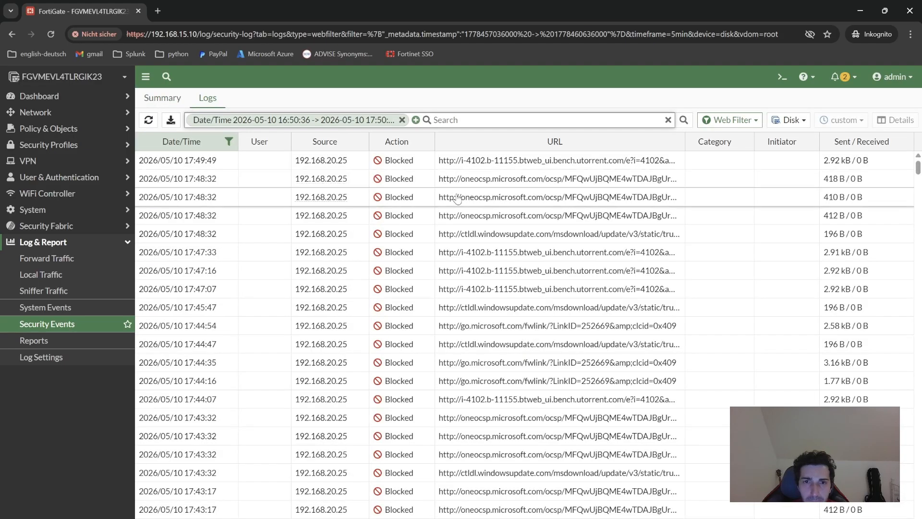
pyautogui.scroll(-15, 458, 198)
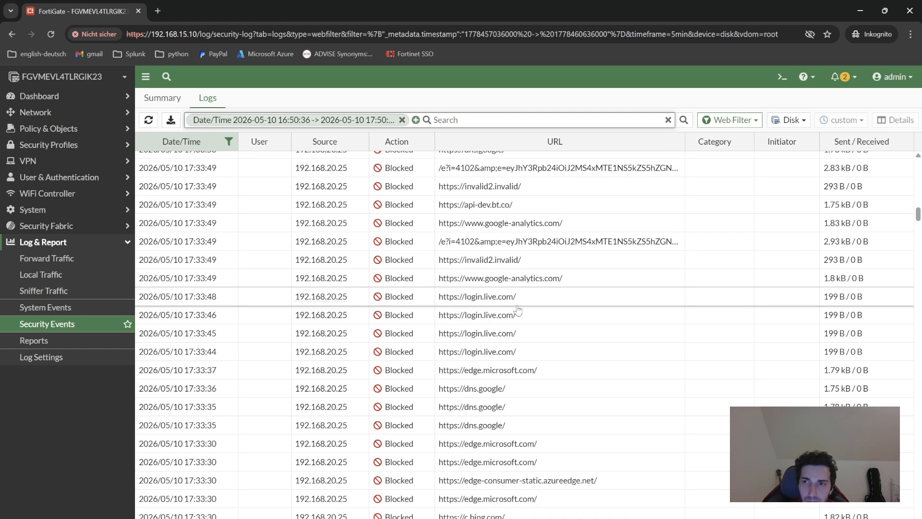
pyautogui.scroll(-7, 518, 309)
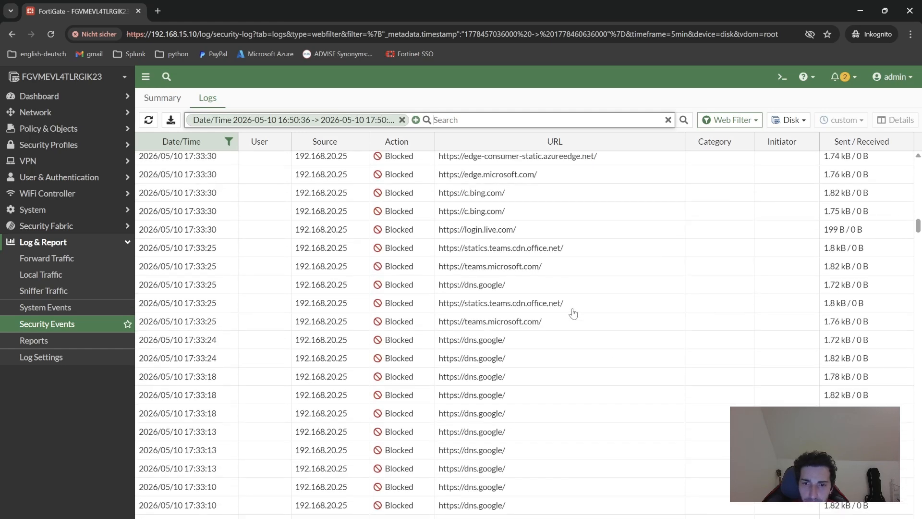
pyautogui.moveTo(918, 226); pyautogui.dragTo(919, 163)
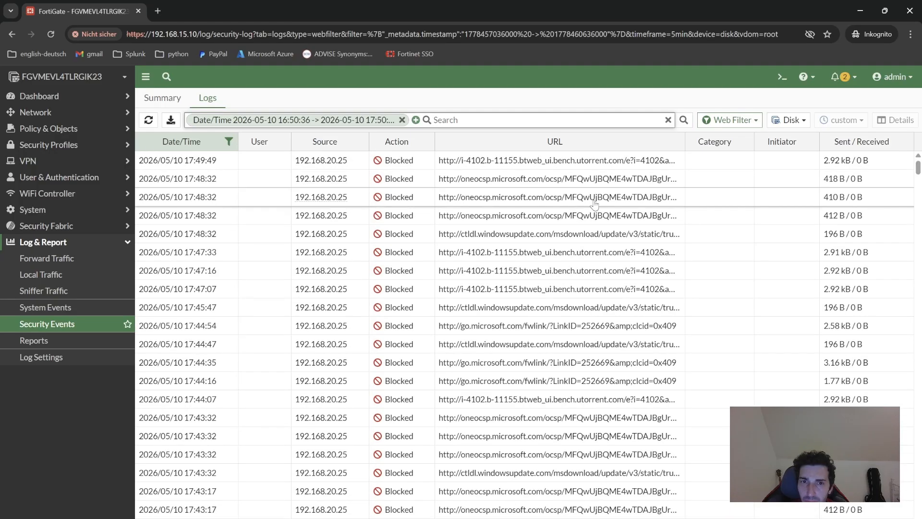
pyautogui.click(77, 328)
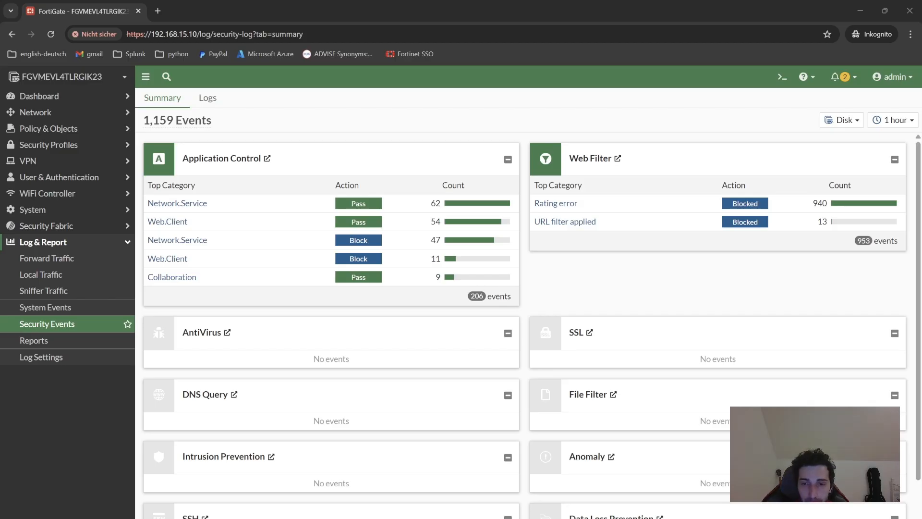
pyautogui.click(55, 34)
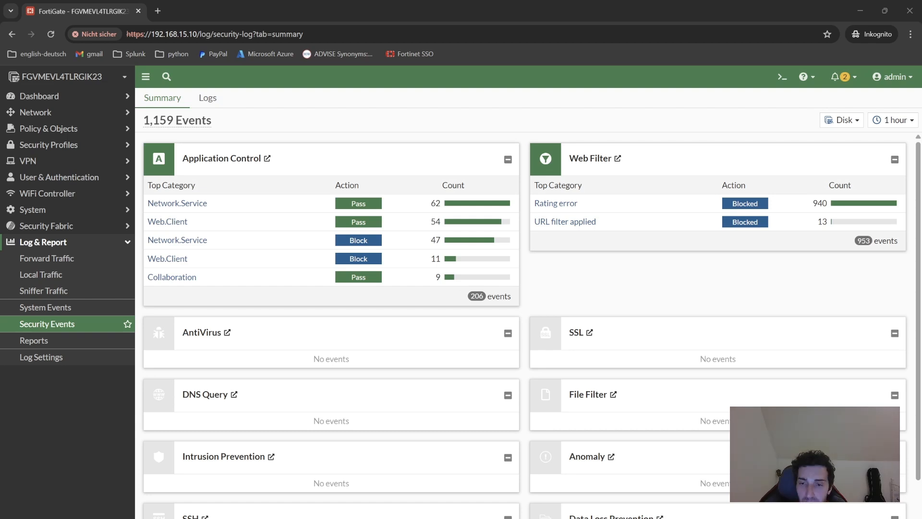
pyautogui.hotkey('alt', 'Tab')
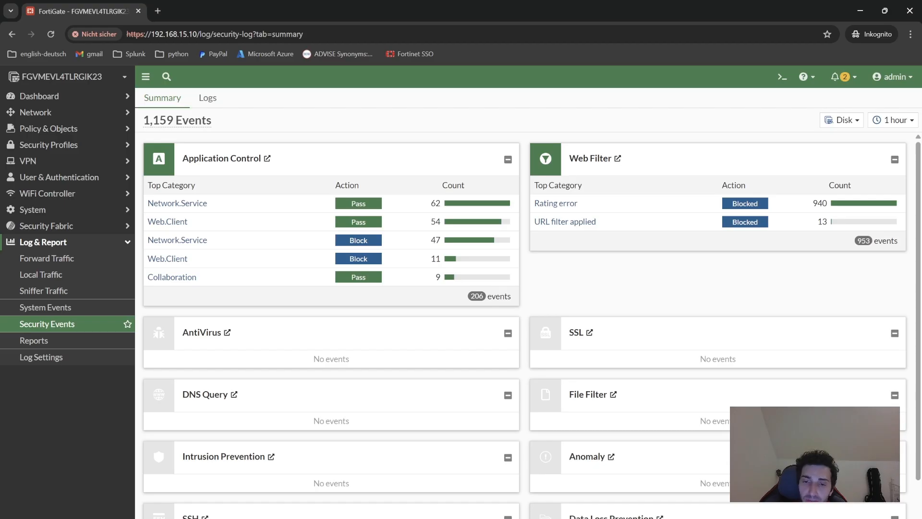
pyautogui.hotkey('alt', 'Tab')
pyautogui.hotkey('alt', 'Tab')
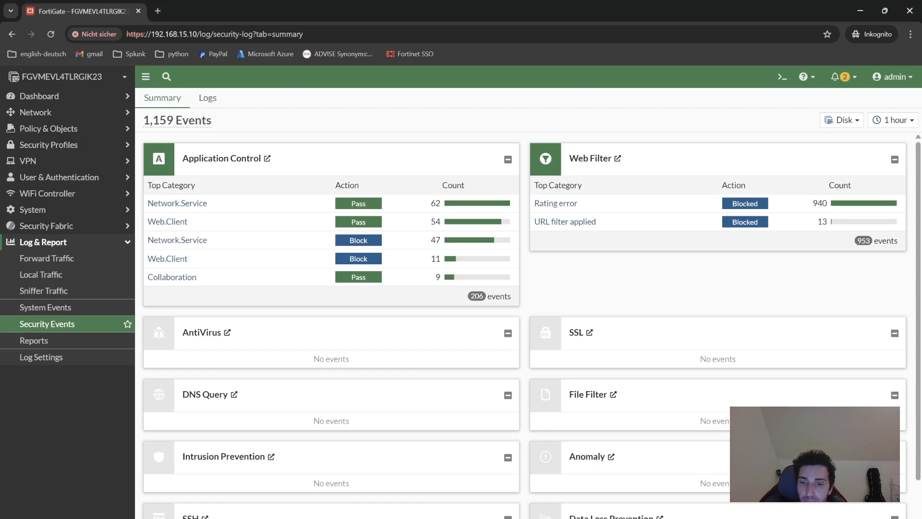